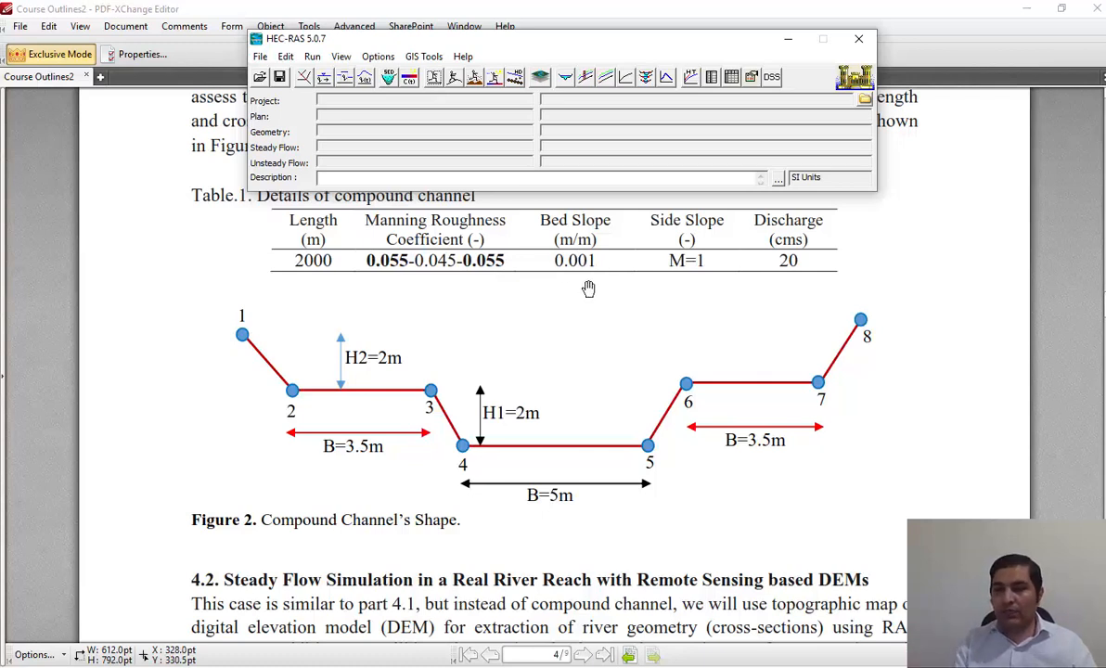
Switch to the HEC-RAS main window, minimize the PDF course outline and position the HEC-RAS window over the empty desktop.
click(547, 278)
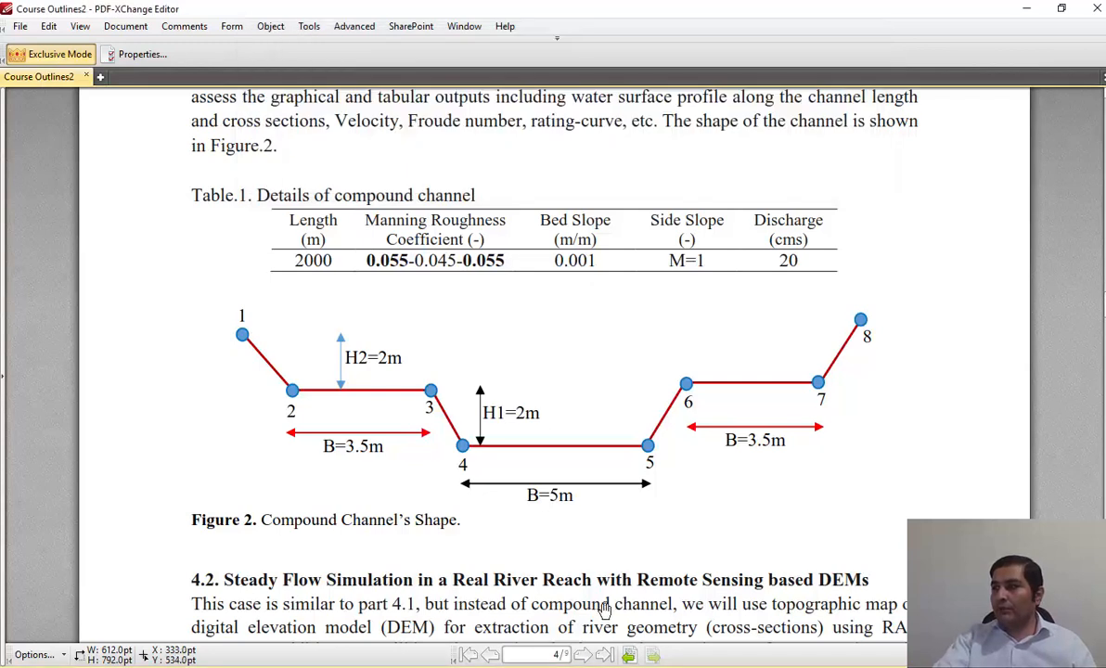
click(449, 665)
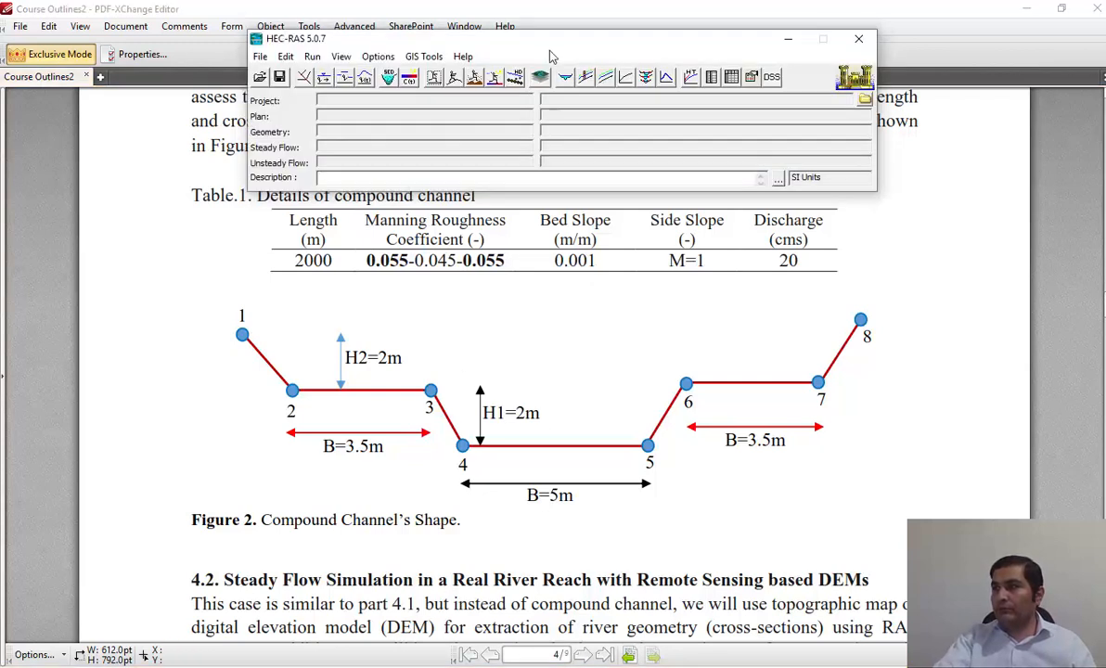
drag(537, 45, 432, 190)
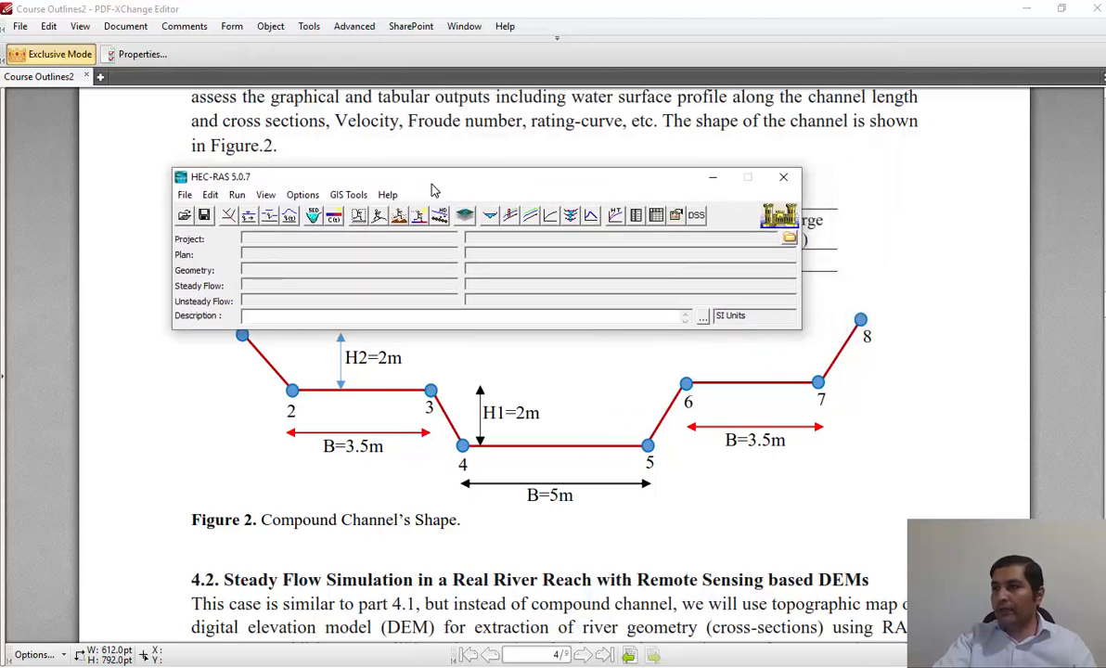
click(1026, 13)
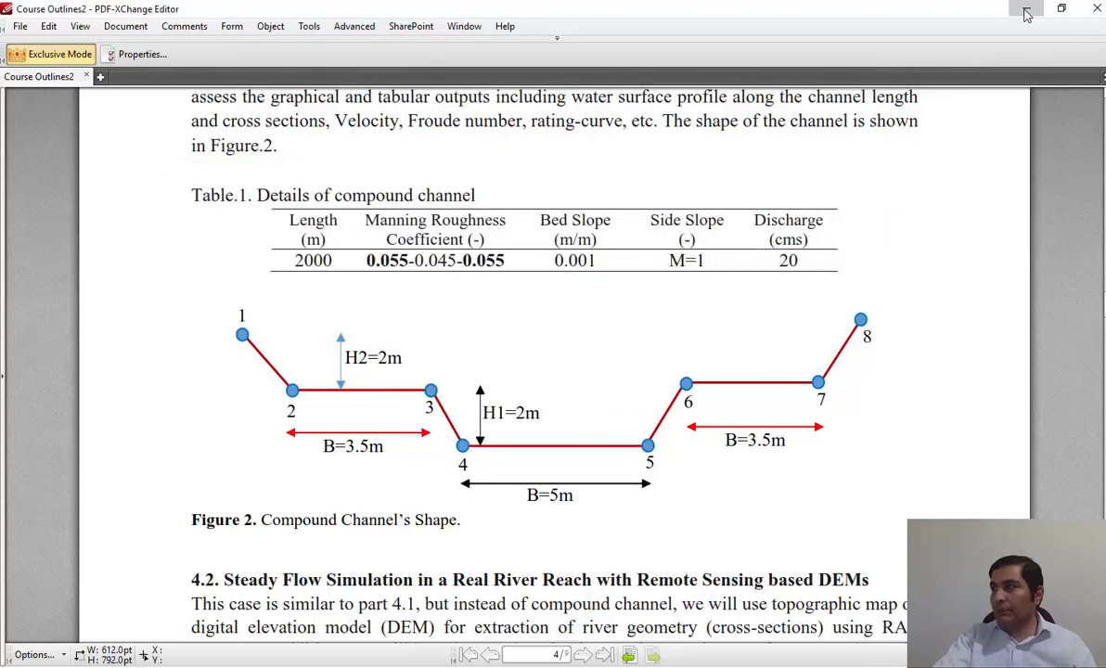
click(1025, 13)
drag(505, 188, 542, 272)
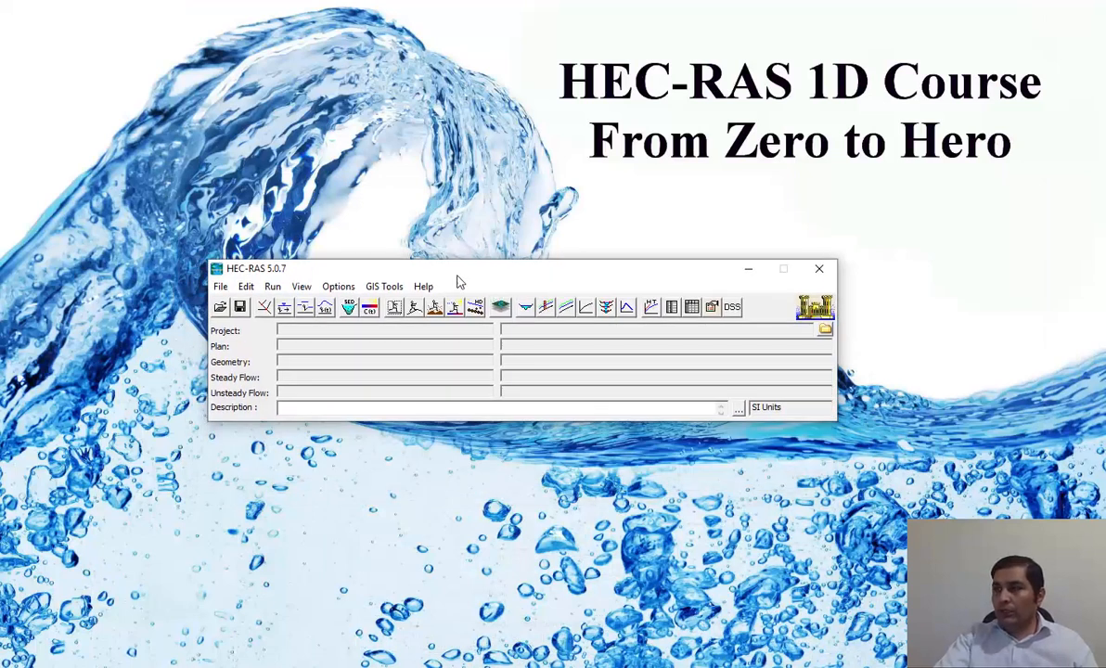
drag(436, 265, 431, 228)
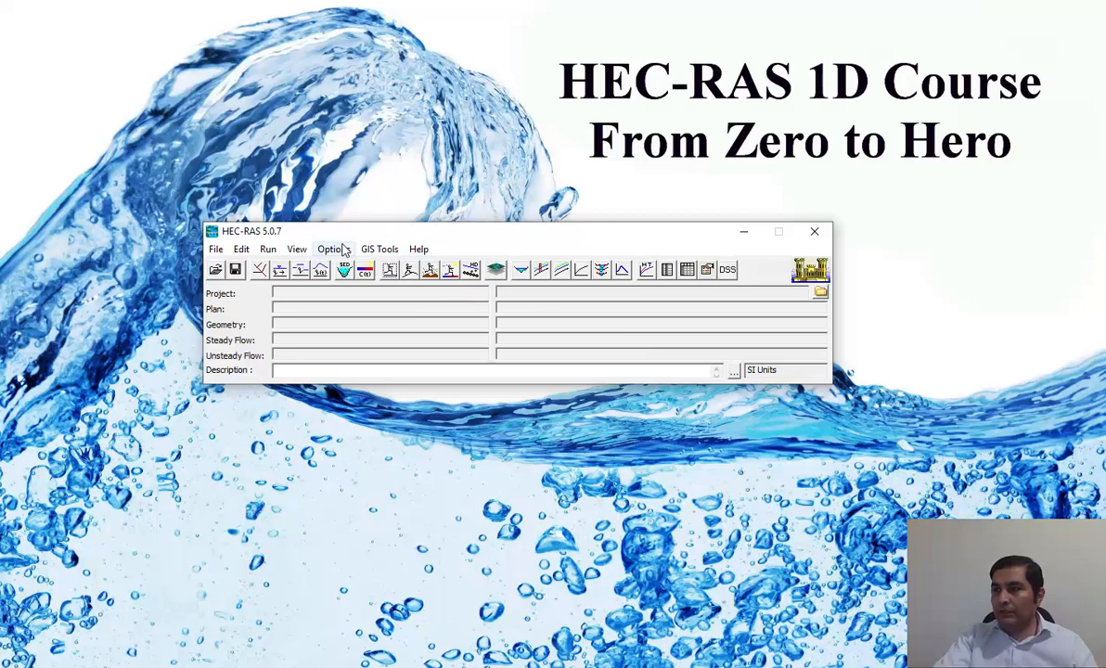
Set the System International (Metric System) unit system as the default for new projects.
click(336, 250)
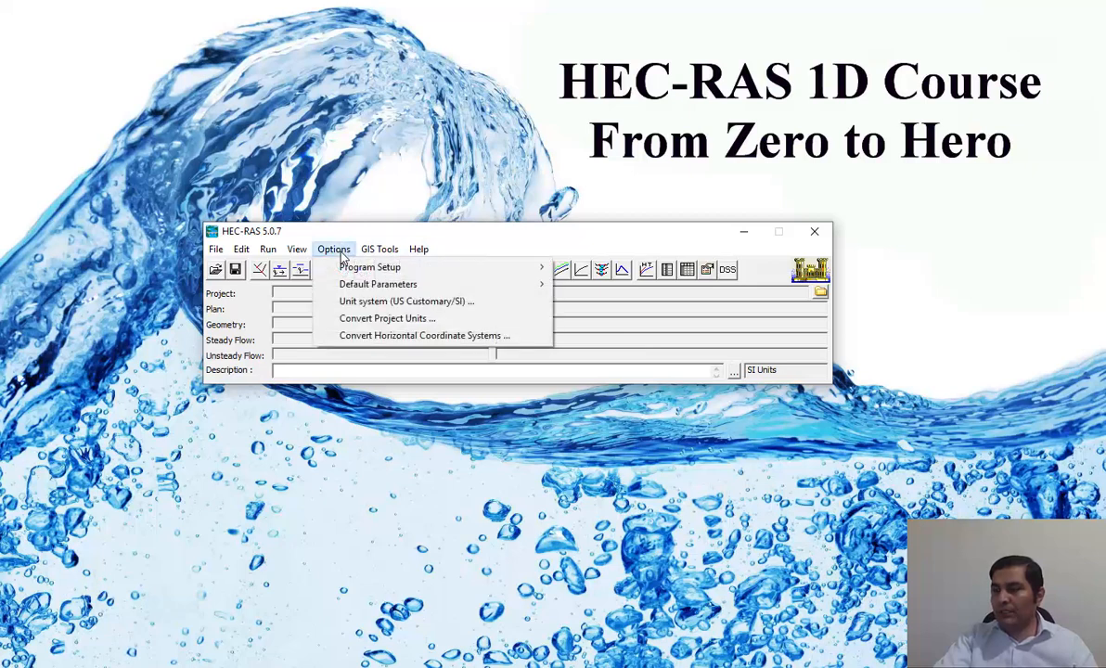
click(425, 303)
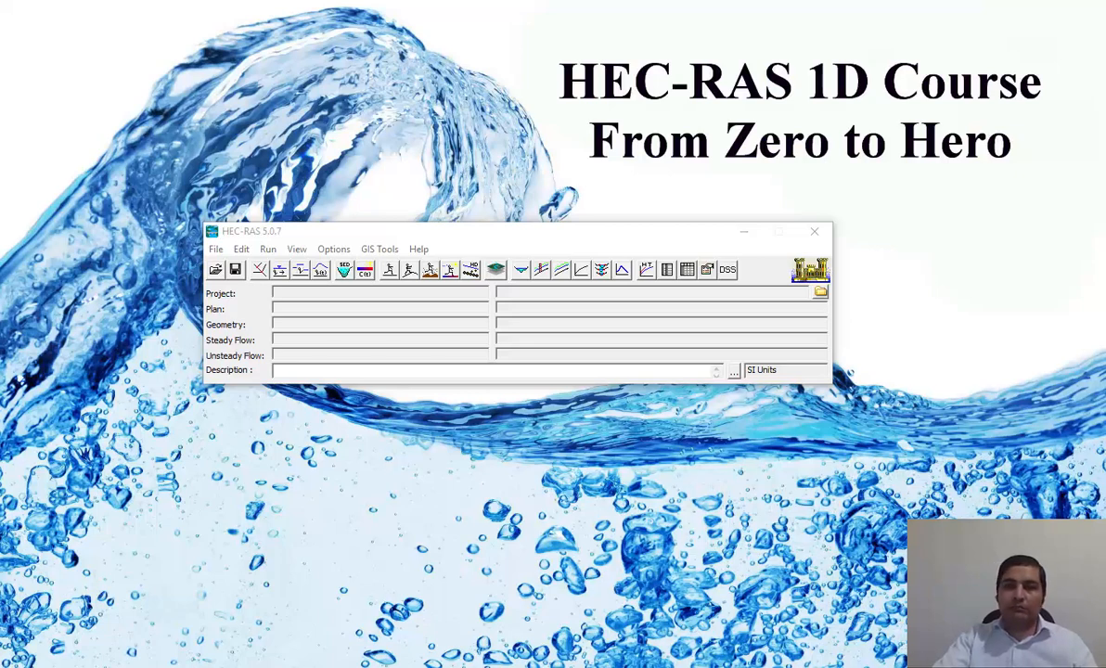
drag(540, 116, 540, 149)
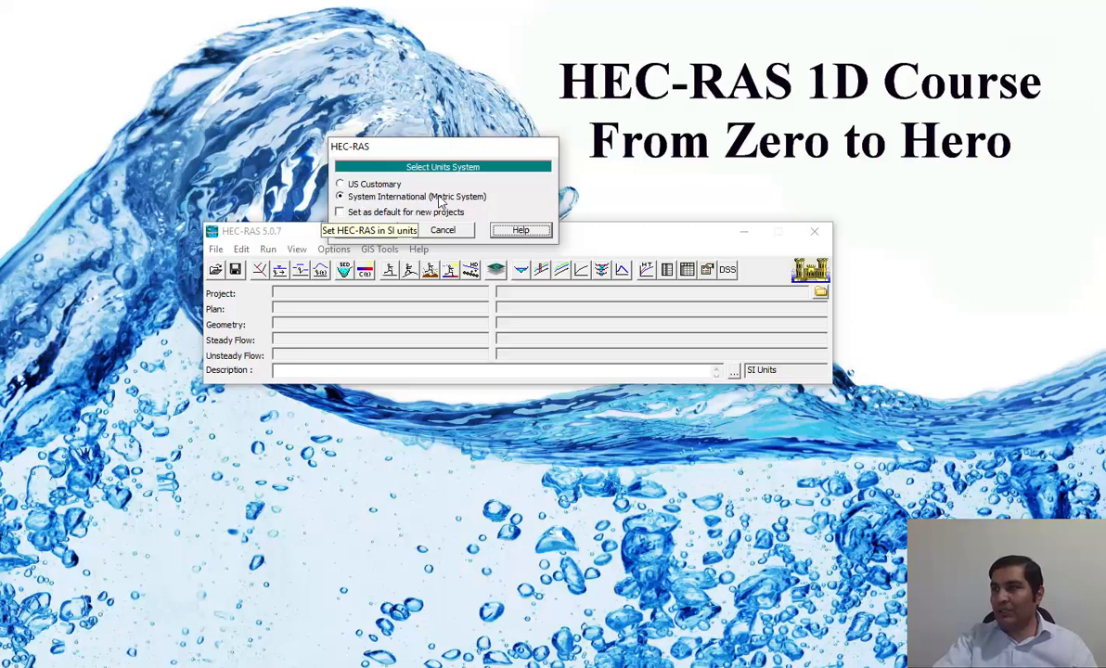
click(350, 216)
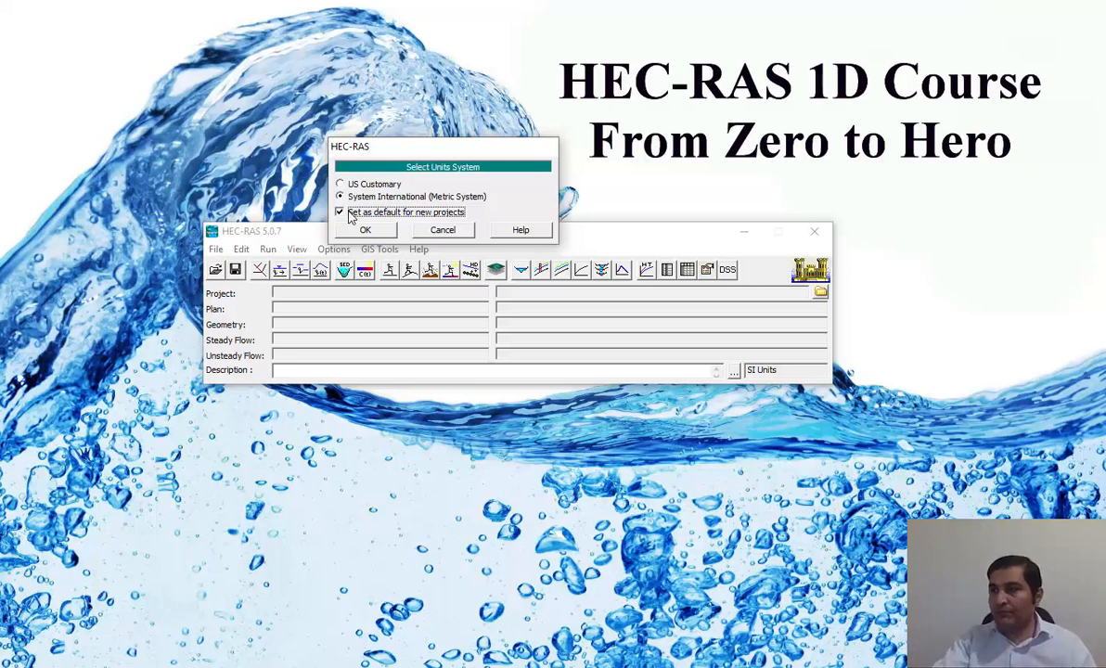
click(367, 230)
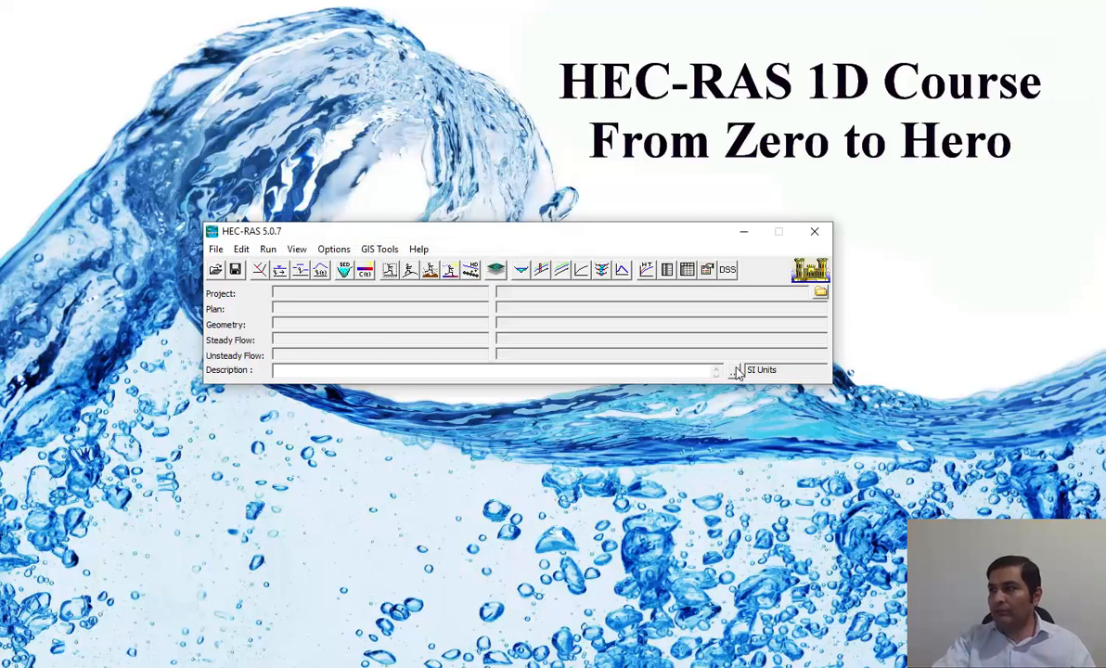
Start a new project and choose the user's Desktop folder as its storage location.
drag(506, 232, 542, 216)
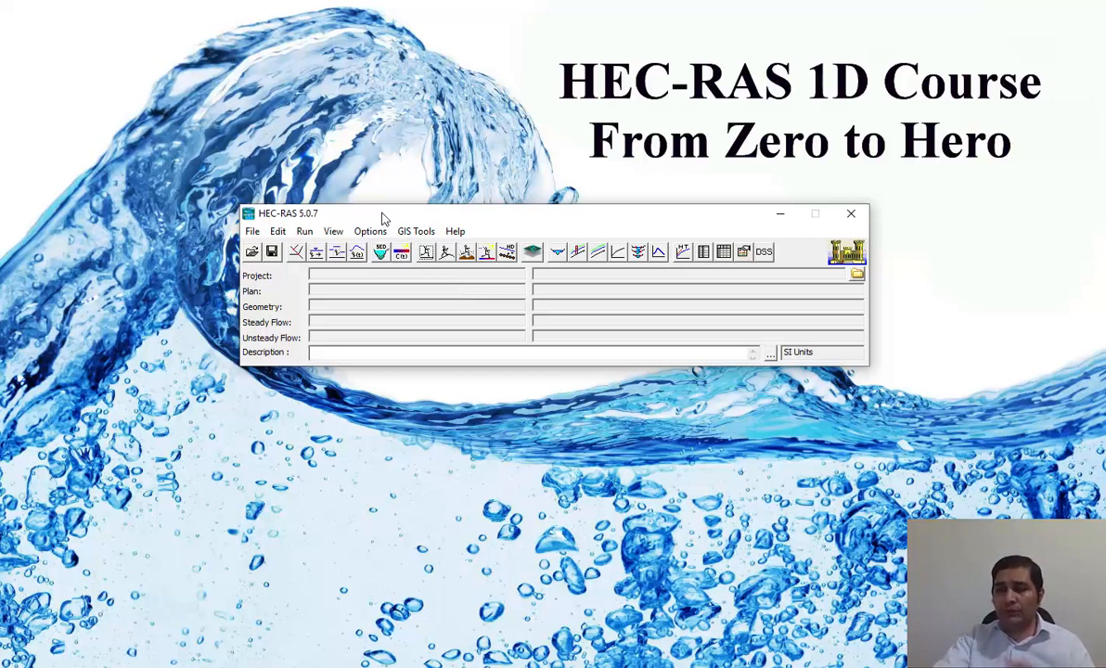
drag(382, 217, 376, 206)
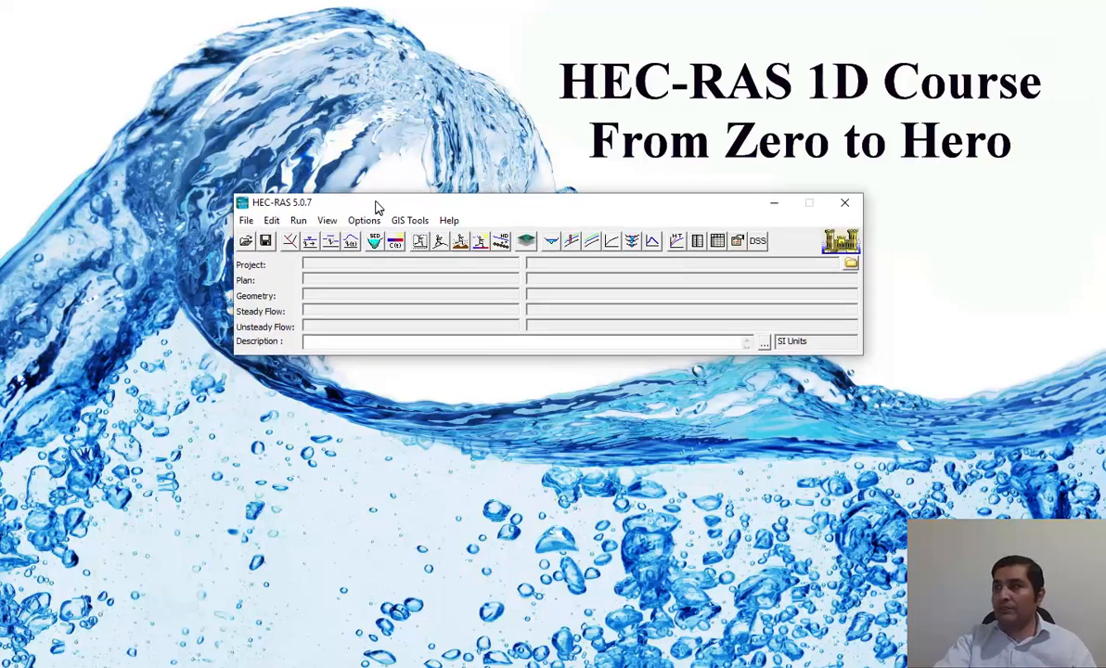
click(247, 220)
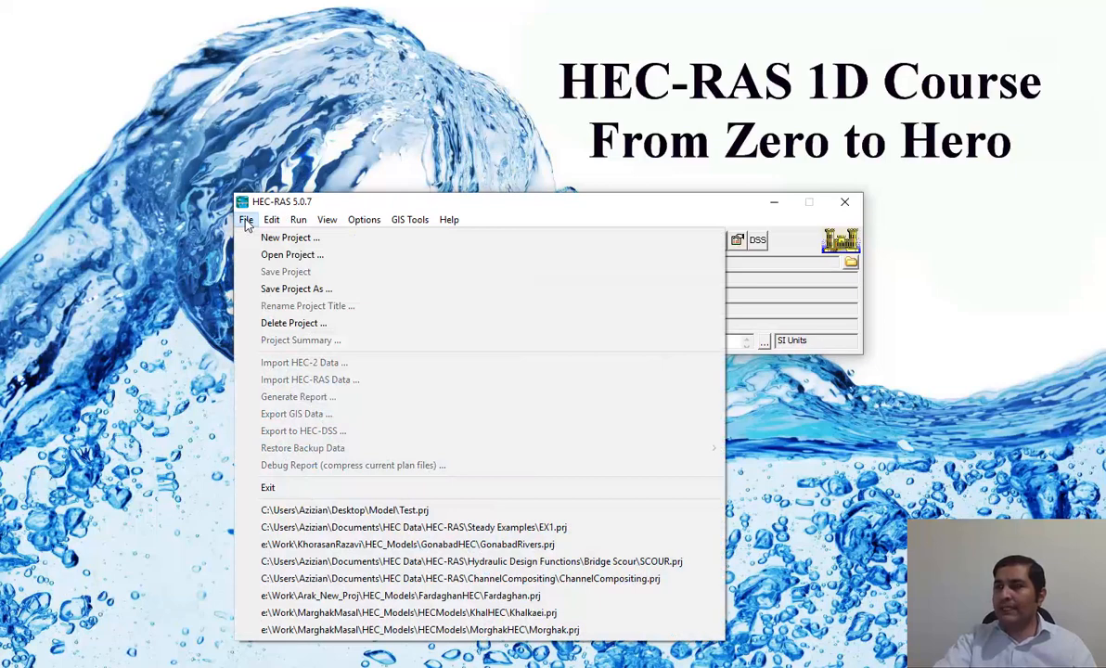
click(291, 239)
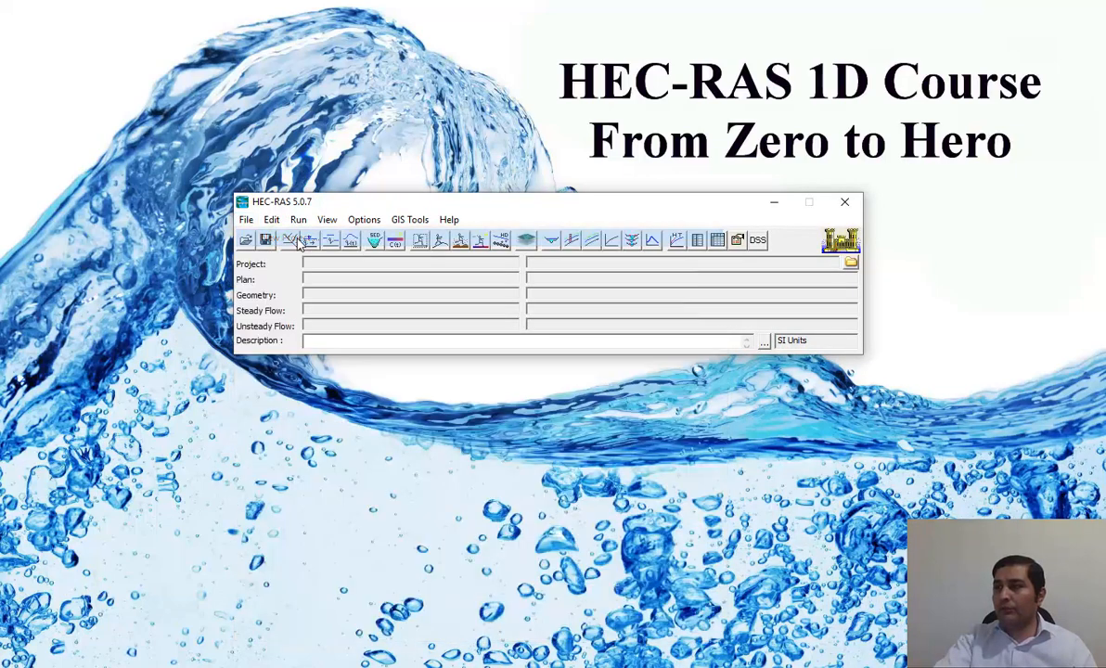
drag(520, 109, 696, 160)
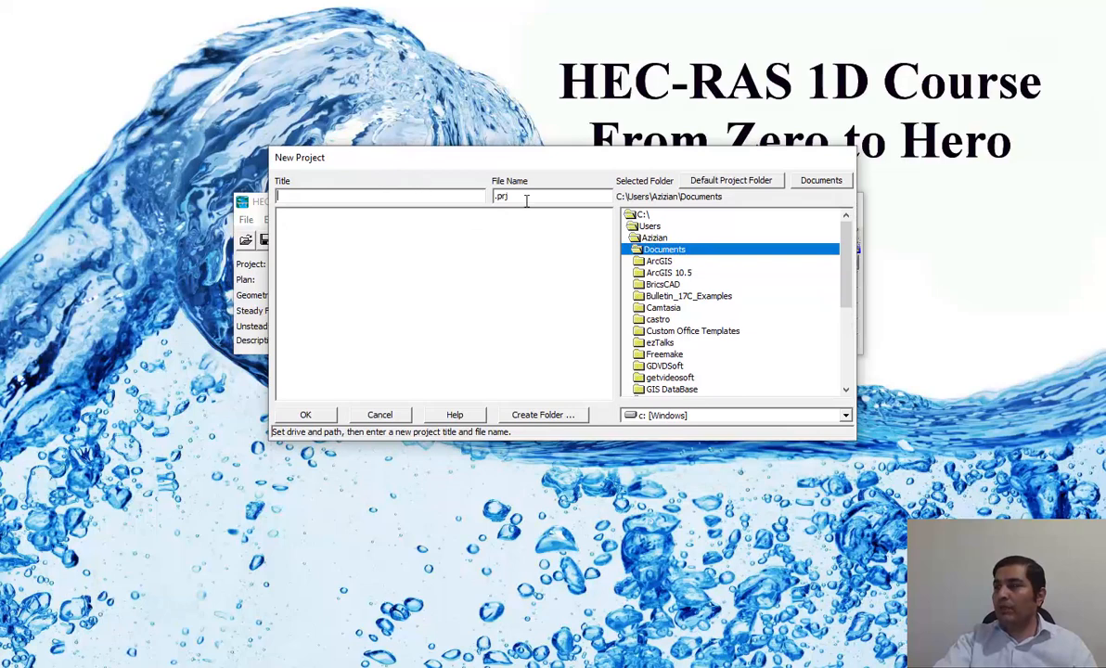
mouse_move(599, 167)
mouse_down()
mouse_move(591, 124)
mouse_move(594, 168)
mouse_up()
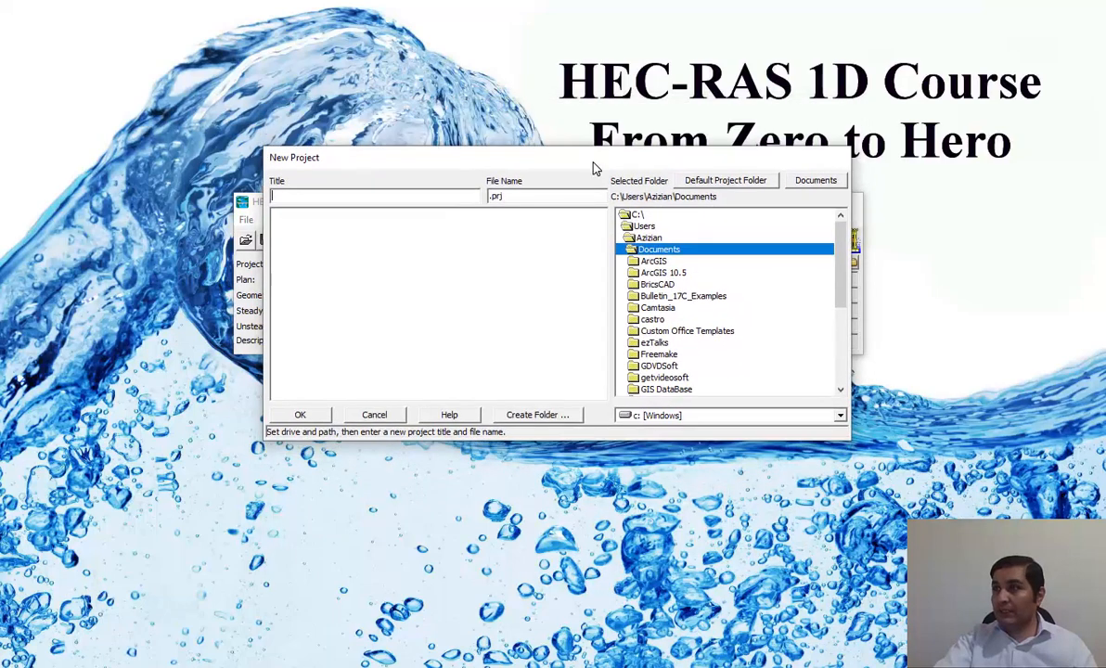
double_click(650, 237)
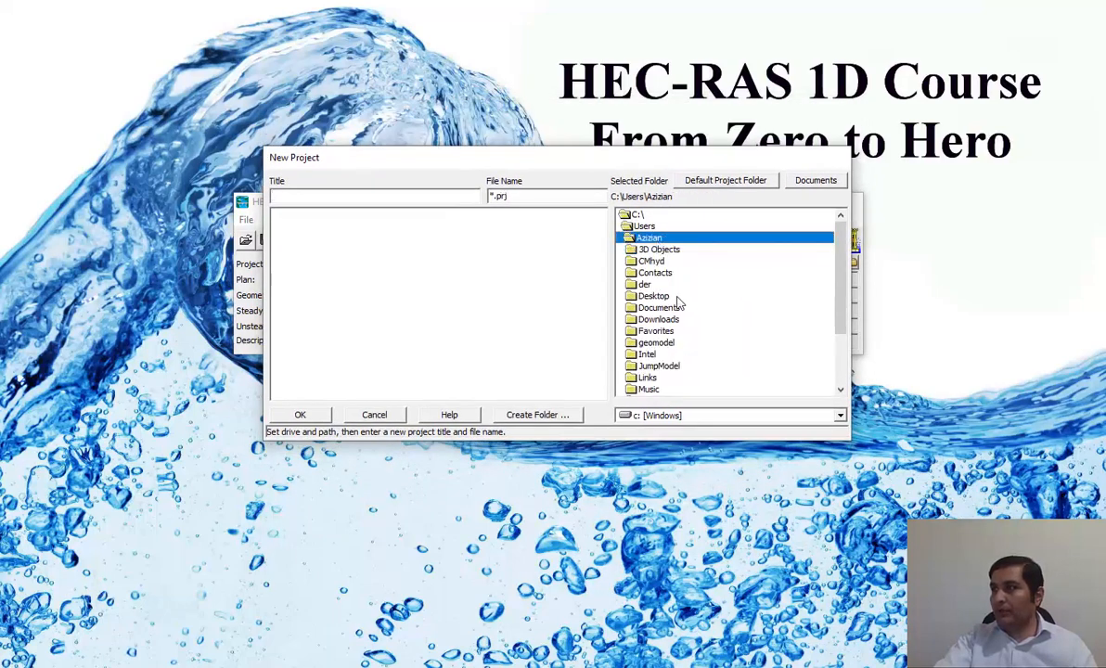
double_click(642, 277)
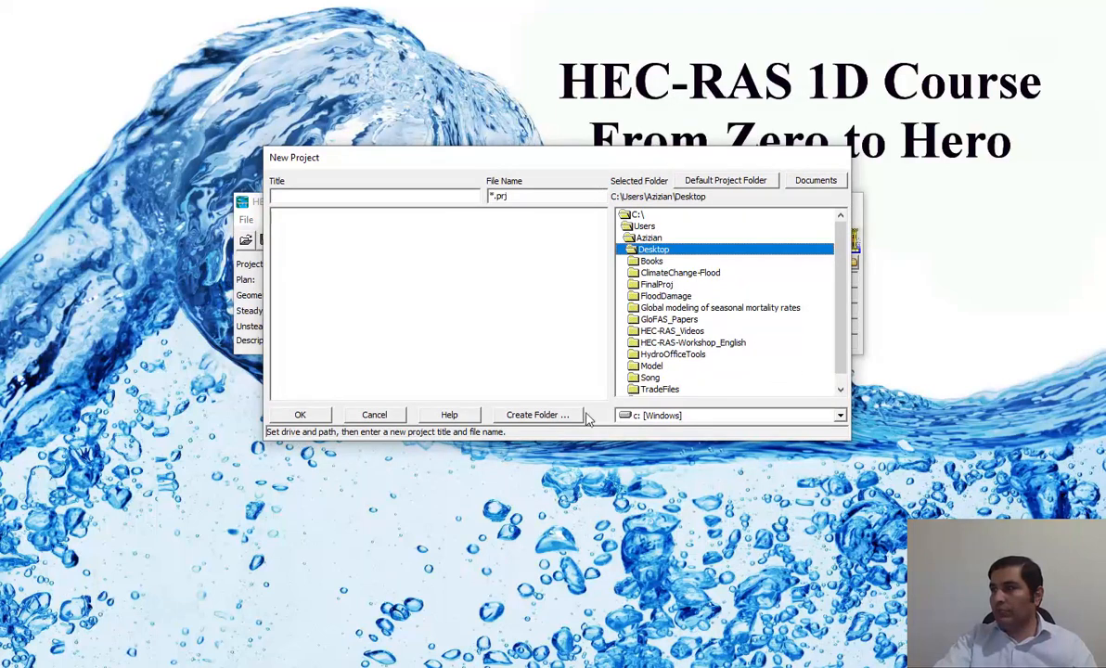
Create a subfolder named UdemyModel under the Desktop folder for the new project.
click(527, 418)
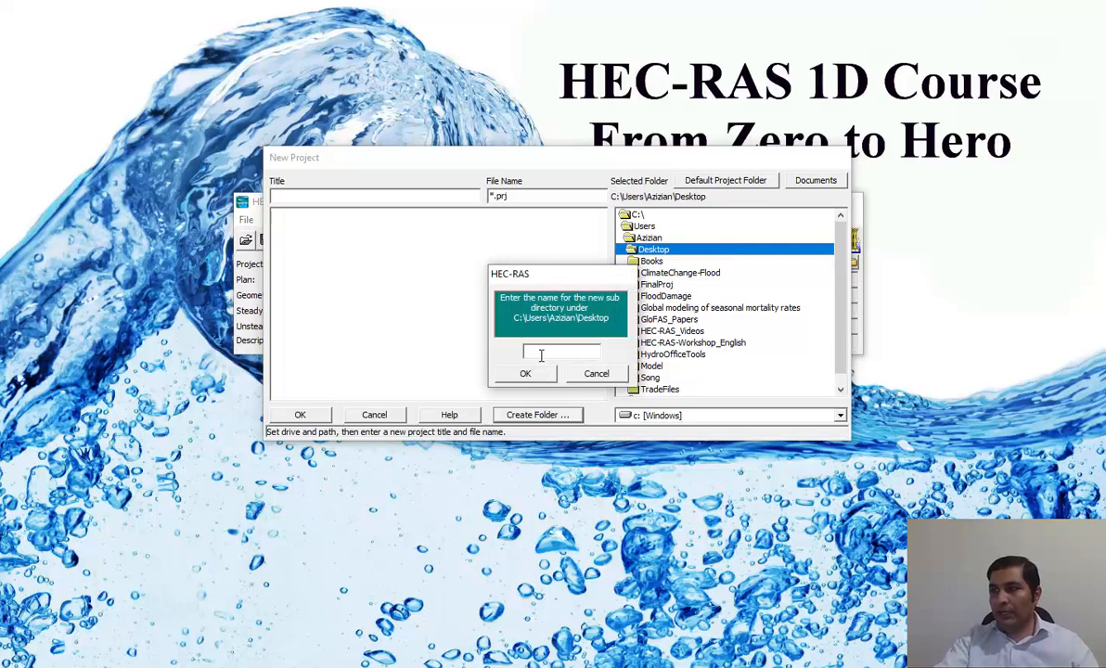
text(Udemy)
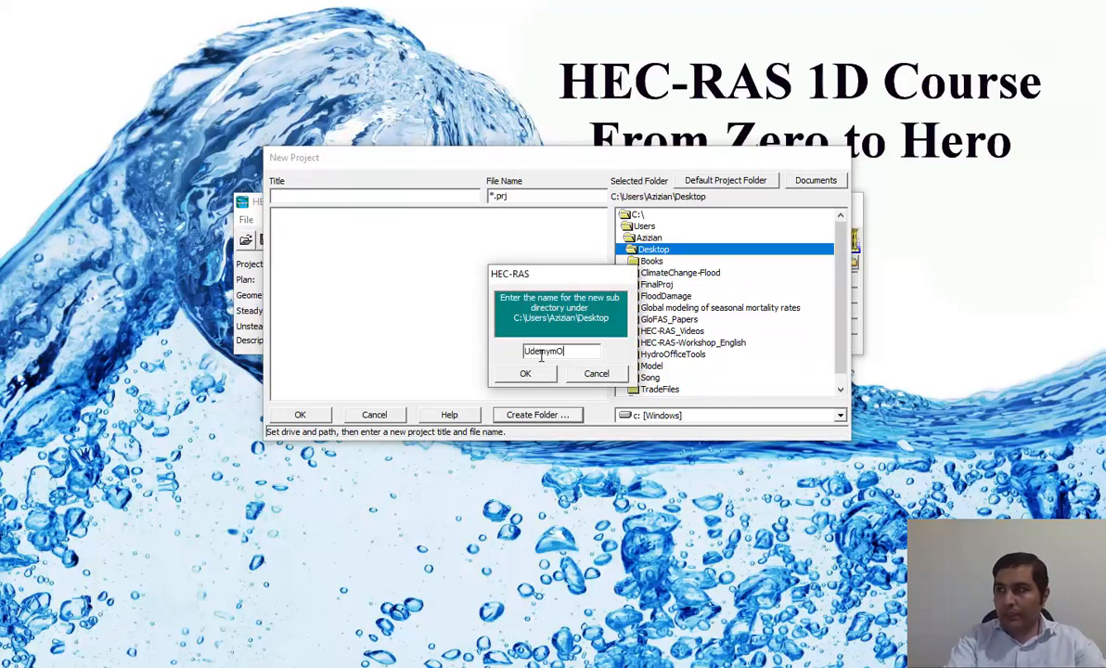
text(Model)
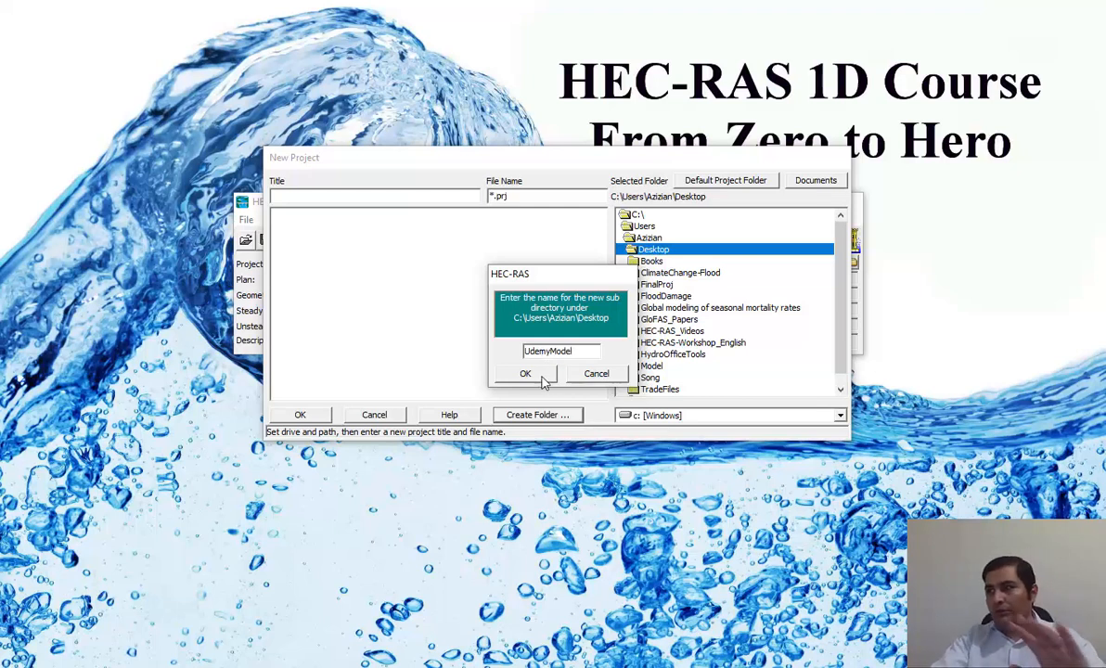
click(541, 378)
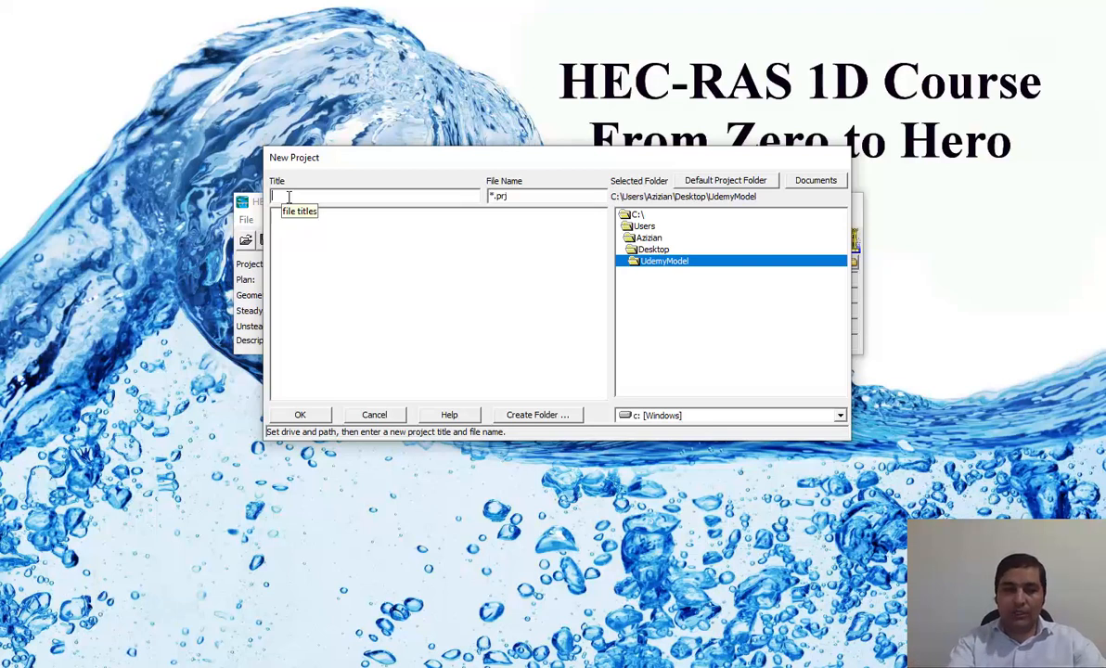
Title the new project MadeMadeChannel and create it in the UdemyModel folder.
text(MadeM)
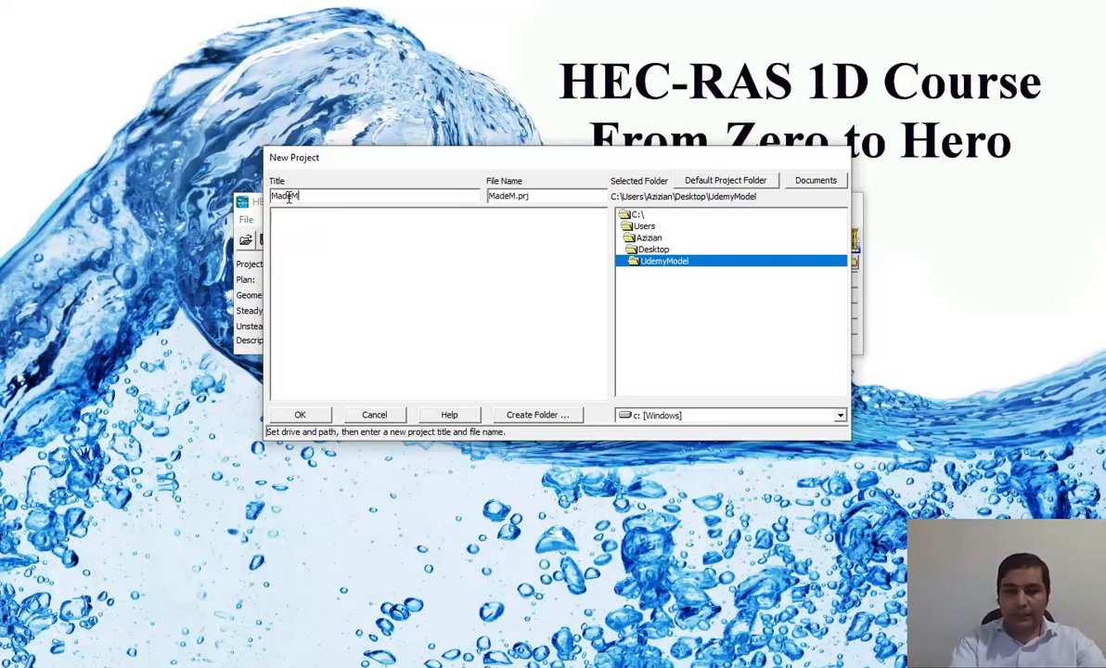
text(adeC)
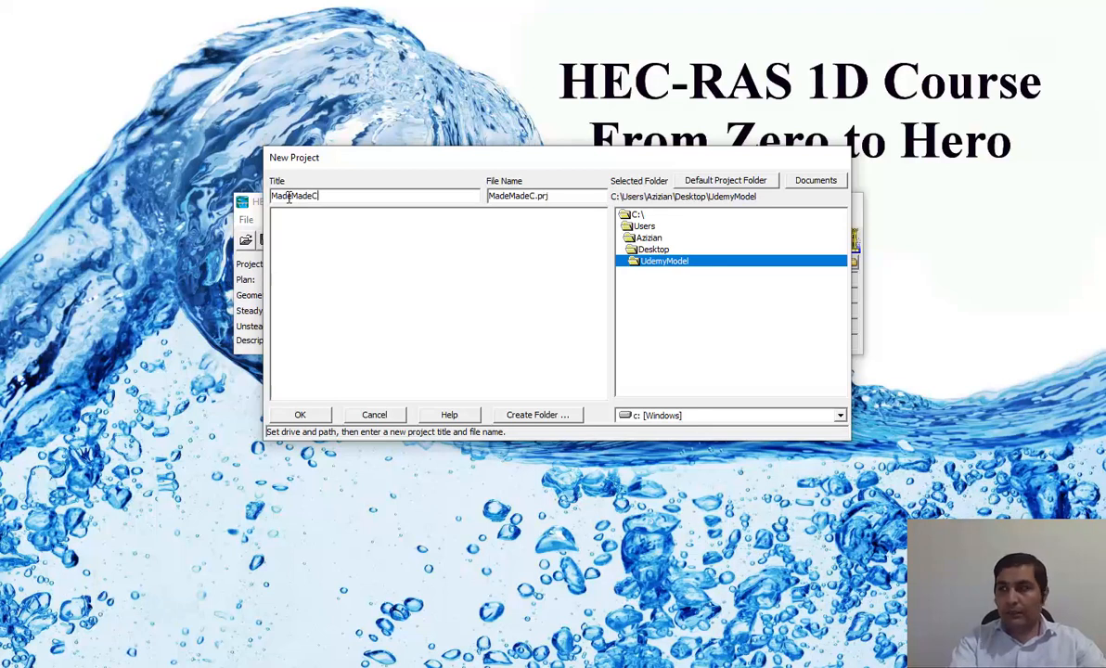
text(hannel)
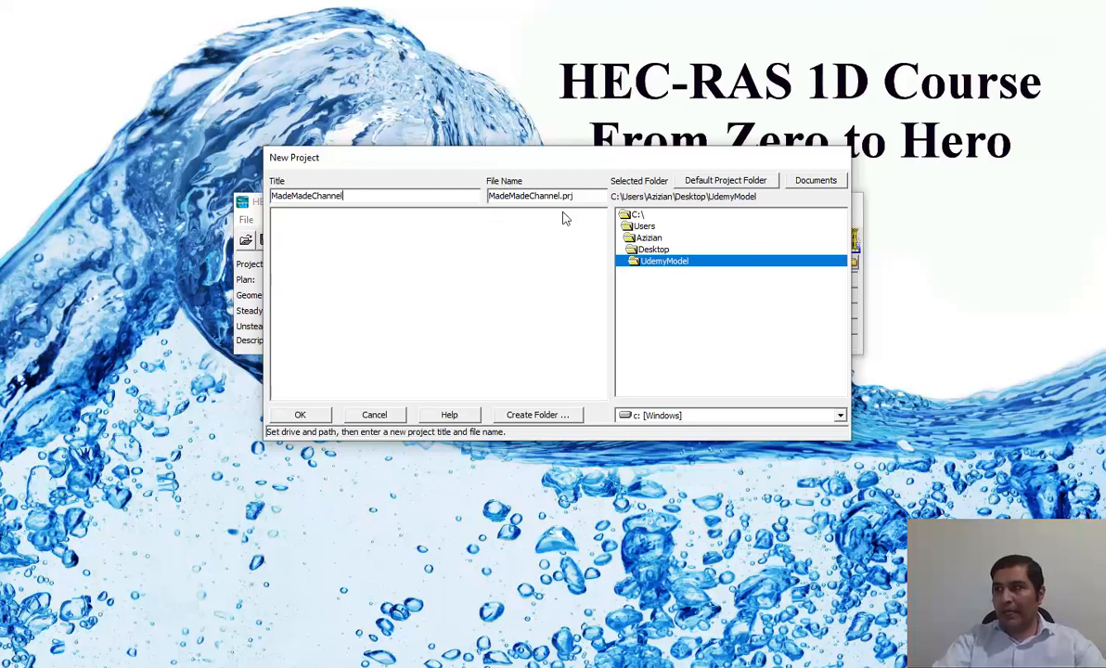
click(299, 415)
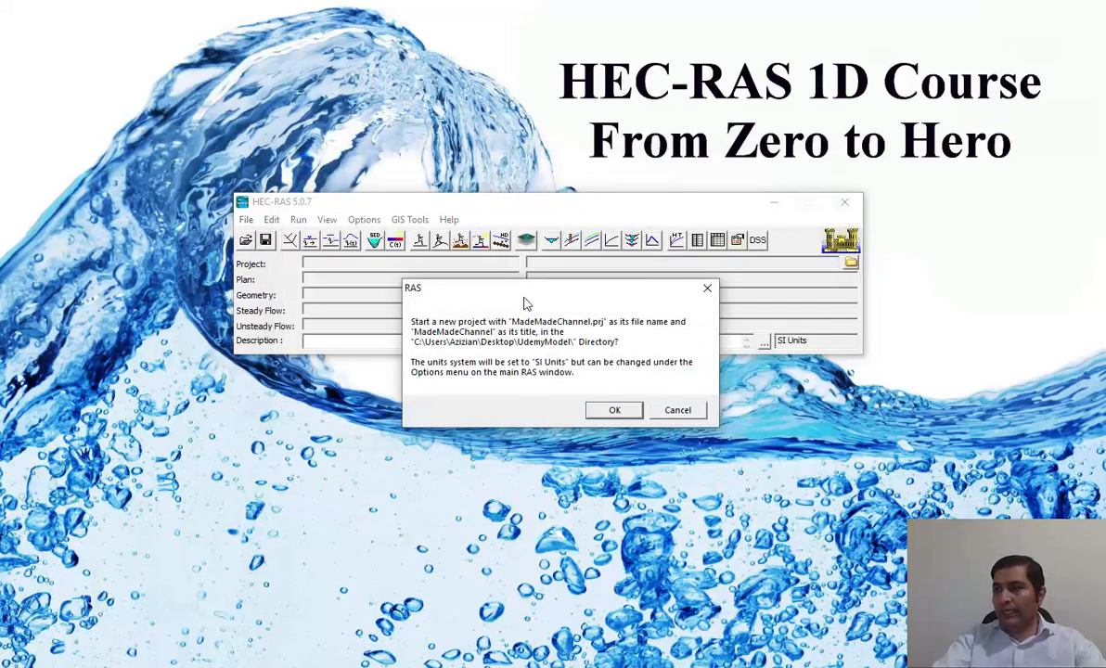
drag(491, 286, 468, 177)
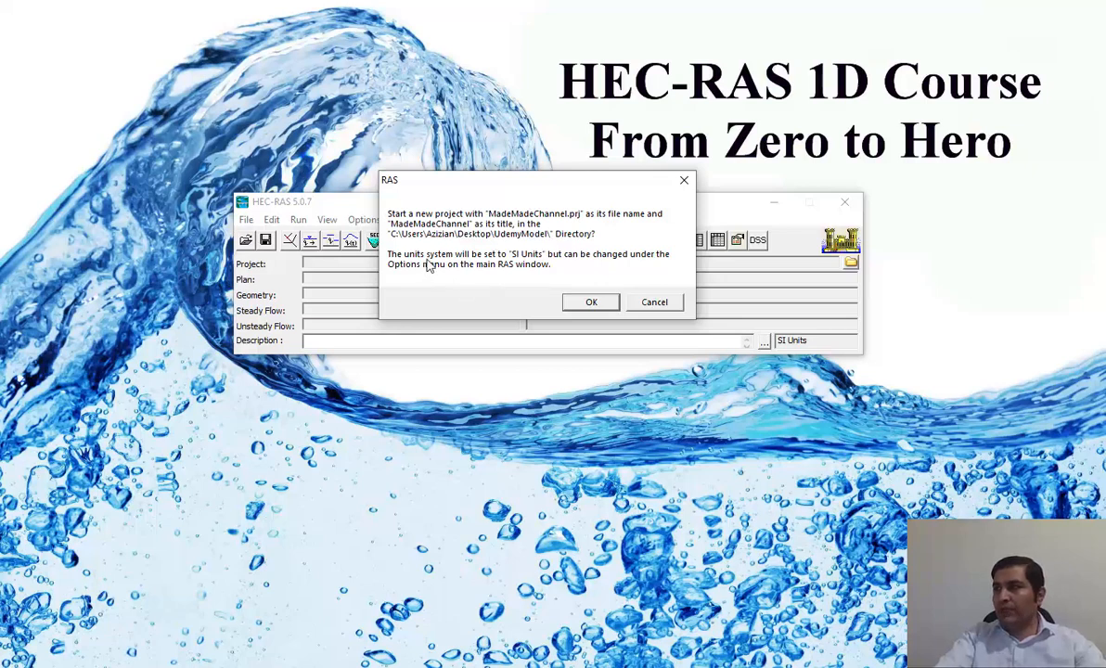
click(598, 306)
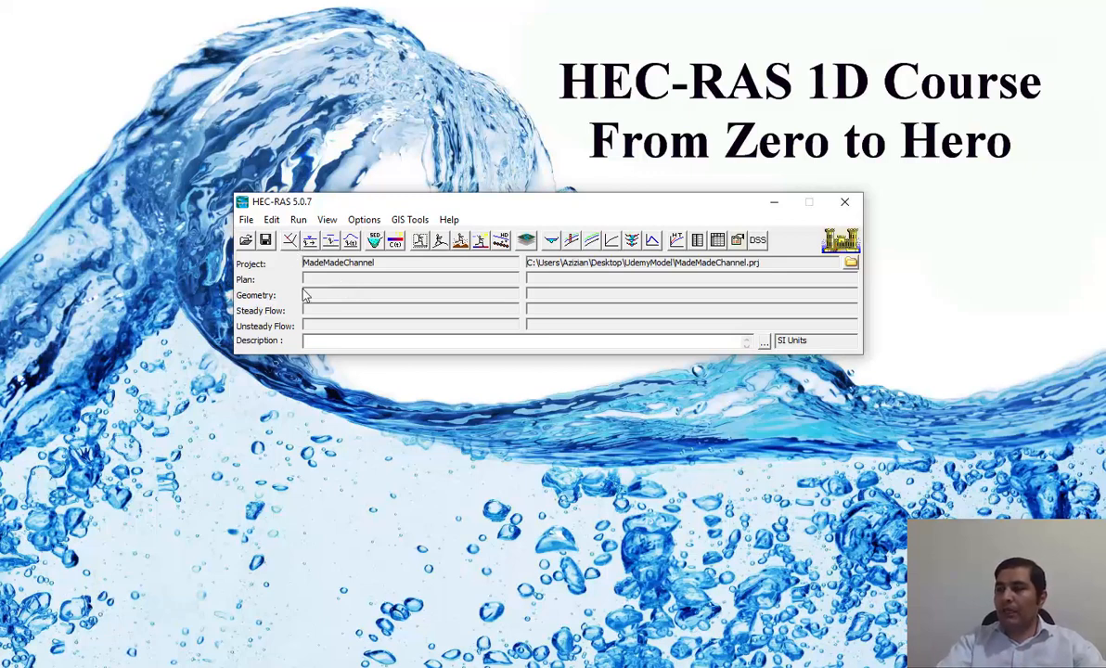
Open the geometric data editor for the MadeMadeChannel project.
drag(507, 210, 506, 217)
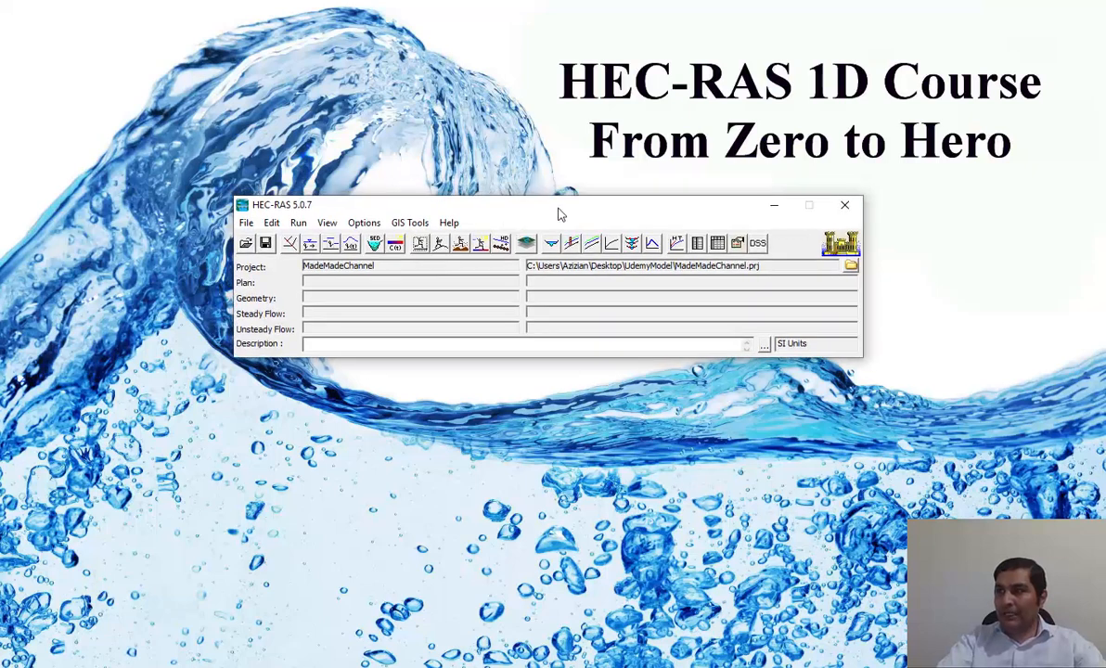
click(271, 223)
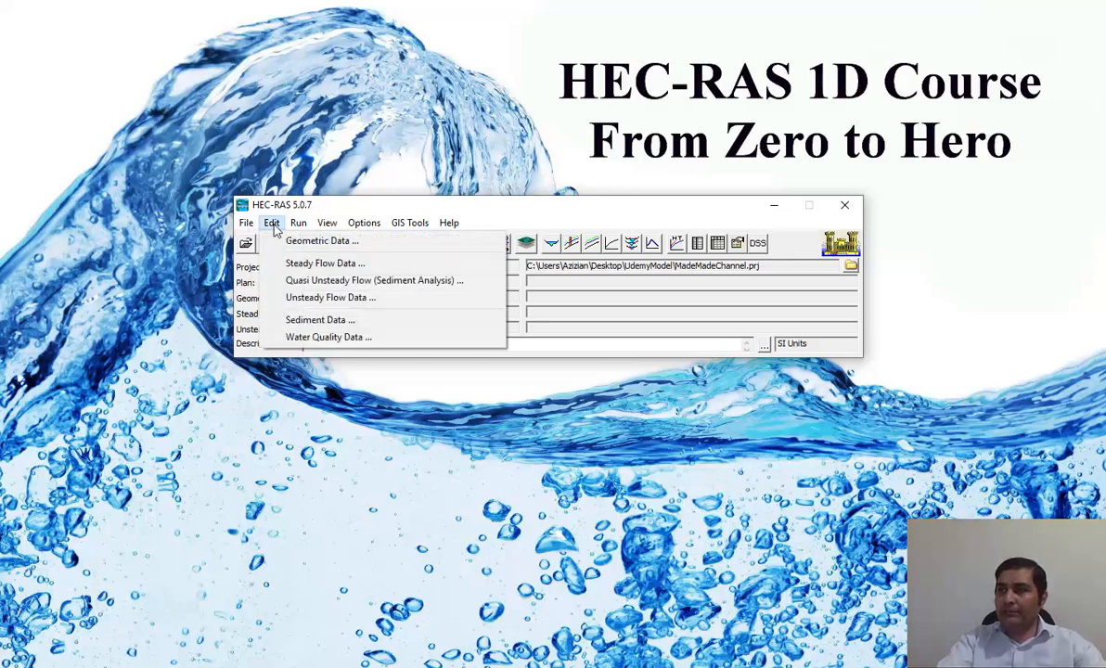
click(350, 243)
drag(344, 77, 440, 81)
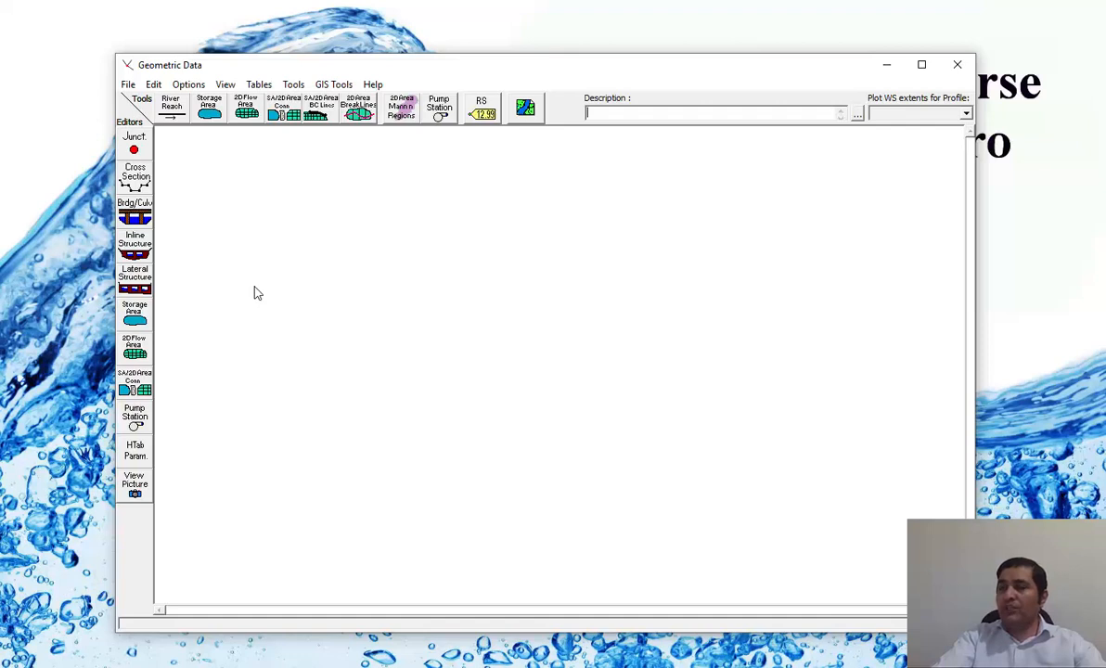
Start saving the empty geometry data as a new geometry file.
click(129, 84)
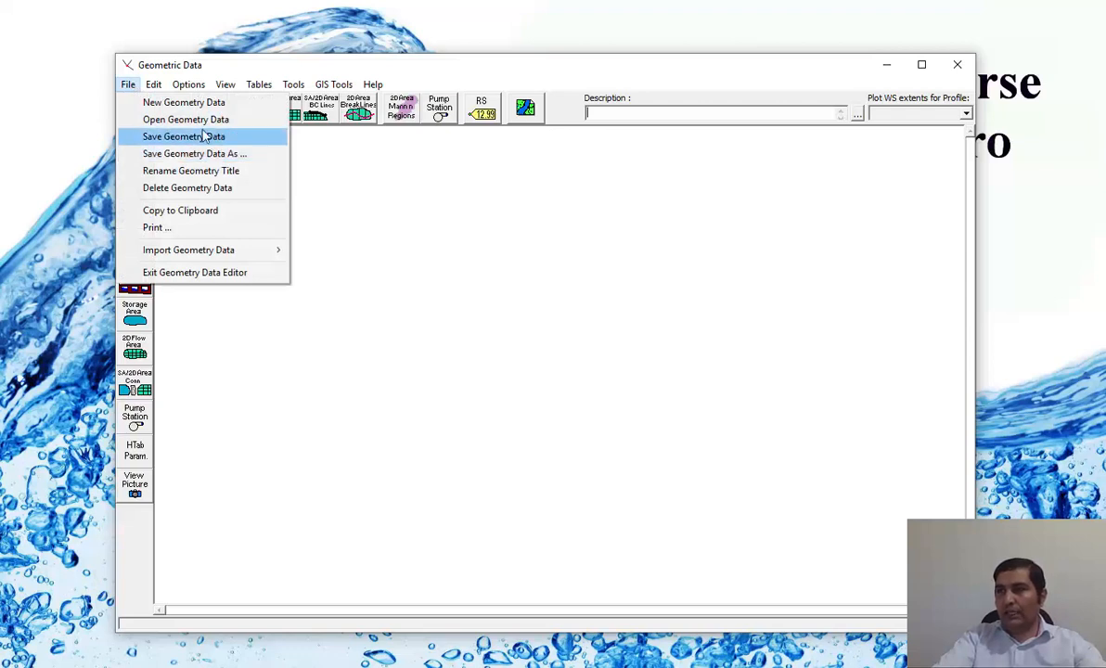
click(134, 87)
click(135, 87)
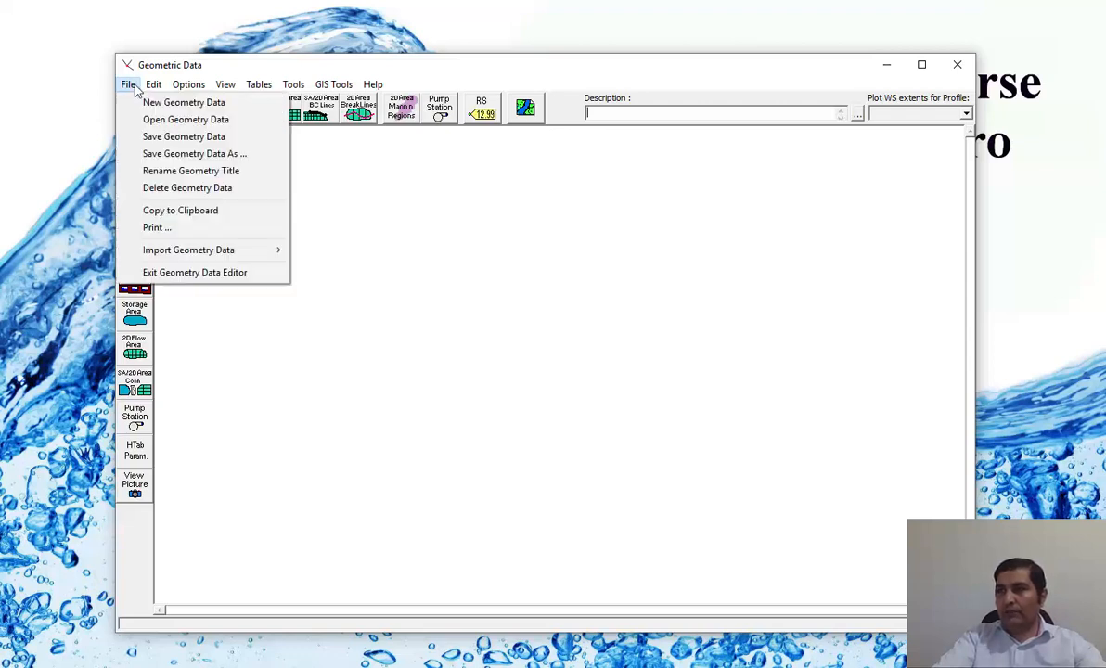
click(243, 144)
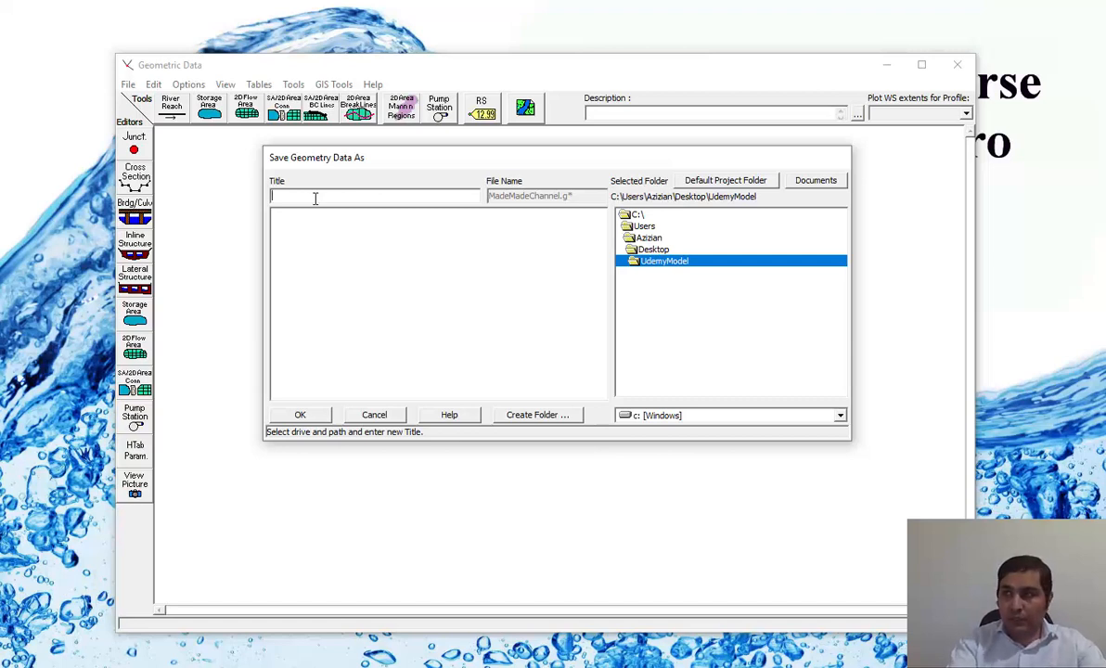
text(Man)
key(BackSpace)
key(BackSpace)
key(BackSpace)
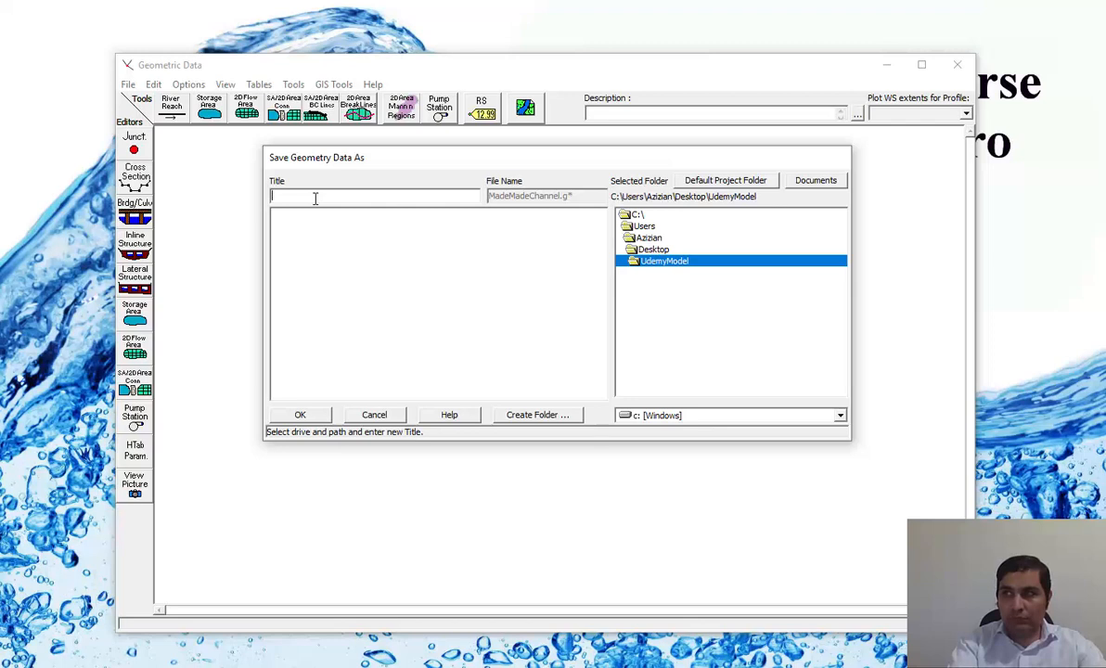
text(mYGE)
key(BackSpace)
key(BackSpace)
key(BackSpace)
key(BackSpace)
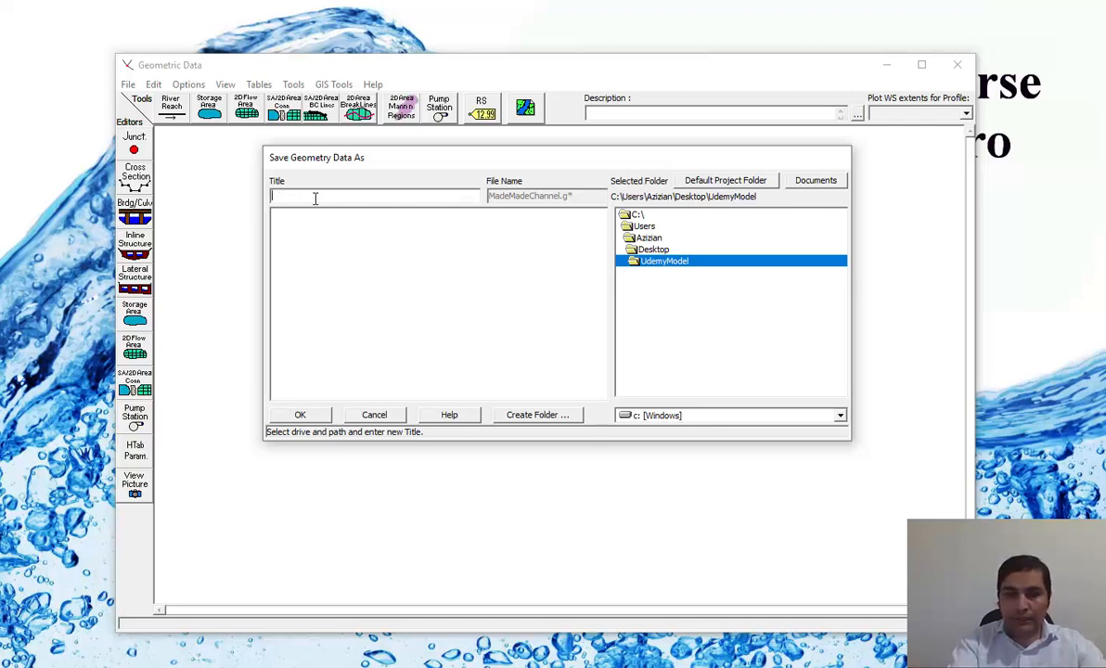
text(mYG)
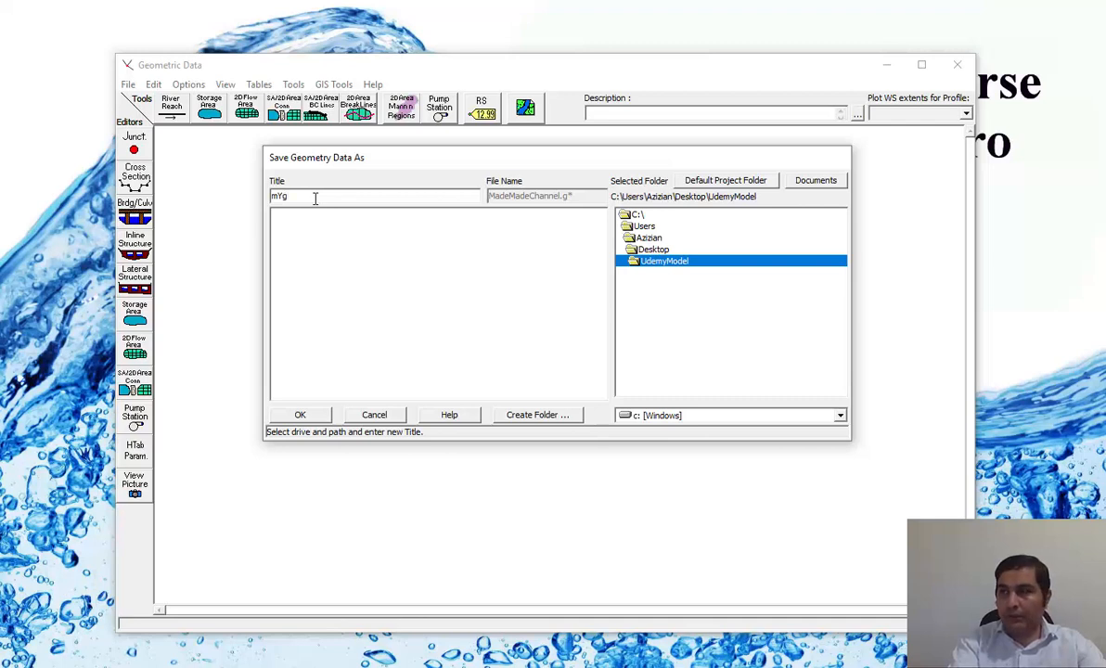
key(BackSpace)
key(BackSpace)
key(BackSpace)
Title the geometry data MyGeo and save it in the UdemyModel folder.
text(Mu=yF=)
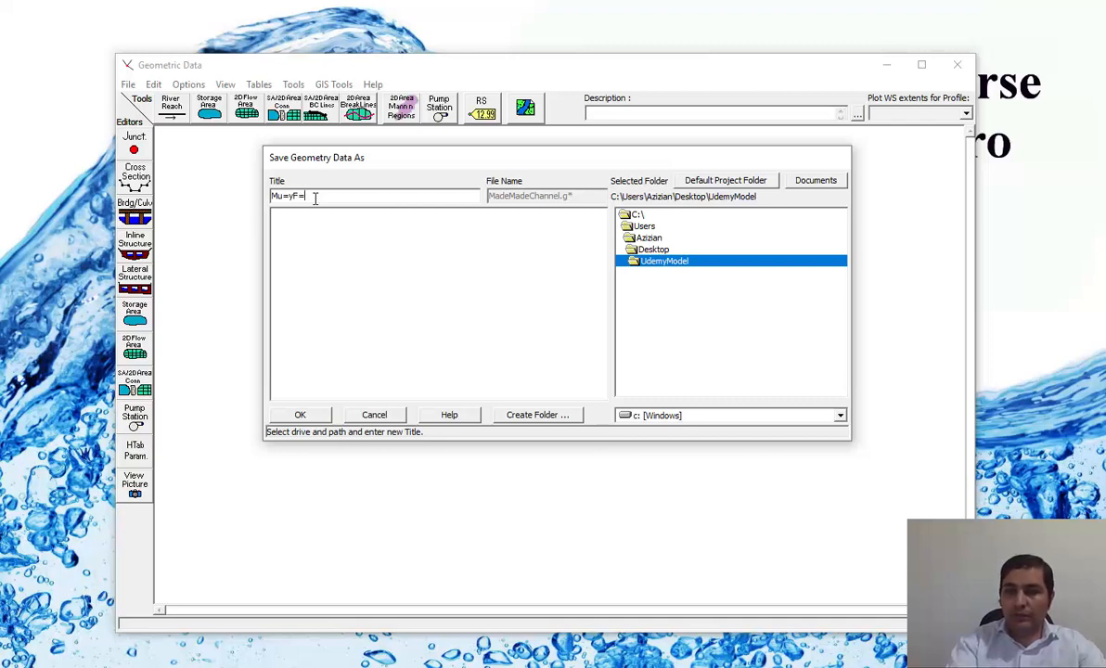
key(BackSpace)
key(BackSpace)
key(BackSpace)
key(BackSpace)
key(BackSpace)
text(Y)
key(BackSpace)
text(yGeo)
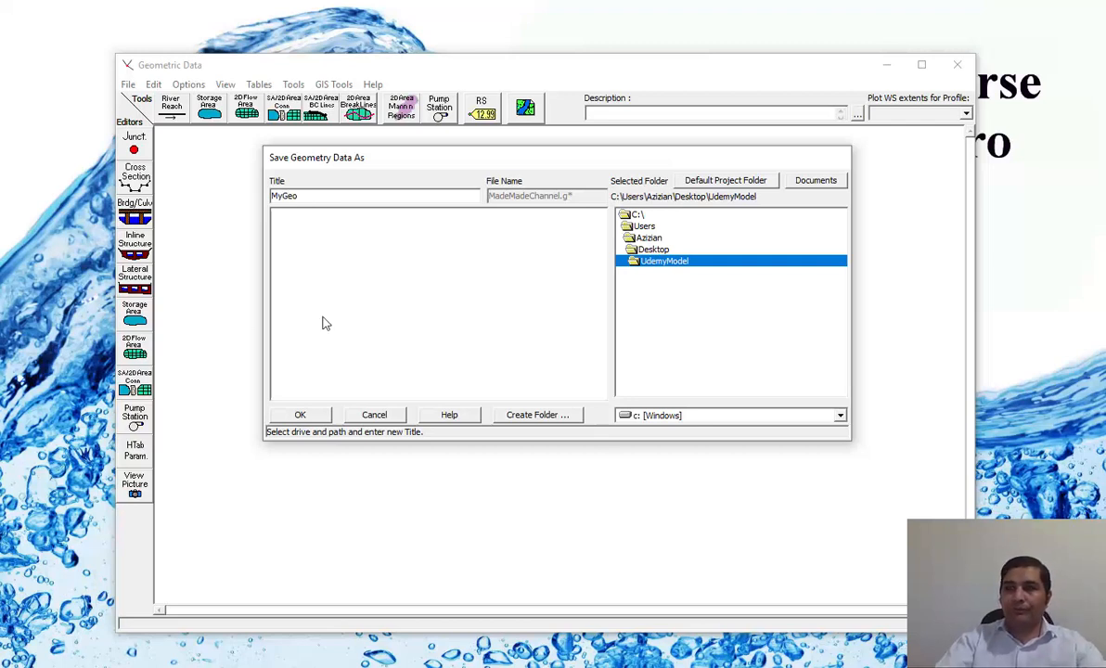
click(311, 416)
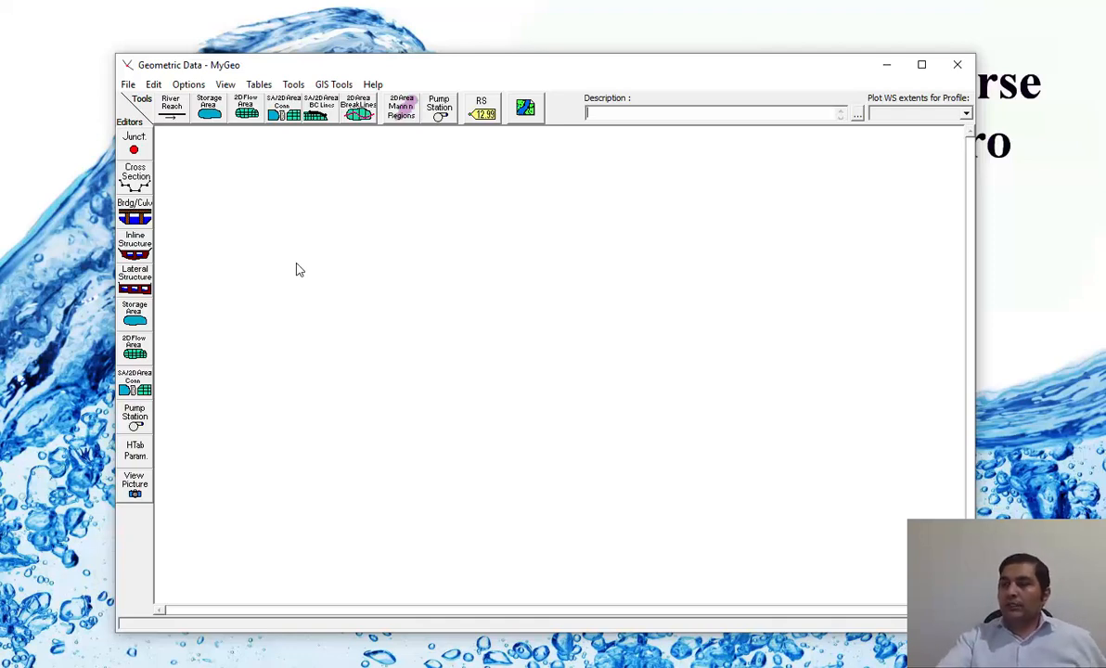
Draw a straight river reach about 1.27 long, running diagonally down across the empty schematic from its upstream to its downstream end.
click(173, 107)
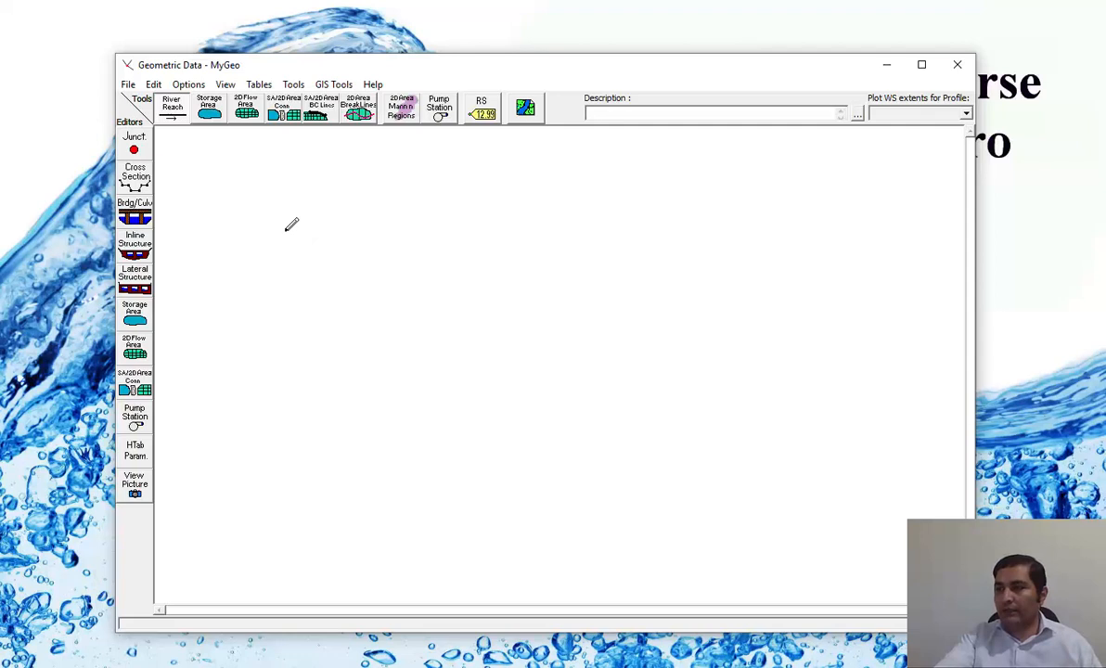
click(285, 230)
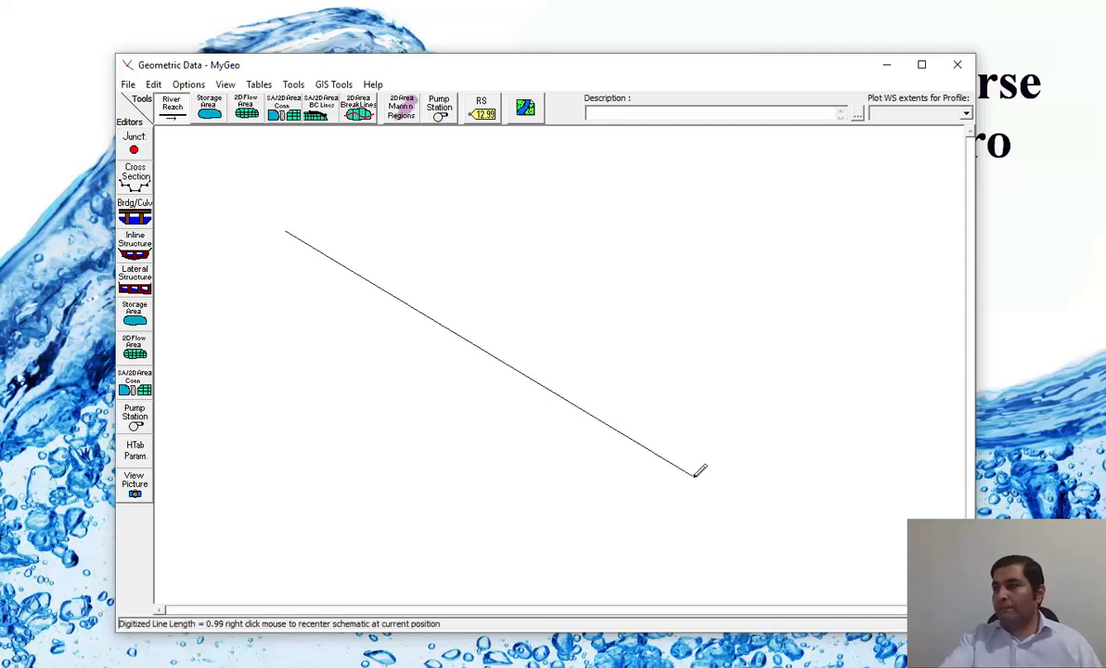
double_click(817, 522)
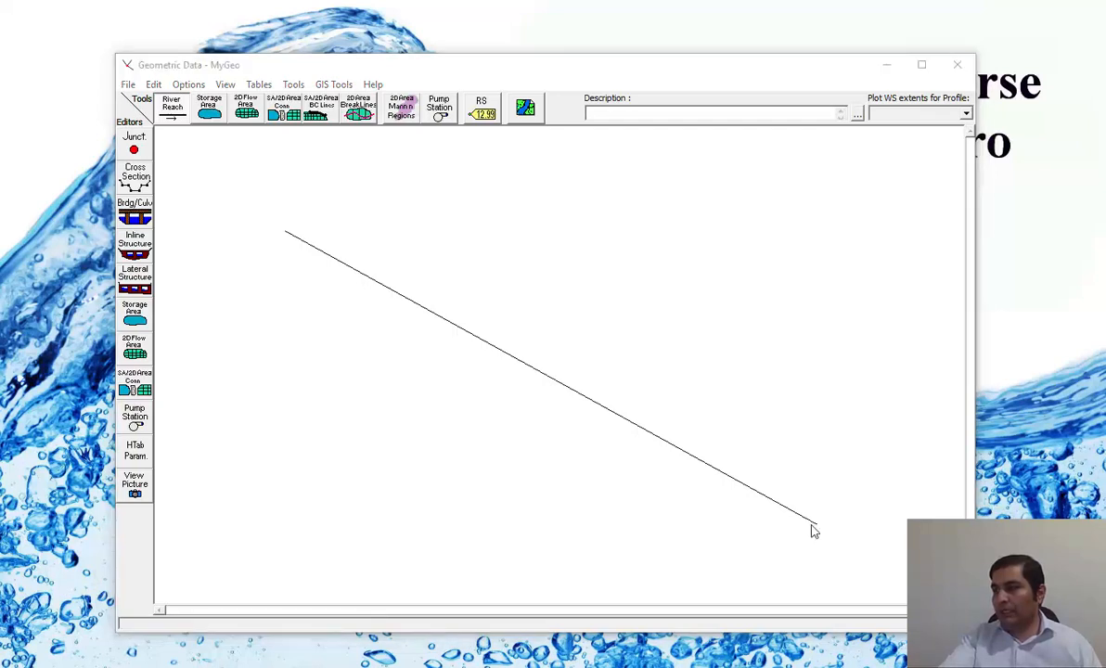
drag(343, 249, 520, 143)
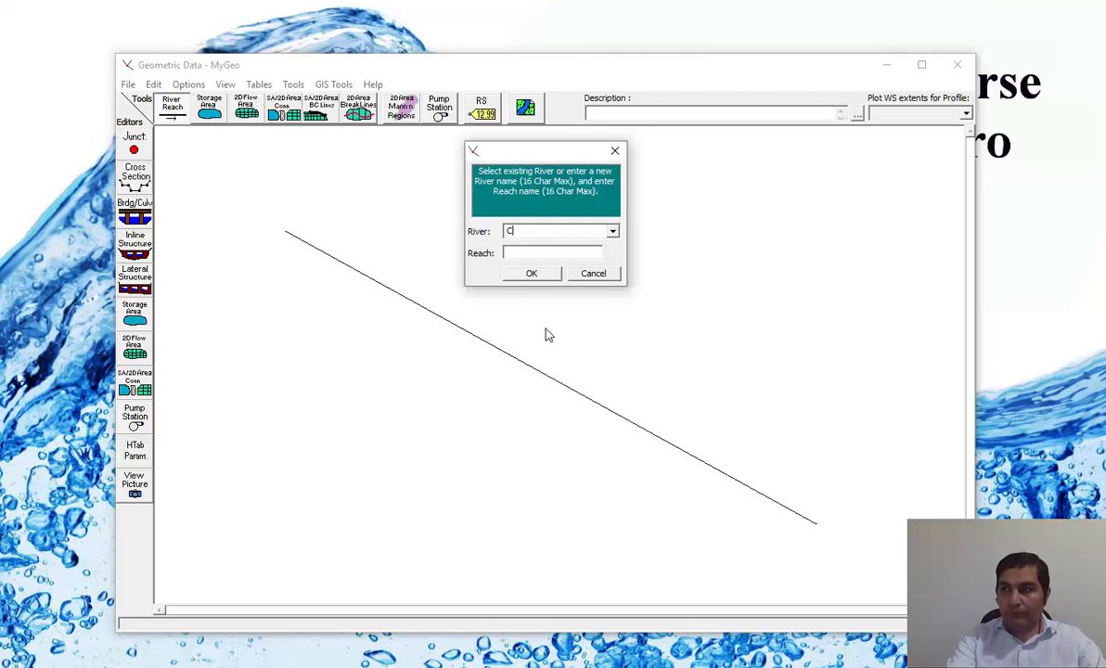
Name the river MyChannel and its reach MainReach, and accept the names.
text(My)
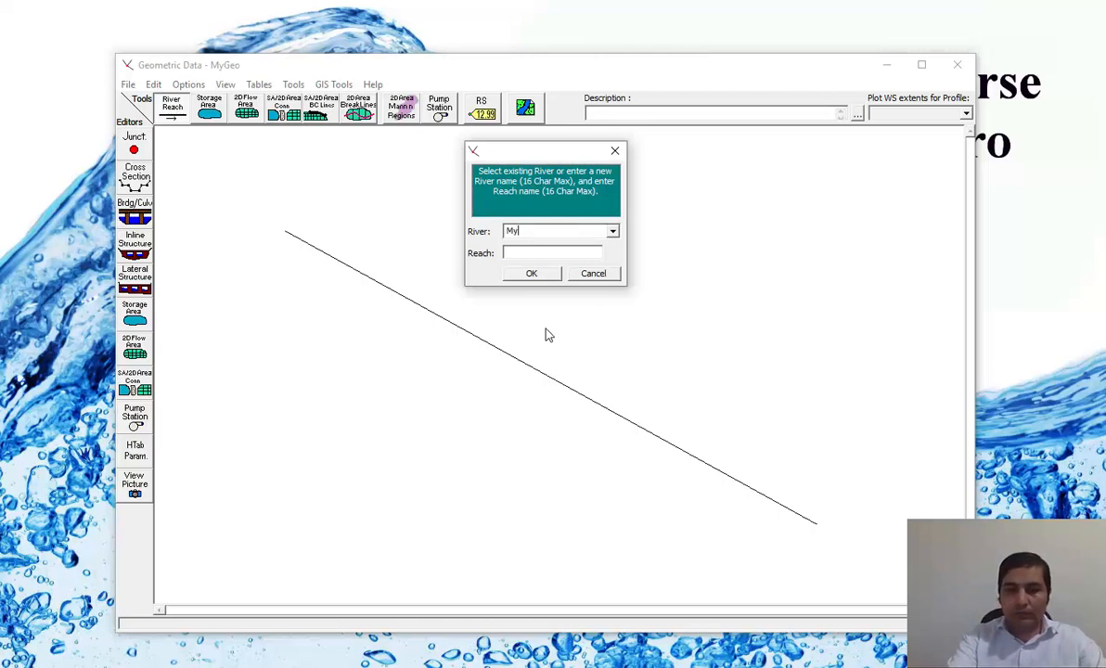
text(Channel)
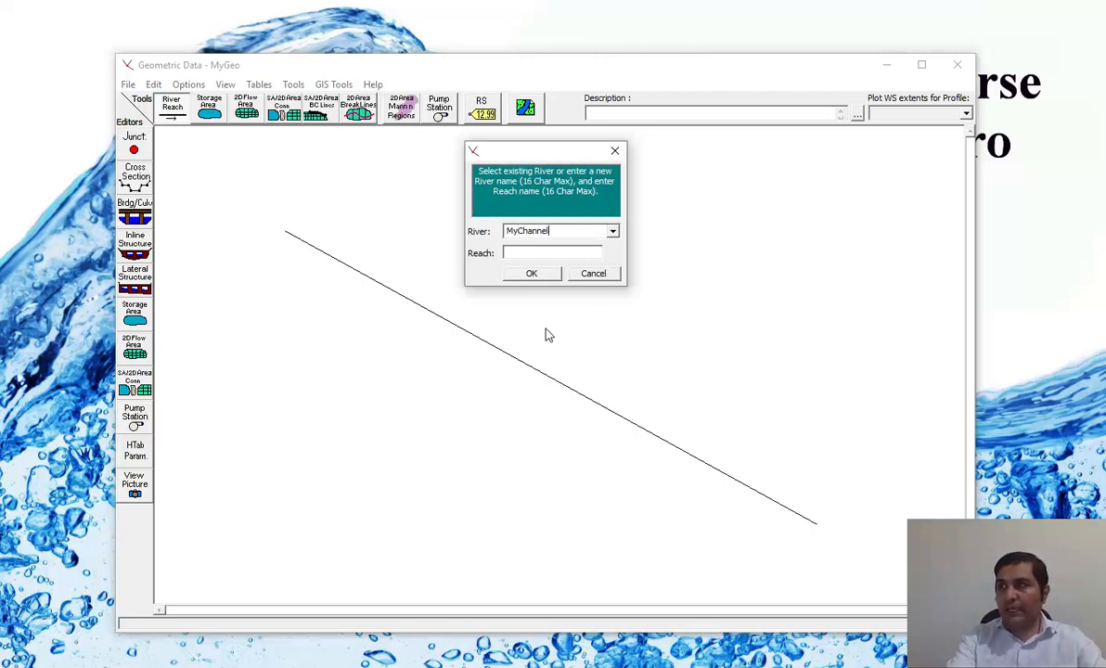
click(539, 249)
text(MainR)
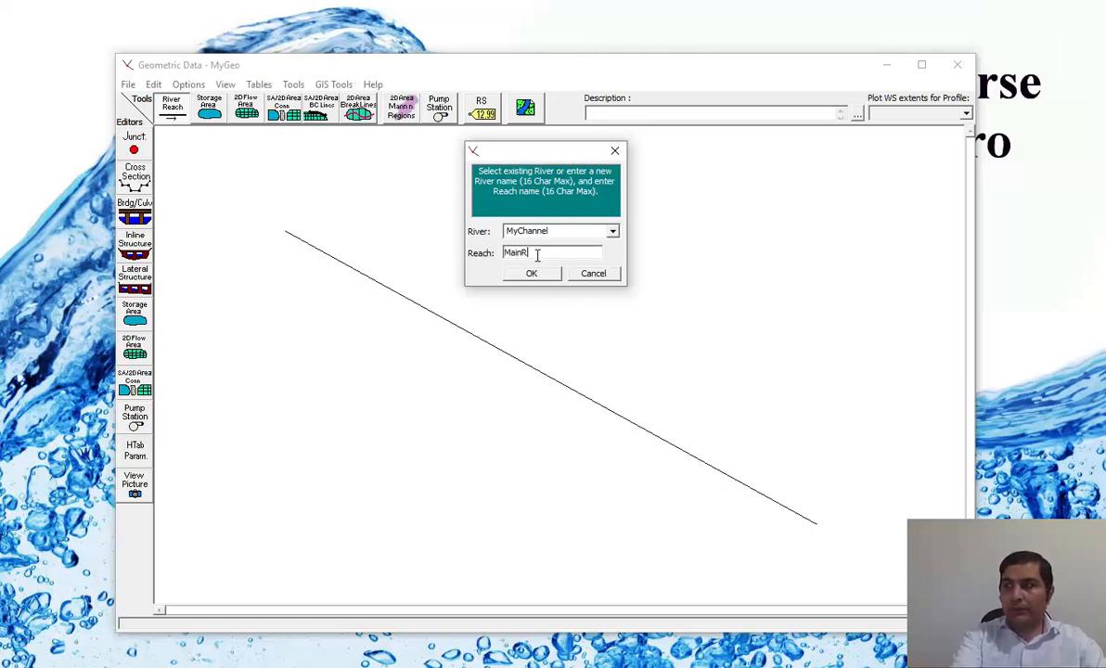
text(each)
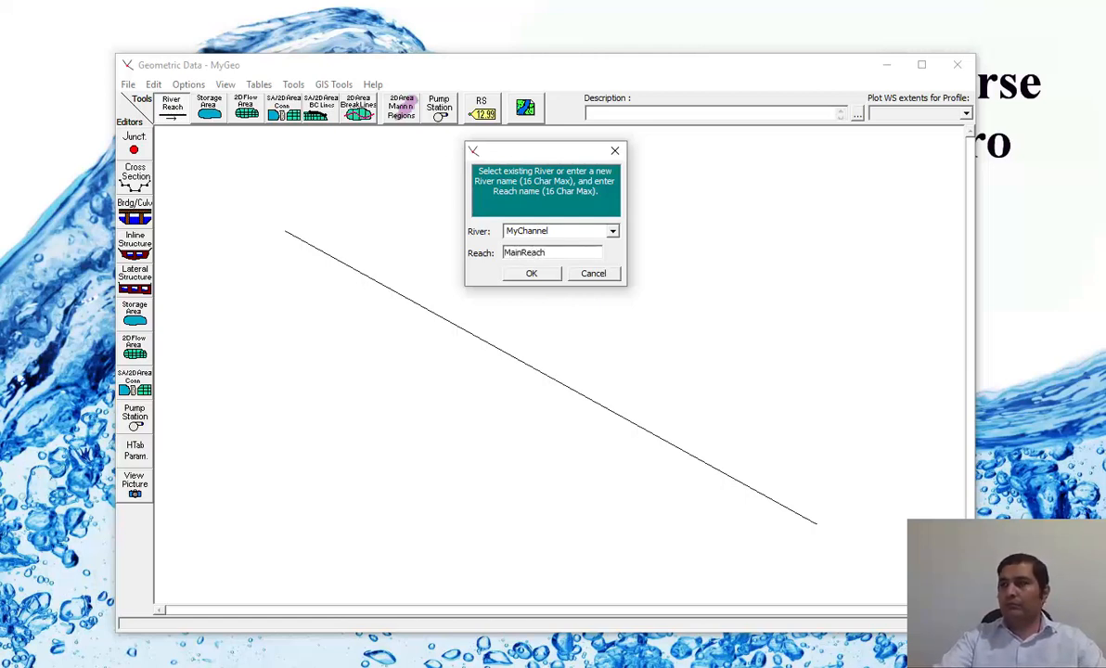
click(532, 275)
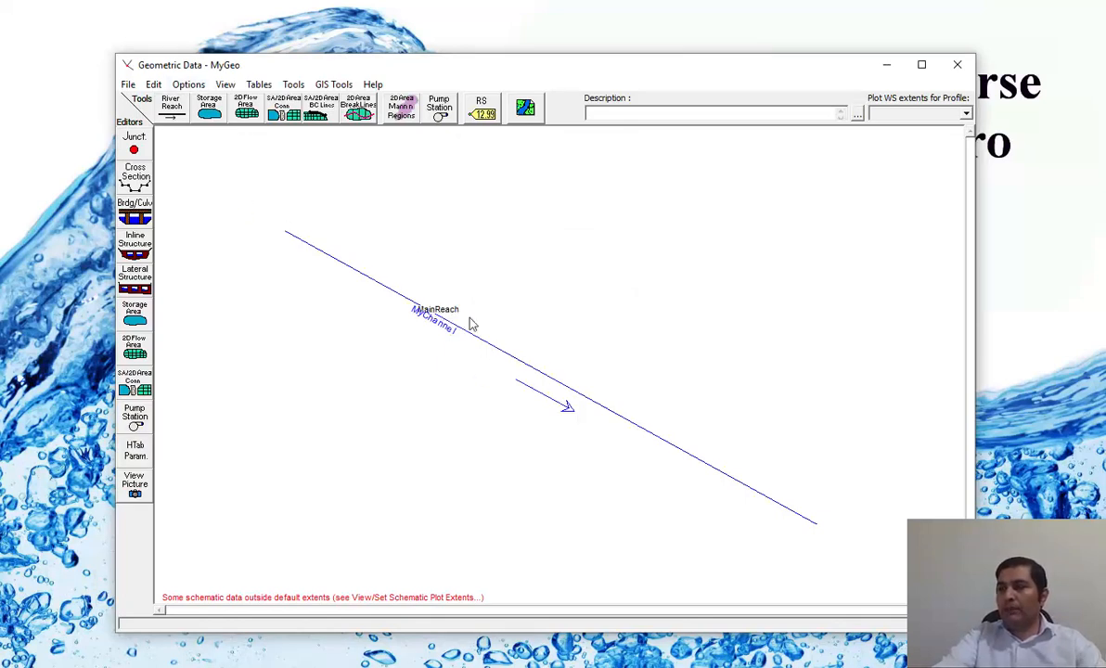
Enable moving of points and objects and shift the MainReach label clear of the river line and the MyChannel label.
click(152, 85)
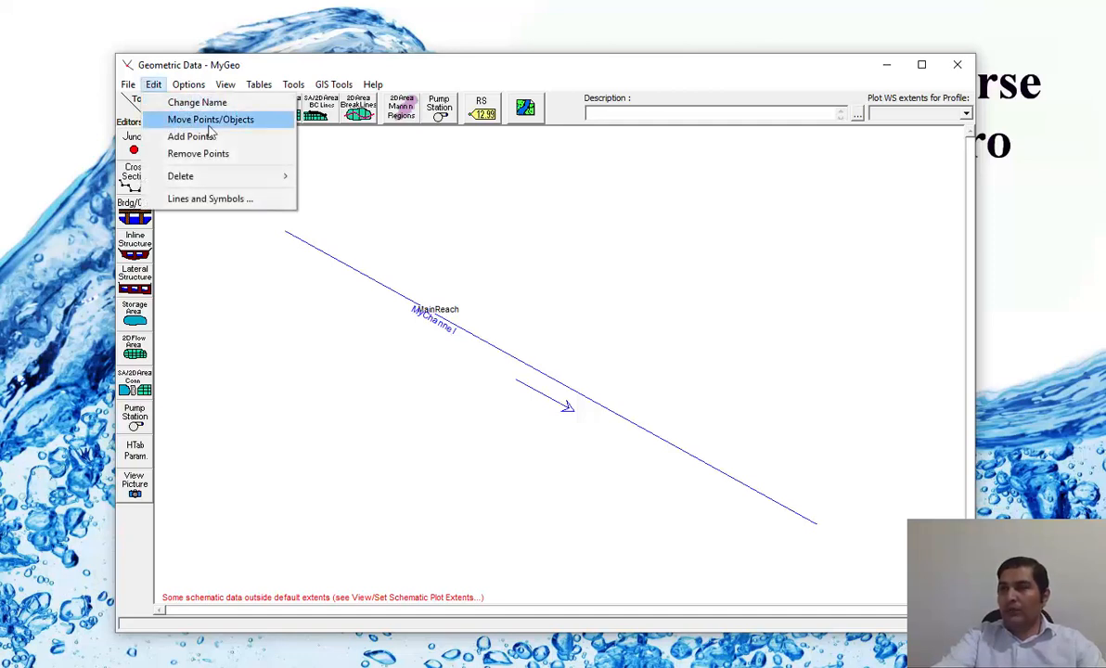
click(206, 119)
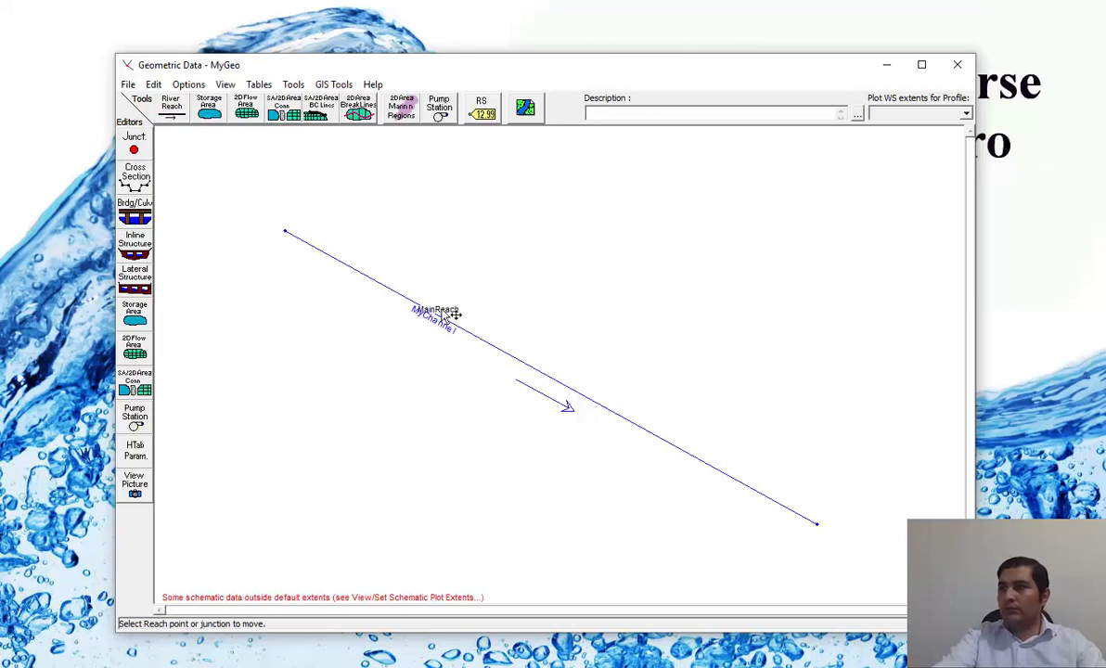
drag(458, 313, 555, 338)
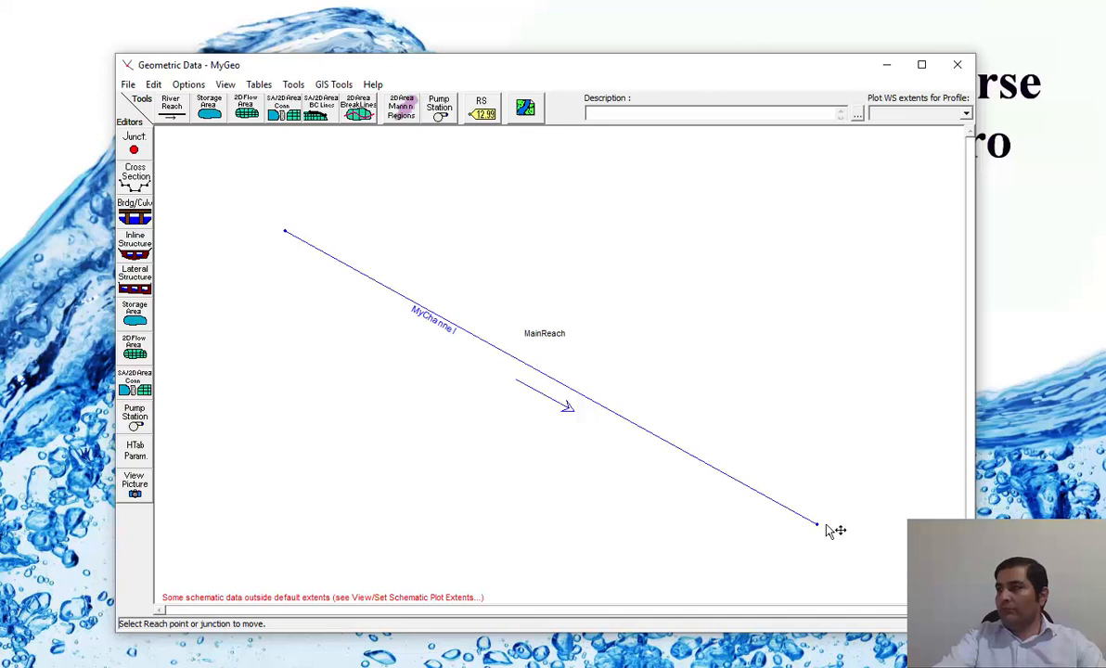
Shorten the reach by moving its downstream endpoint up toward the upstream end, and turn off point moving.
mouse_move(830, 524)
mouse_down()
mouse_move(831, 427)
mouse_move(814, 521)
mouse_up()
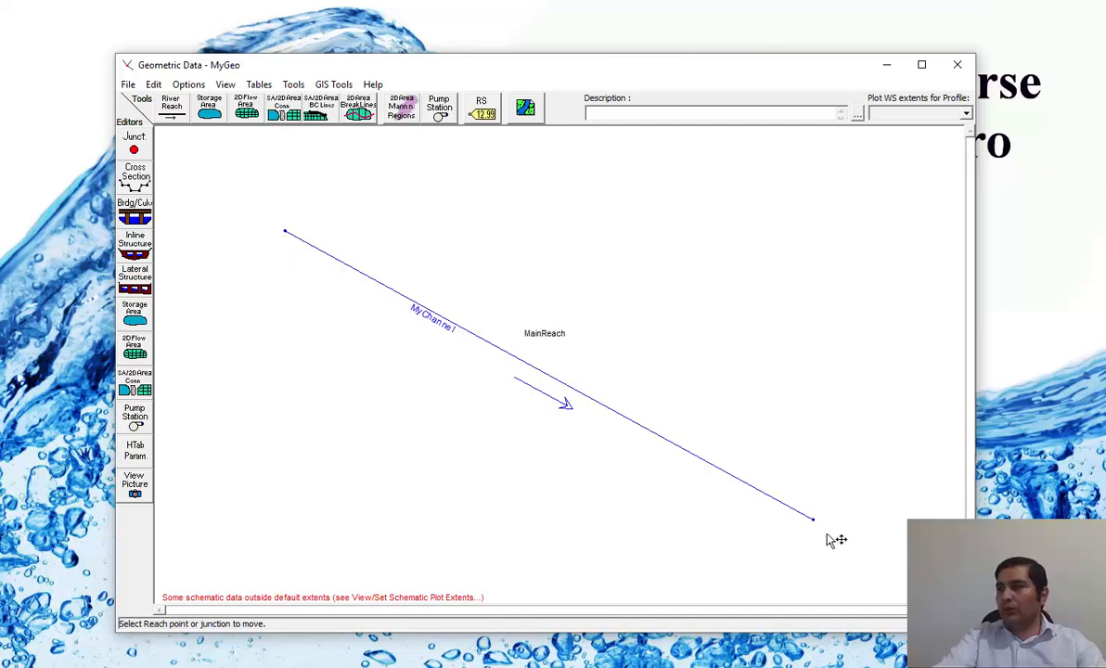
drag(813, 519, 700, 443)
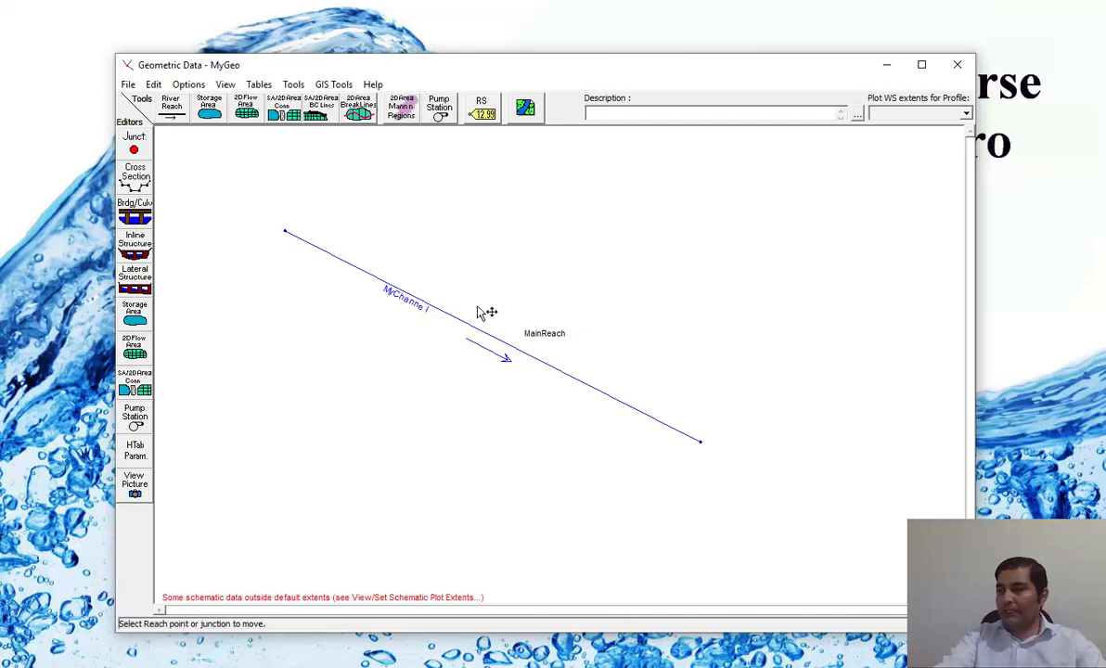
click(154, 85)
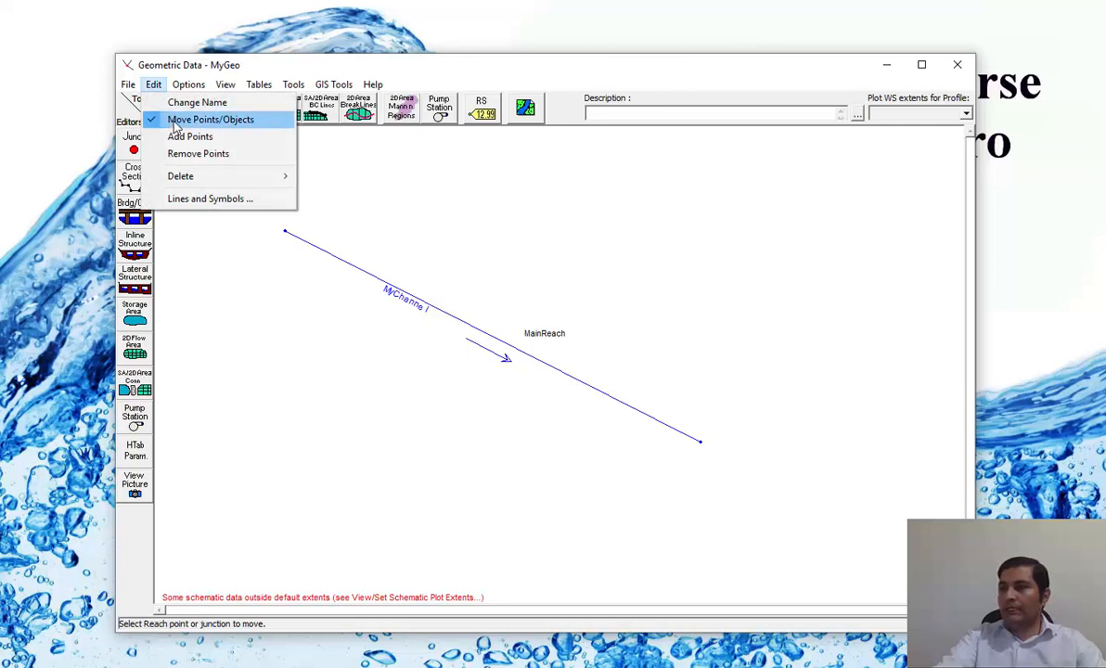
click(175, 123)
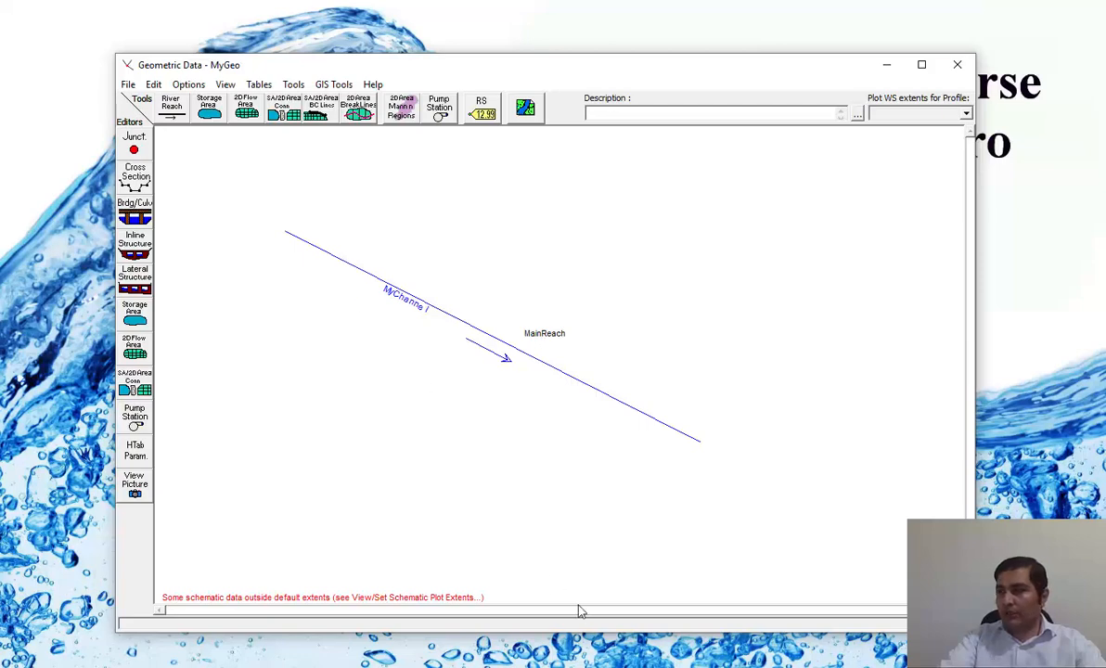
Switch to the Course Outlines2 PDF in PDF-XChange Editor and examine the compound channel's details table and shape figure.
click(634, 664)
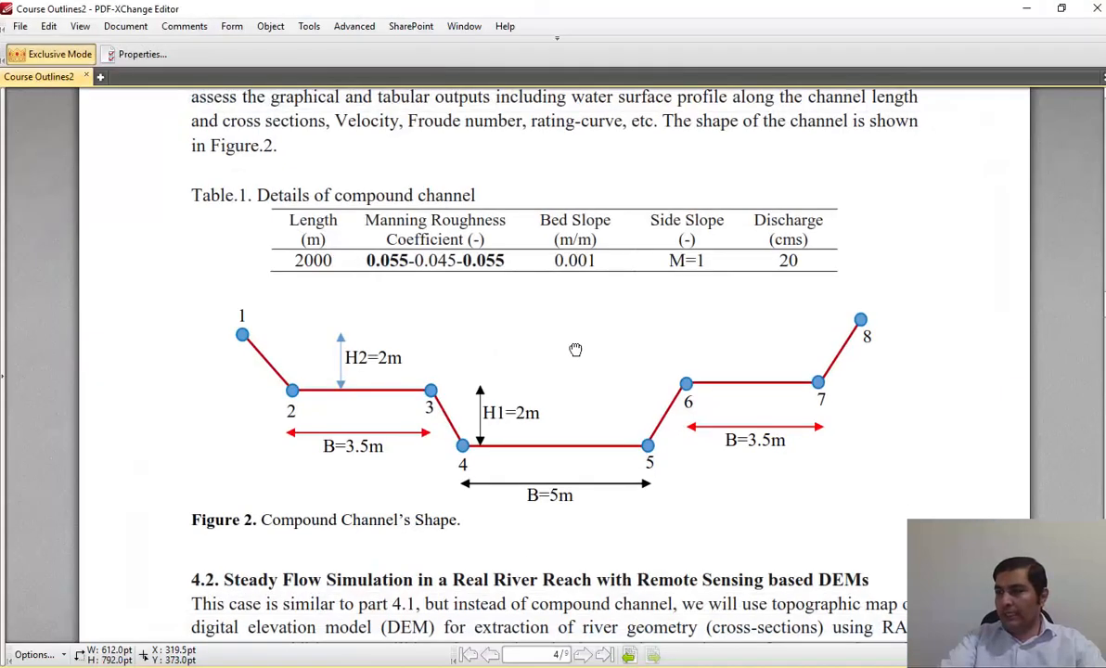
drag(575, 353, 569, 285)
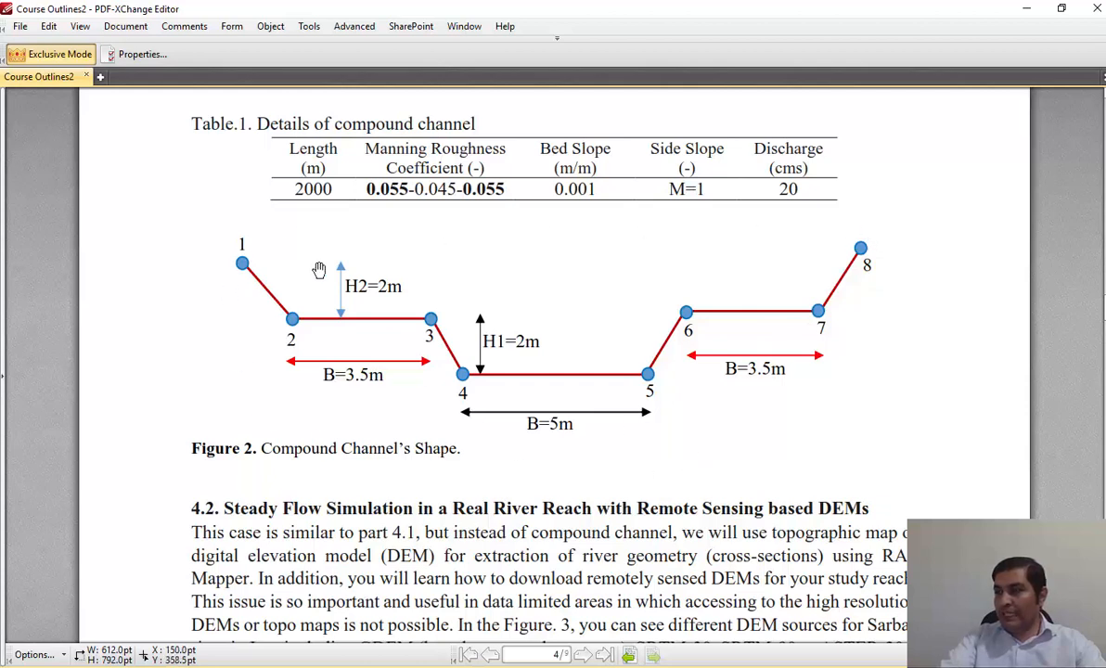
click(642, 664)
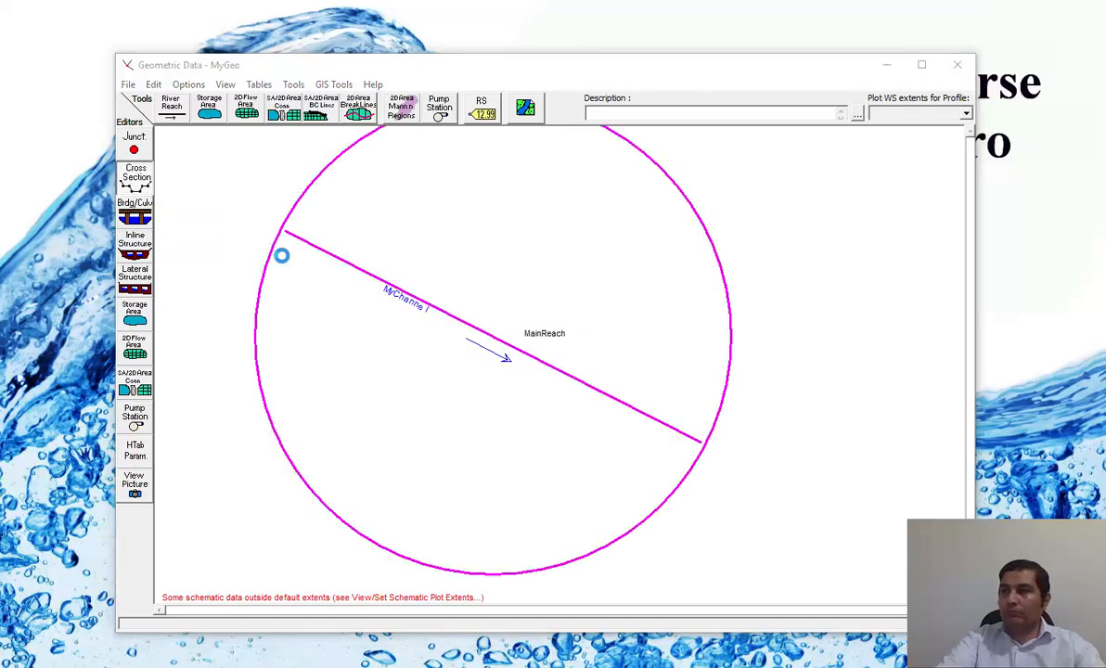
Open the cross section editor for MainReach in HEC-RAS and go to its station and elevation coordinates.
drag(0, 46, 631, 96)
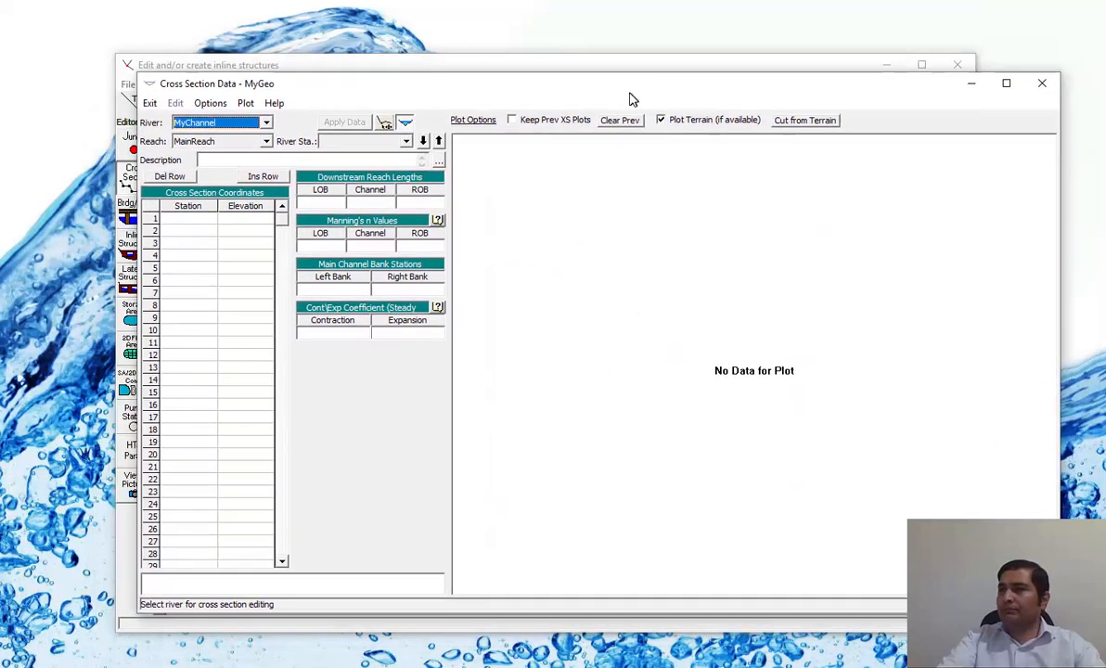
drag(542, 90, 508, 69)
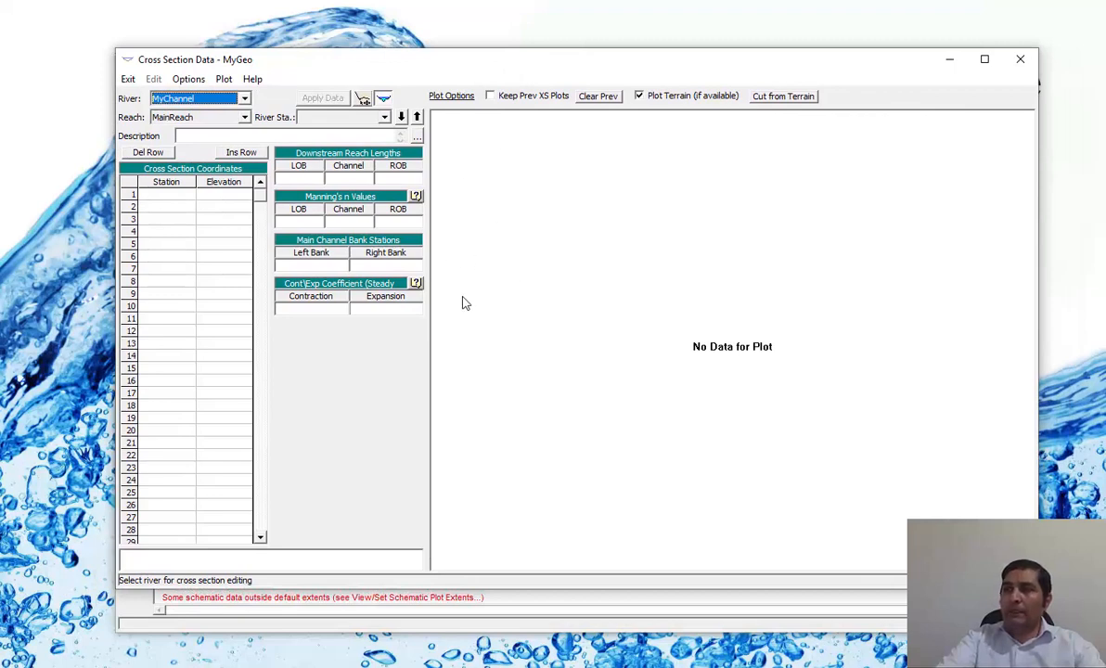
click(169, 231)
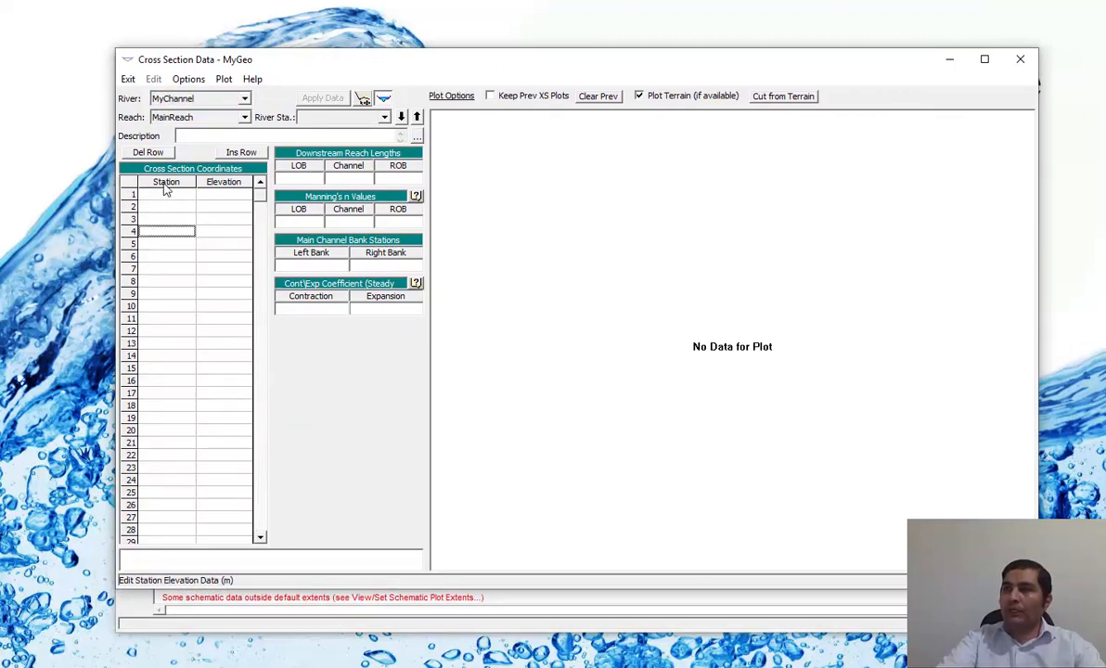
drag(166, 188, 220, 316)
click(221, 233)
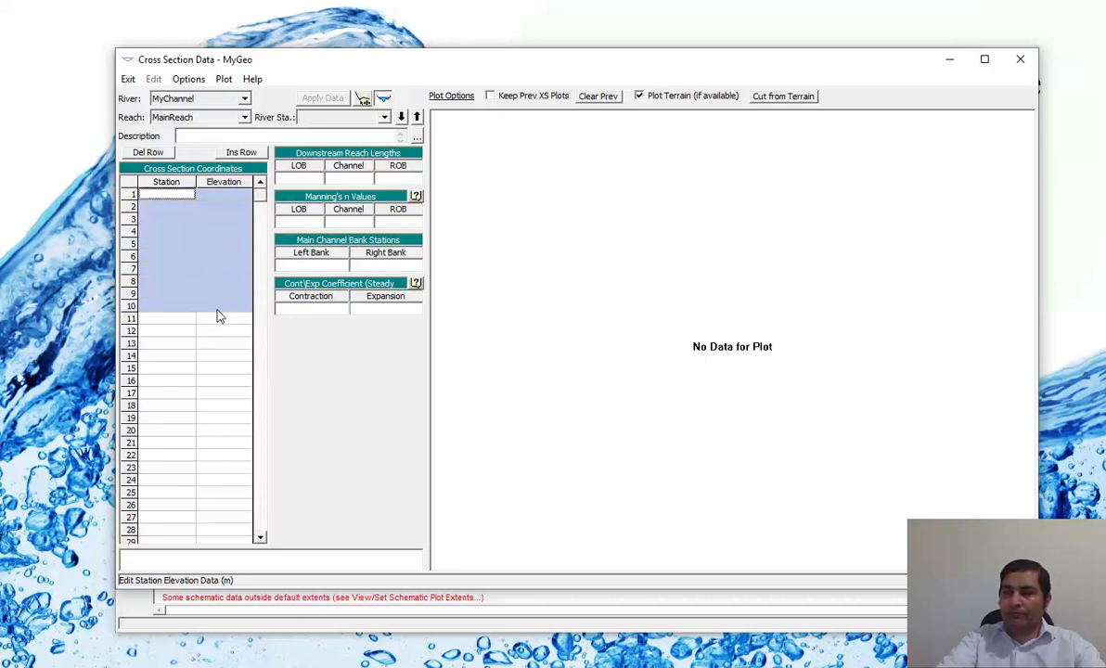
Examine the cross section editor's fields for station-elevation coordinates, downstream reach lengths, main channel bank stations, and contraction and expansion coefficients.
click(180, 208)
click(169, 193)
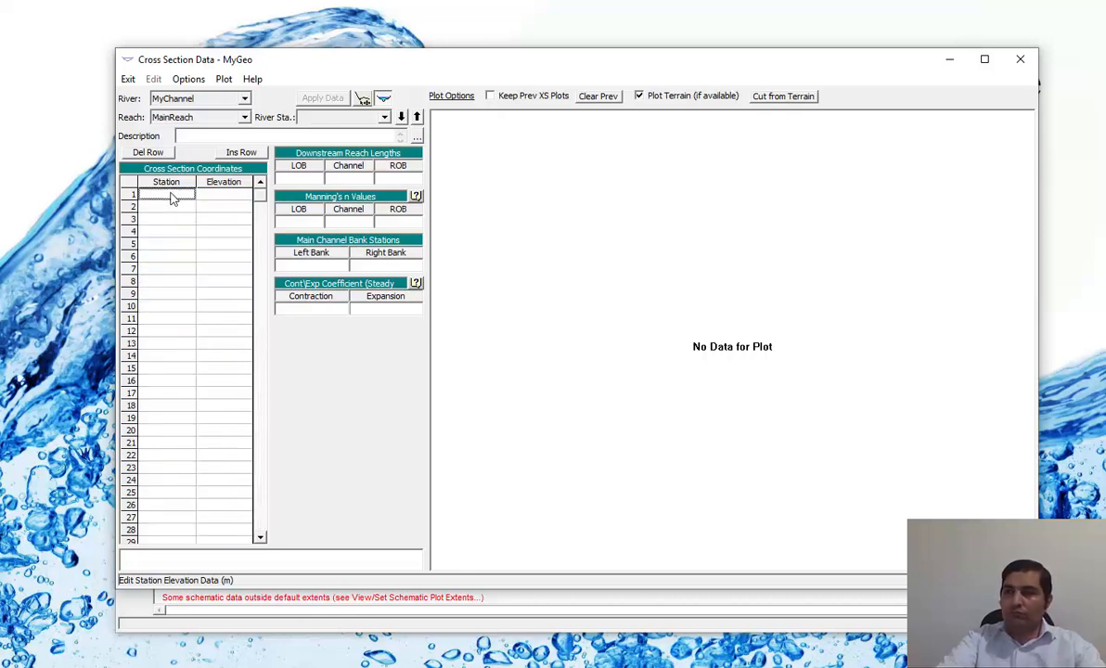
click(291, 178)
click(362, 180)
click(404, 182)
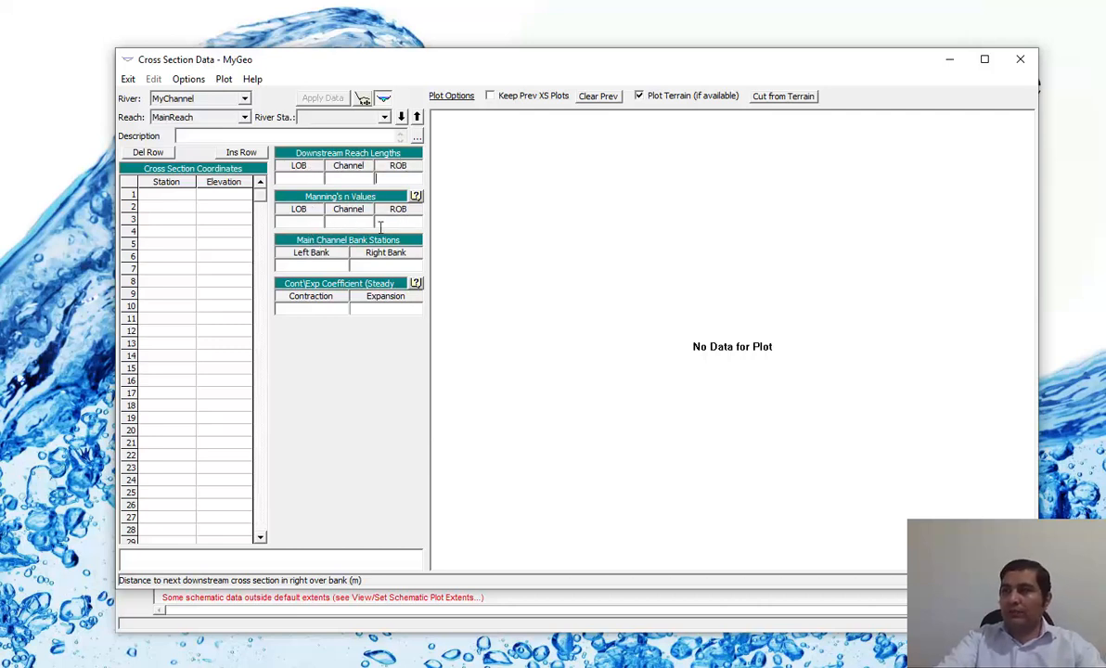
click(317, 263)
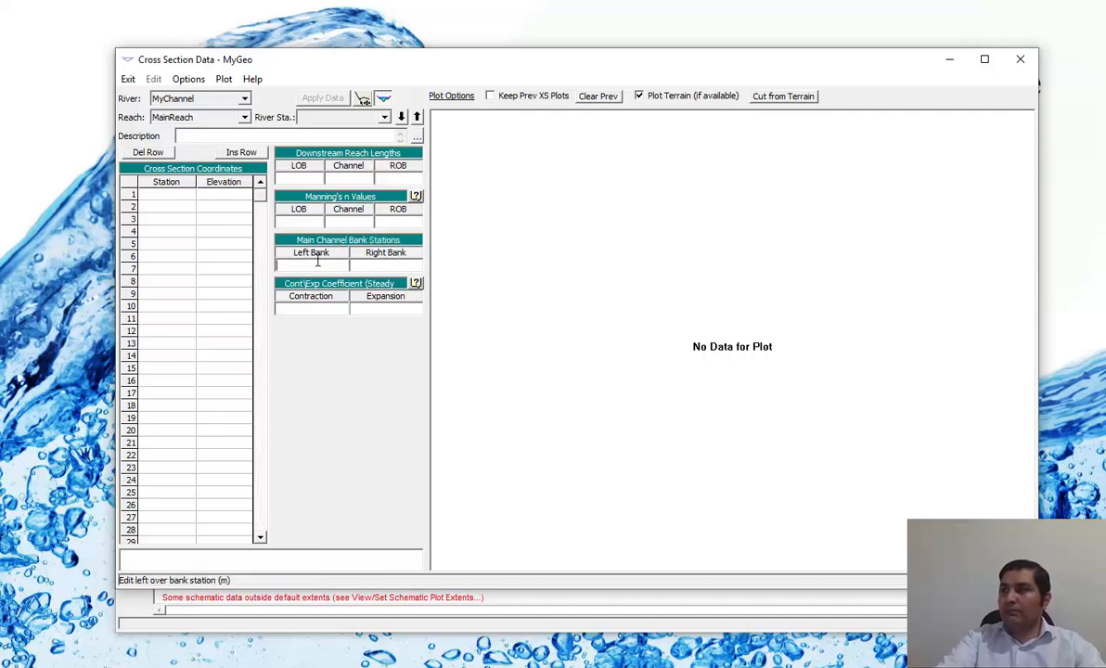
click(330, 309)
click(397, 311)
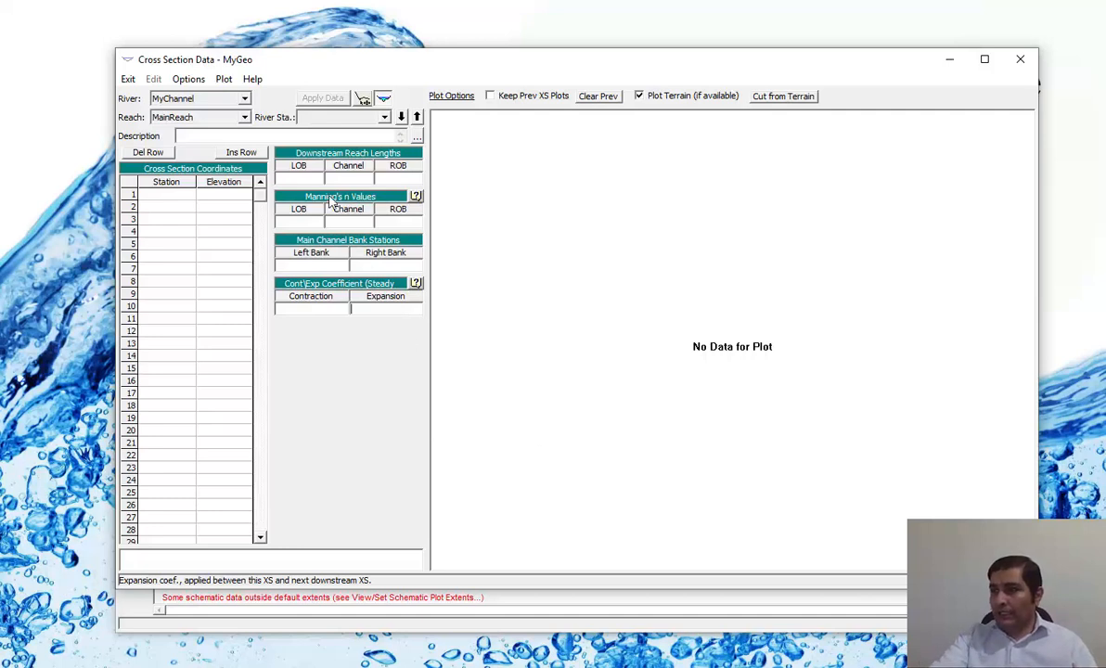
Switch to Course Outlines2.docx in Word and start a new blank page after the Figure 10 caption at the document's end.
click(602, 638)
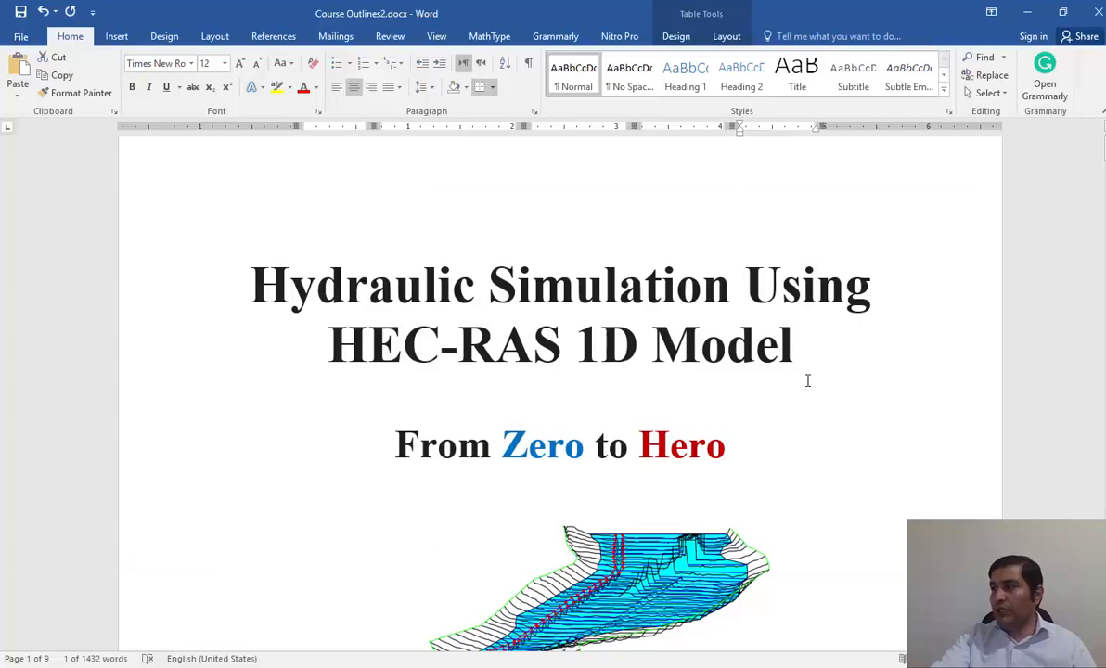
scroll(807, 380, down, 5)
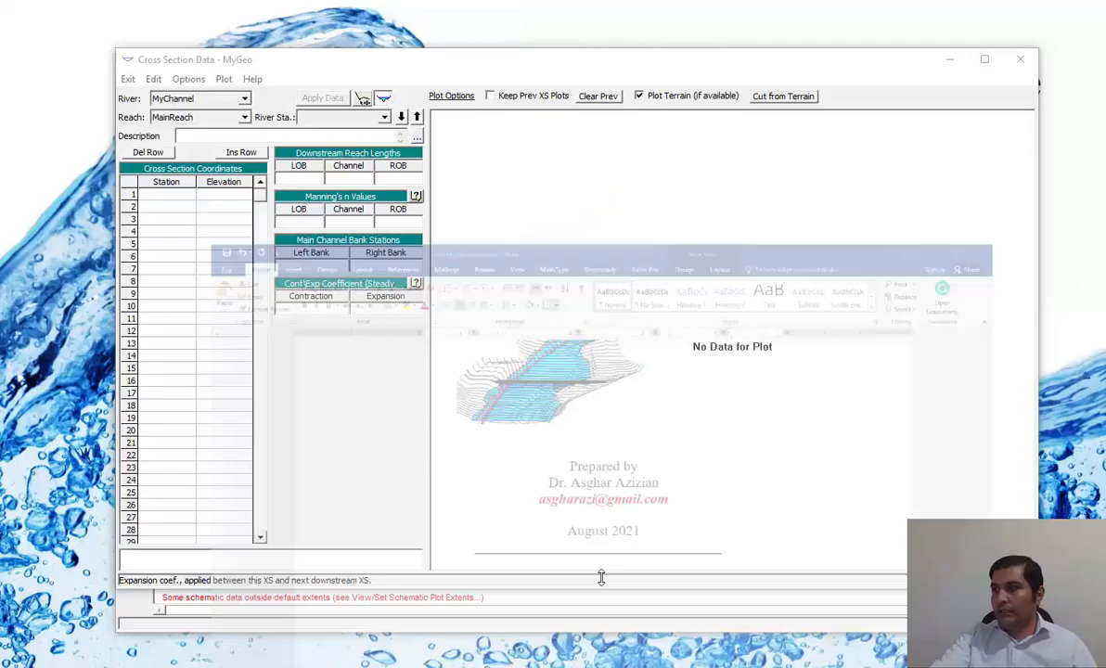
click(297, 181)
click(336, 179)
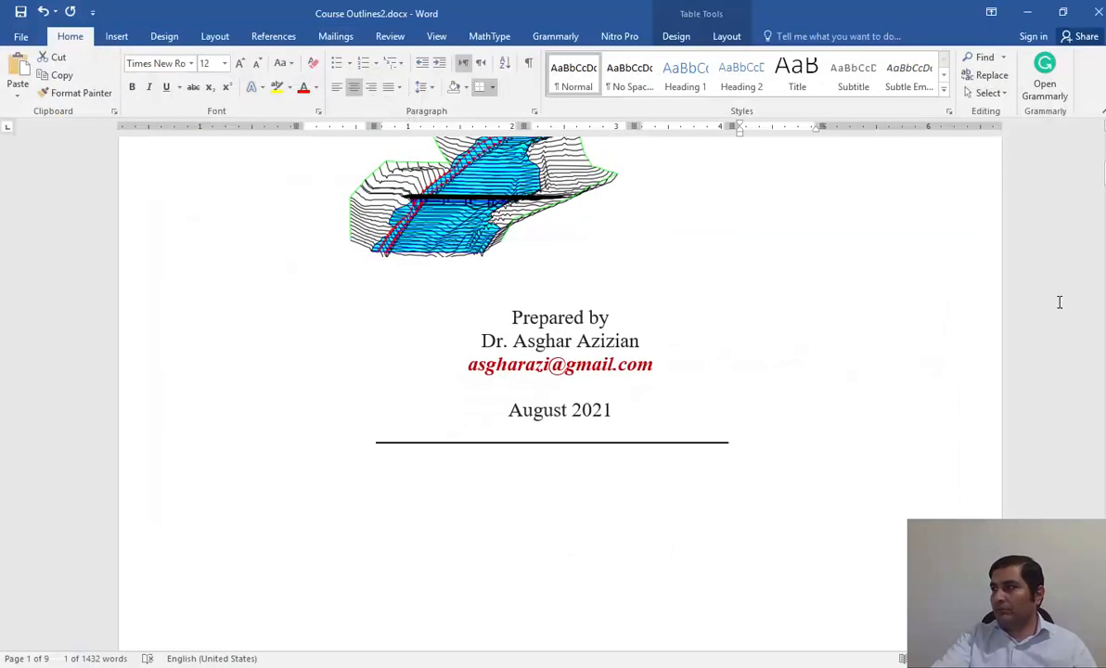
drag(1101, 167, 1099, 617)
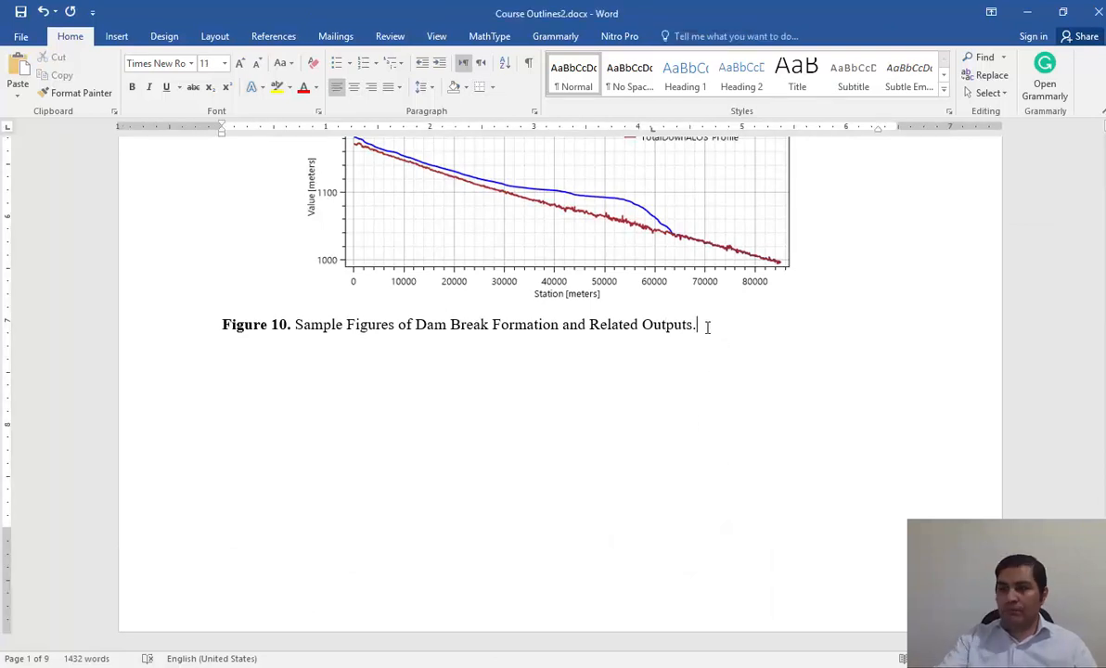
key(Return)
key(Return)
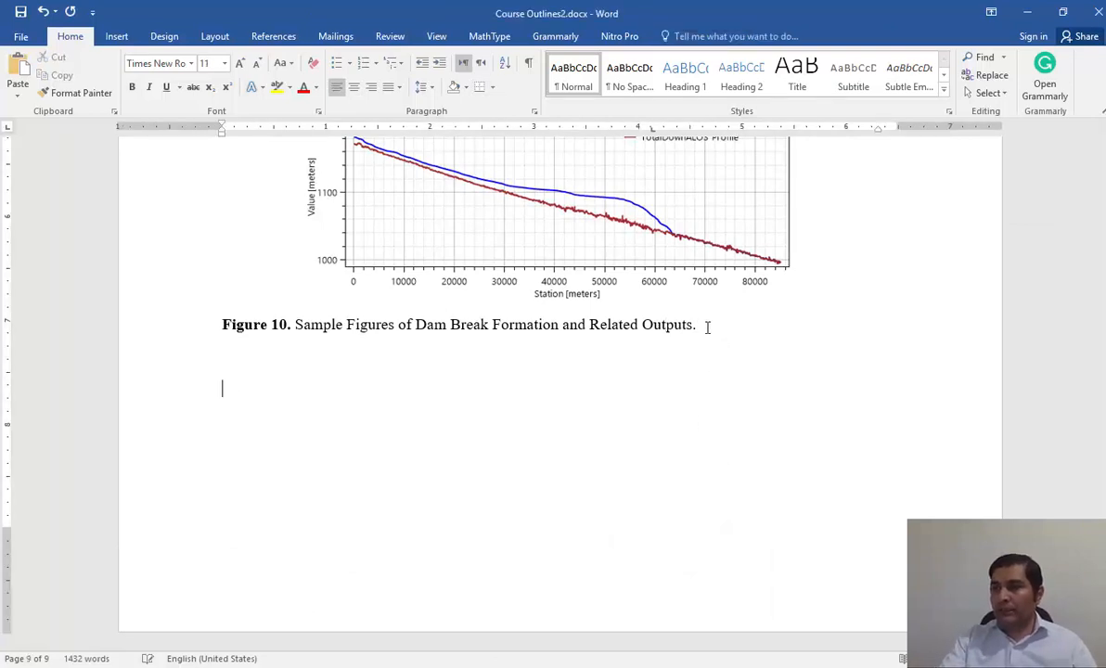
key(ctrl+Return)
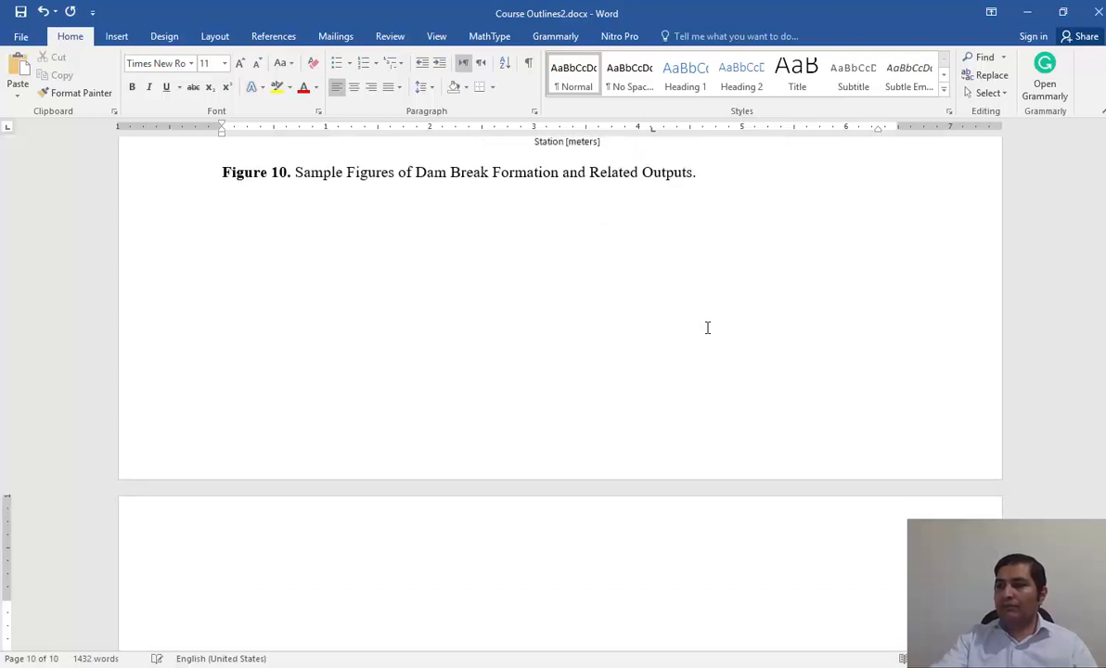
scroll(616, 424, down, 5)
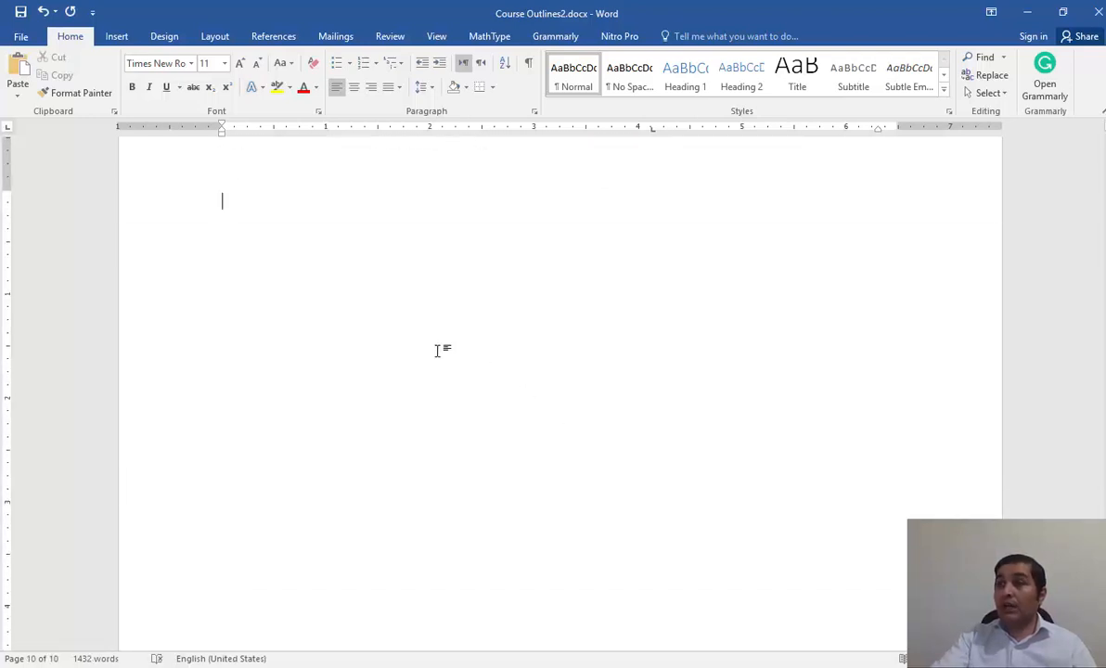
scroll(436, 349, up, 2)
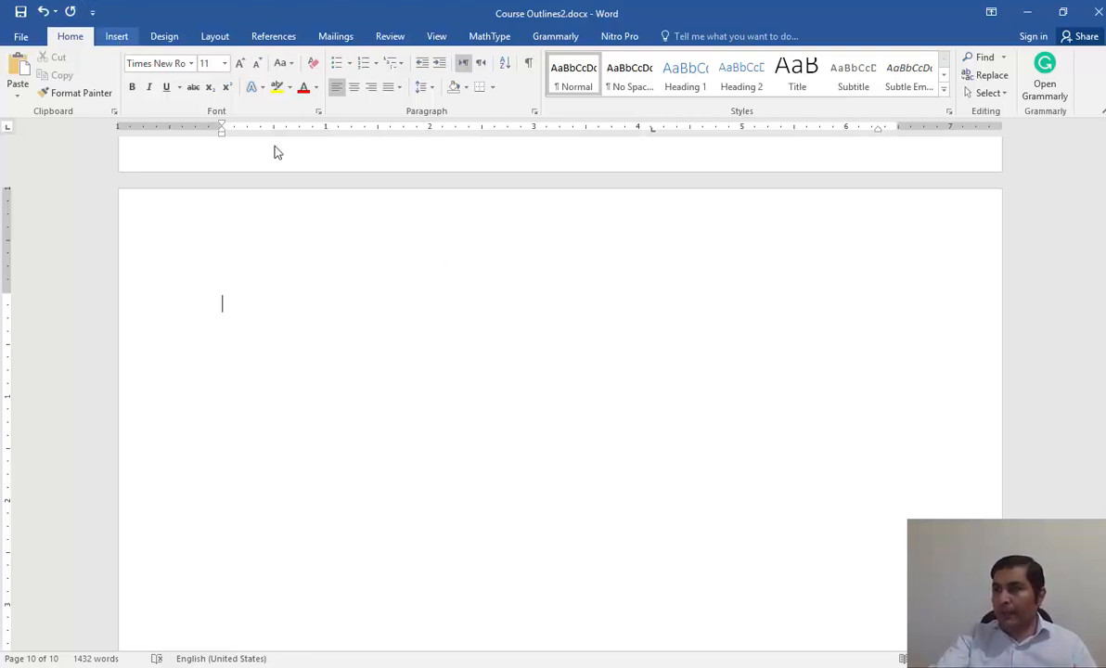
Draw a freehand river centerline about 4.57" wide and 0.69" high, sloping gently down across the blank page.
click(117, 36)
click(210, 93)
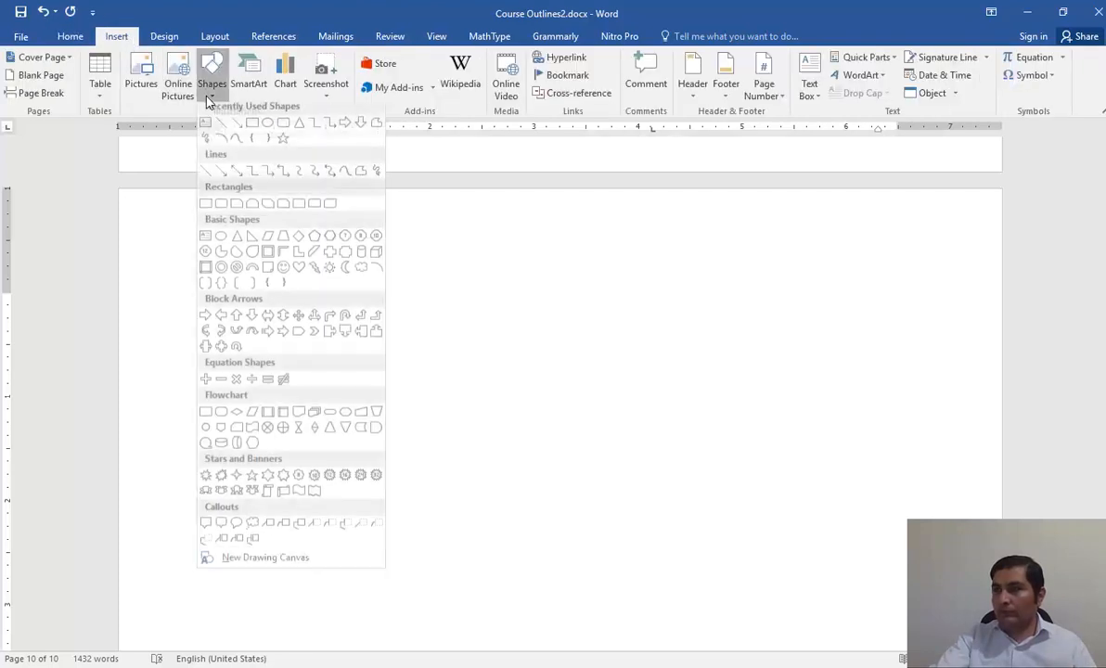
click(205, 144)
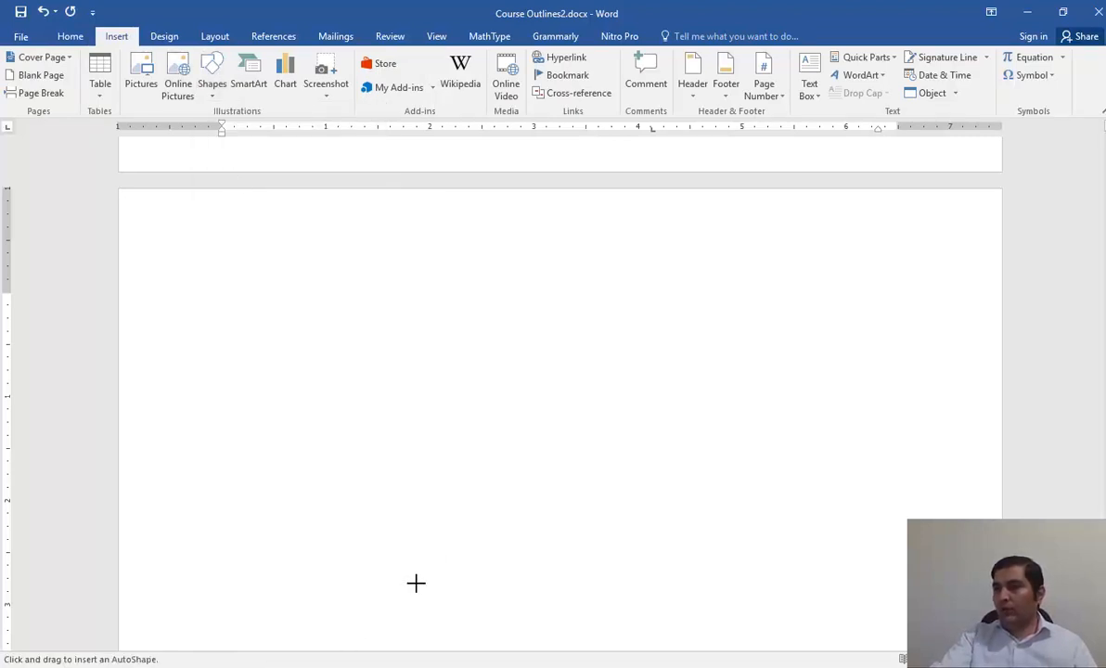
drag(271, 395, 747, 464)
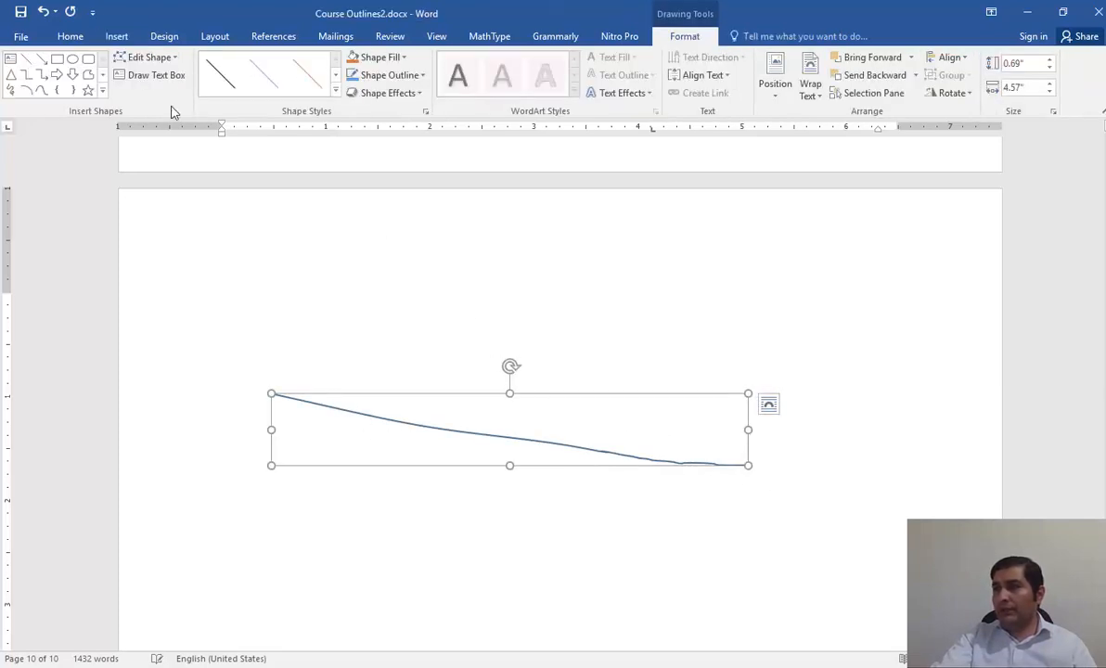
Draw four straight, roughly vertical cross-section lines spaced along the river centerline, each crossing it, and deselect the last one.
click(26, 57)
drag(381, 285, 287, 550)
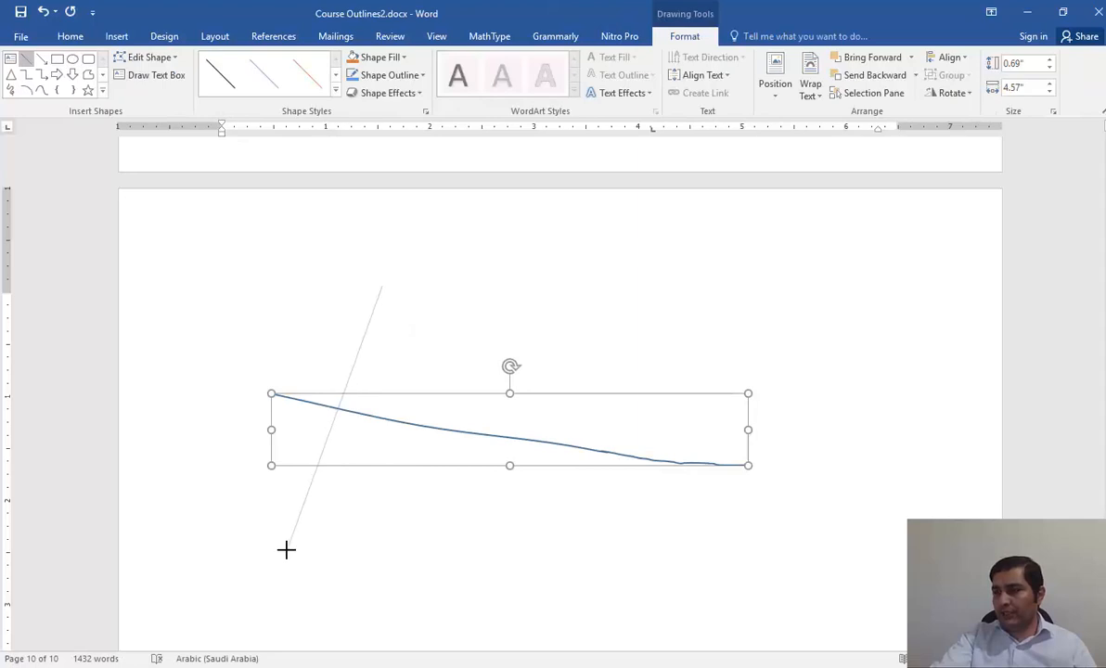
click(26, 57)
drag(470, 297, 420, 598)
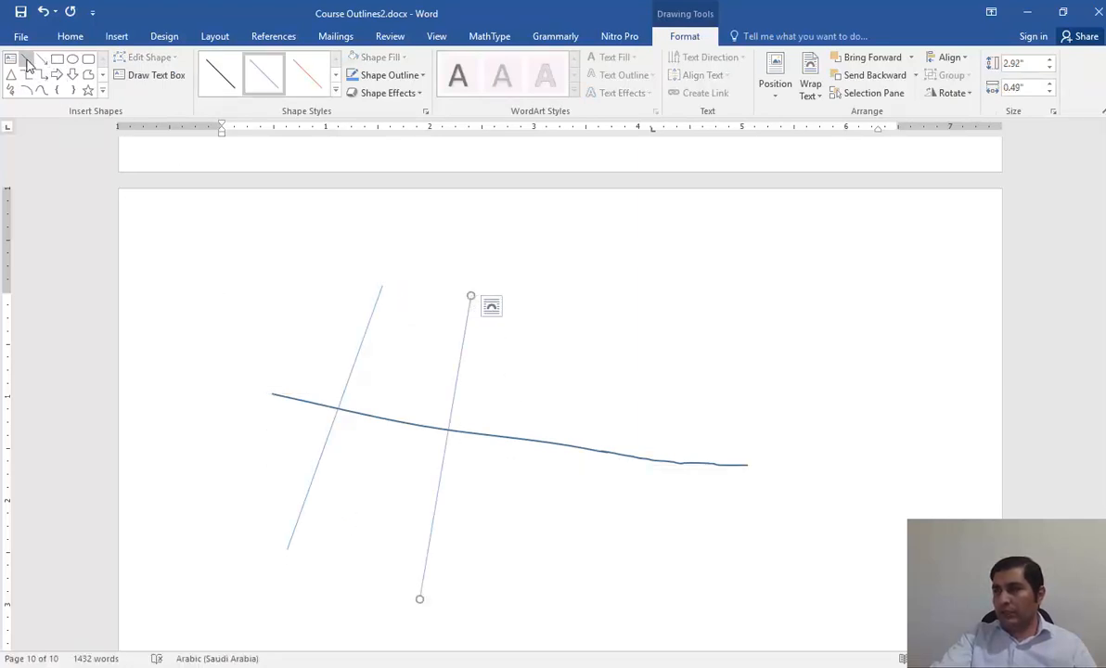
click(26, 57)
drag(575, 308, 549, 603)
click(26, 57)
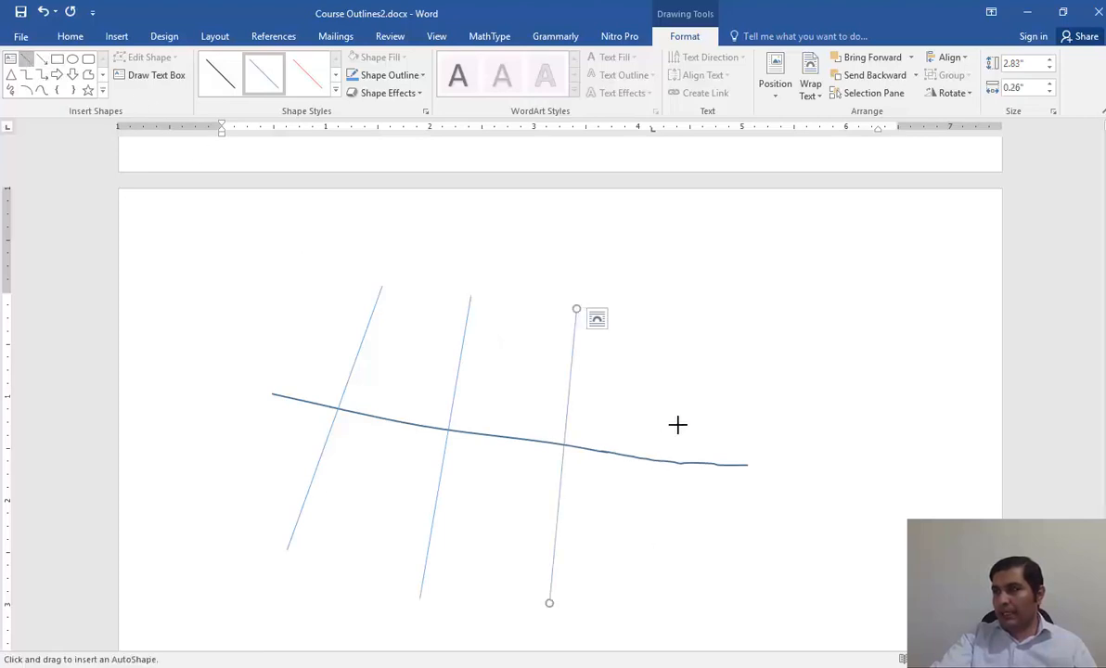
drag(699, 316, 687, 600)
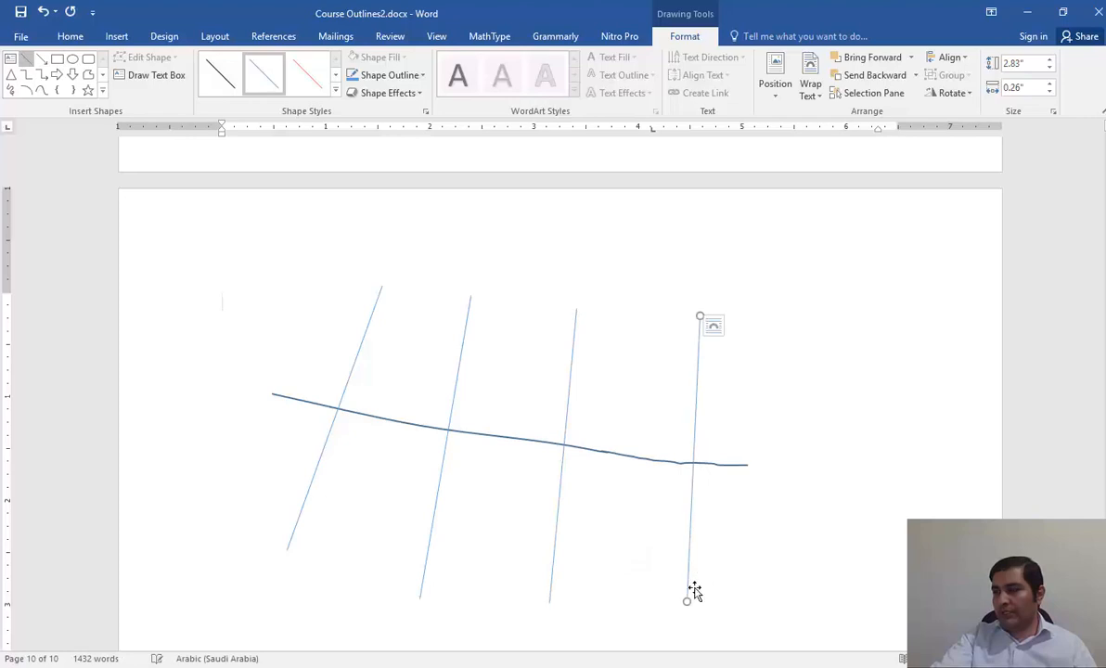
click(401, 300)
key(alt+shift)
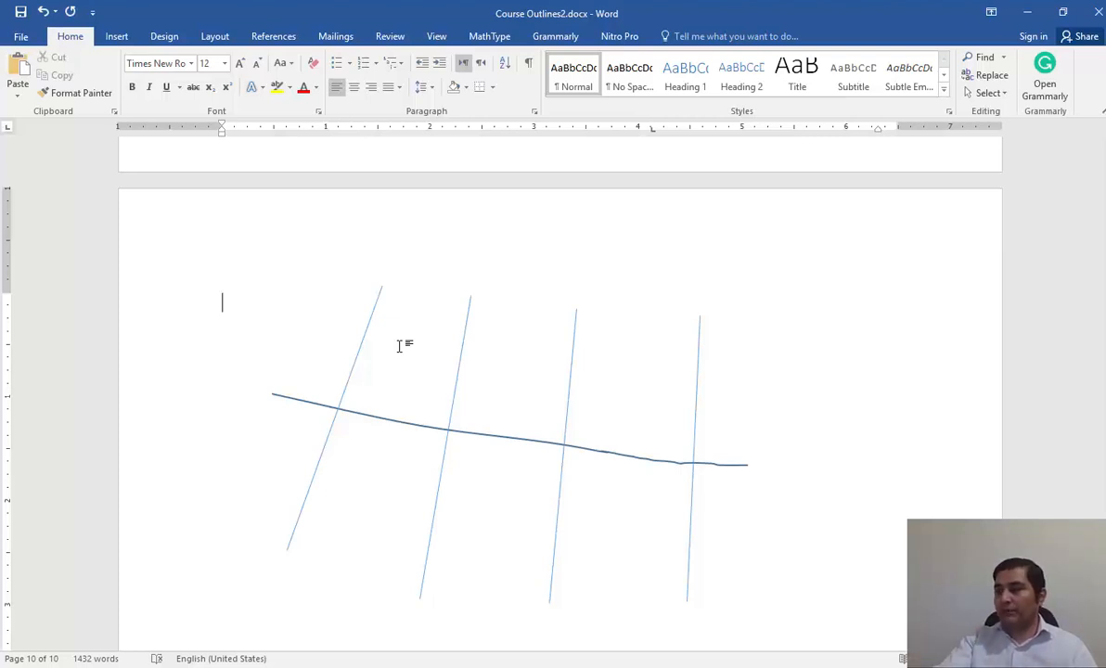
scroll(398, 346, down, 1)
scroll(416, 240, down, 2)
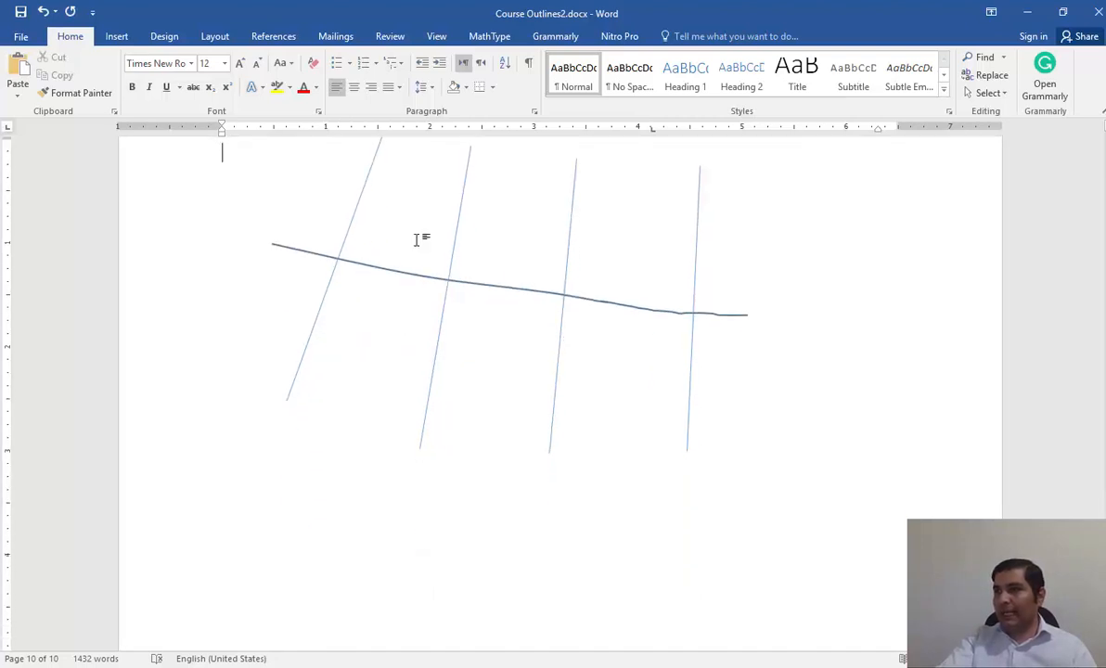
click(116, 36)
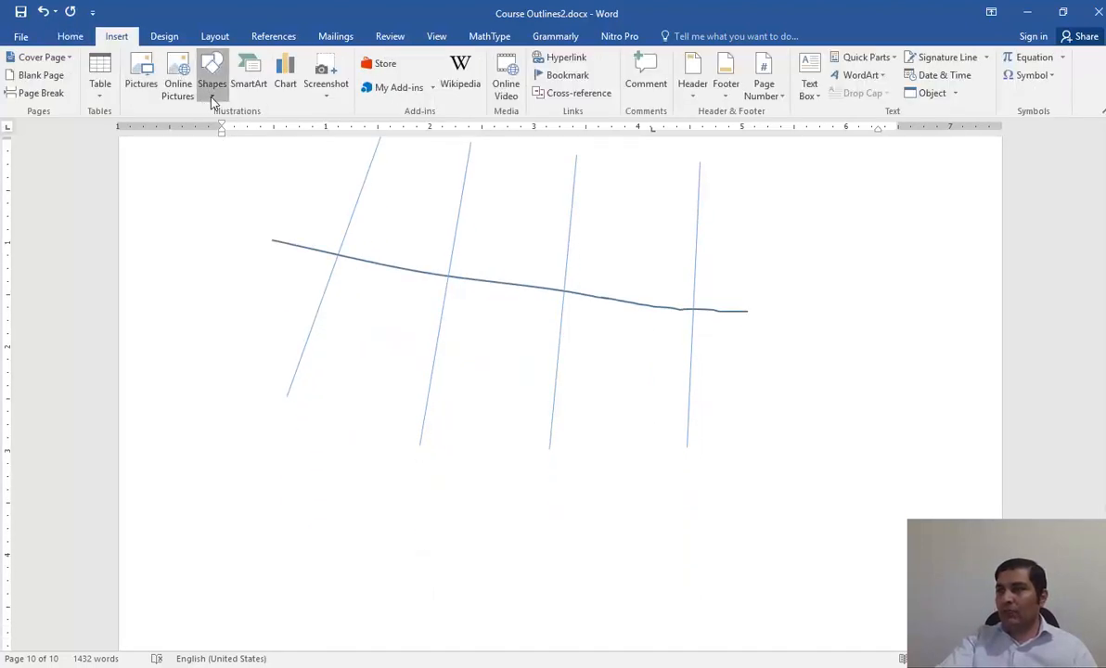
click(212, 98)
click(203, 141)
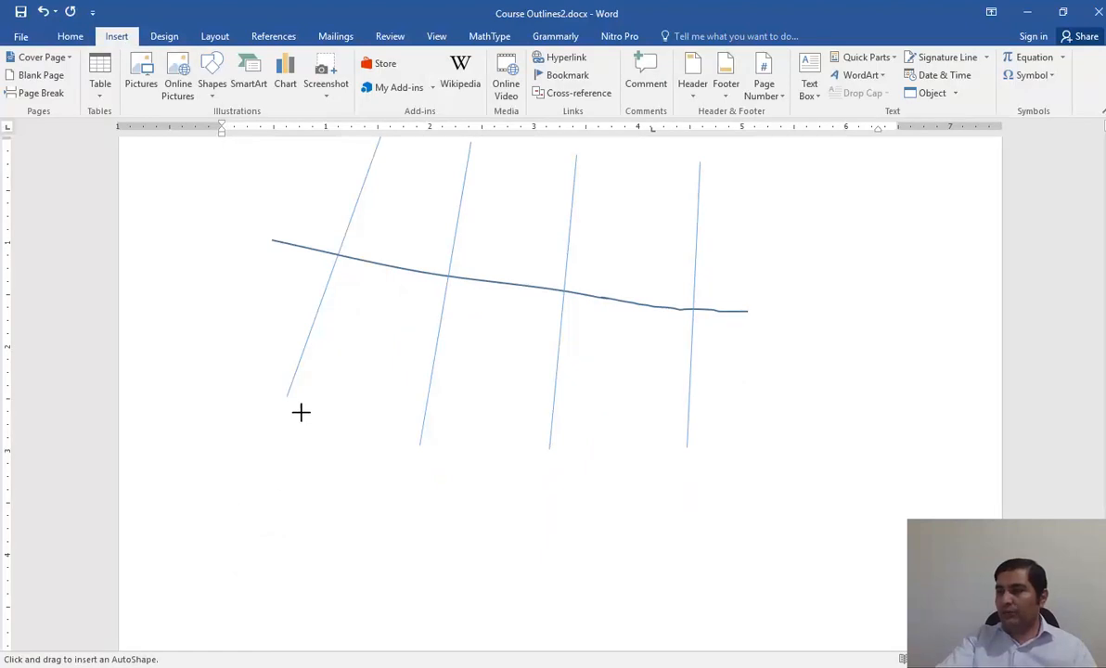
scroll(552, 436, down, 1)
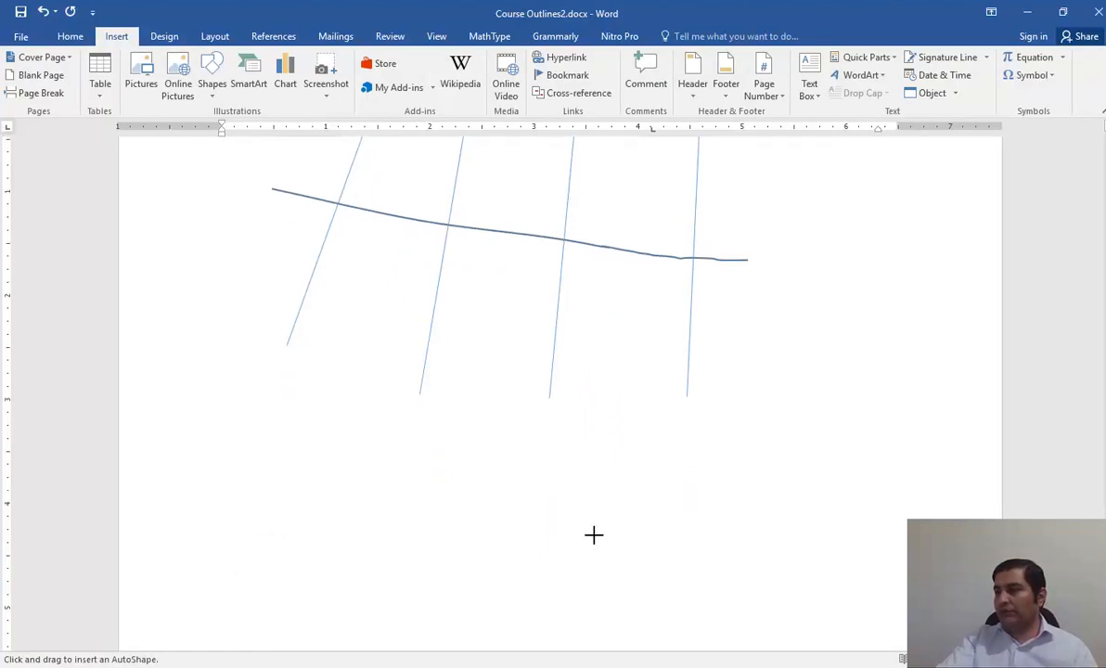
mouse_move(654, 459)
mouse_down()
mouse_move(587, 537)
mouse_move(462, 485)
mouse_up()
click(498, 499)
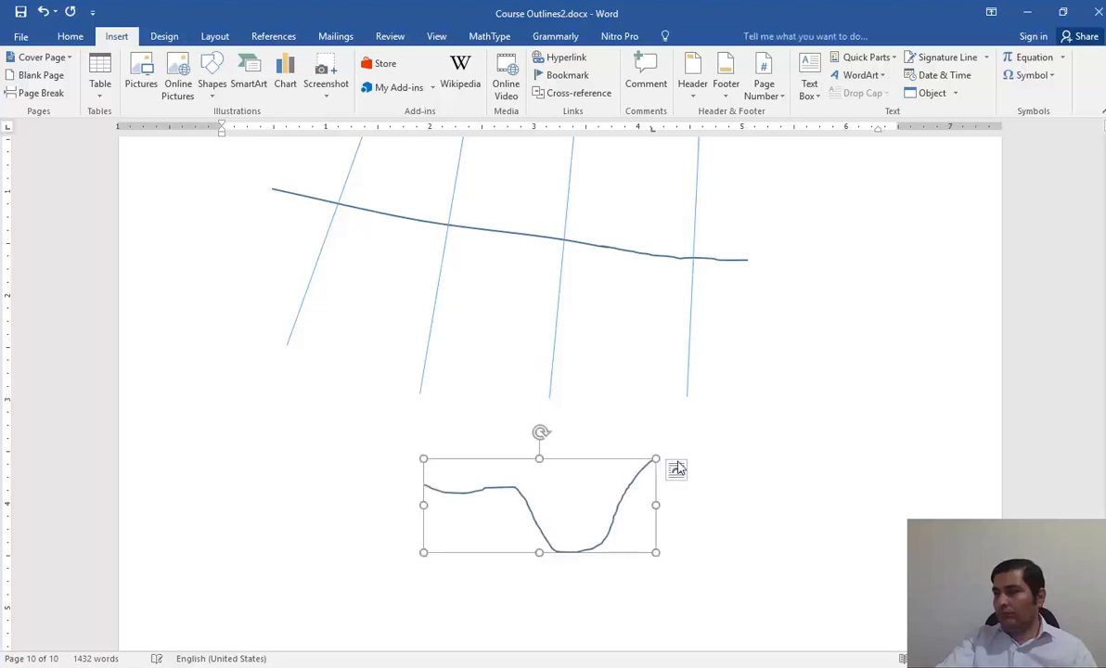
key(Delete)
click(673, 466)
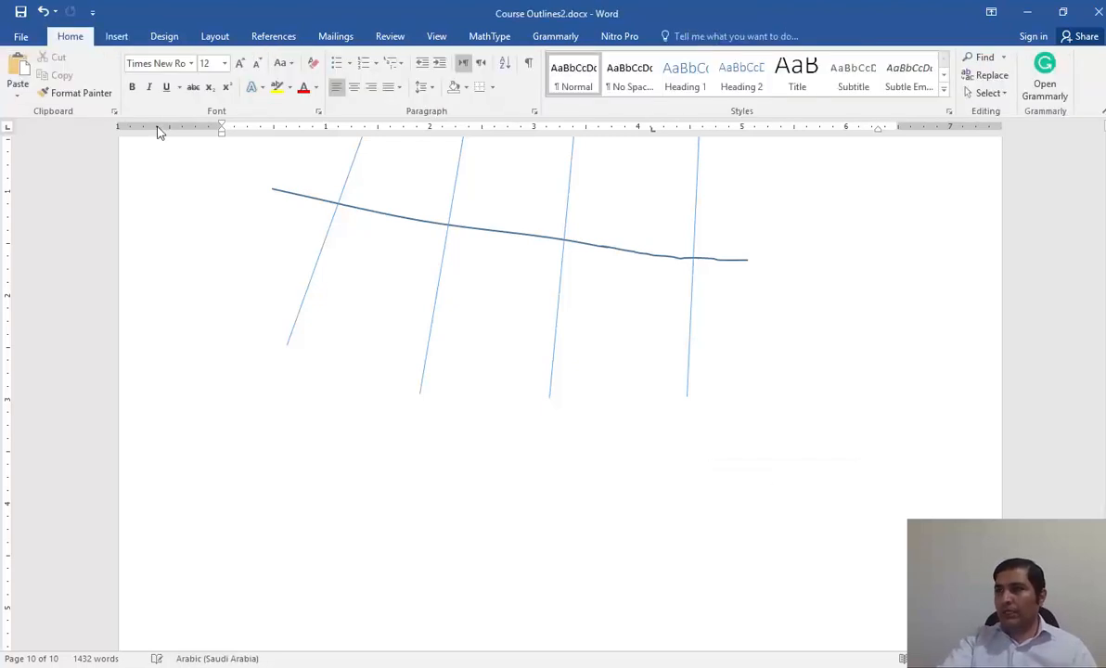
Draw a freehand channel cross-section profile about 4.52" wide and 1.05" high below the river sketch, with a deep main channel between overbanks.
click(116, 36)
click(209, 92)
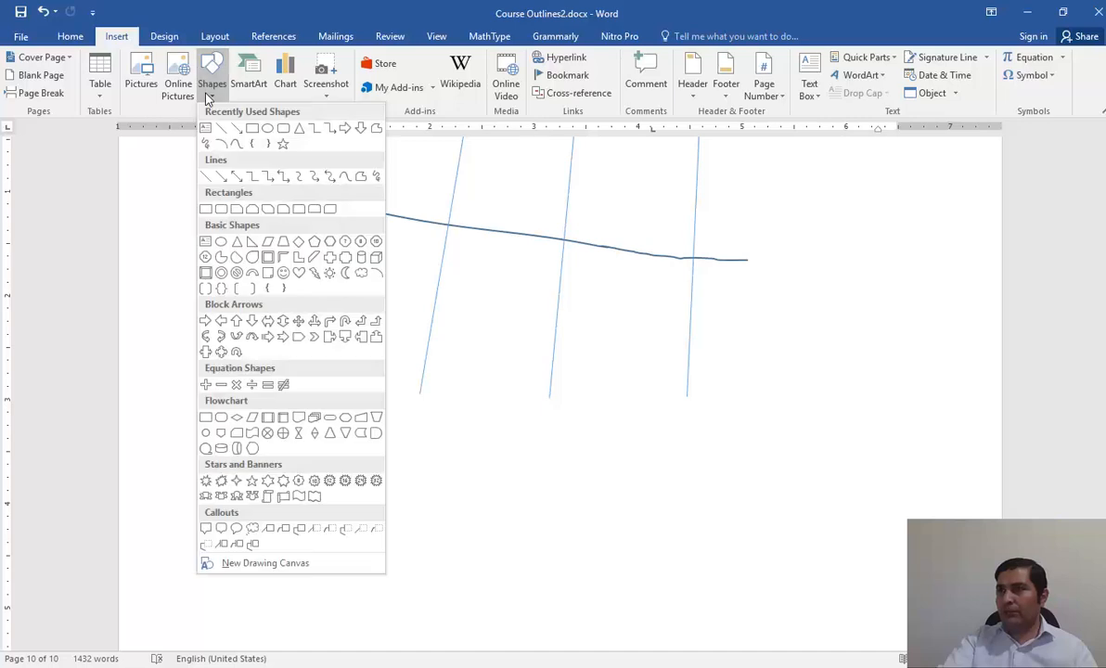
click(205, 142)
mouse_move(802, 461)
mouse_down()
mouse_move(688, 459)
mouse_move(606, 536)
mouse_move(492, 484)
mouse_move(363, 457)
mouse_move(333, 434)
mouse_up()
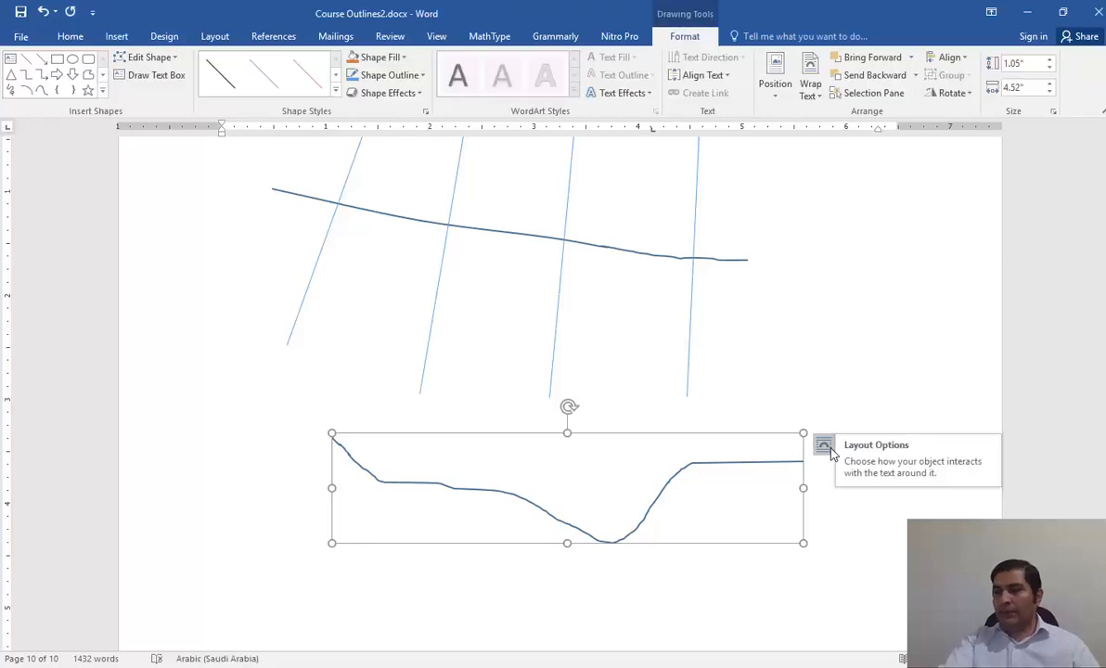
click(809, 433)
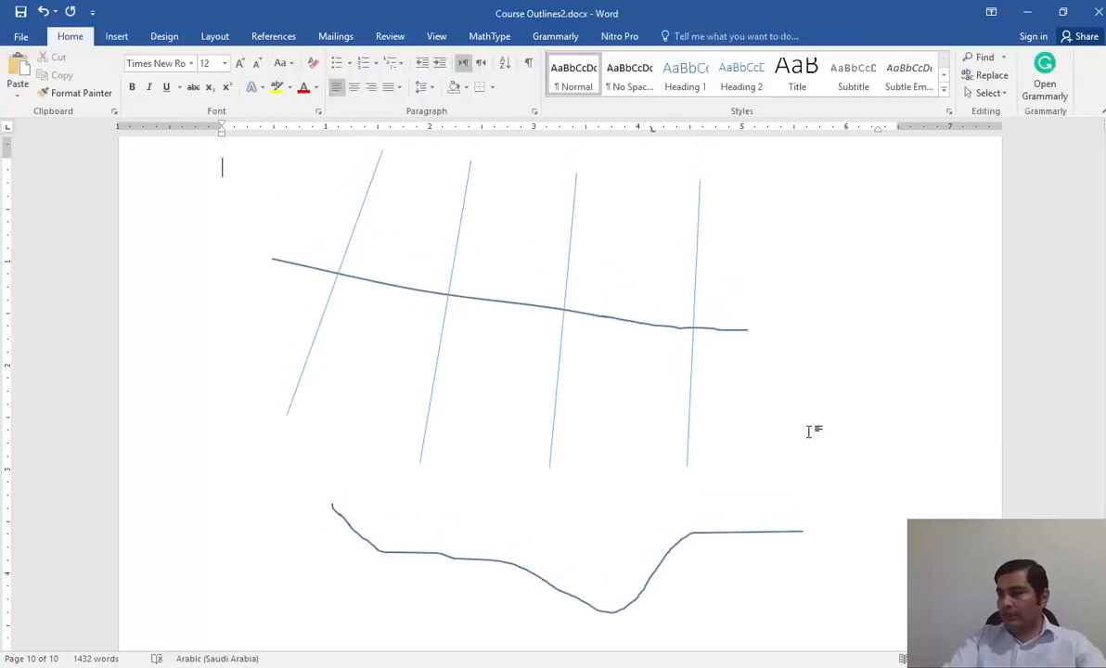
Mark the bank point at the right edge of the profile's main channel with an orange oval about 0.15" wide and 0.12" high.
click(115, 39)
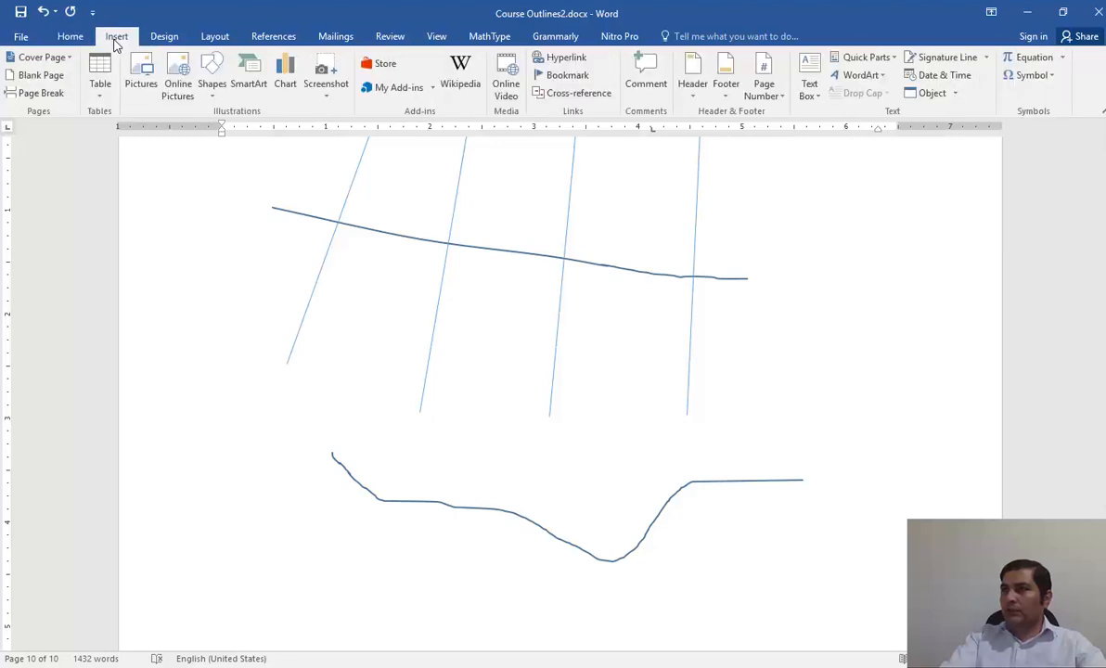
click(211, 78)
click(240, 128)
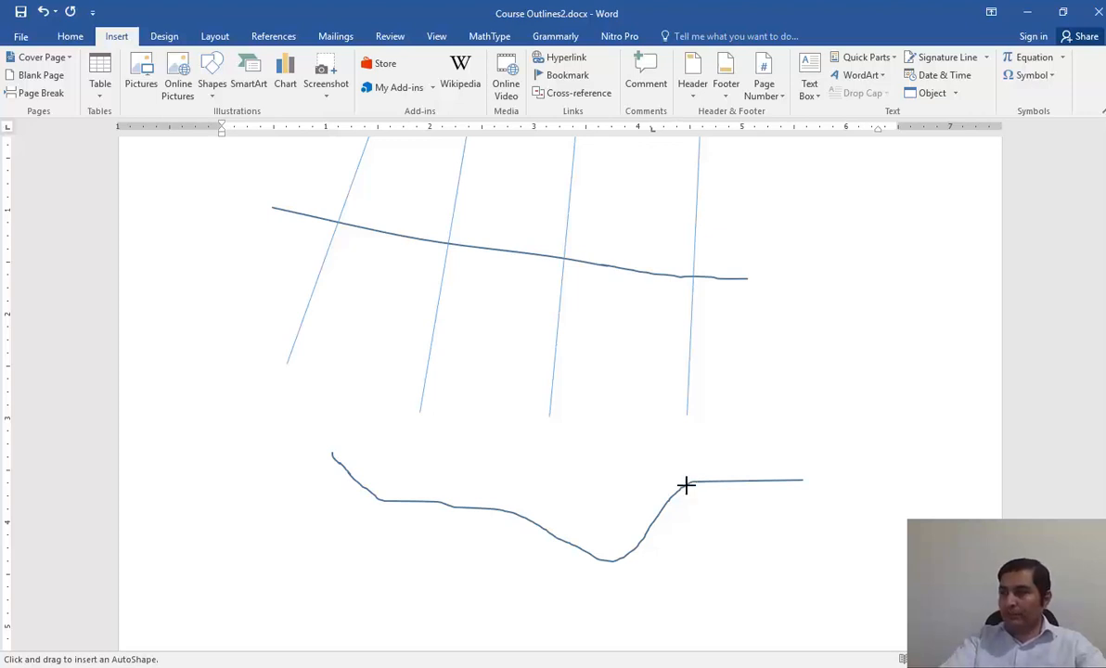
drag(678, 476, 691, 491)
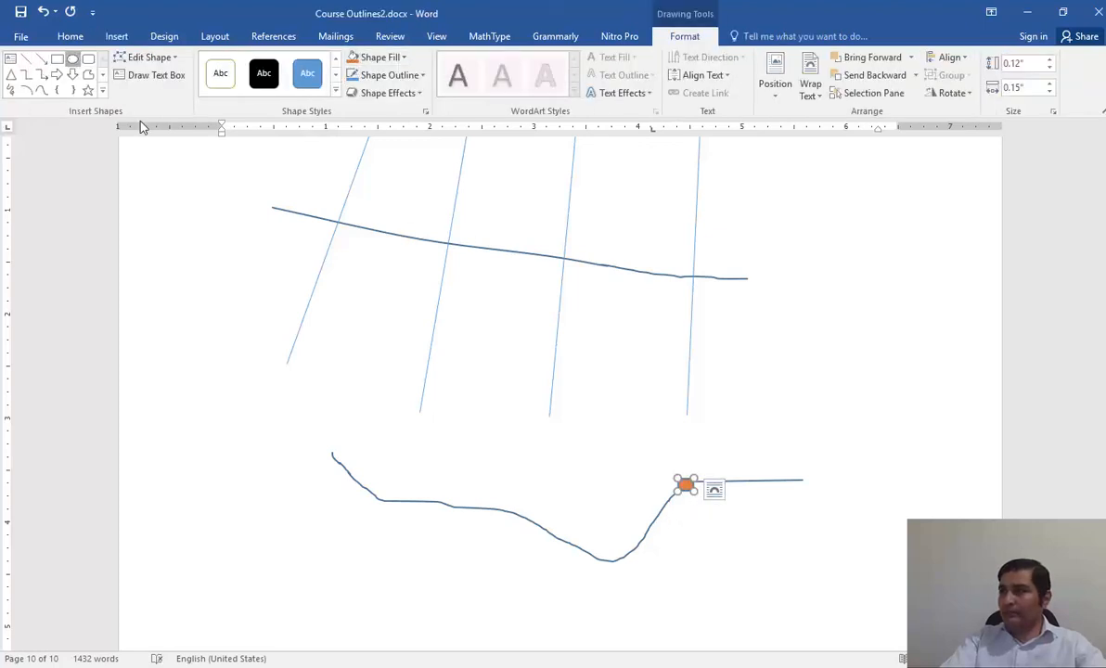
Mark the opposite bank point of the profile's main channel with an oval about 0.19" wide and 0.16" high, and fill it orange.
click(72, 59)
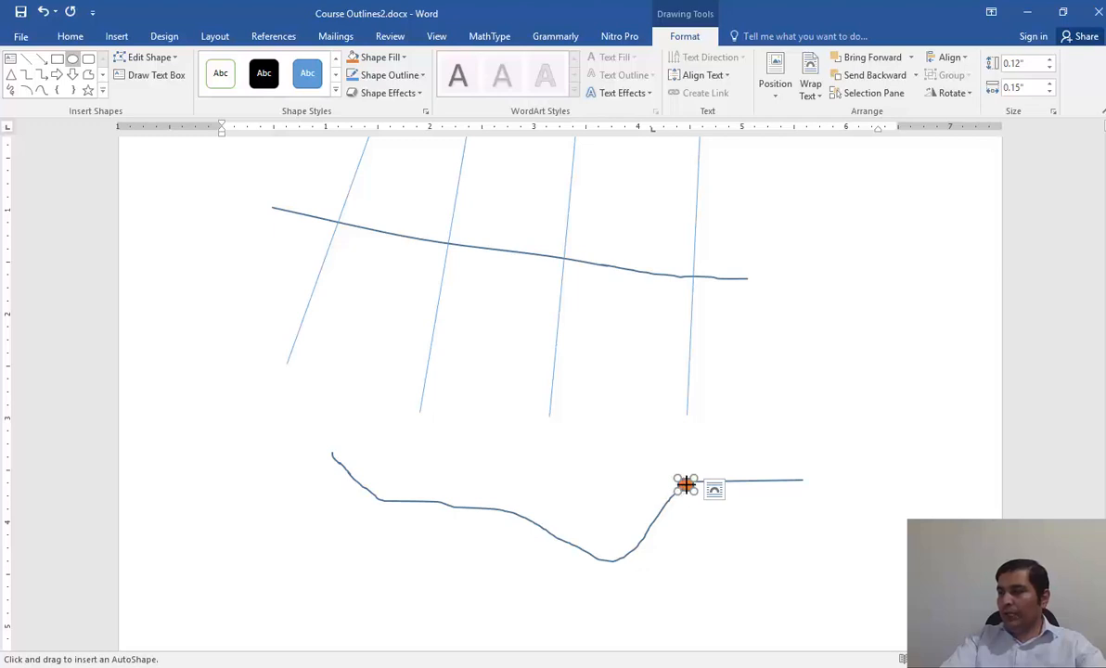
drag(518, 501, 498, 517)
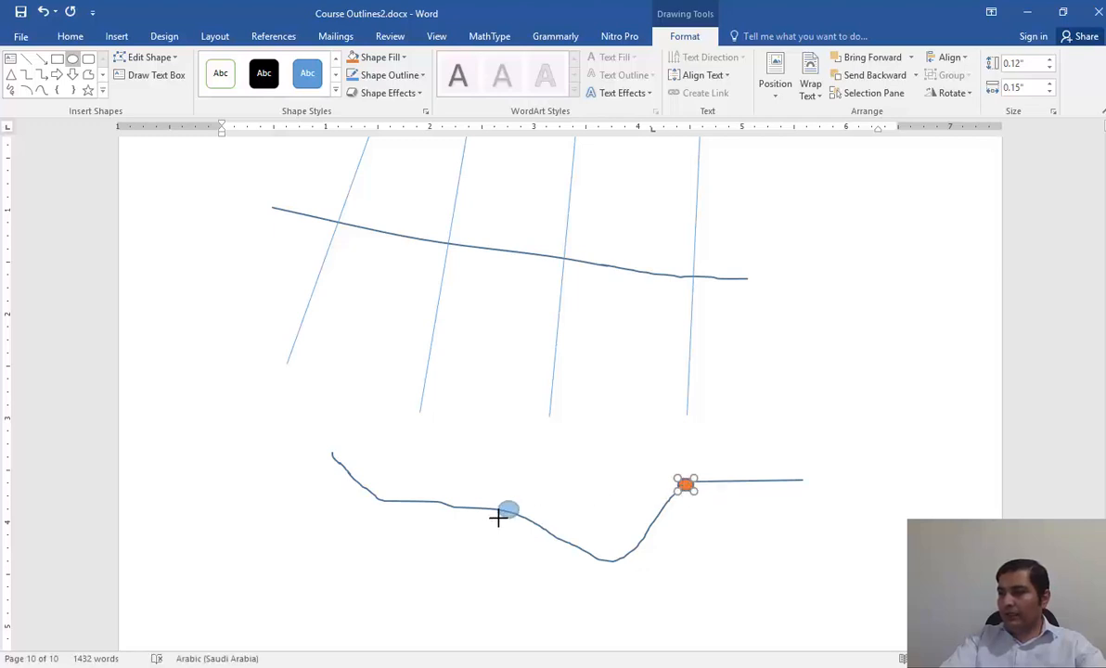
click(352, 57)
click(604, 411)
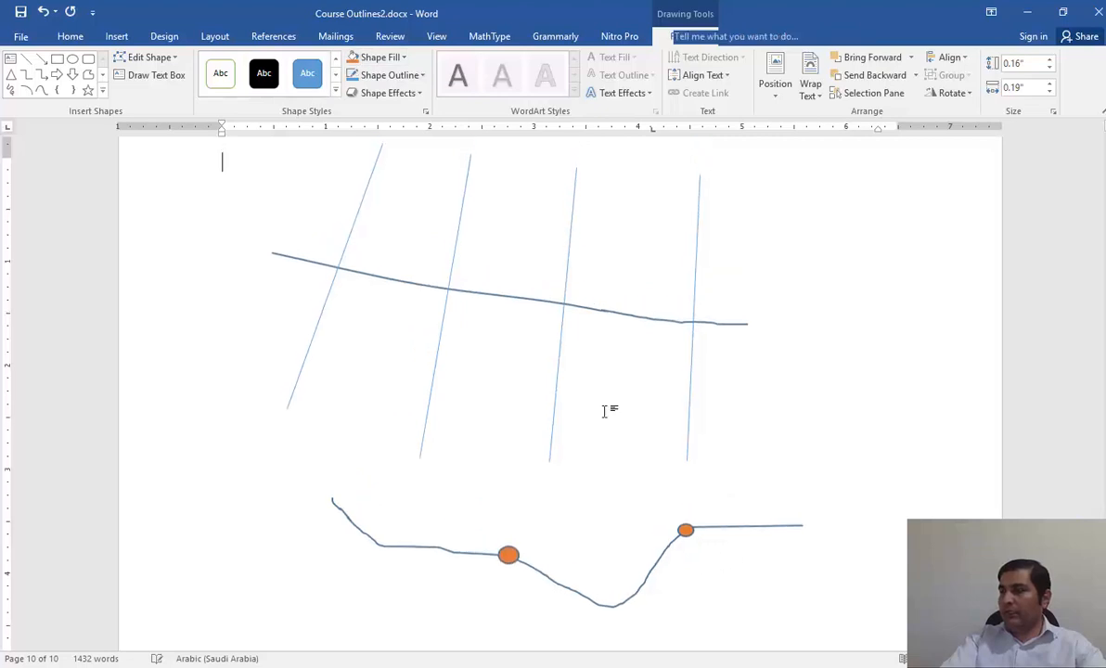
Draw a horizontal double-headed arrow about 1.13" long above the right overbank of the channel profile.
click(116, 36)
click(212, 76)
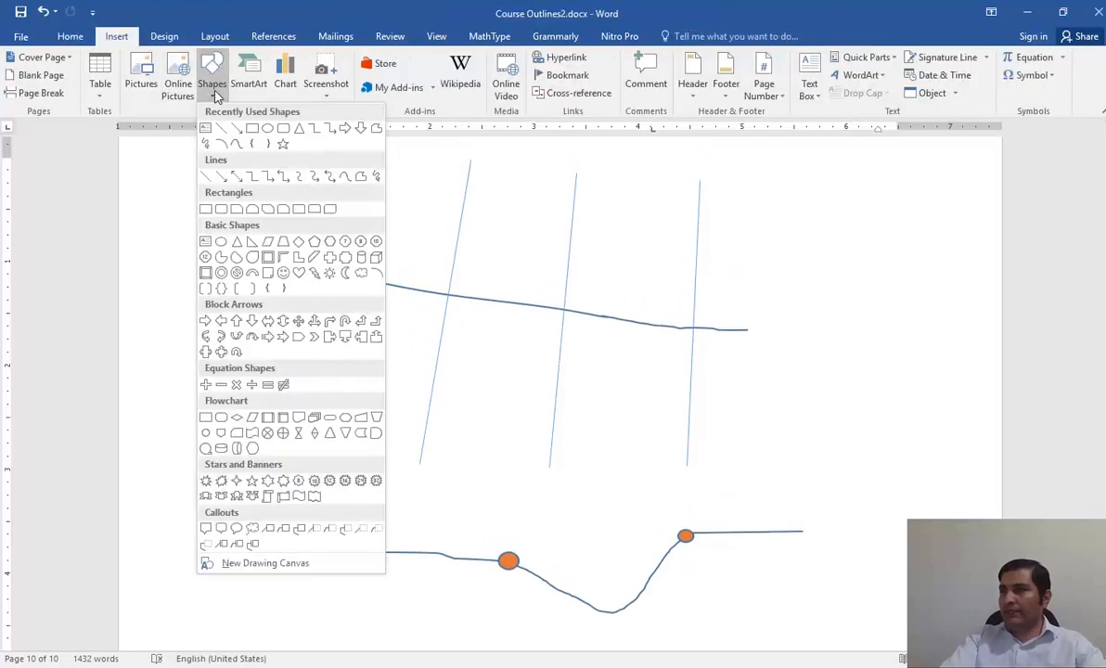
click(220, 177)
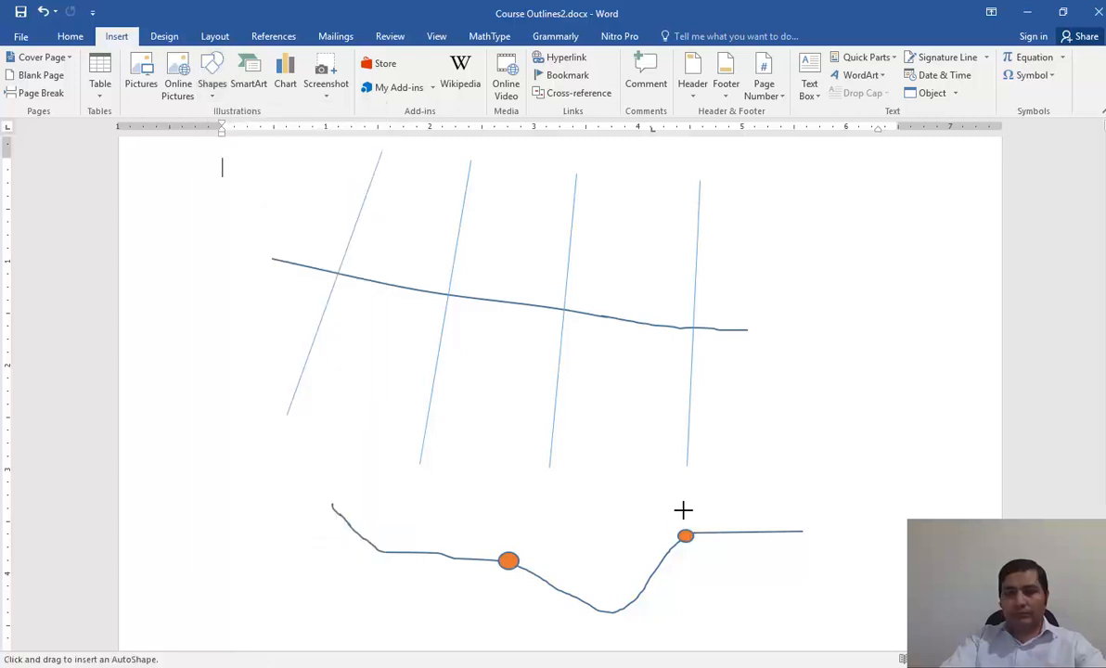
drag(683, 510, 800, 511)
scroll(765, 463, down, 1)
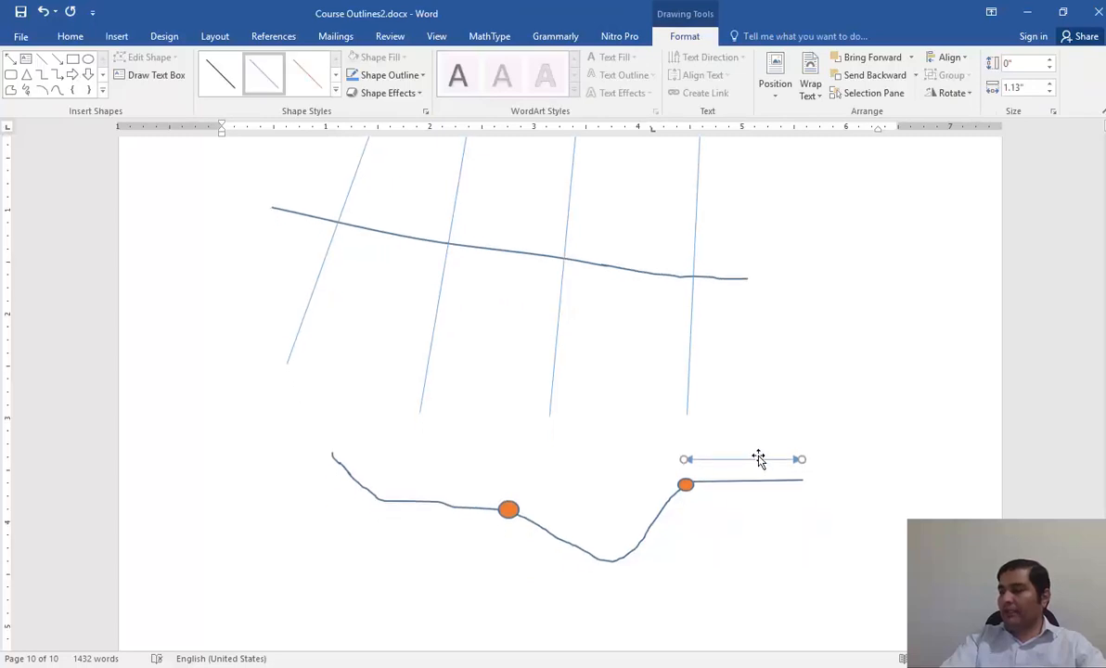
key(alt+shift)
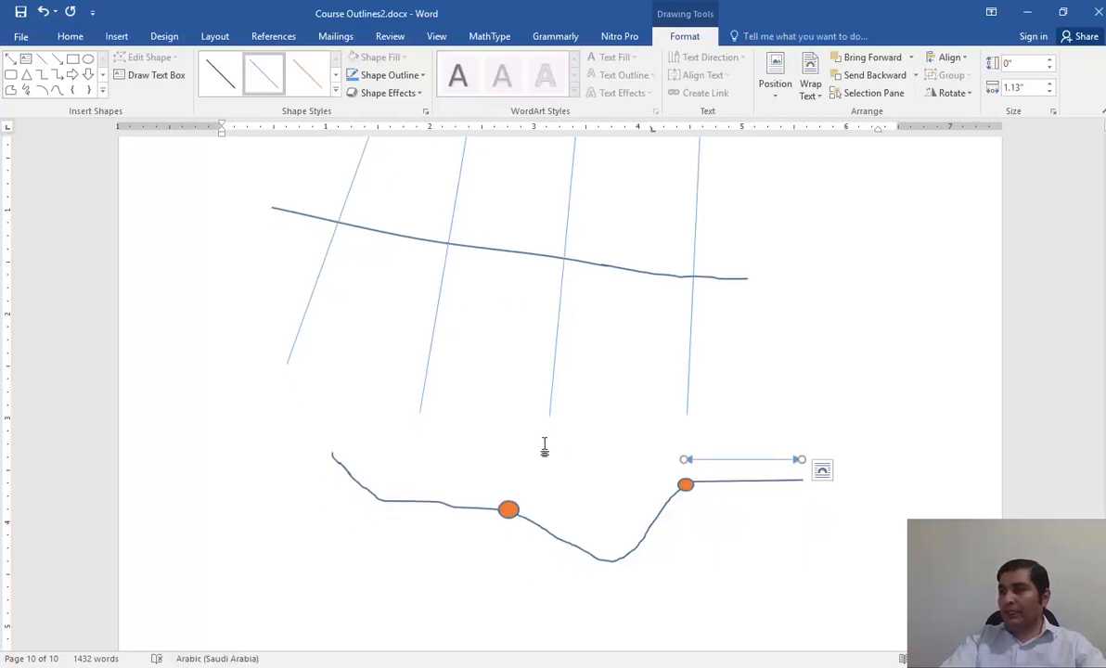
Draw horizontal double-headed arrows about 1.6" long above the profile's left overbank and about 1.48" long below its main channel.
click(10, 57)
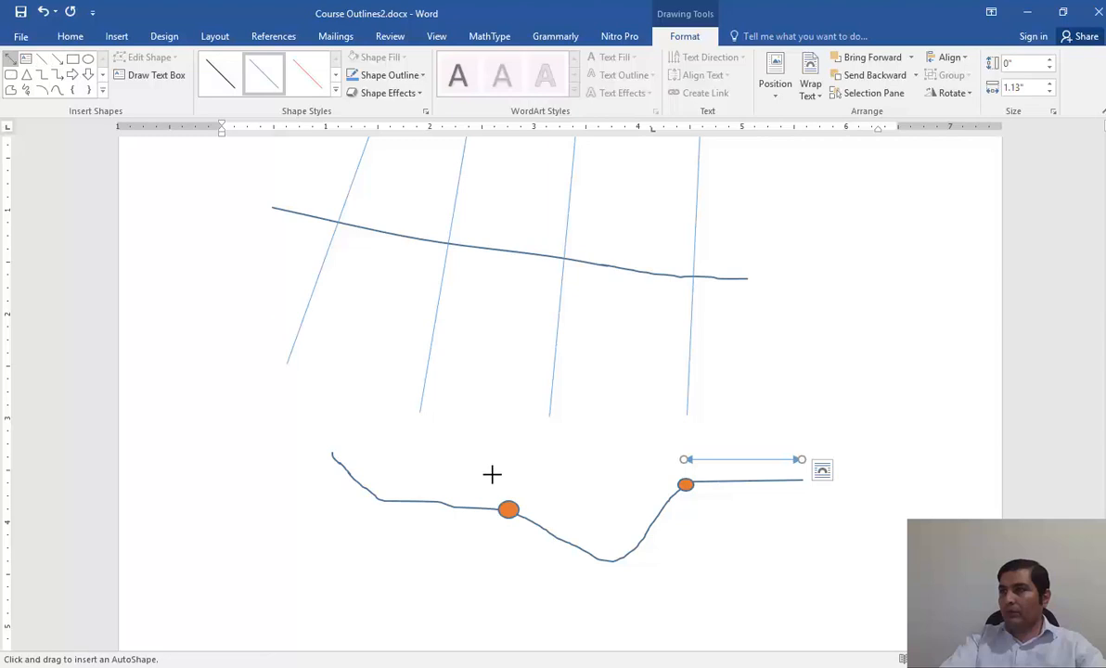
drag(512, 460, 347, 449)
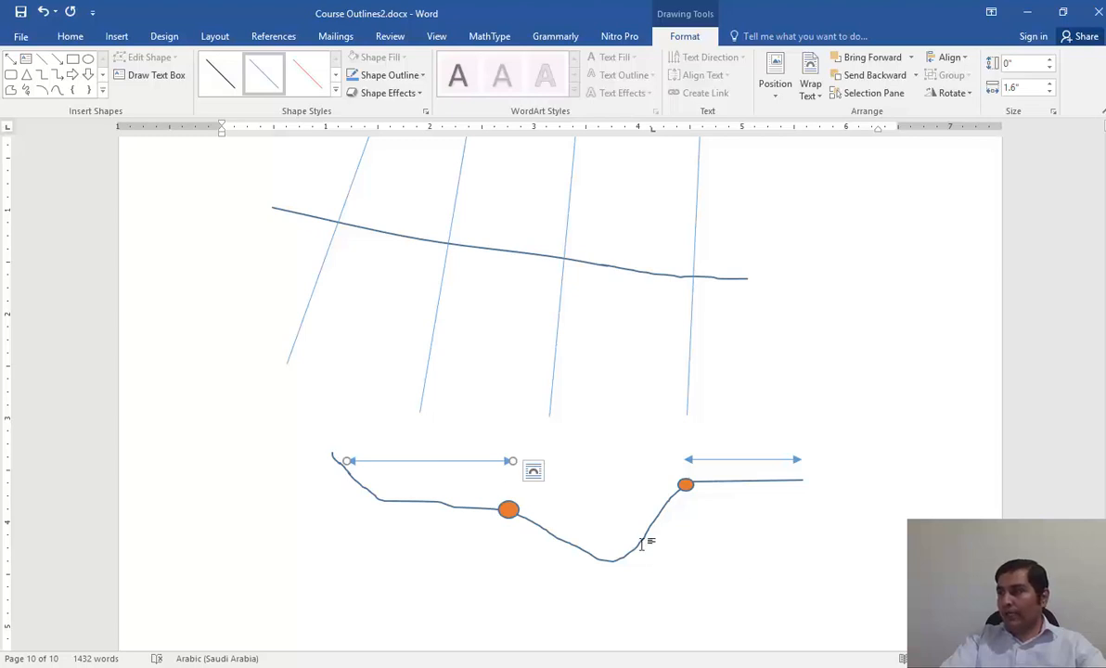
click(10, 58)
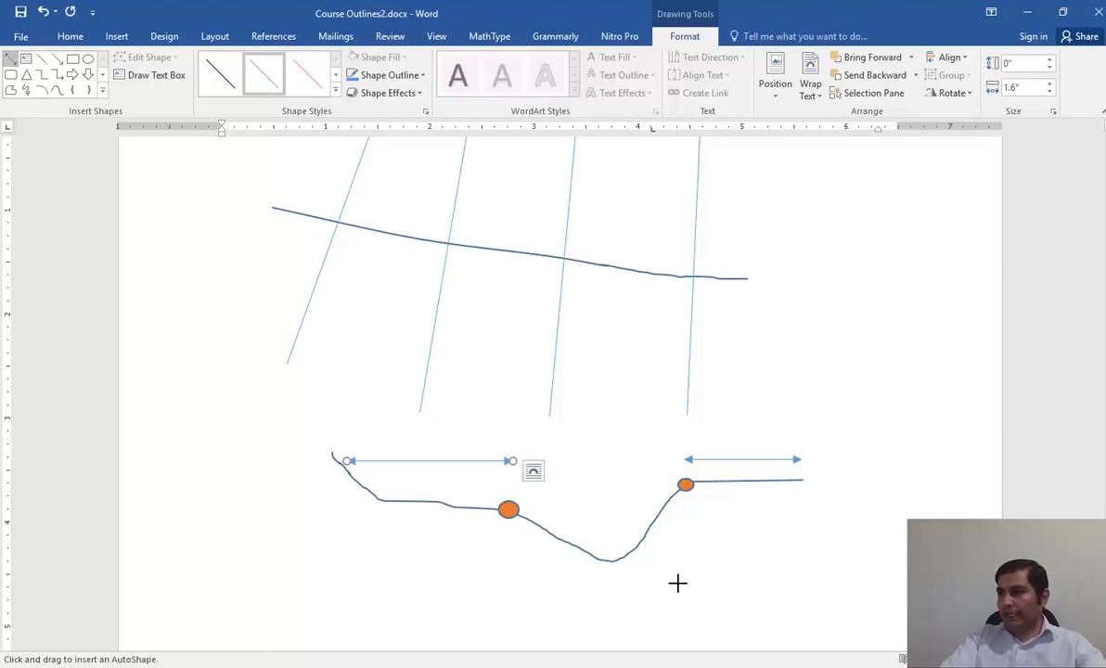
drag(674, 582, 524, 584)
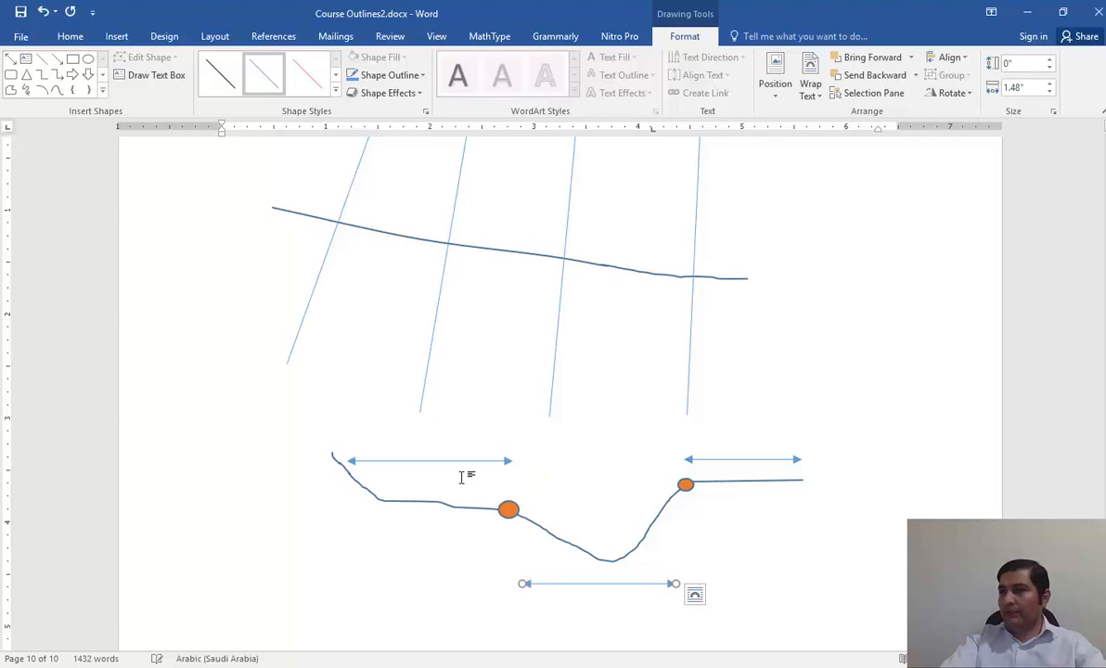
Add a text box about 0.31" high above the right overbank's arrow, label it "Right Over Bank", and deselect it.
click(126, 75)
drag(801, 411, 691, 445)
key(alt+shift)
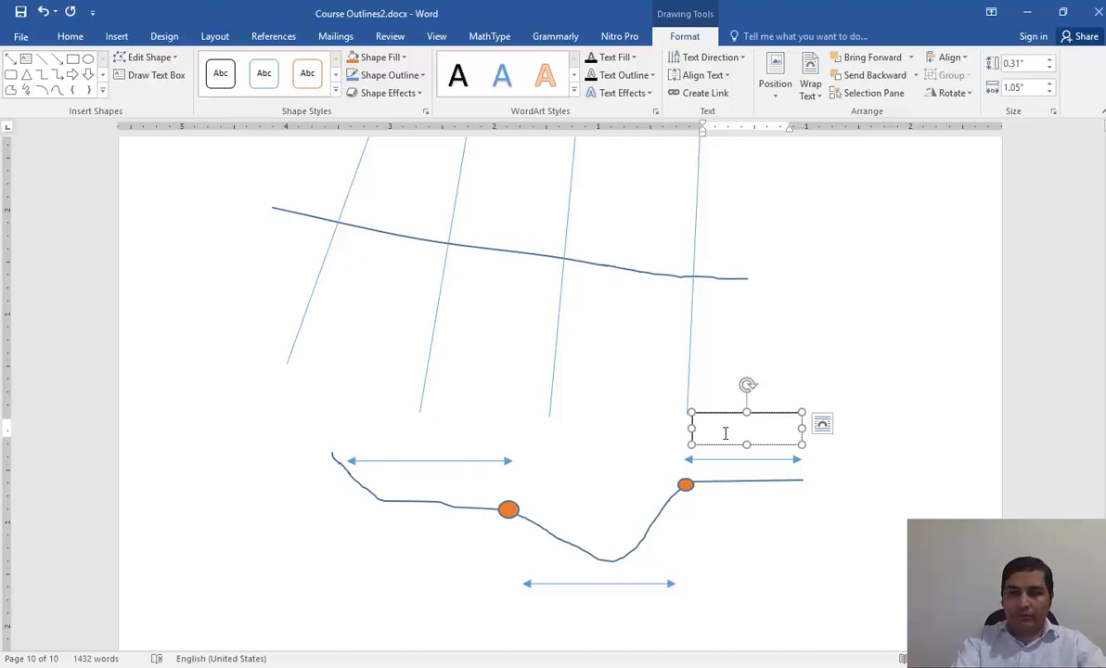
text(Right Over)
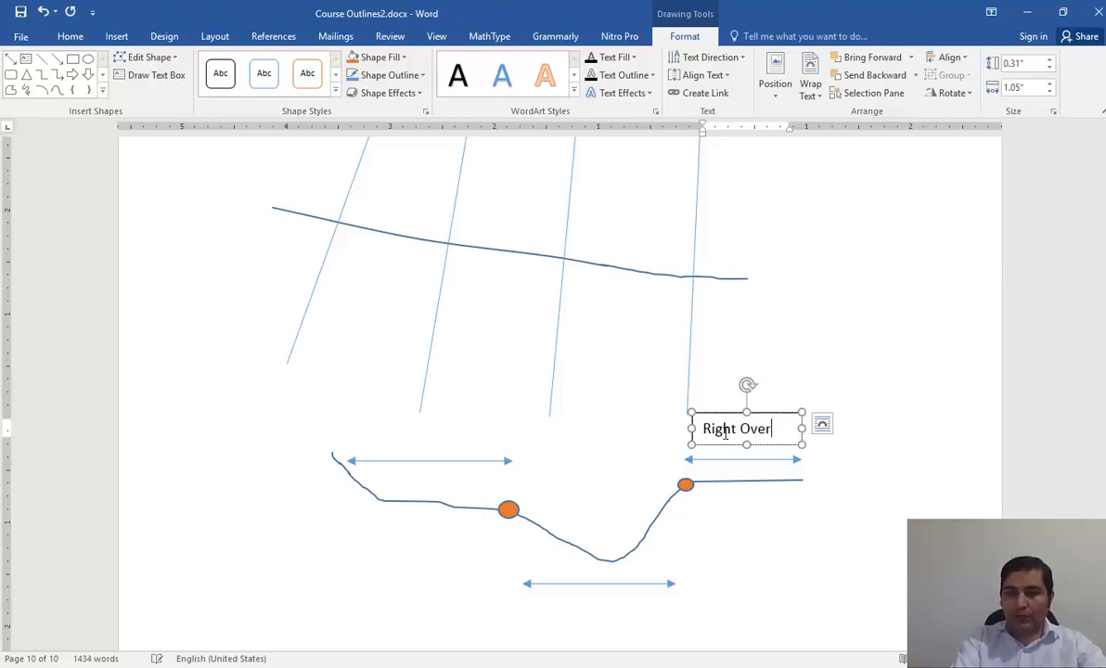
key(BackSpace)
key(BackSpace)
key(BackSpace)
key(BackSpace)
key(BackSpace)
key(BackSpace)
key(BackSpace)
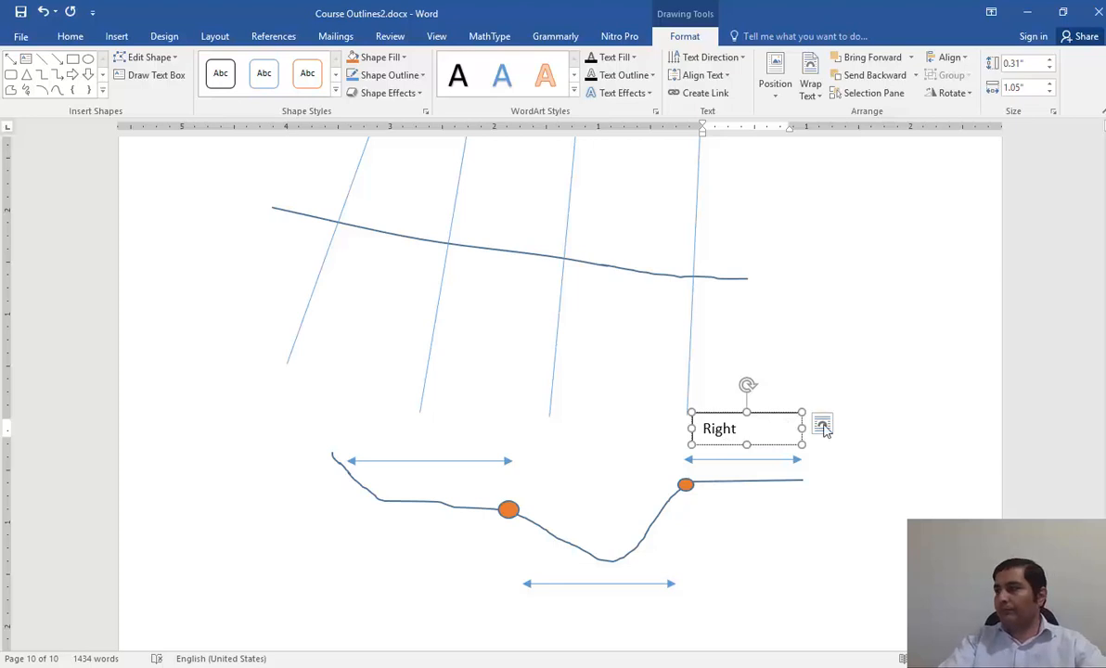
text(OverBanke)
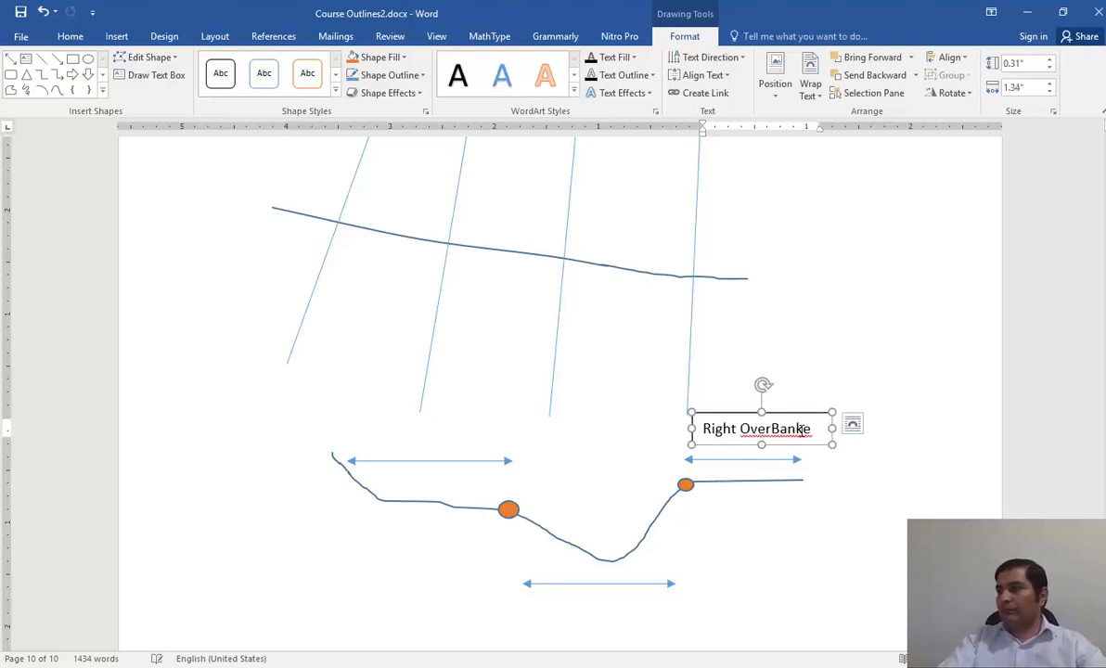
key(BackSpace)
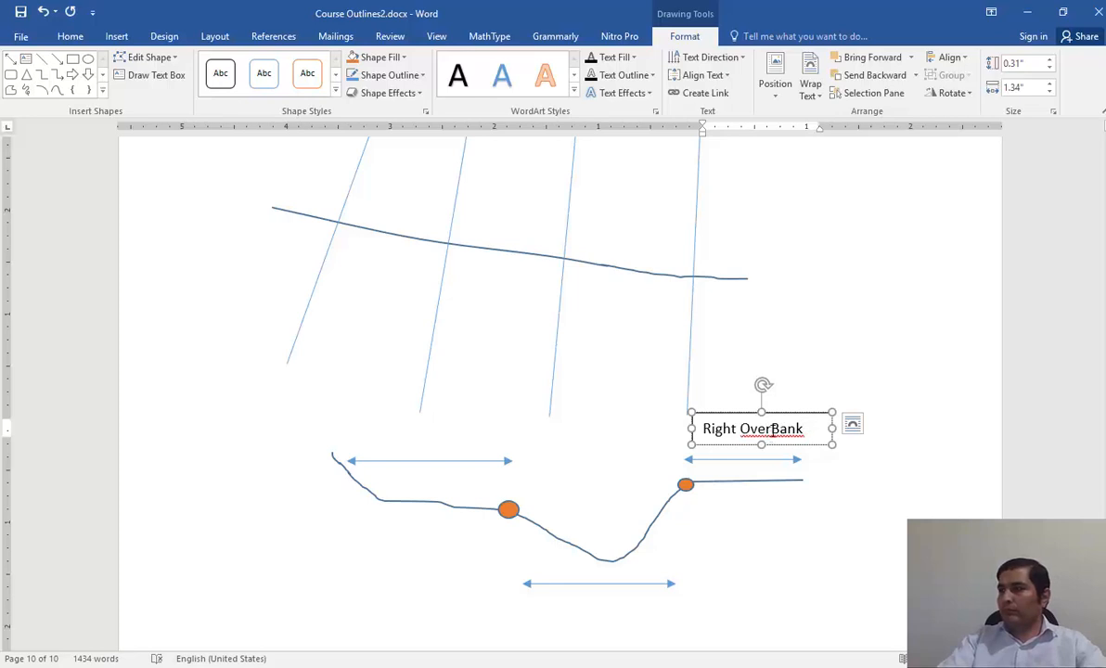
click(484, 440)
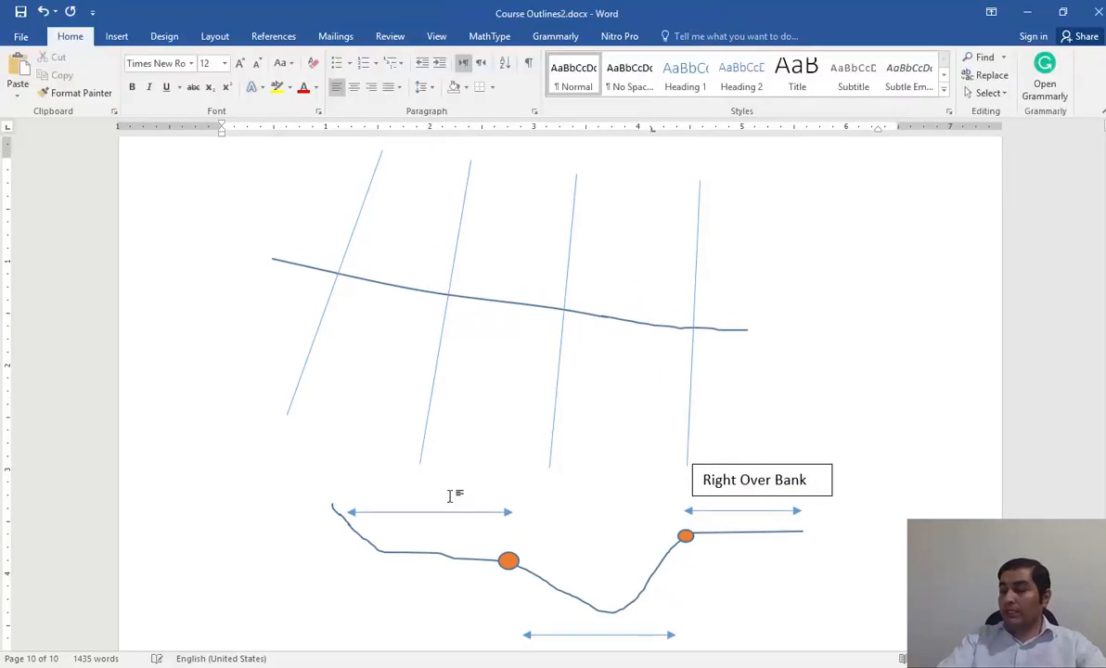
Examine how the cross-section lines on the river sketch relate to the profile and its two orange bank points.
scroll(542, 533, down, 2)
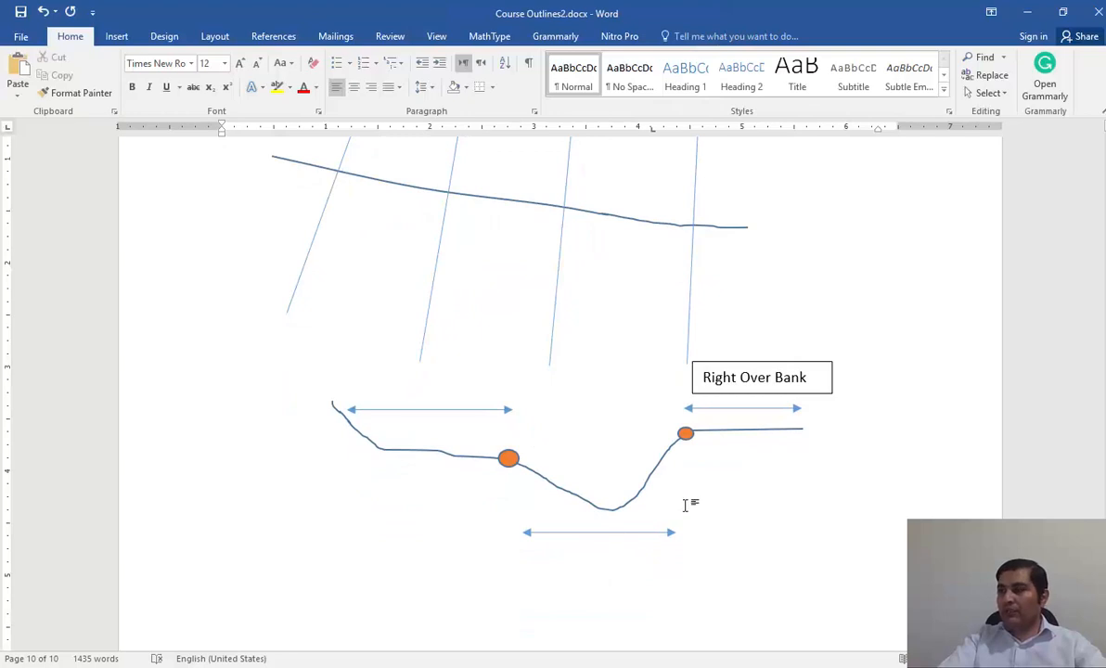
scroll(709, 499, up, 1)
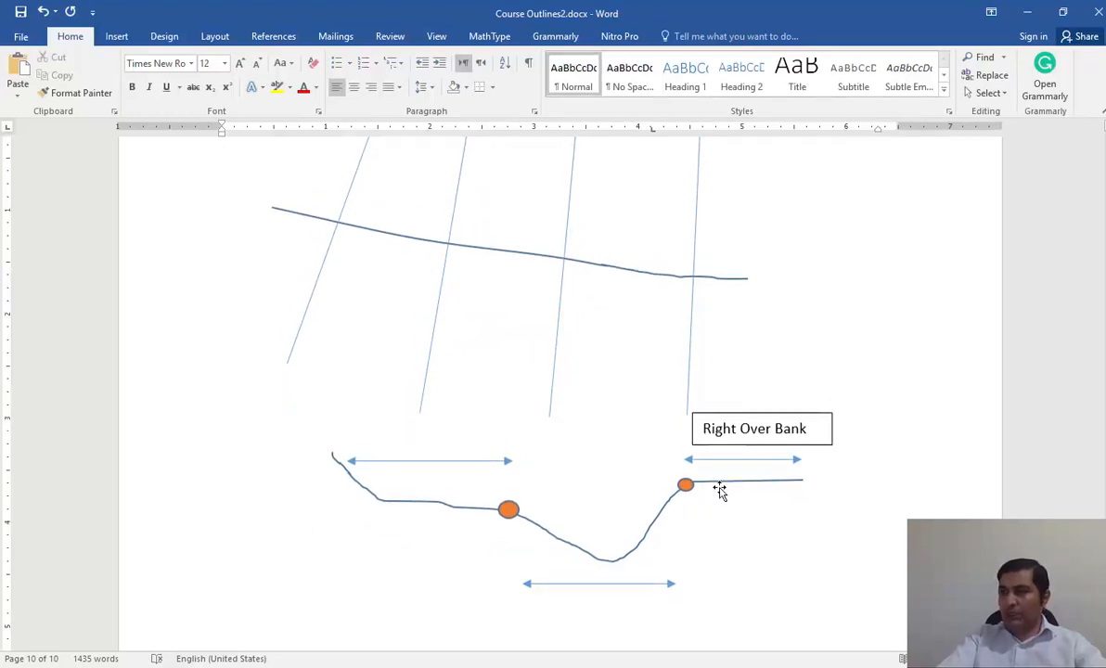
scroll(720, 492, up, 1)
scroll(388, 382, up, 2)
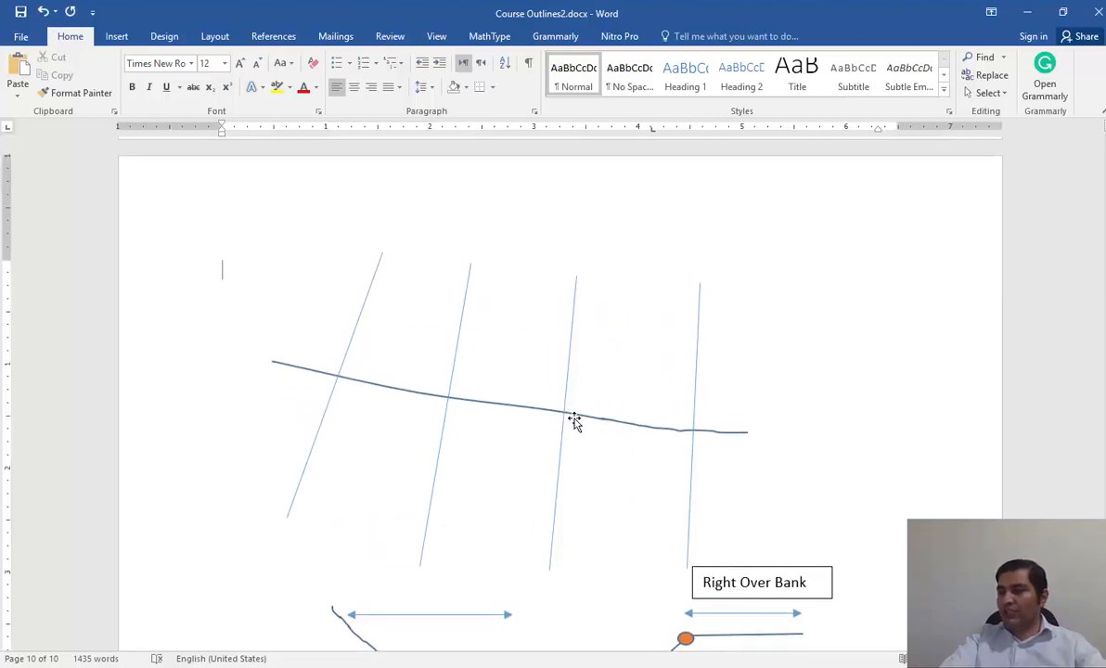
scroll(551, 405, down, 1)
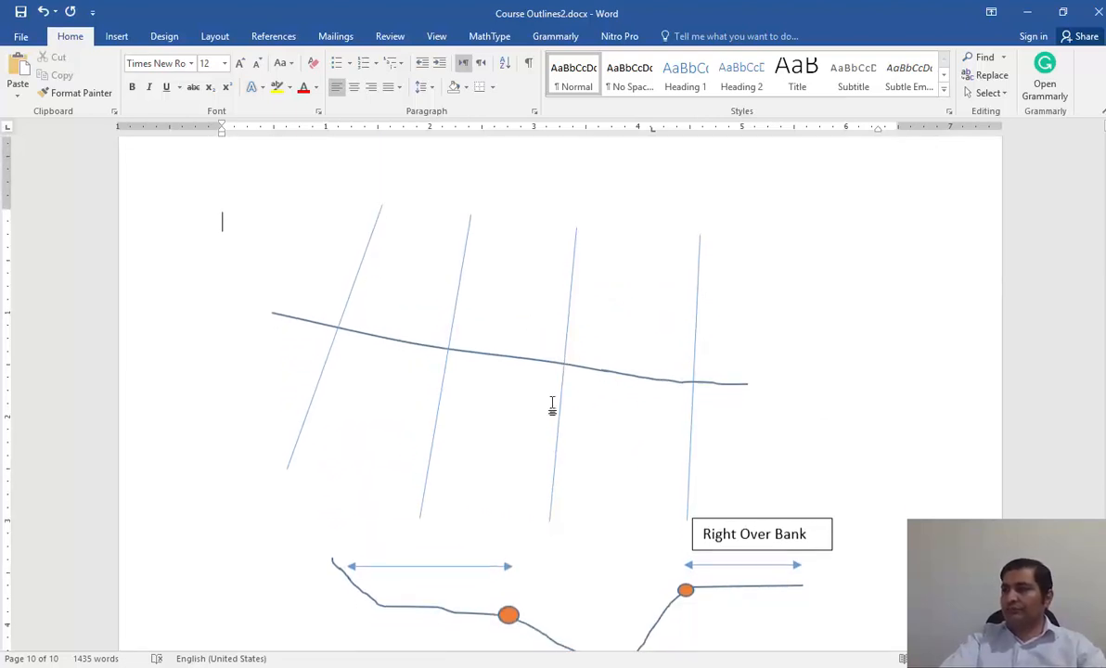
click(366, 244)
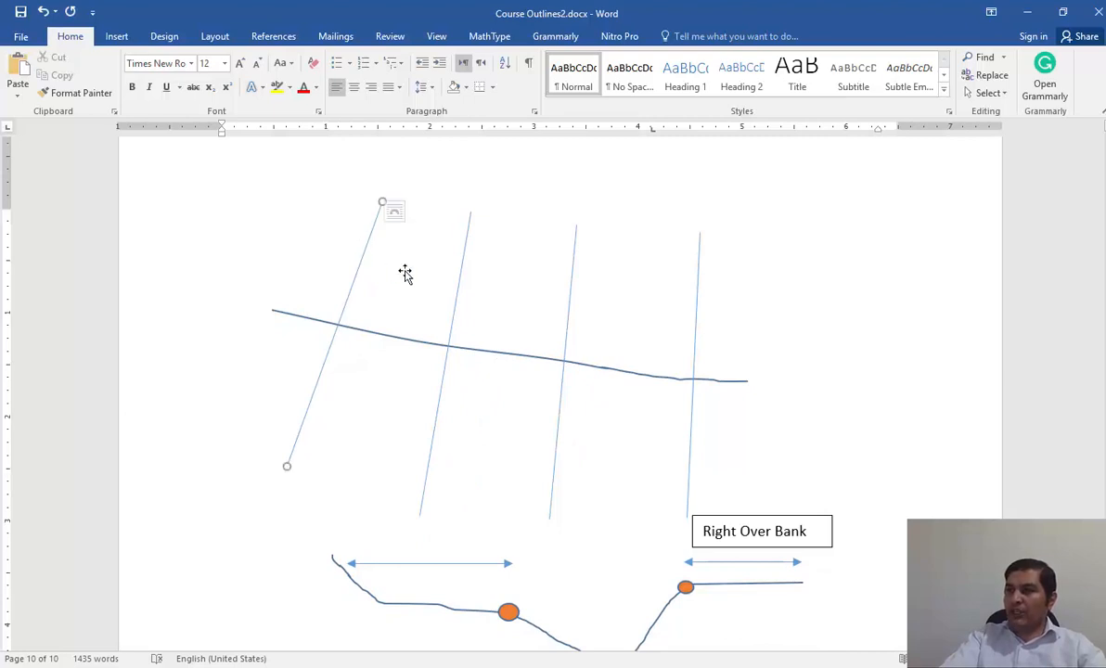
click(461, 277)
scroll(762, 573, down, 2)
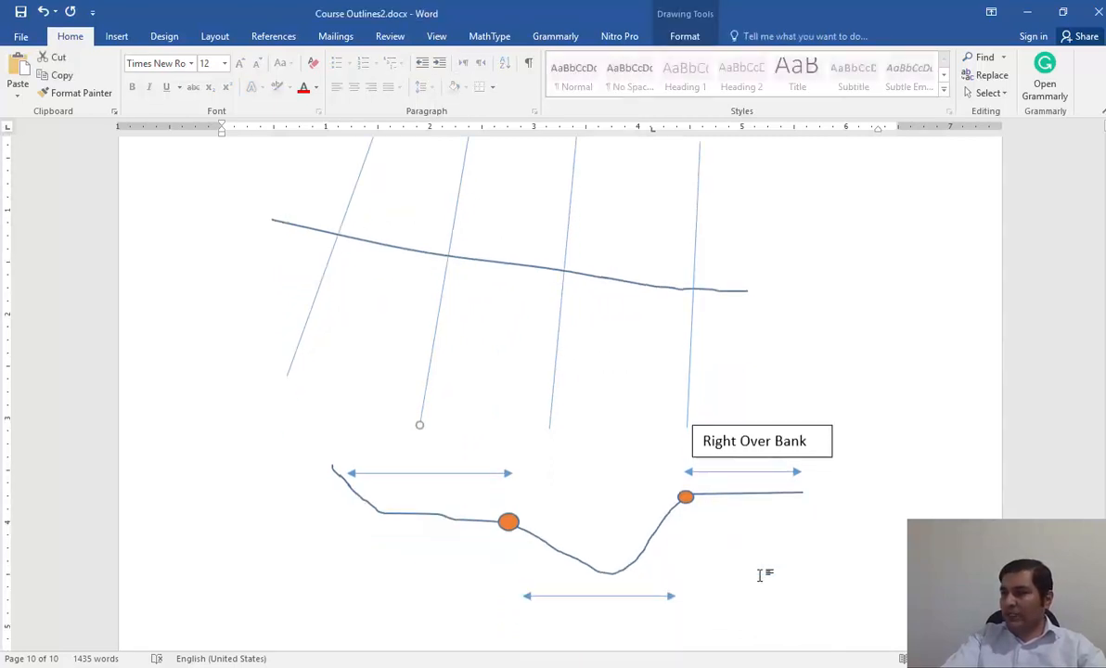
scroll(448, 527, up, 2)
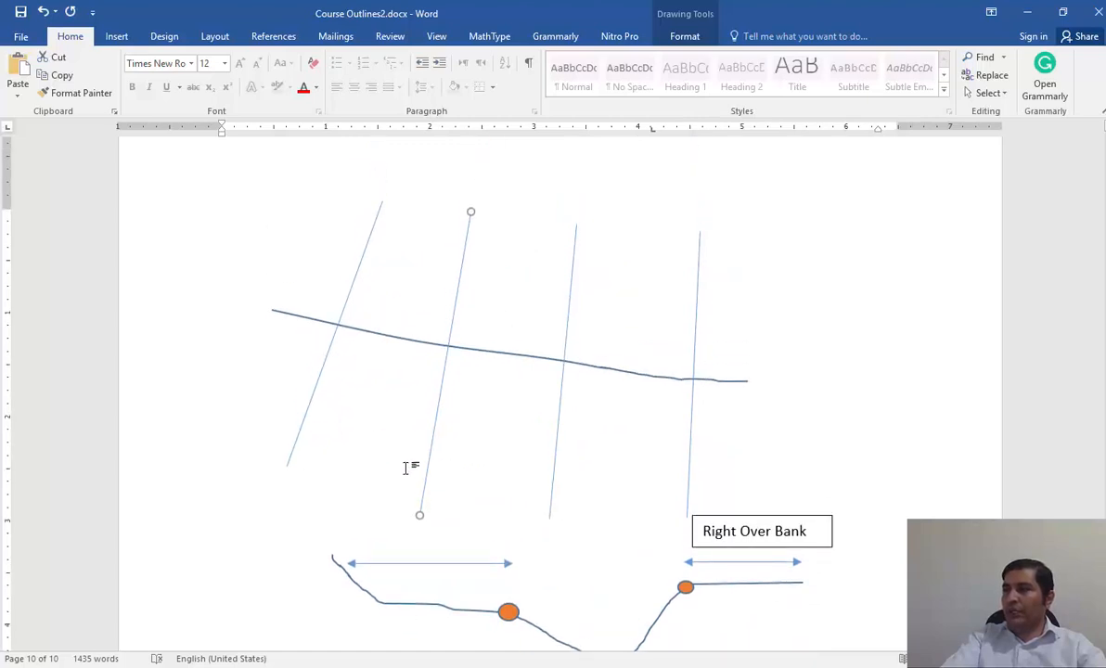
click(507, 610)
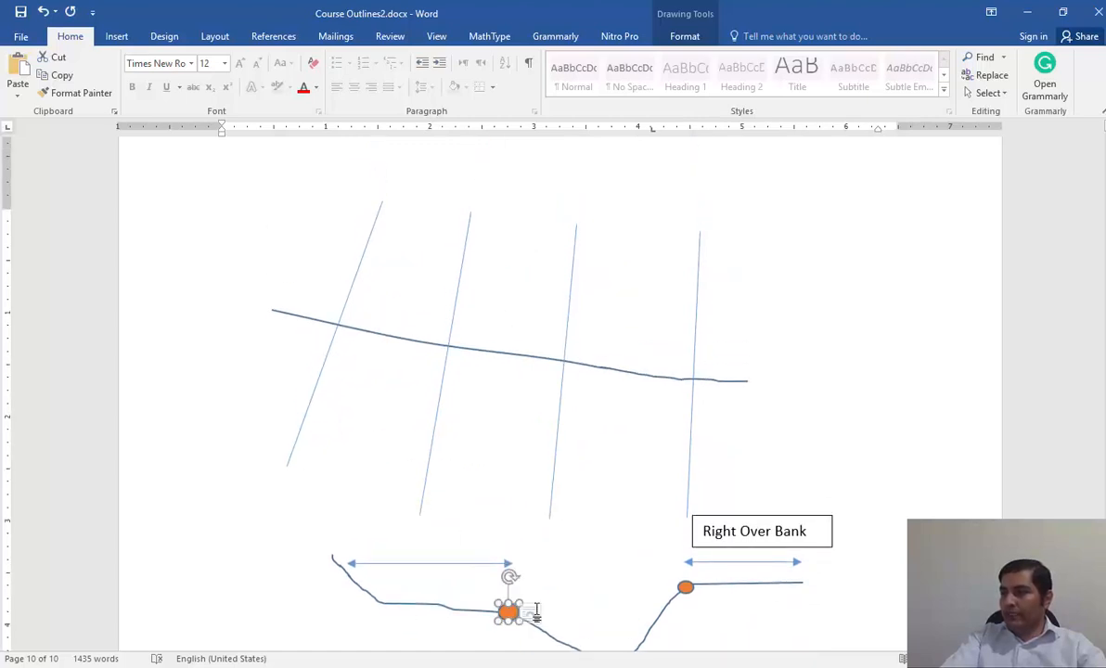
click(684, 587)
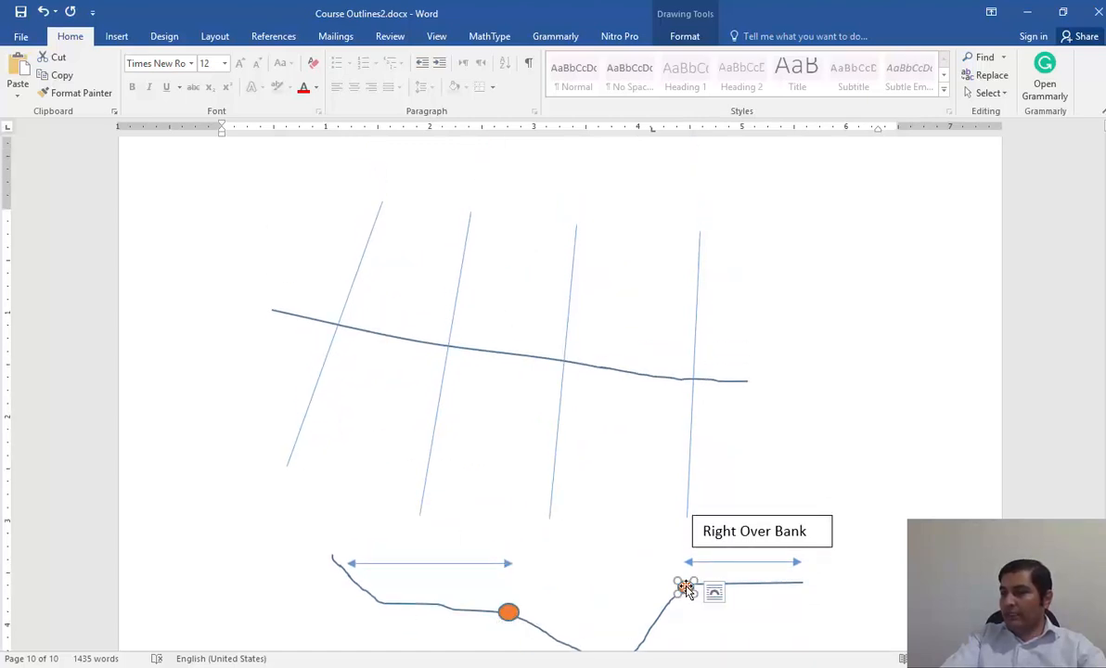
Draw a freehand bank line about 4.72" wide and 0.8" high below the river centerline across all four cross sections, with an orange outline.
click(112, 37)
click(212, 79)
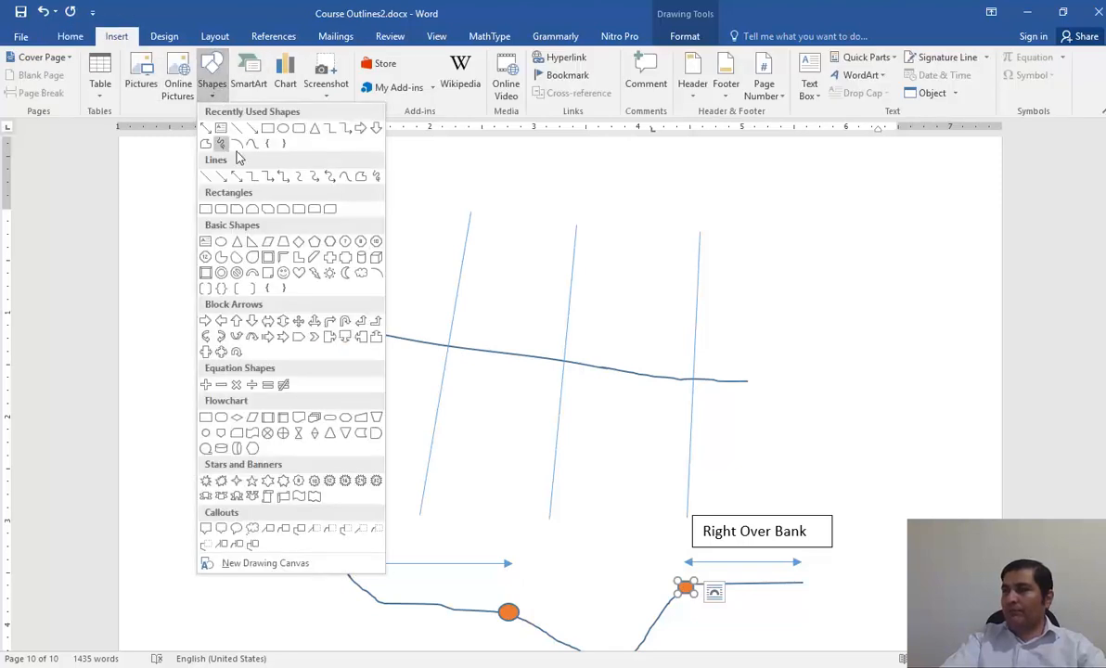
click(219, 144)
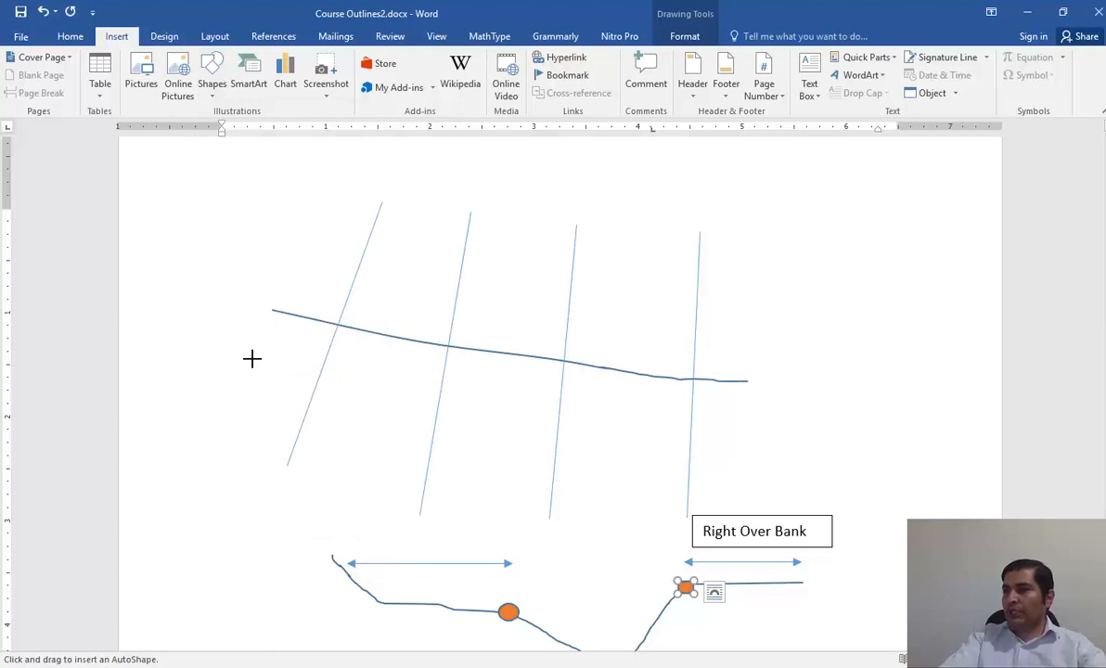
mouse_move(252, 358)
mouse_down()
mouse_move(331, 392)
mouse_move(686, 421)
mouse_move(742, 442)
mouse_up()
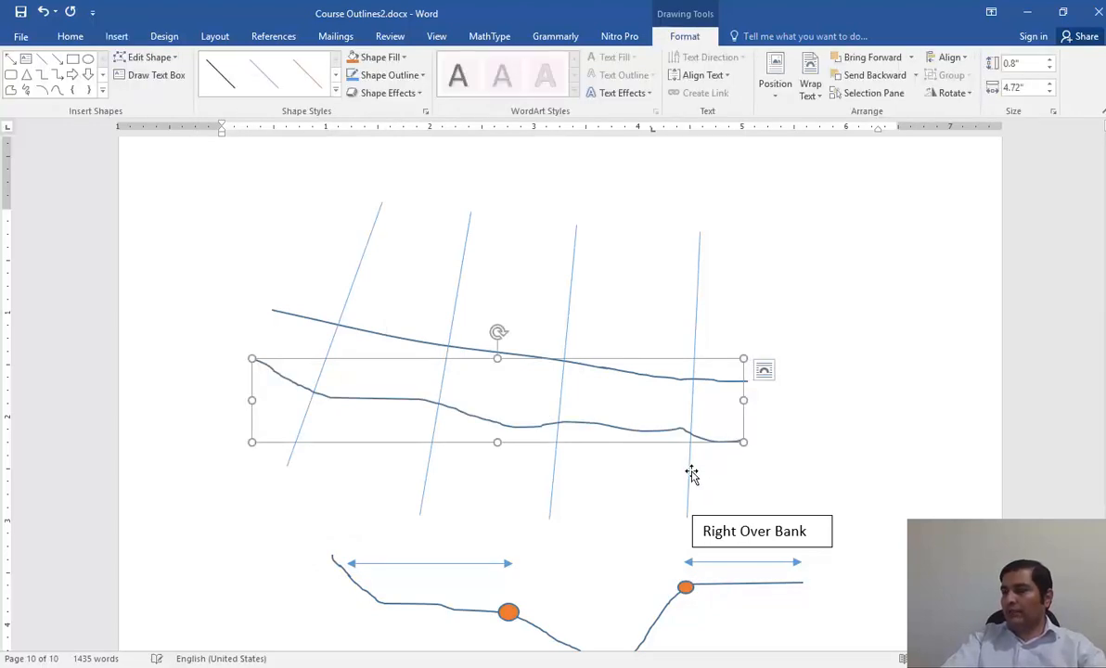
click(353, 57)
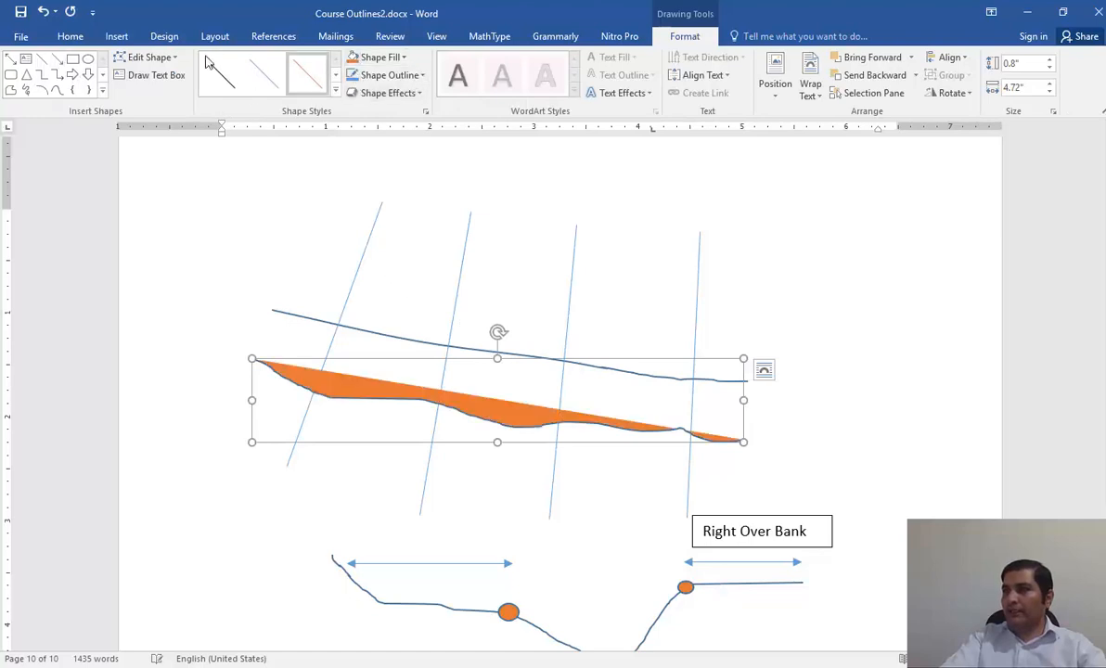
key(ctrl+z)
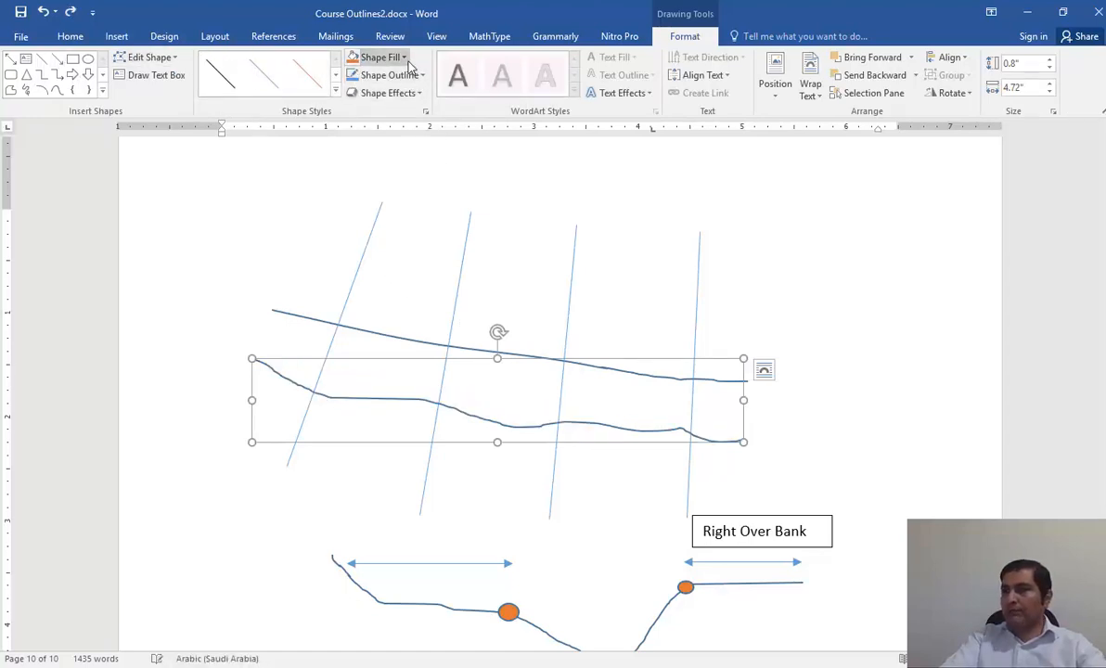
click(406, 77)
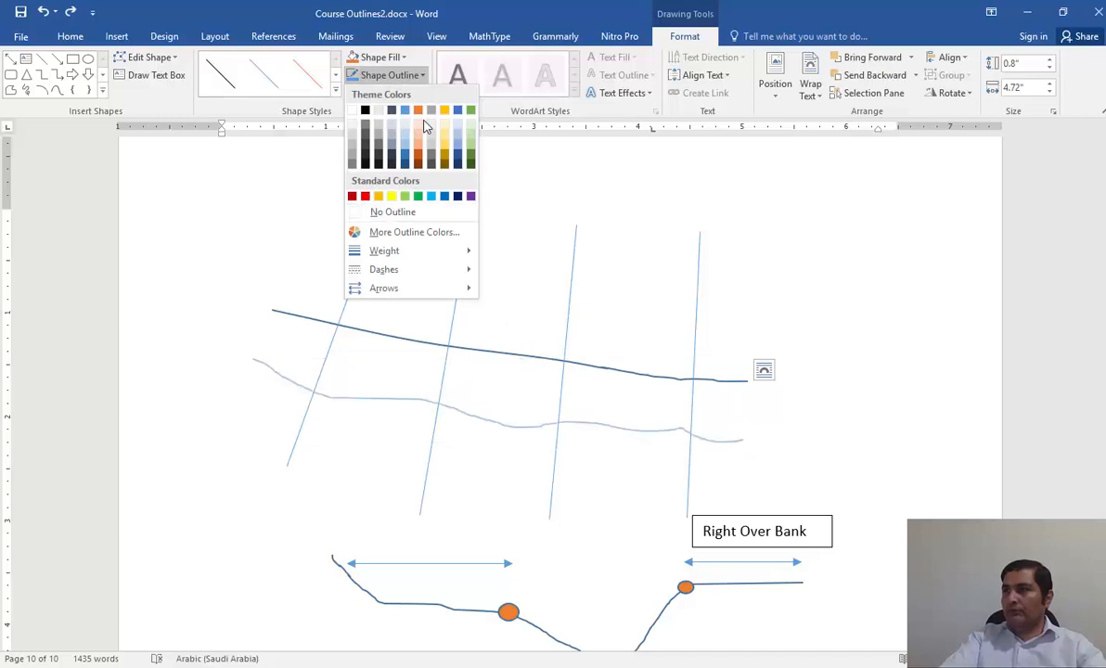
click(419, 111)
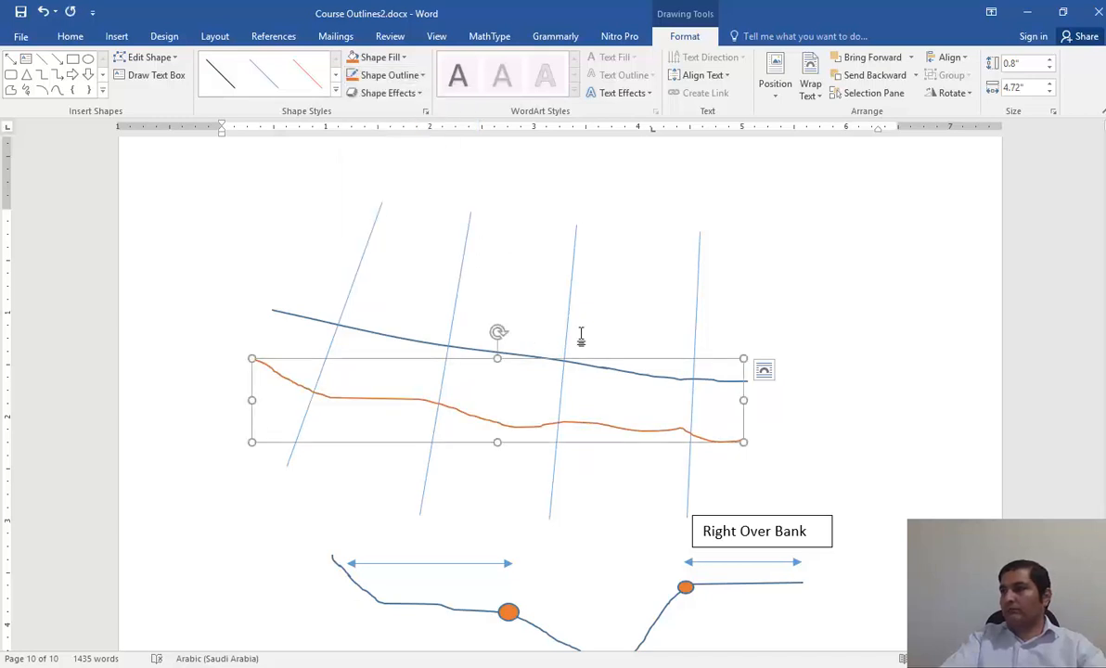
Draw the opposite freehand bank line about 4.75" wide and 0.81" high above the river centerline, outline it orange, and deselect it.
click(27, 89)
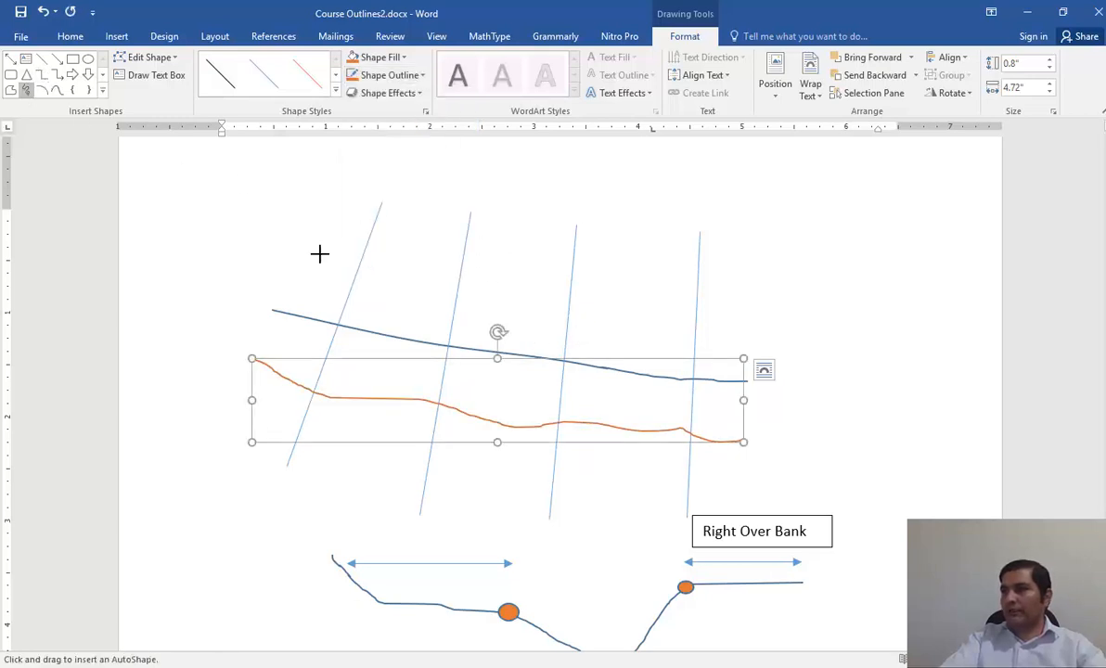
mouse_move(283, 247)
mouse_down()
mouse_move(463, 290)
mouse_move(633, 299)
mouse_move(779, 331)
mouse_up()
click(376, 75)
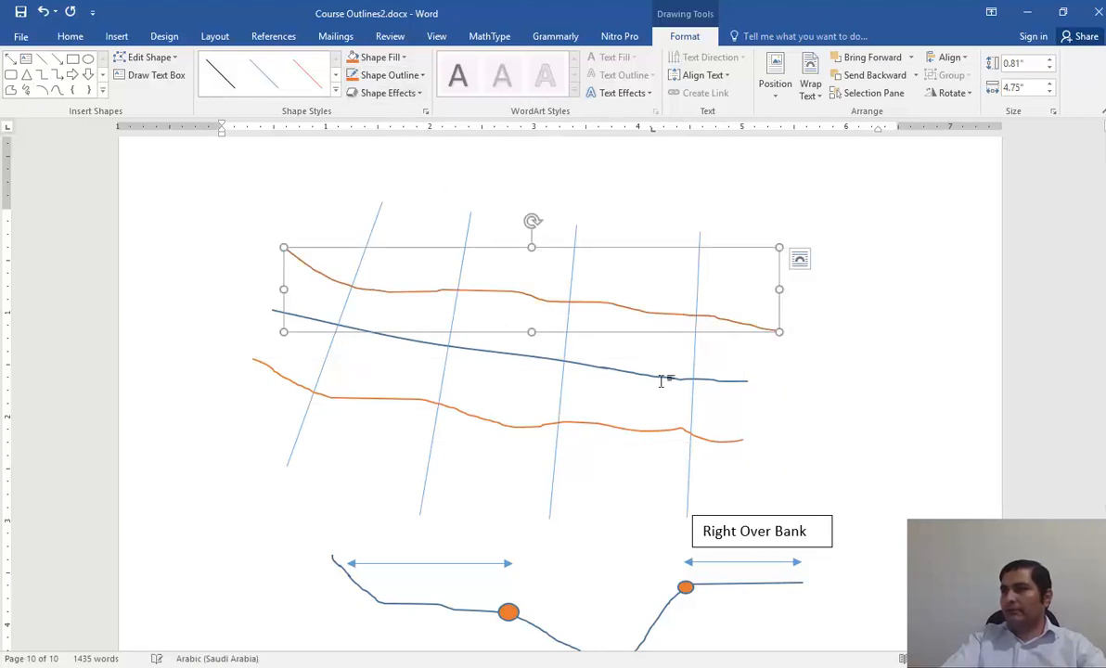
click(812, 424)
Draw a flow-direction arrow about 0.6" wide and 0.25" high pointing at the left end of the river centerline.
click(116, 36)
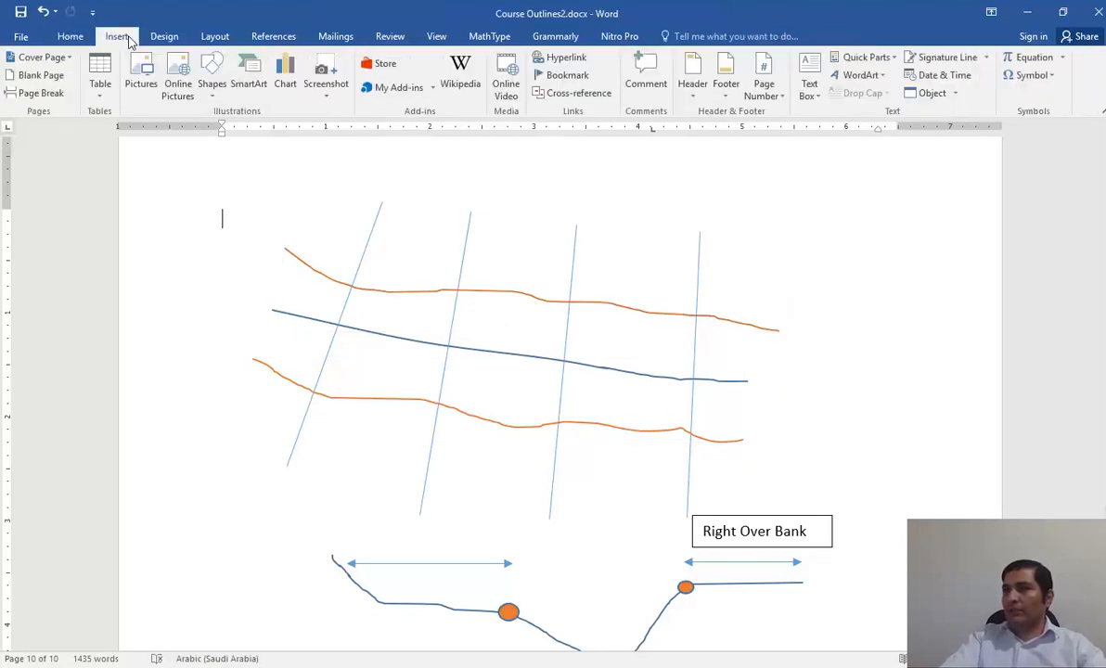
click(213, 96)
click(235, 126)
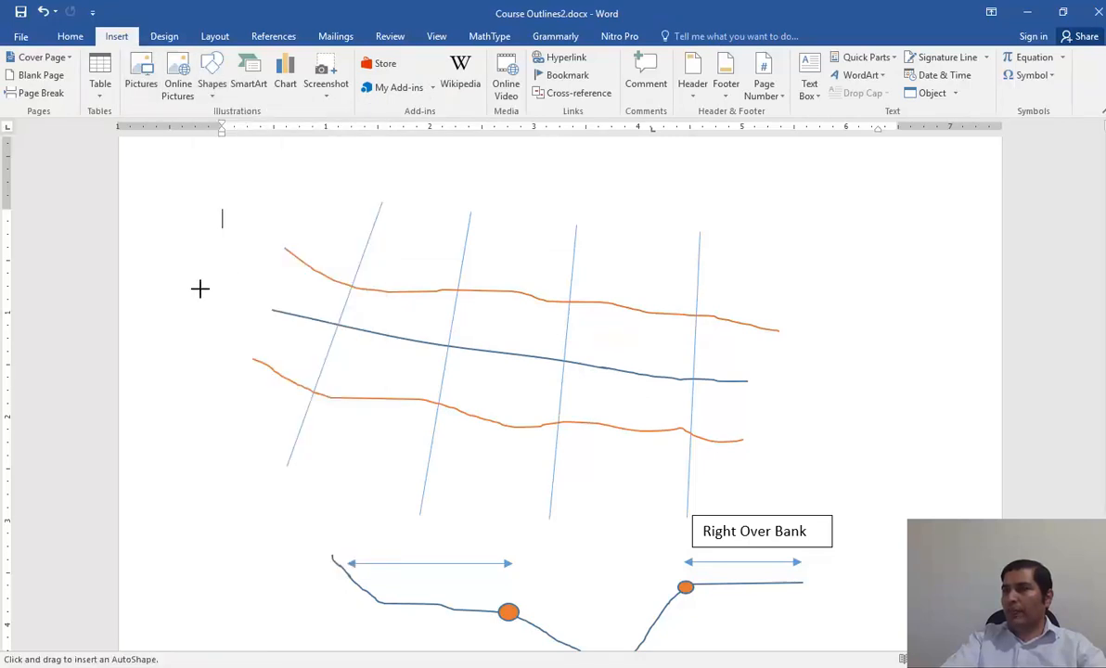
drag(195, 286, 257, 313)
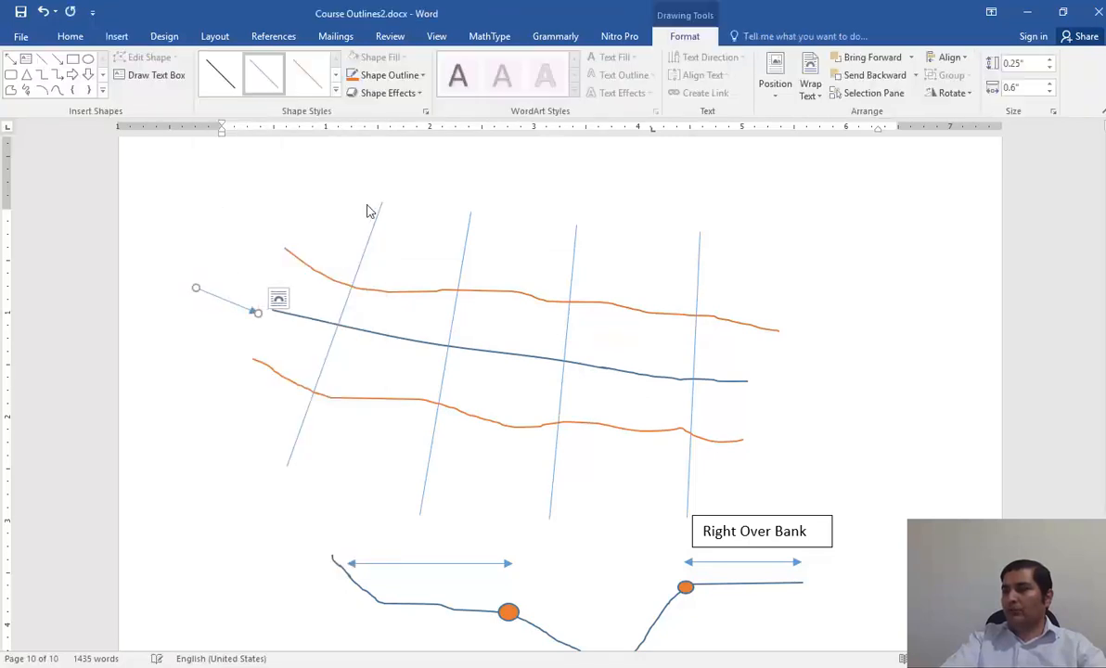
Change the flow-direction arrow's outline to black and deselect it.
click(389, 75)
click(365, 109)
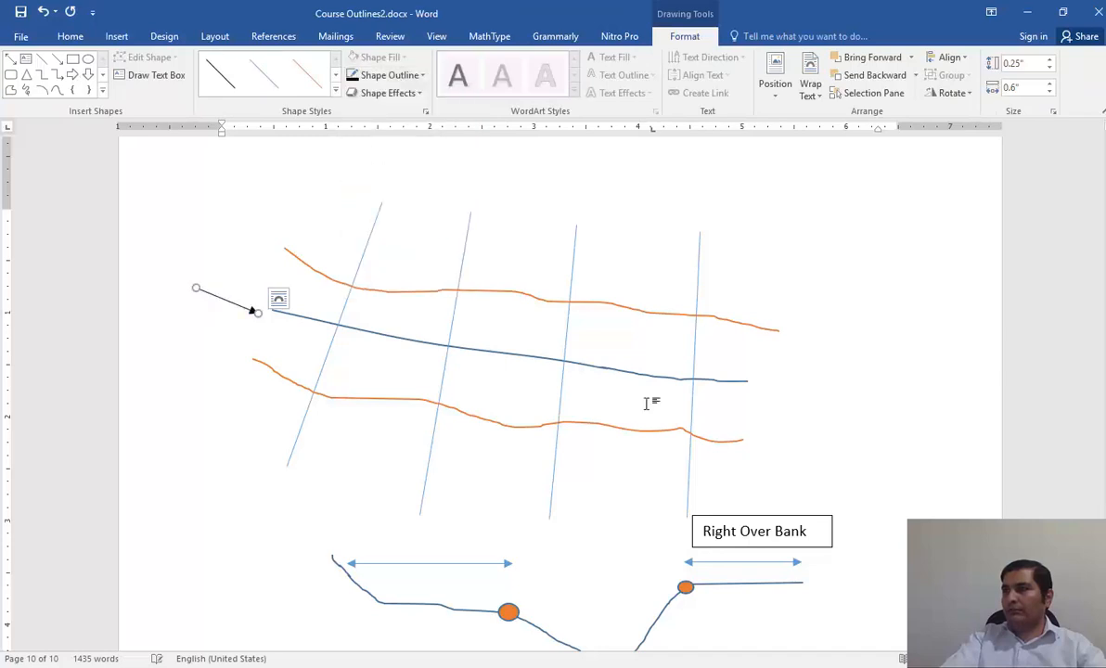
click(805, 448)
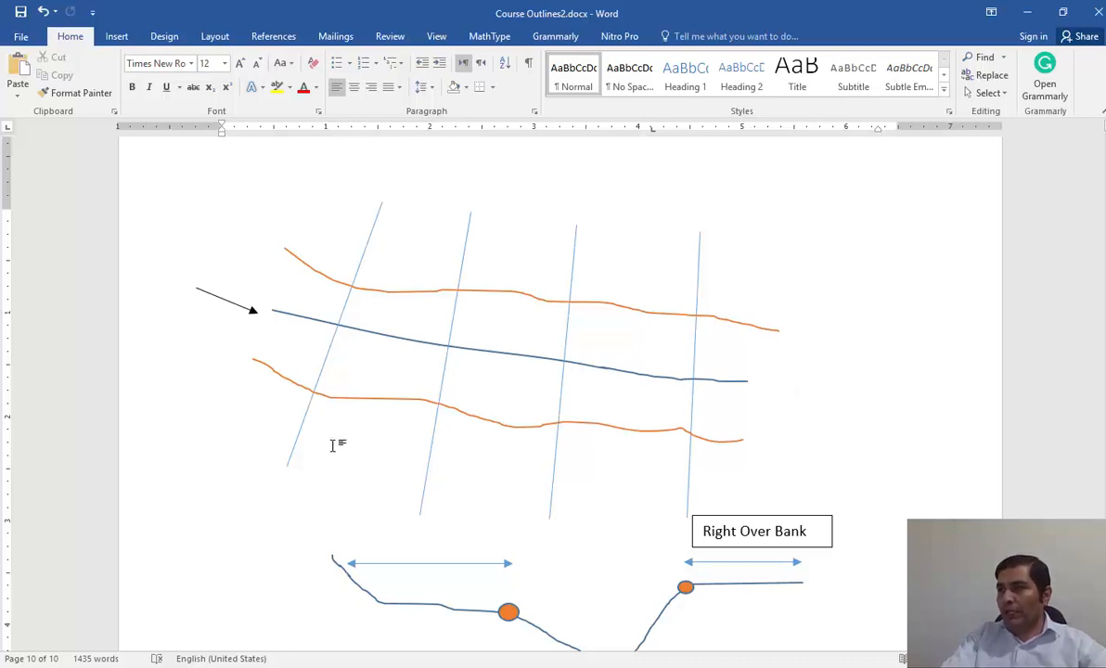
Place a copy of the "Right Over Bank" label above the first cross section's upper end and change its text to "Left".
click(740, 519)
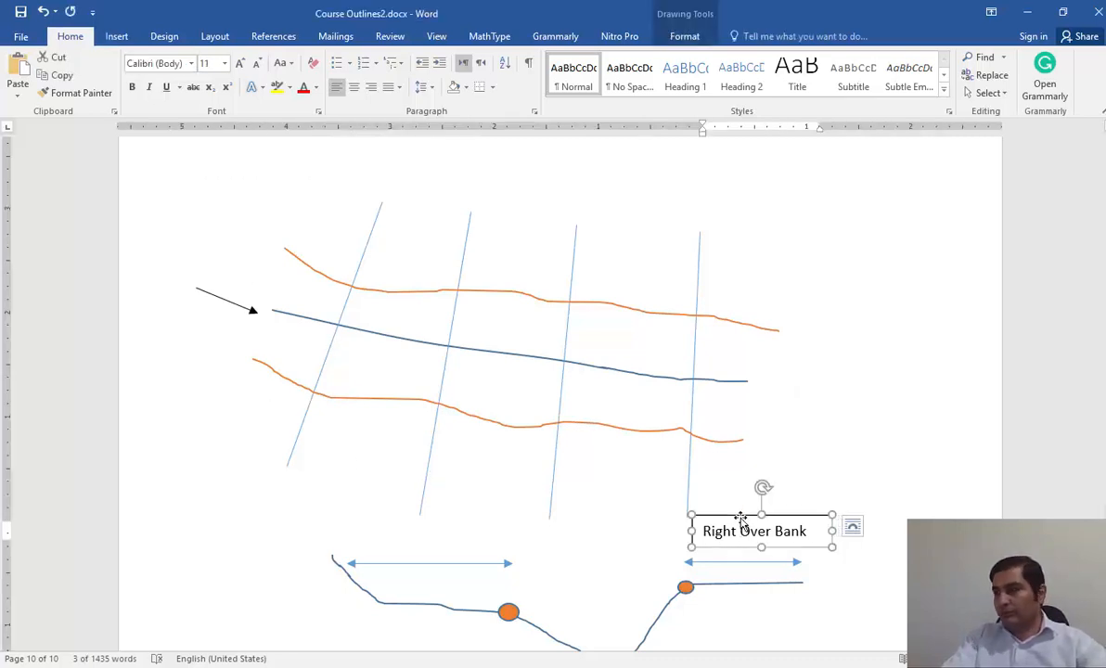
drag(740, 519, 337, 195)
triple_click(337, 195)
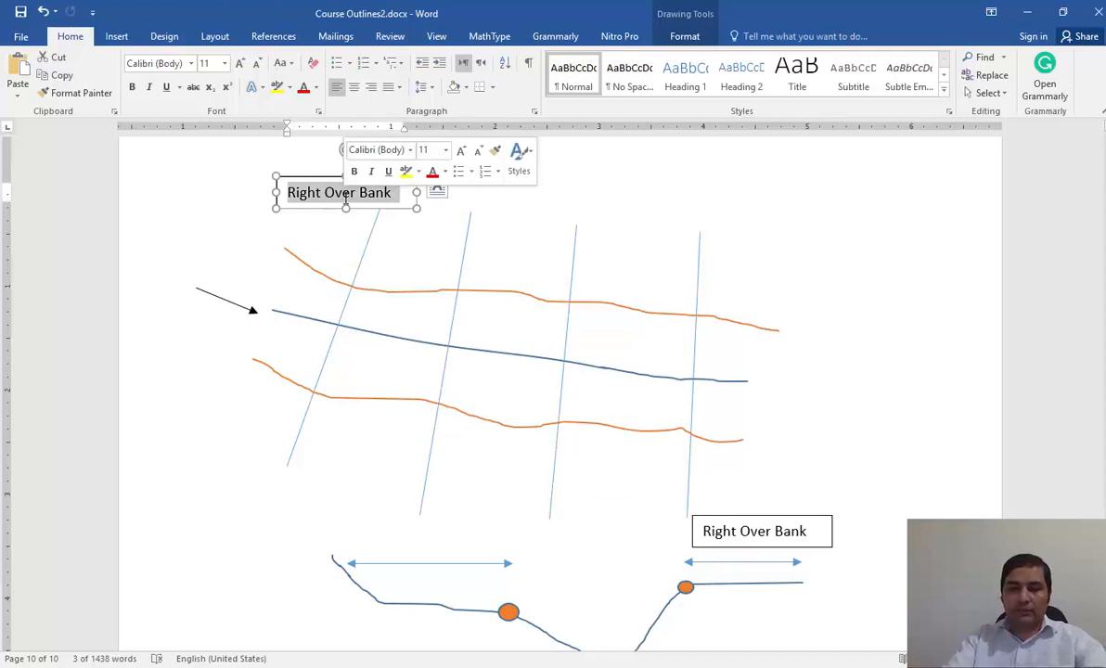
text(Left)
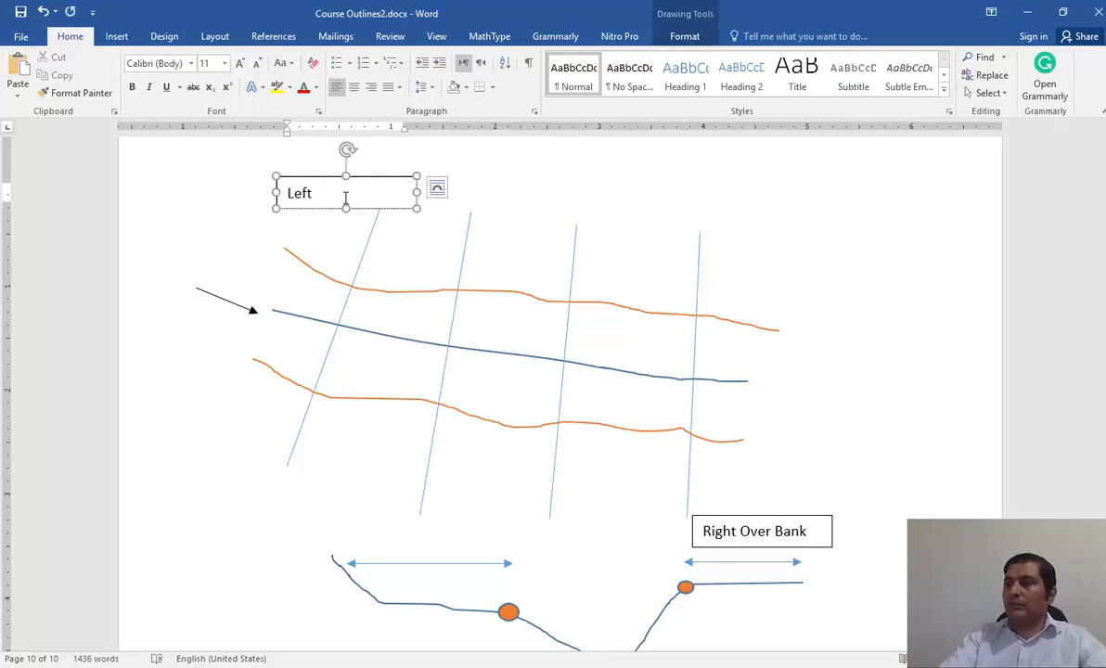
Paste another label copy near the first cross section's lower end, below the lower bank line, and change its text to "Right".
click(343, 472)
key(ctrl+v)
drag(326, 243, 283, 439)
triple_click(278, 423)
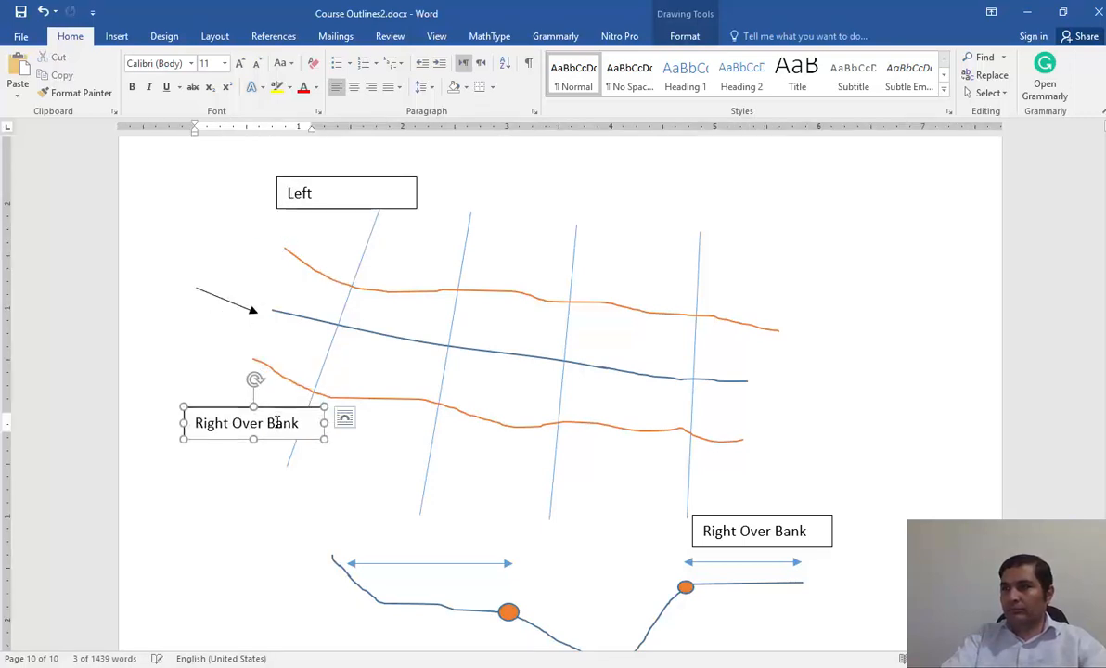
text(Right)
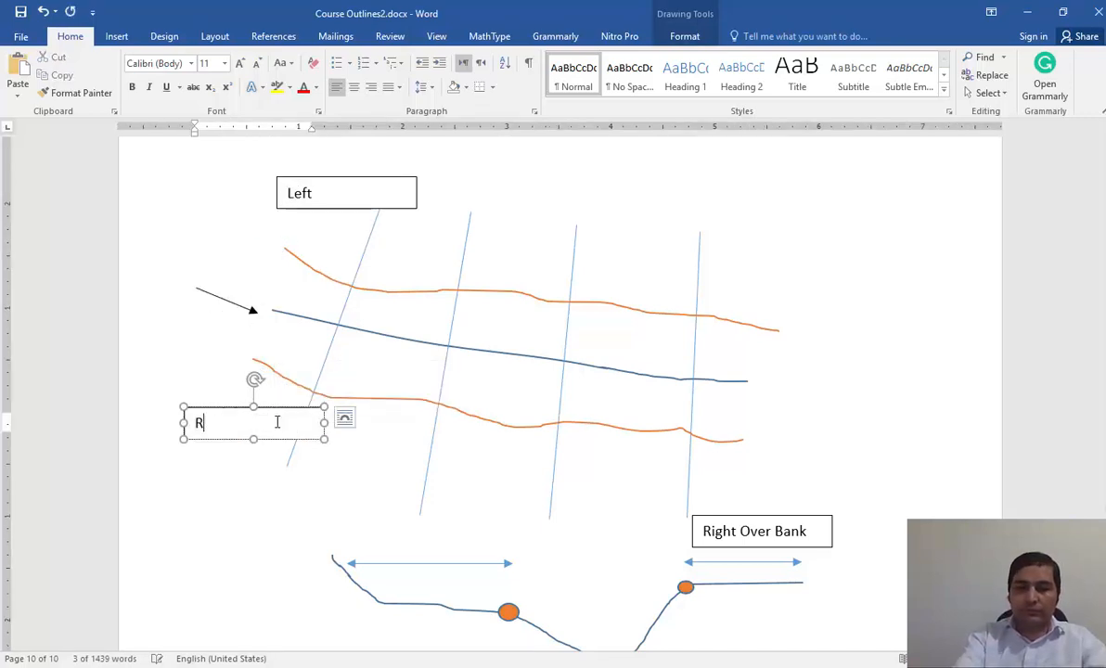
Paste a third label copy above the flow-direction arrow, change its text to "Main Channel", and deselect it.
click(812, 383)
key(ctrl+v)
drag(329, 234, 252, 290)
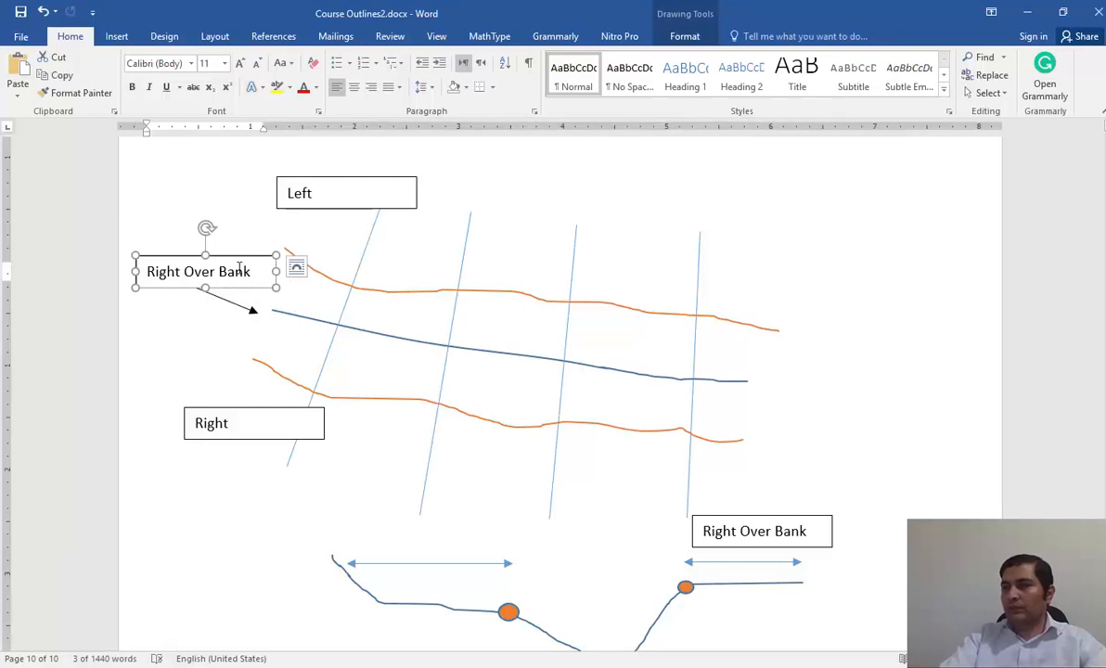
drag(234, 272, 149, 271)
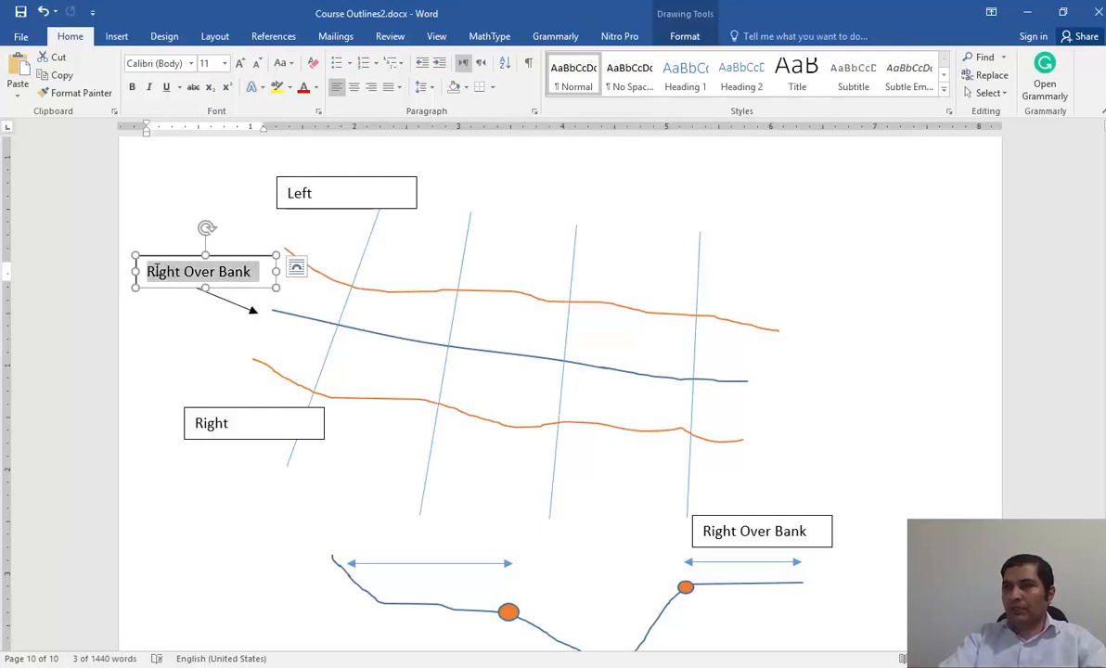
text(Maain)
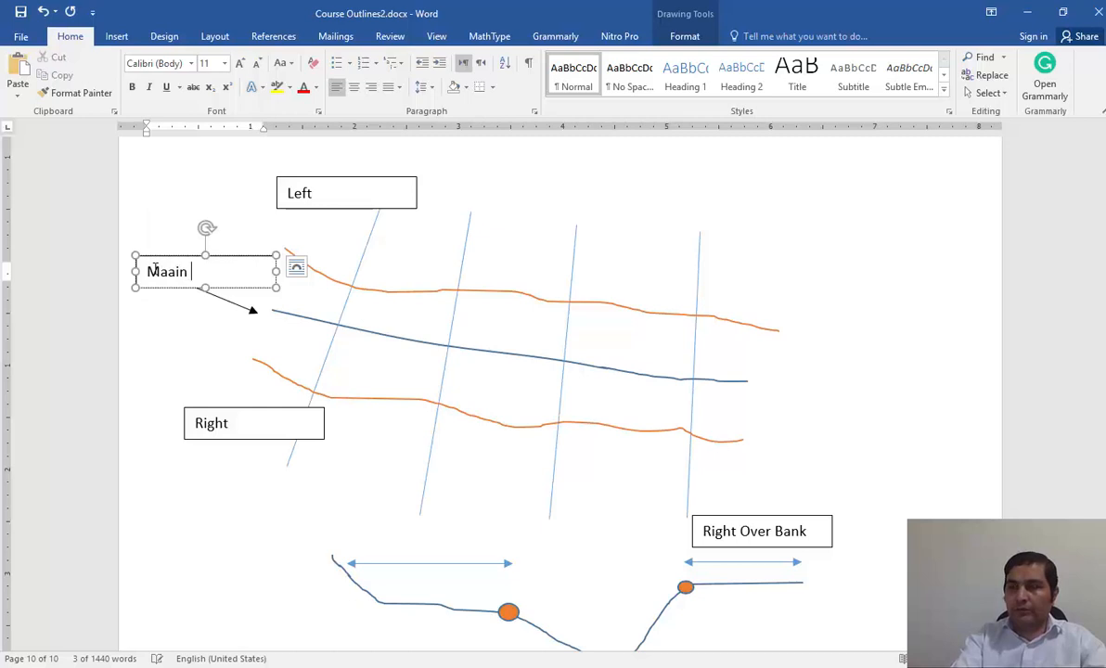
key(BackSpace)
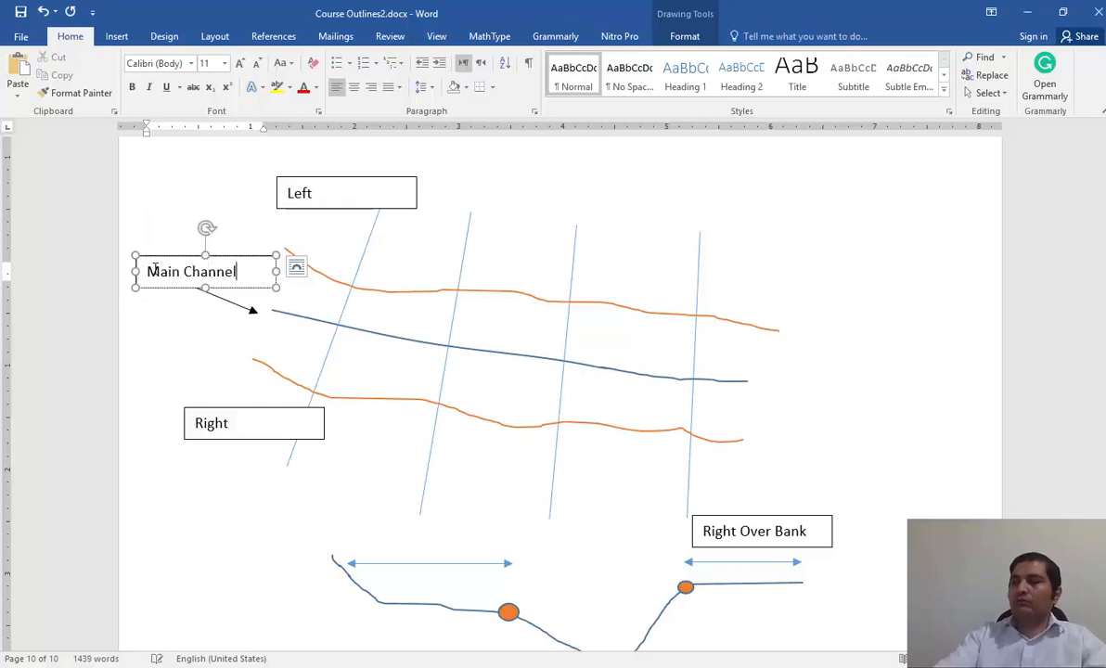
click(824, 394)
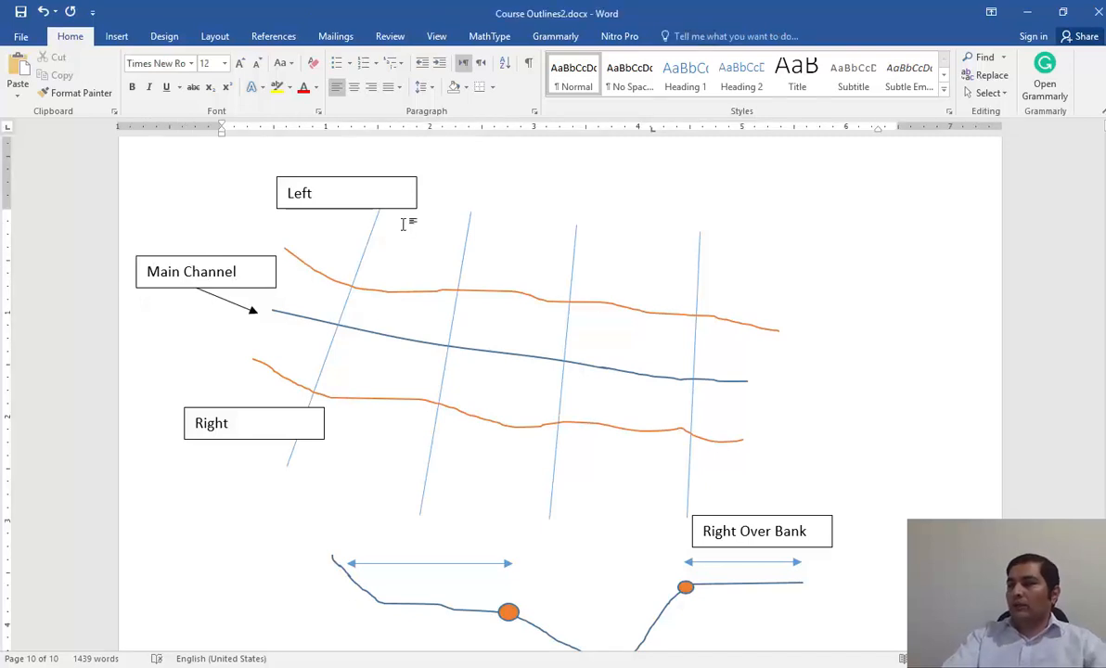
Shift the "Left" label slightly left so it clears the first cross-section line, and deselect it.
click(346, 202)
drag(346, 204, 313, 201)
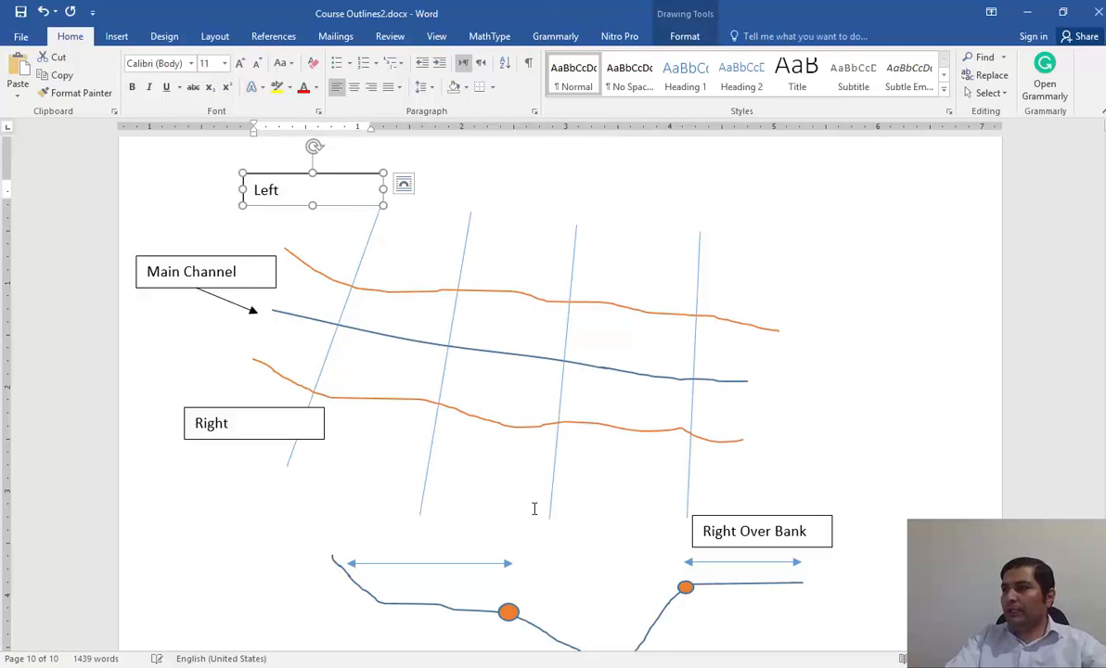
click(537, 468)
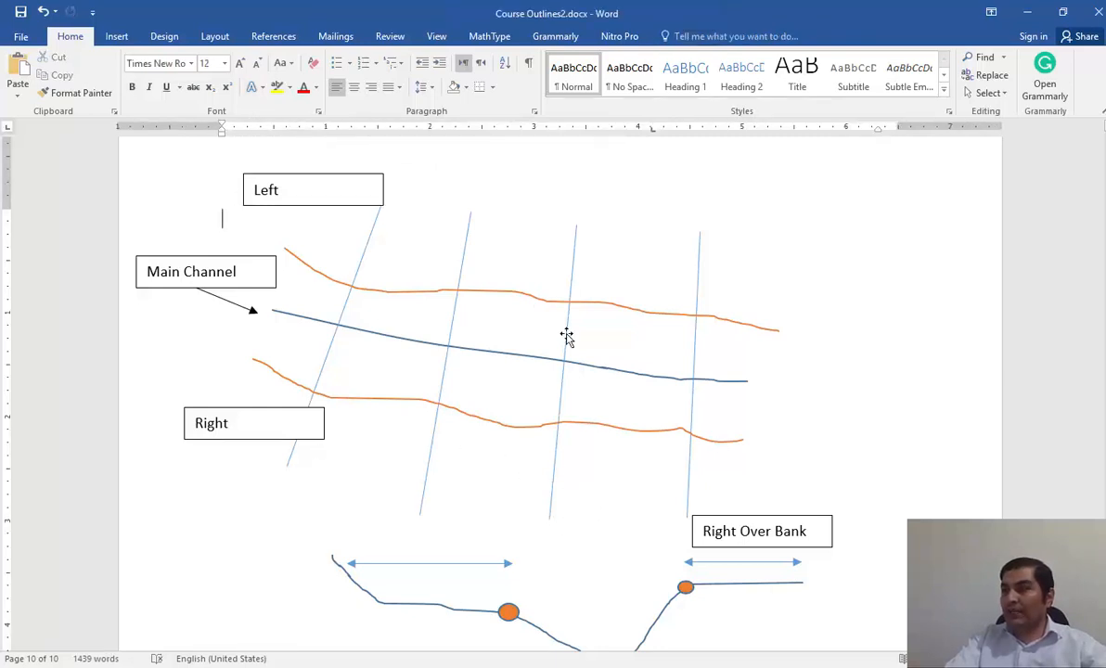
Draw three horizontal water-level lines across the profile's main channel, from about 1.01" wide at the lowest to about 1.54" wide at the highest.
scroll(789, 535, down, 1)
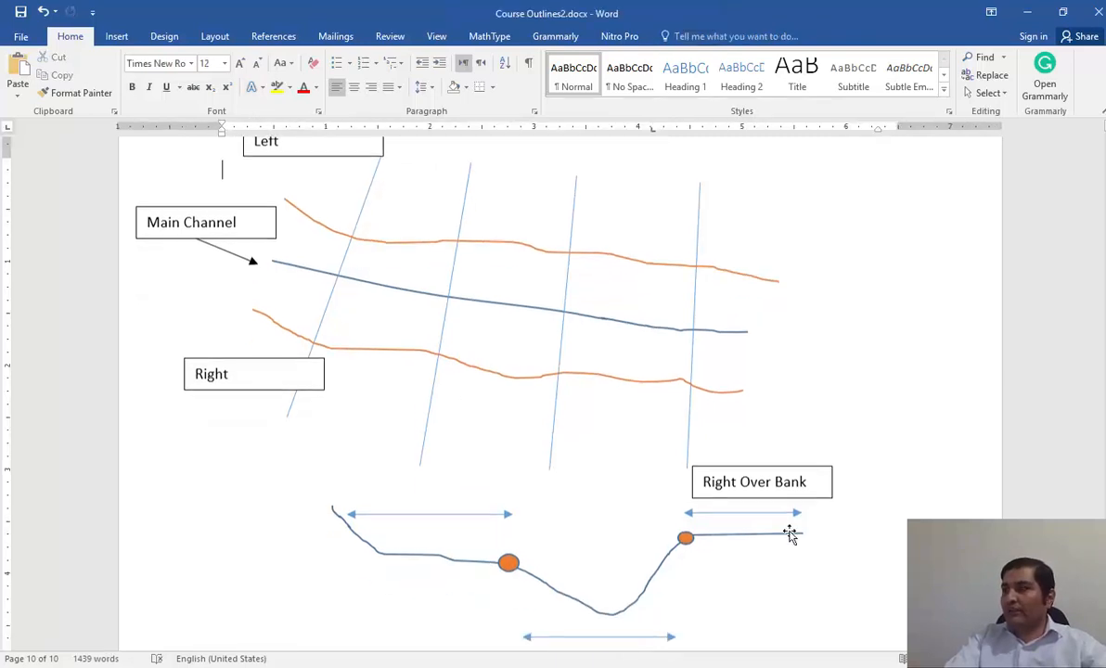
click(116, 36)
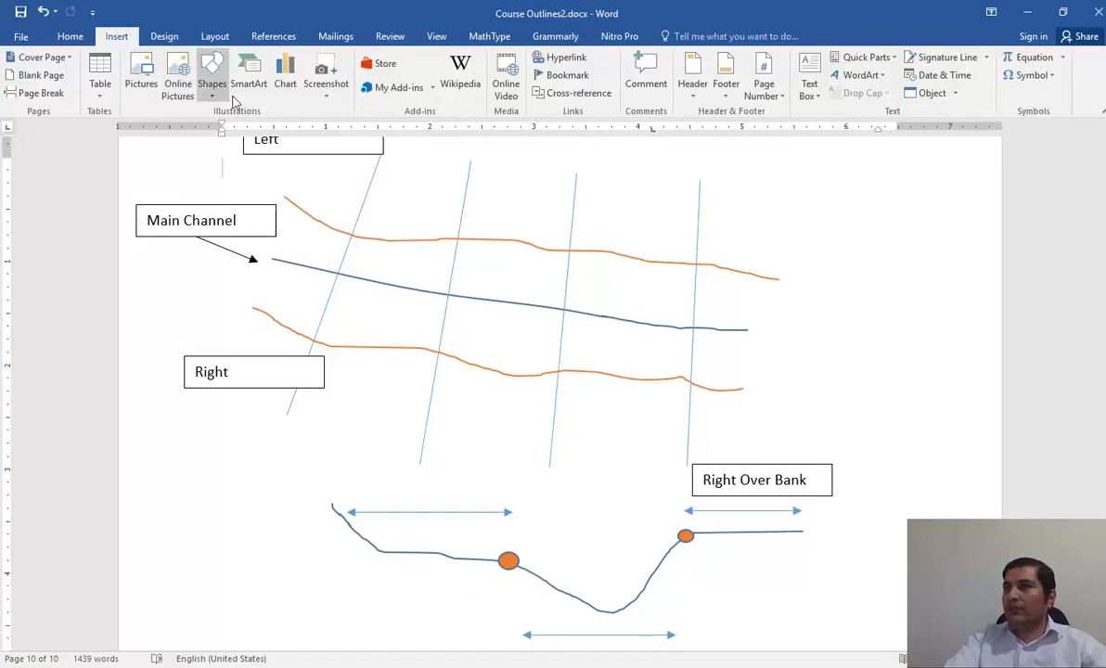
click(212, 79)
click(222, 126)
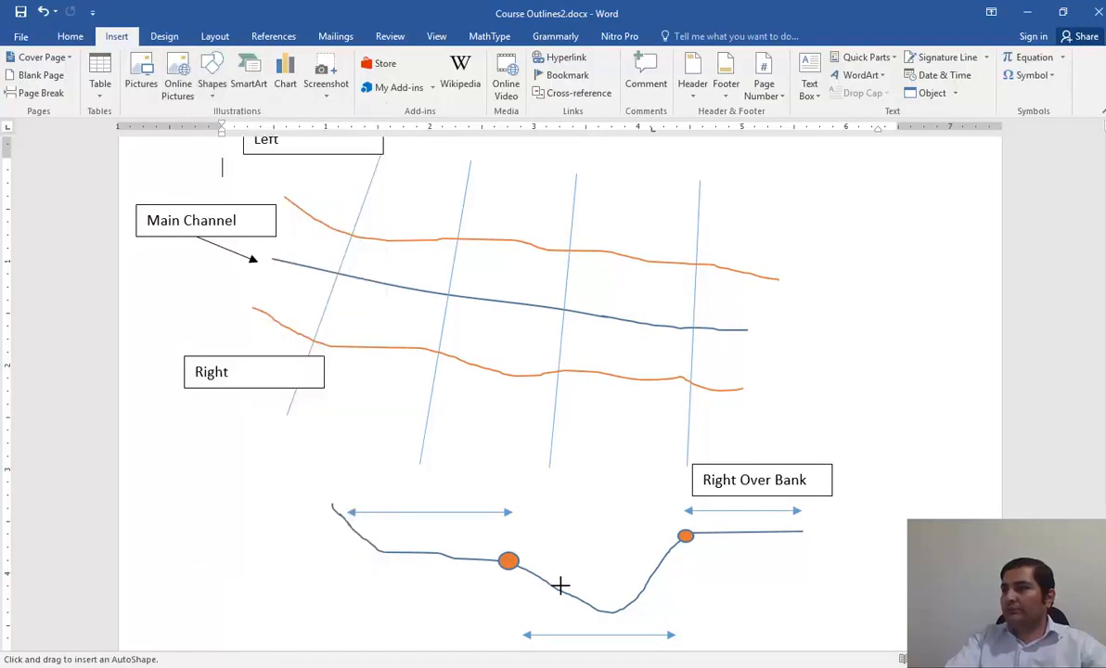
scroll(560, 585, down, 1)
drag(542, 529, 596, 527)
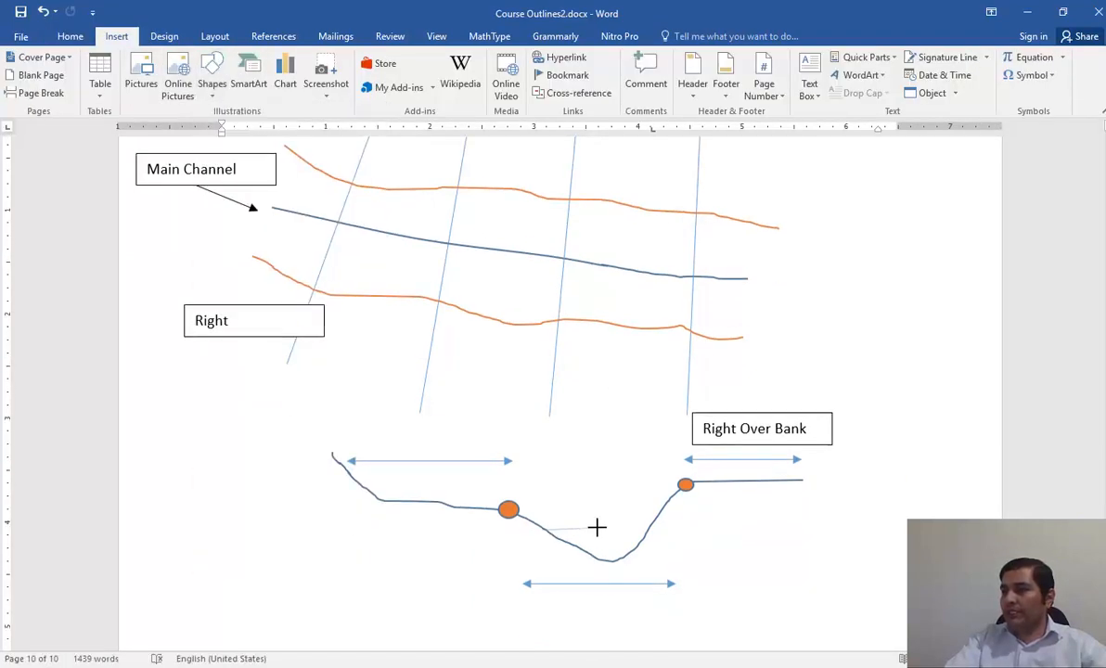
drag(646, 532, 647, 532)
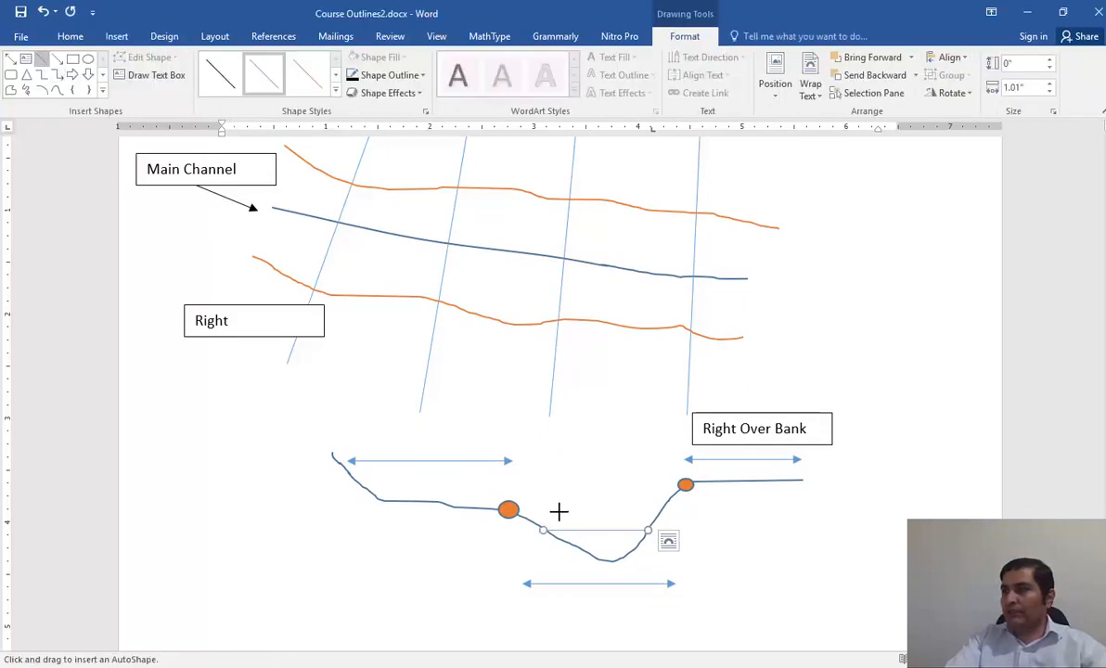
drag(528, 517, 661, 518)
click(42, 57)
drag(508, 509, 669, 508)
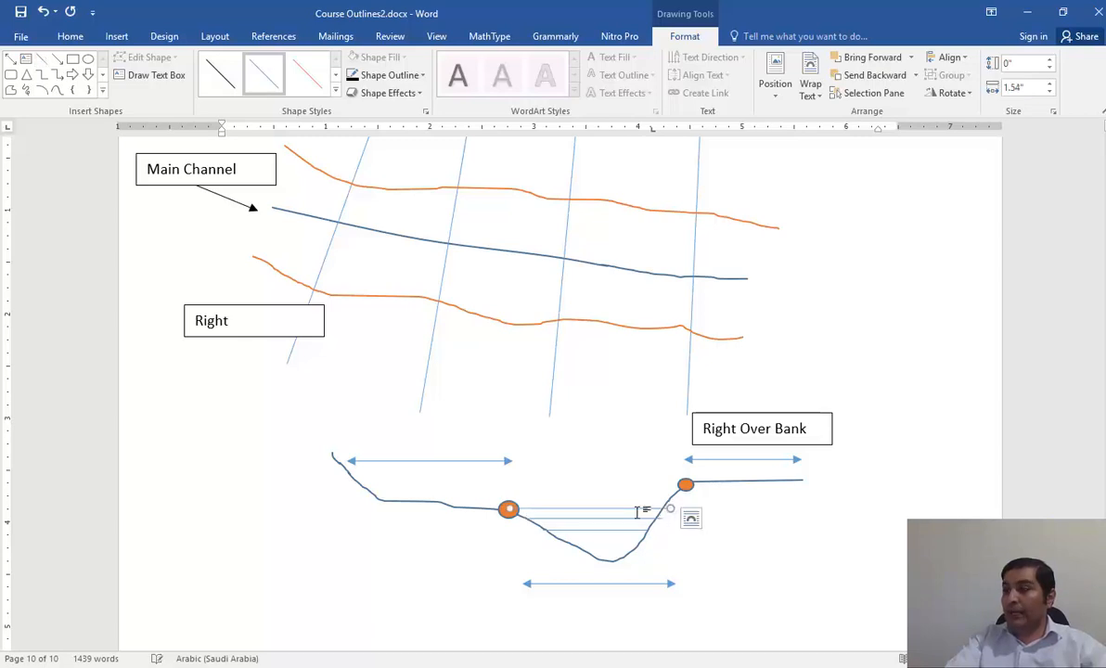
click(752, 516)
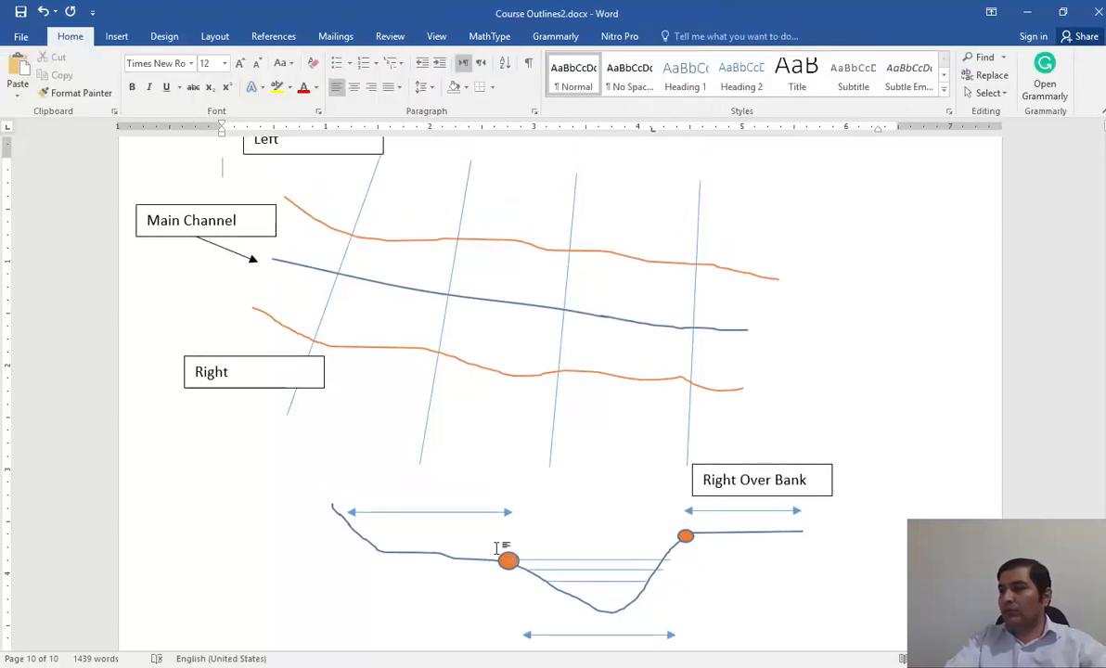
Sketch a freehand overflow curve about 1.19" wide and 0.23" high from the main channel over the left overbank, and delete it.
scroll(383, 387, down, 1)
click(116, 36)
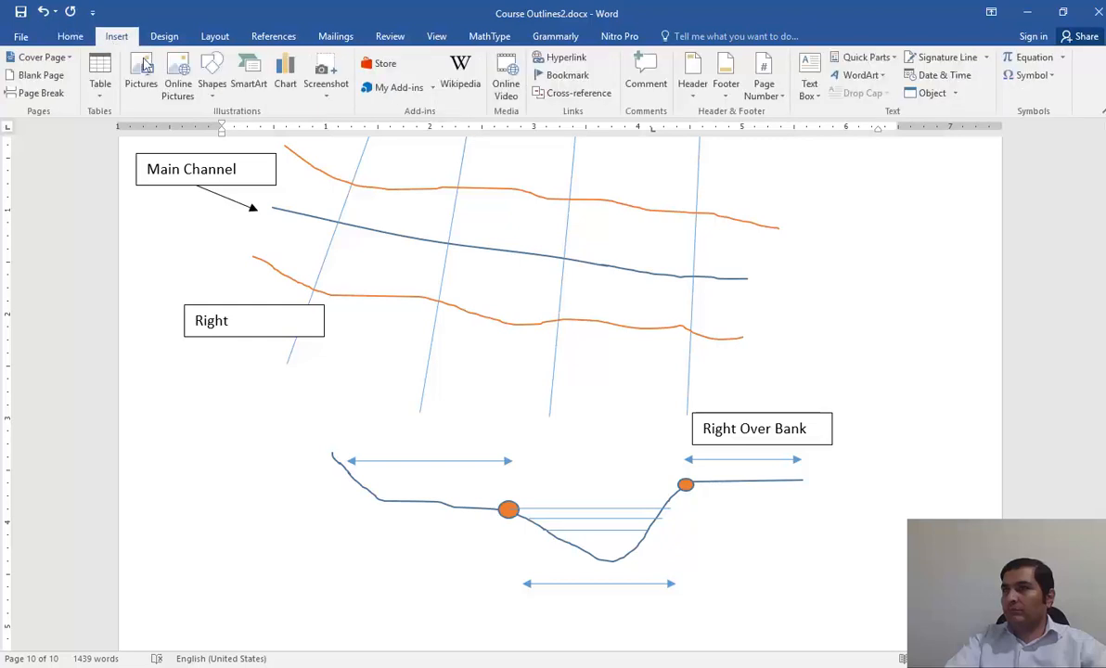
click(213, 97)
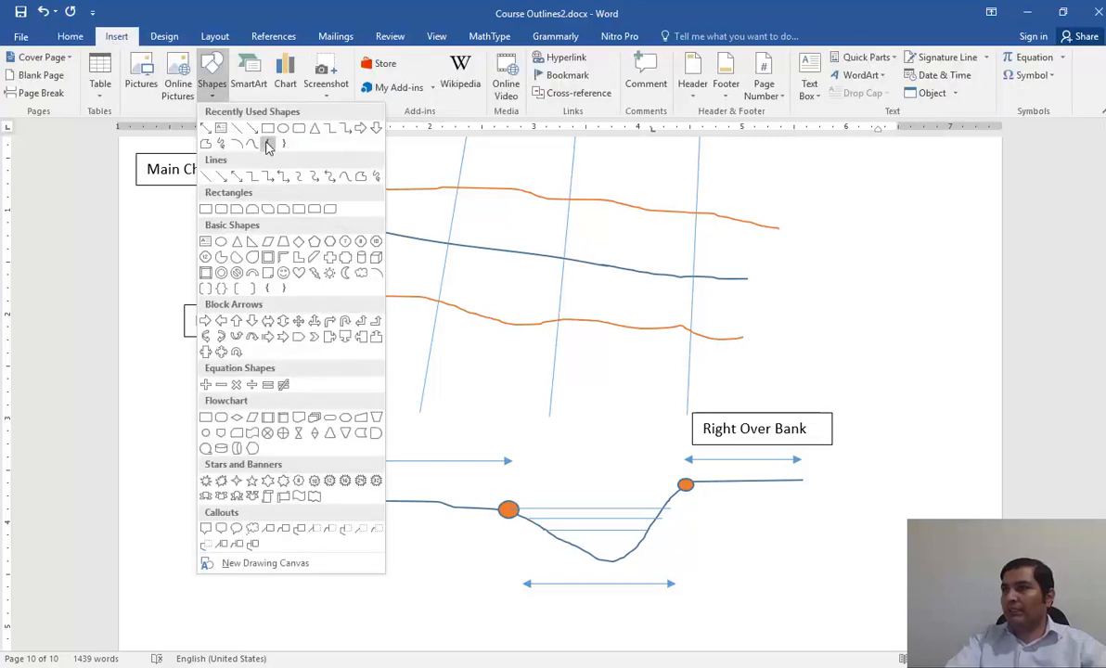
click(221, 143)
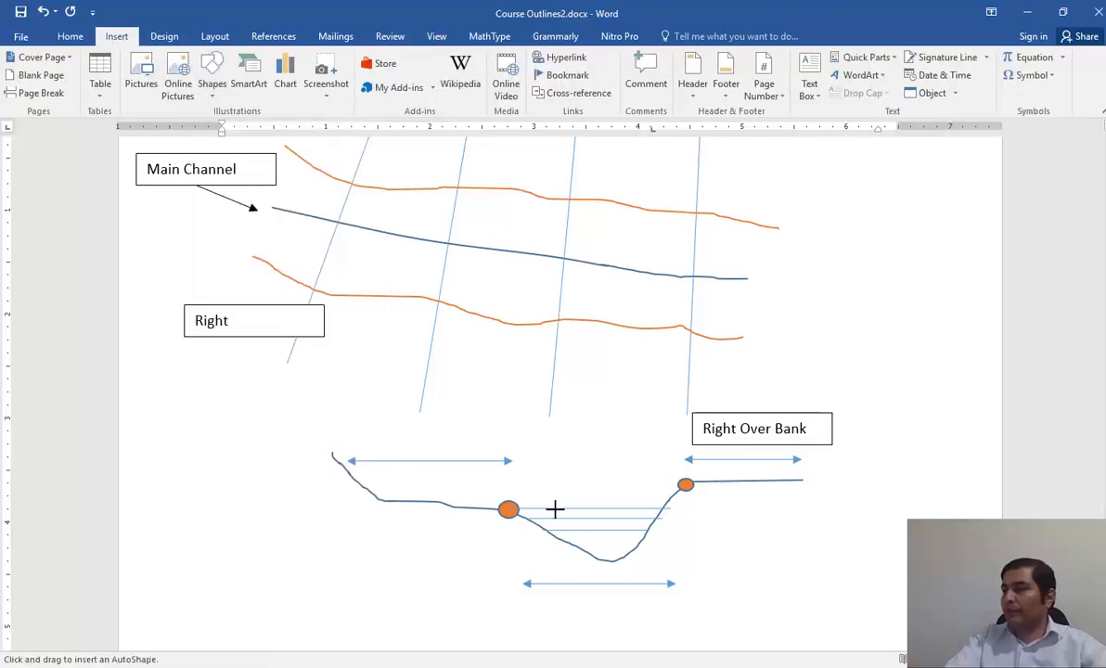
drag(553, 496, 509, 475)
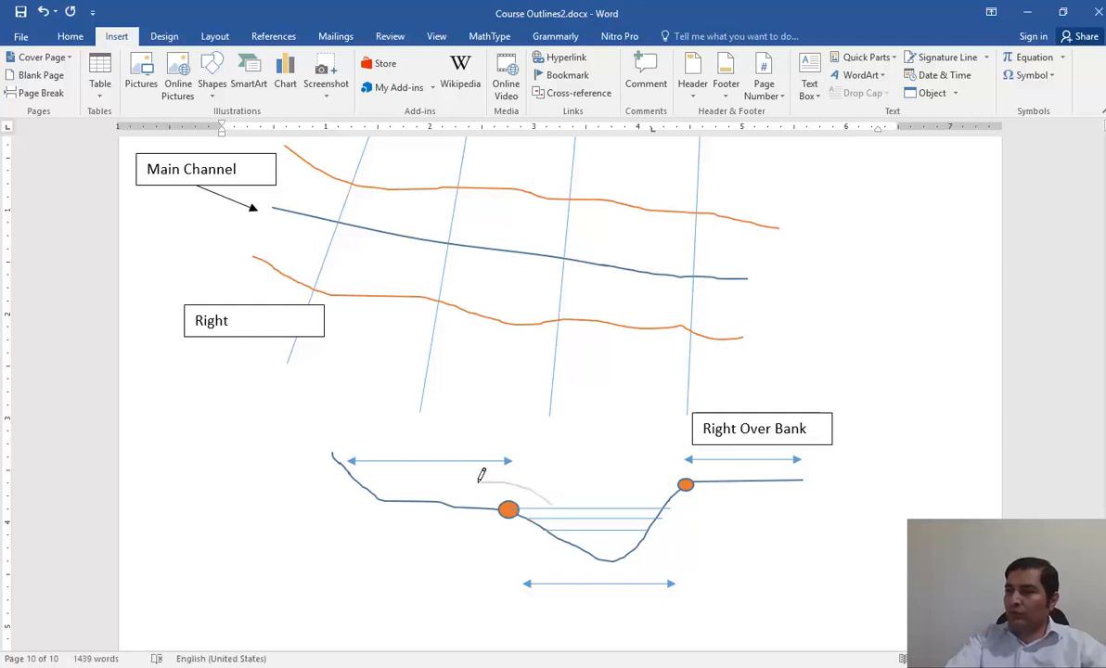
drag(436, 478, 429, 481)
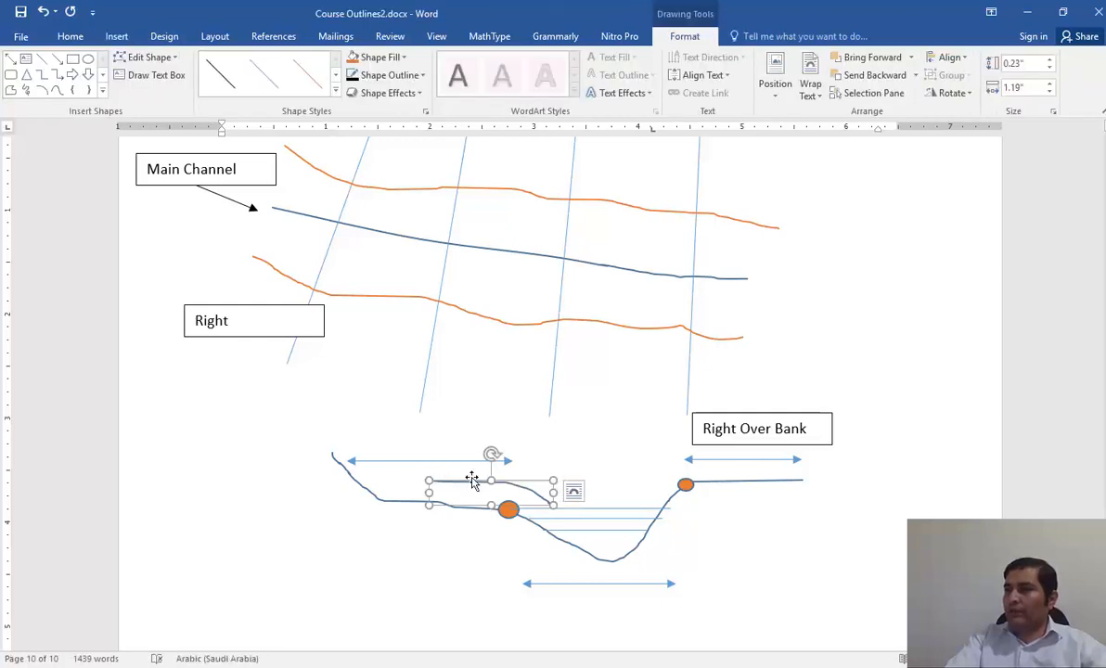
key(Delete)
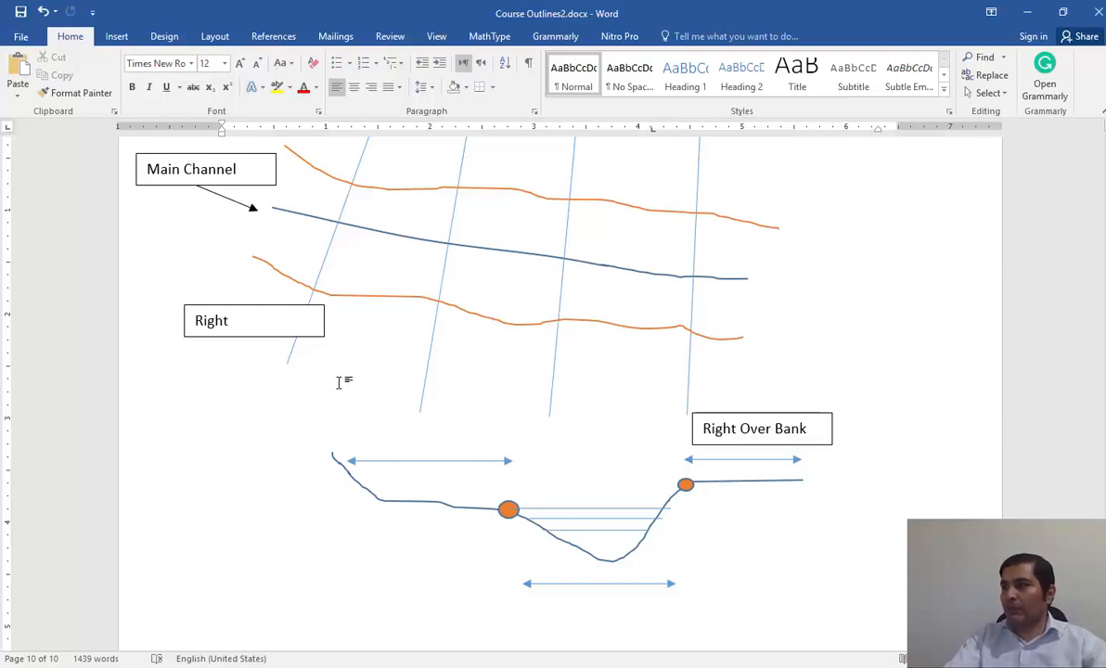
Switch to the HEC-RAS cross section editor and go through the LOB, Channel and ROB downstream reach length fields.
scroll(338, 382, up, 2)
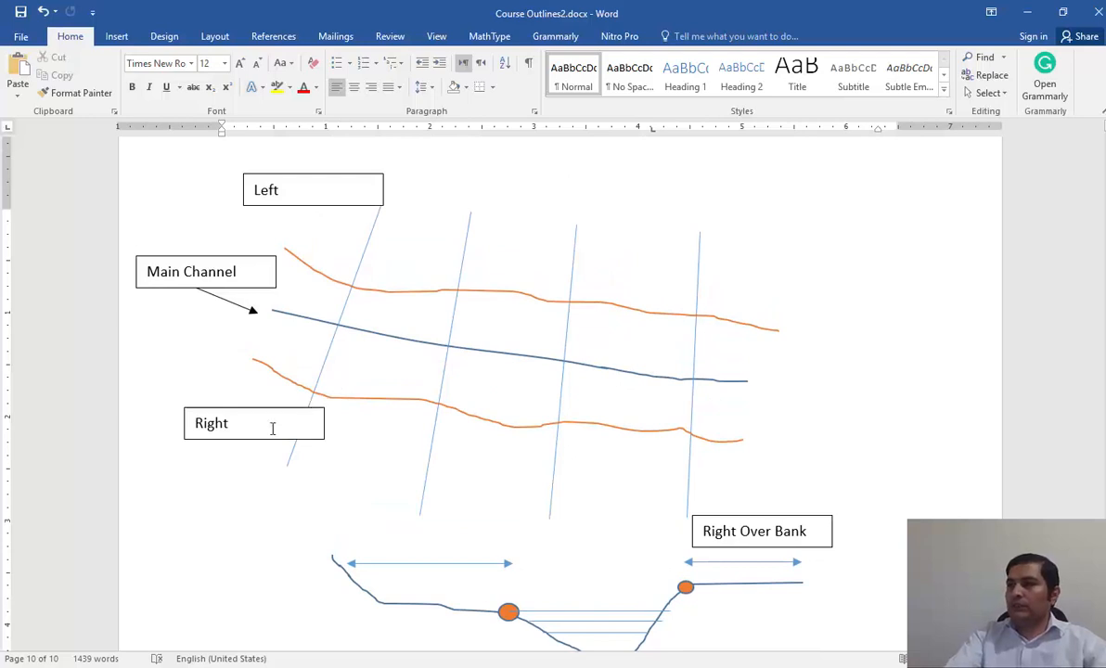
click(668, 666)
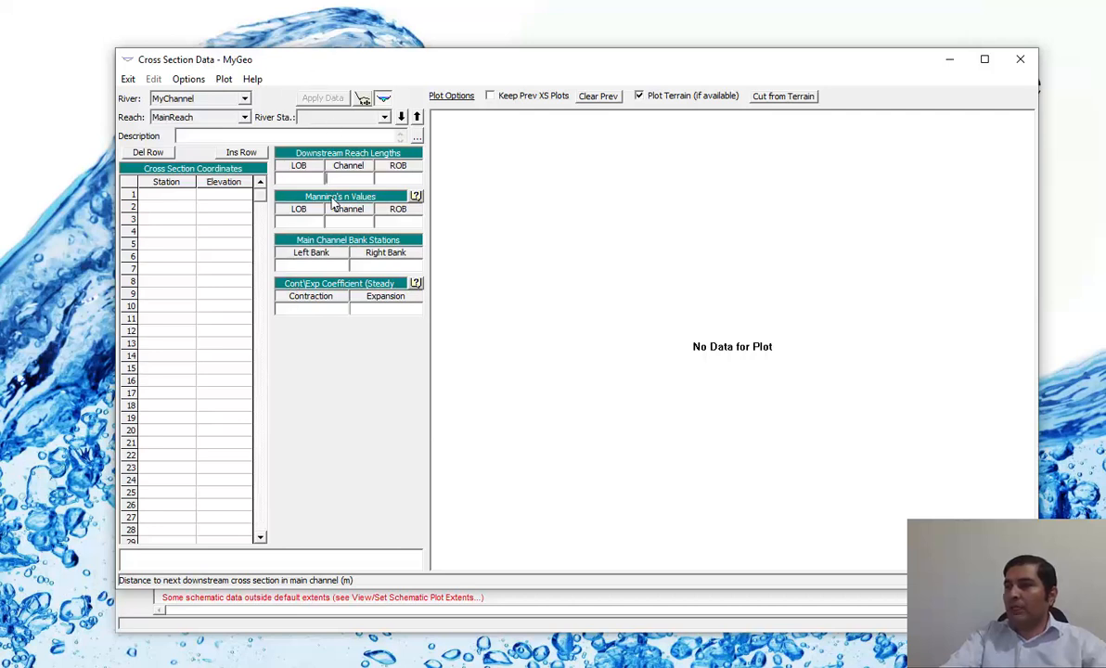
click(299, 177)
key(Tab)
key(Tab)
Return to the Word sketch and draw a double-headed arrow about 0.84" wide and 0.22" high between the first two cross sections' upper ends.
key(alt+Tab)
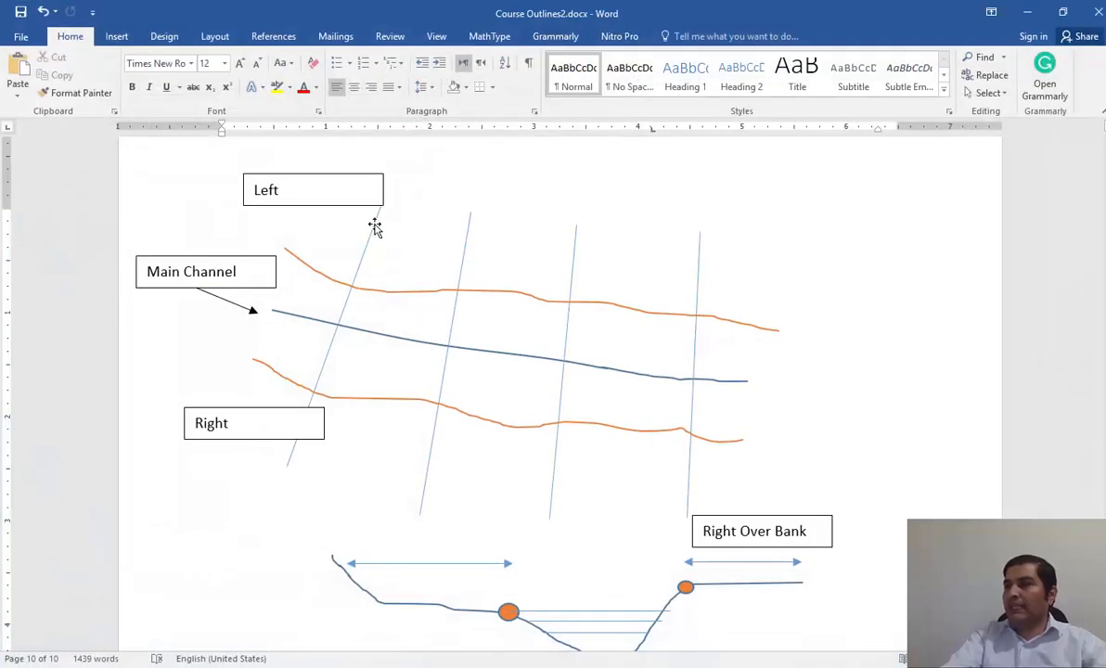
click(375, 228)
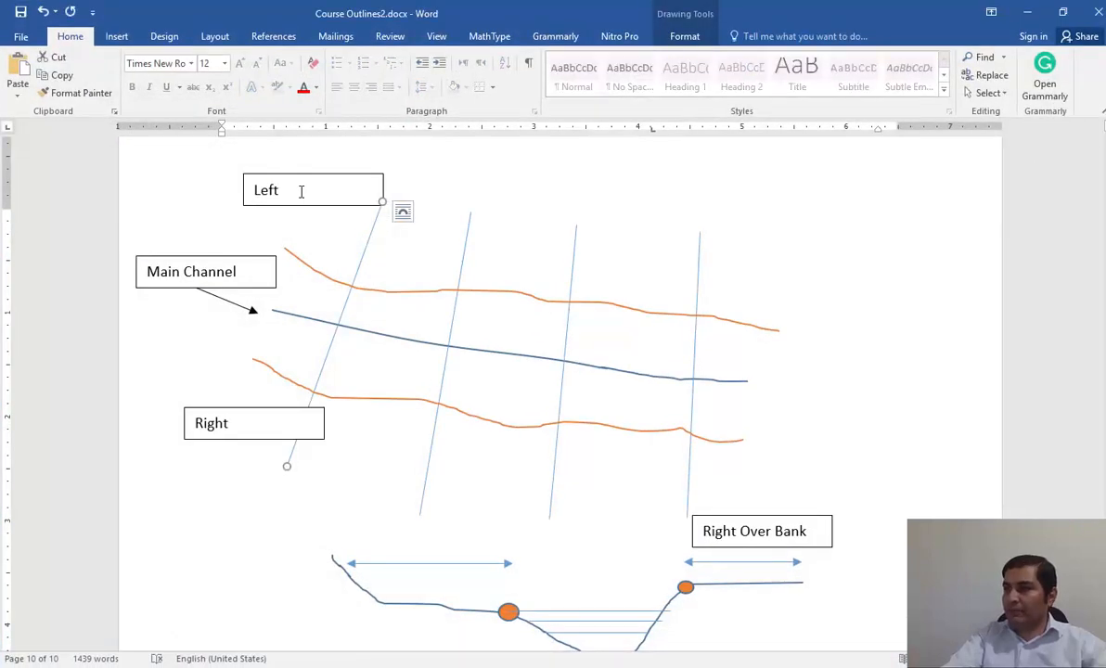
click(301, 191)
click(372, 235)
click(464, 251)
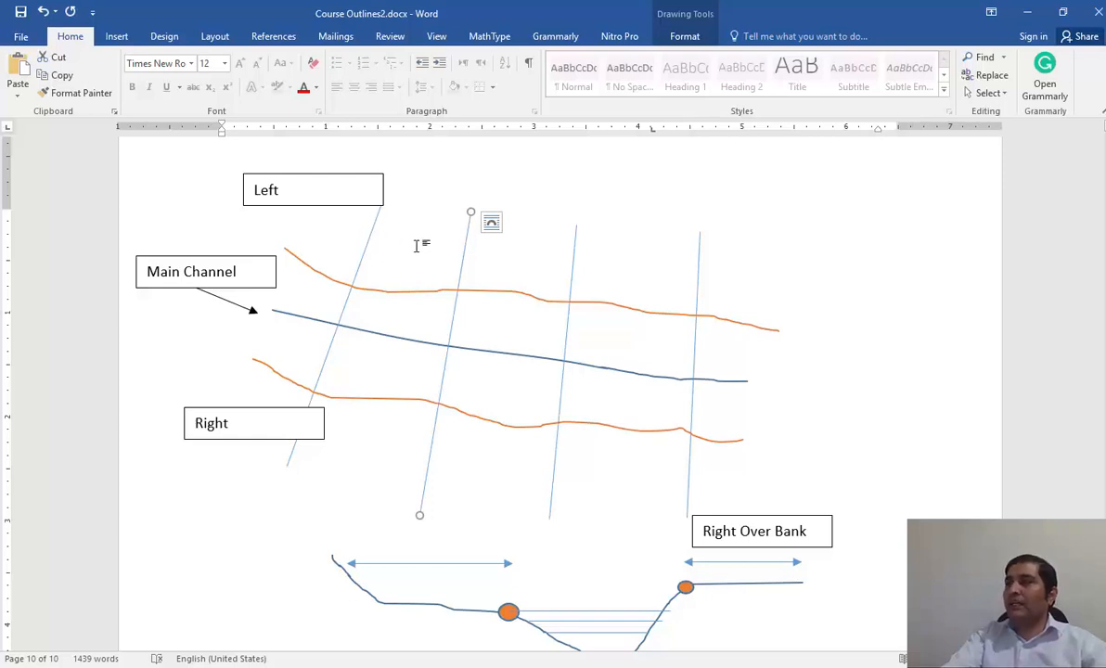
click(117, 38)
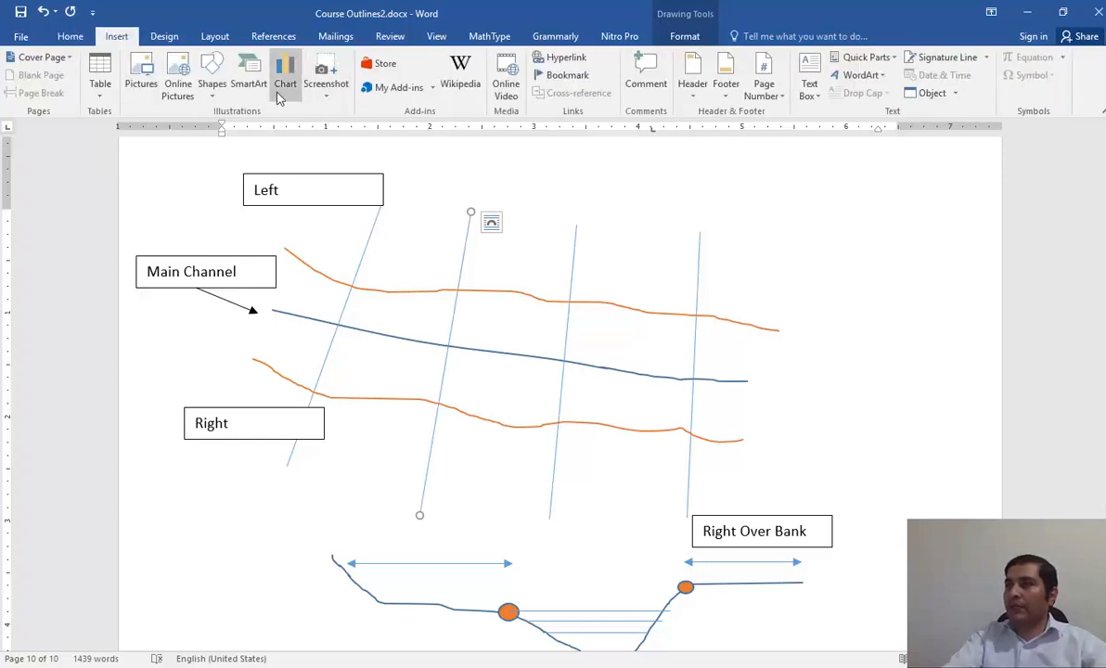
click(209, 90)
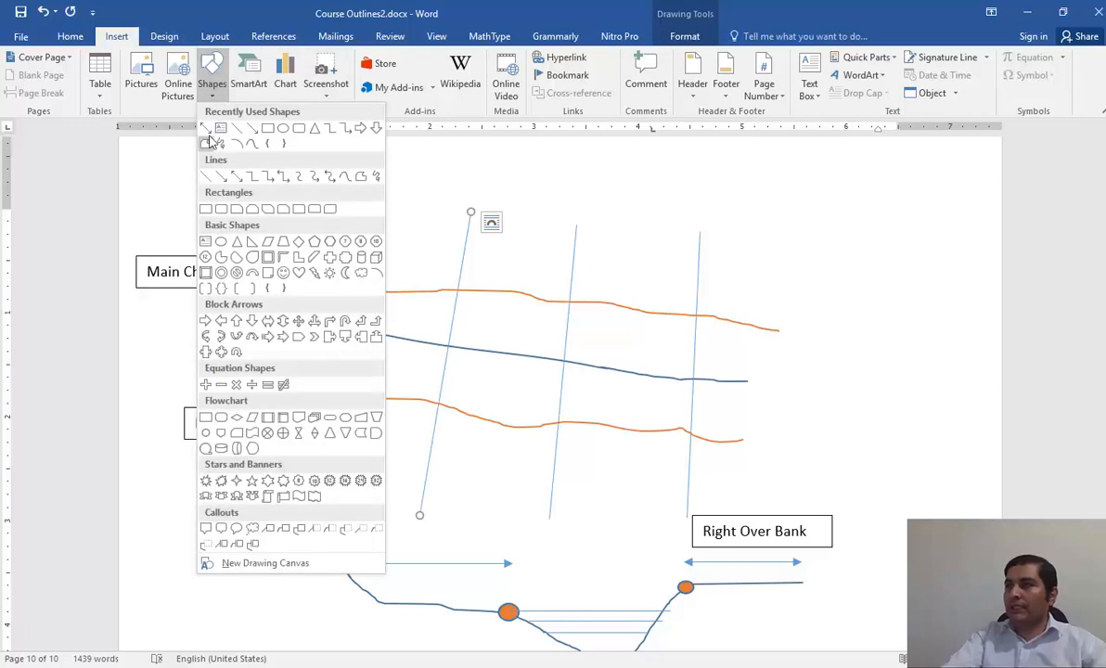
click(206, 128)
drag(377, 216, 464, 238)
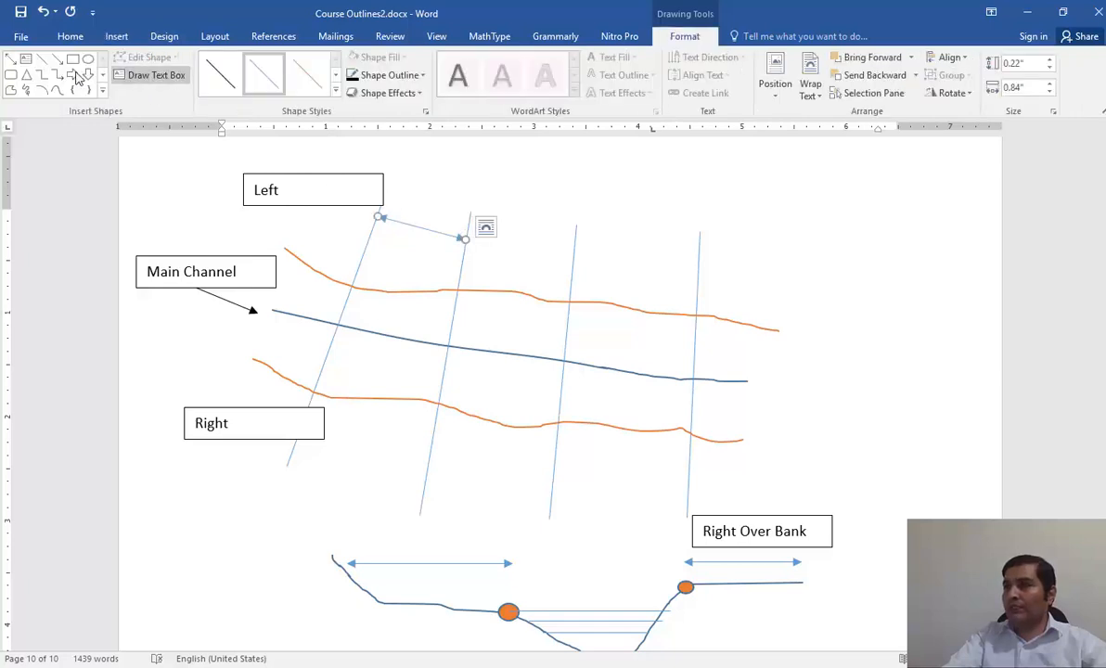
Draw double-headed arrows between the first two cross sections: about 1.26" wide at their lower ends and about 1.05" wide along the main channel.
click(11, 57)
drag(295, 455, 421, 491)
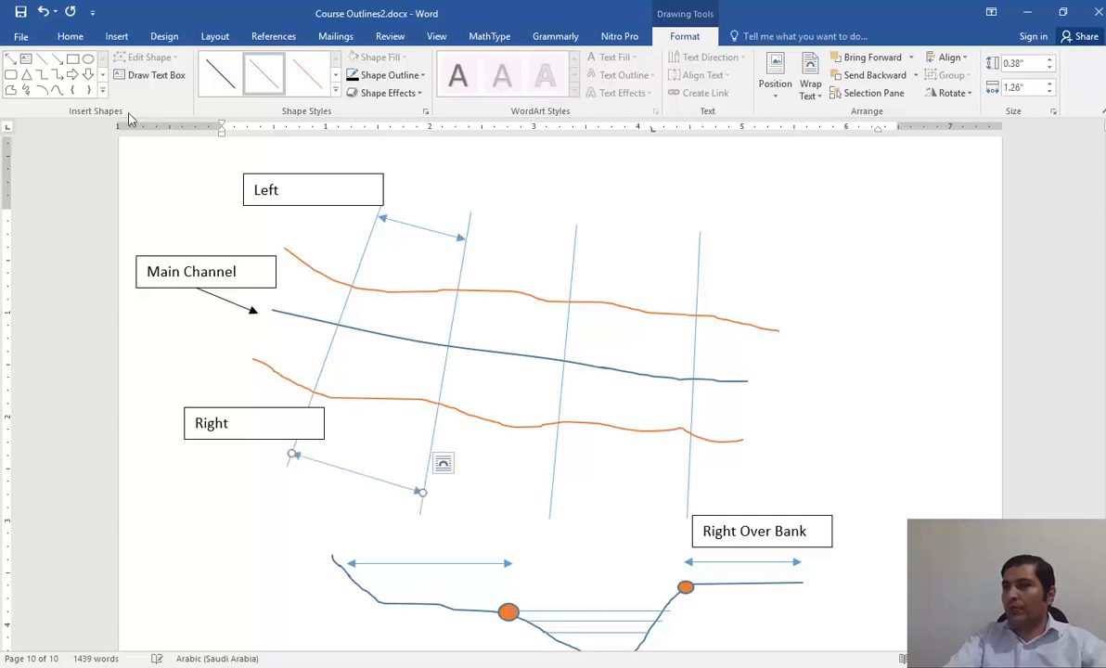
click(11, 58)
drag(339, 326, 446, 347)
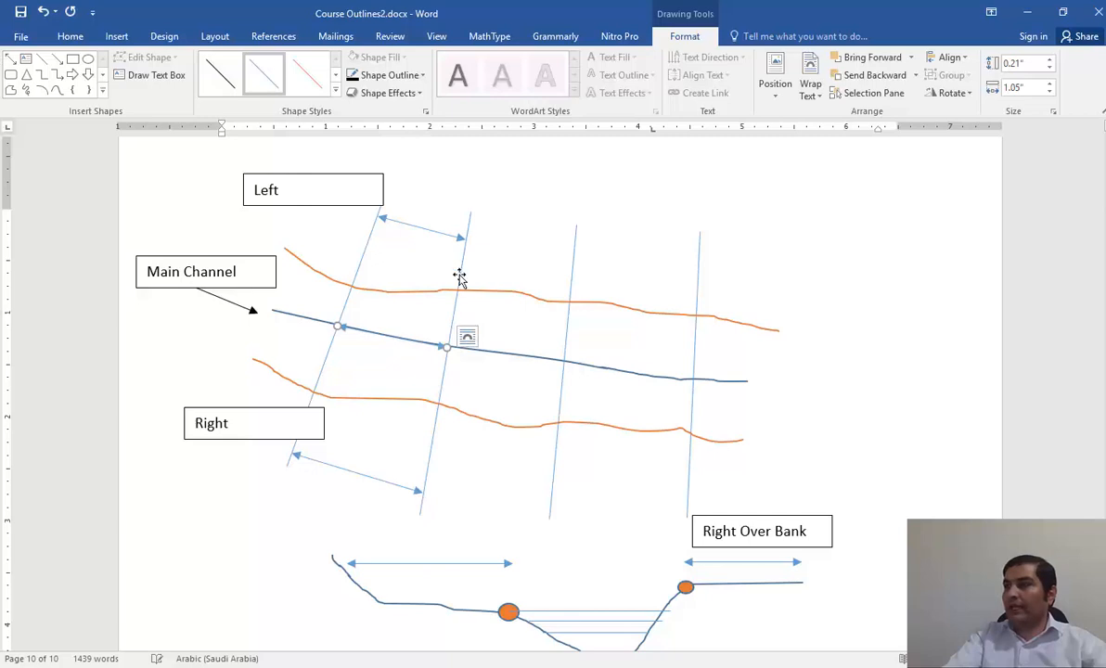
Draw three double-headed arrows between the second and third cross sections, about 1.04" wide at the upper ends, 1.08" at mid-channel and 1.2" at the lower ends.
click(470, 217)
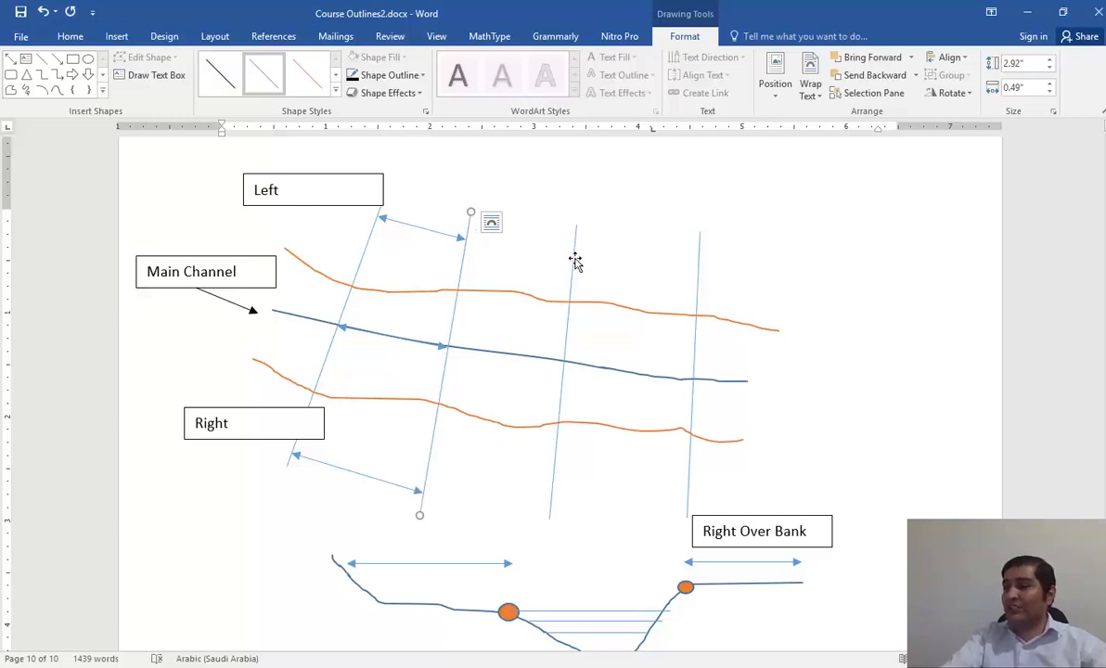
click(10, 58)
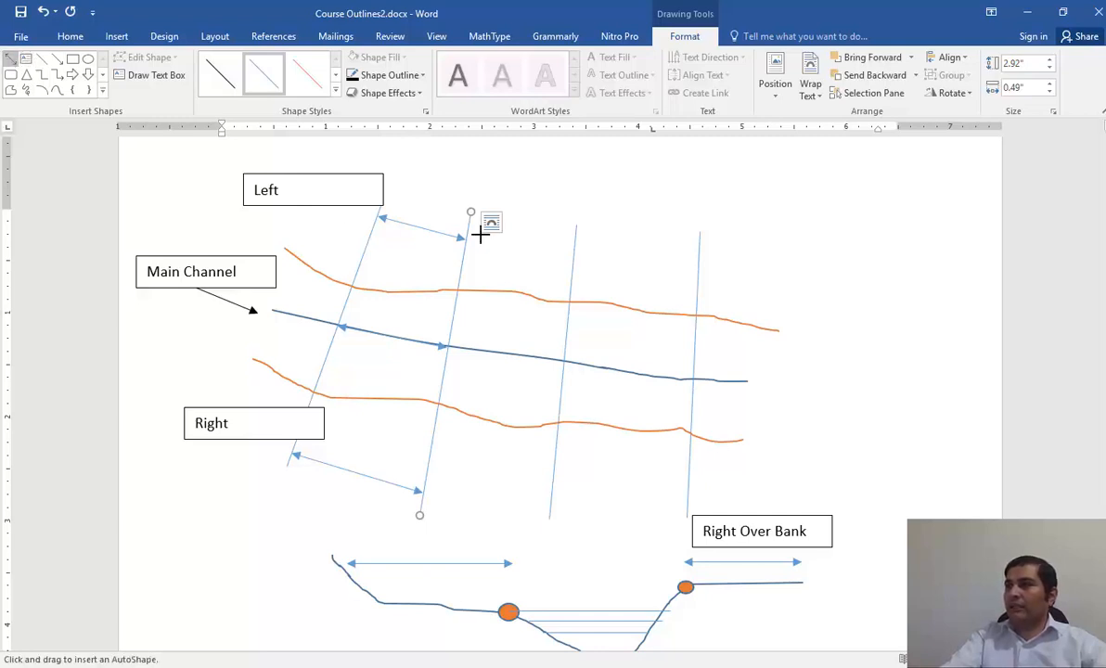
drag(470, 239, 574, 249)
click(10, 59)
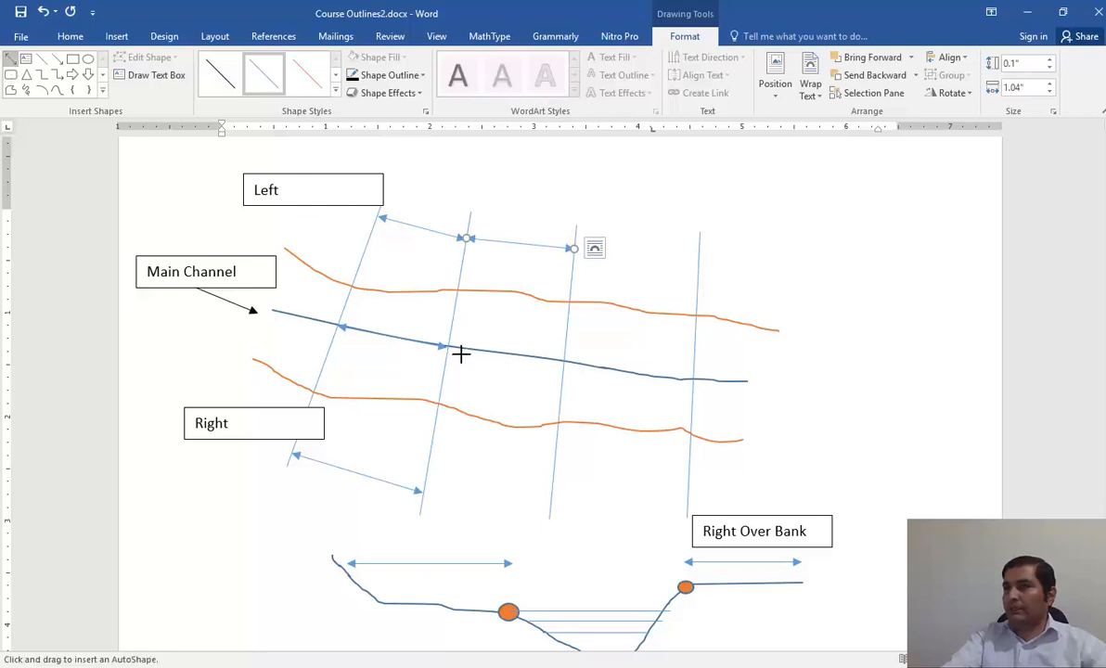
drag(449, 342, 562, 353)
click(9, 58)
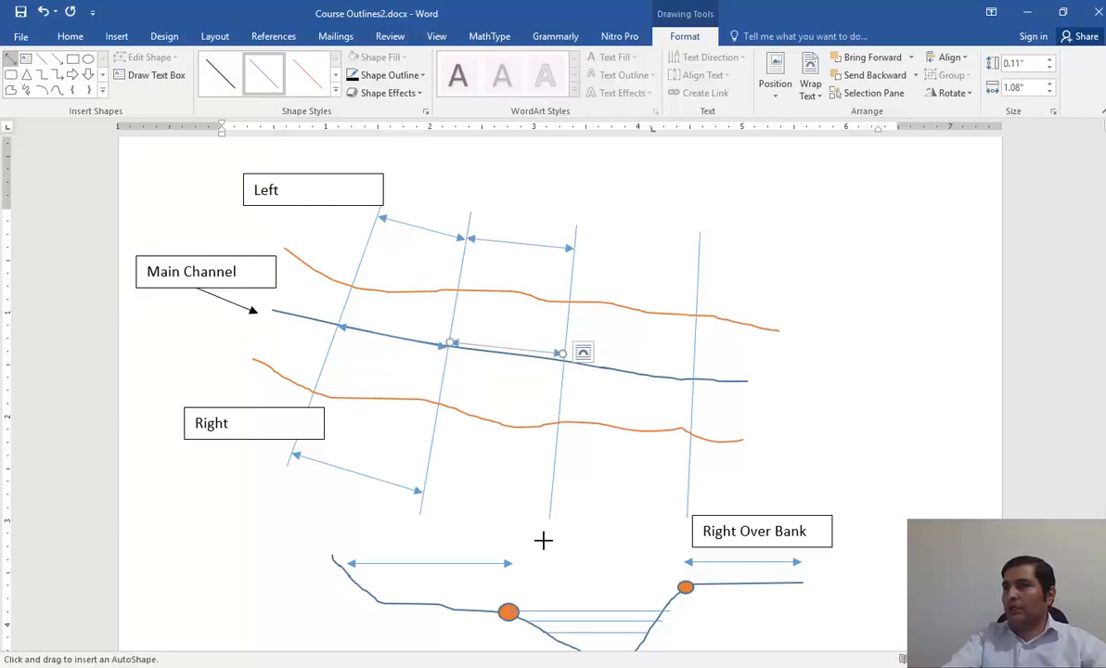
drag(421, 493, 549, 502)
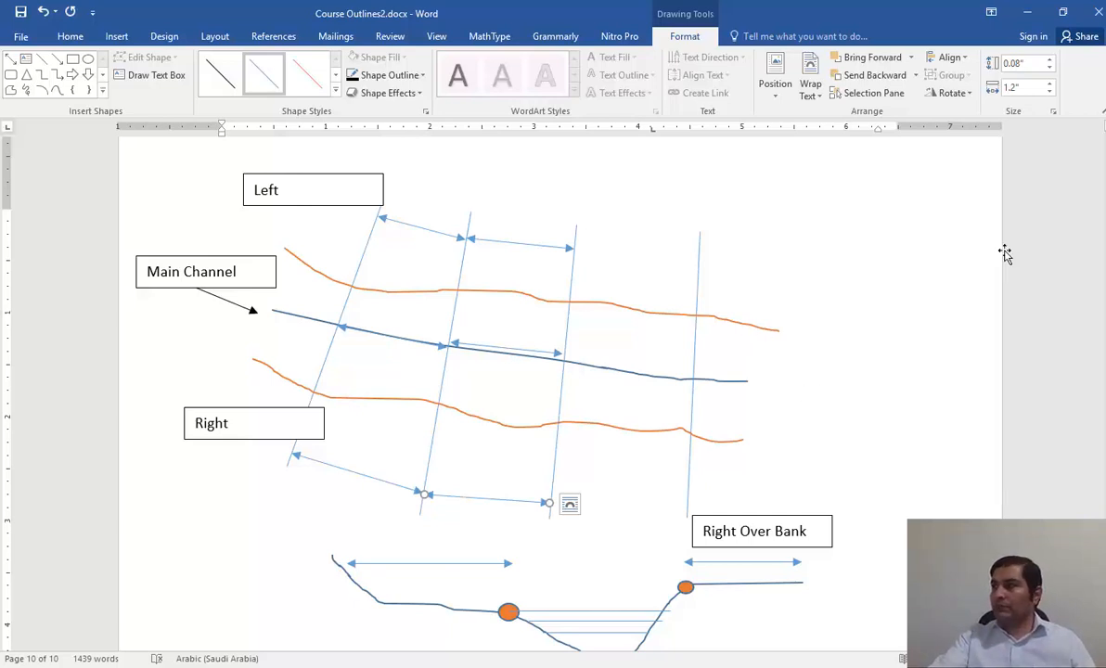
Switch to the HEC-RAS cross section editor and go to the first row's Elevation and Station fields.
click(1027, 11)
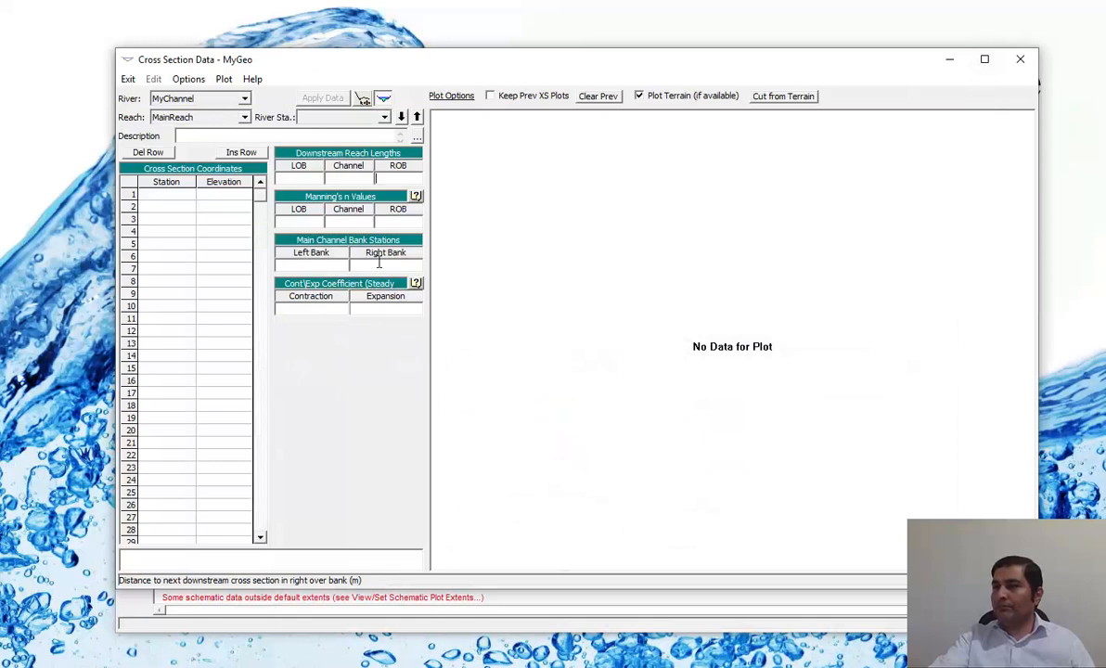
click(231, 197)
click(171, 196)
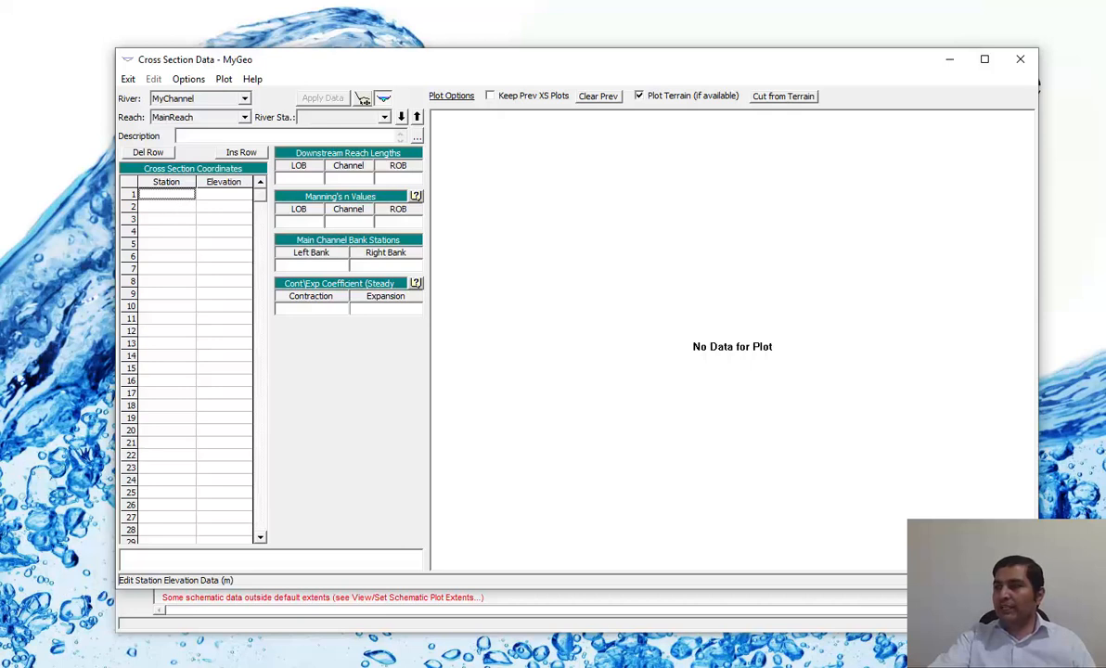
Return to the Word sketch and draw an upward axis arrow about 1.53" high beside the profile and a horizontal axis arrow from its base beneath the profile.
click(596, 665)
scroll(497, 532, down, 2)
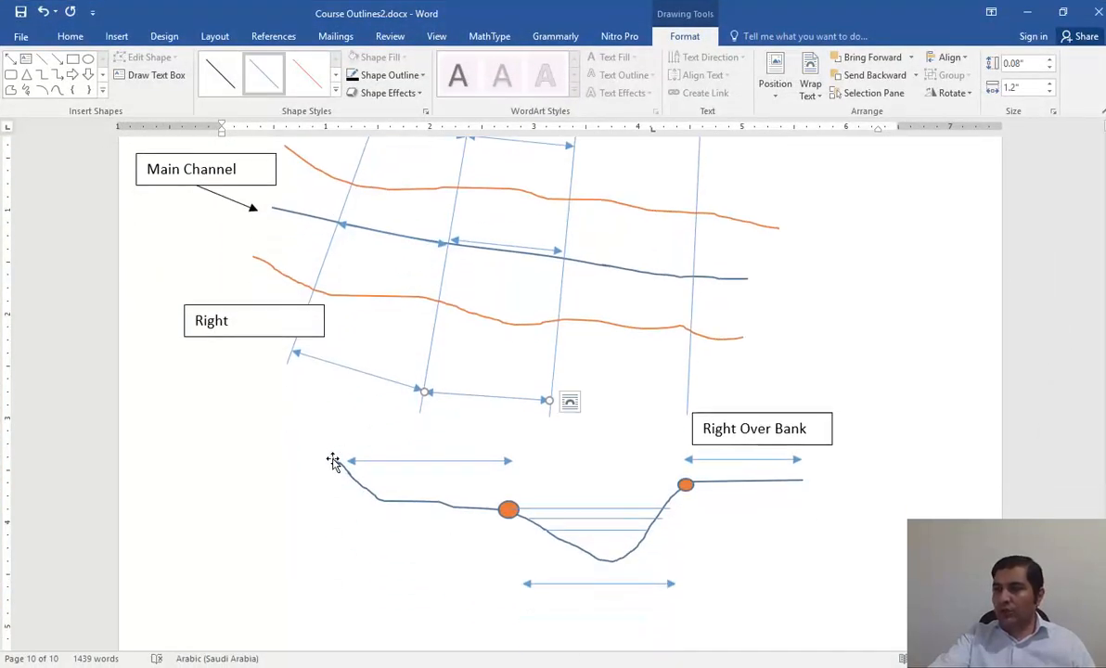
click(116, 36)
click(212, 91)
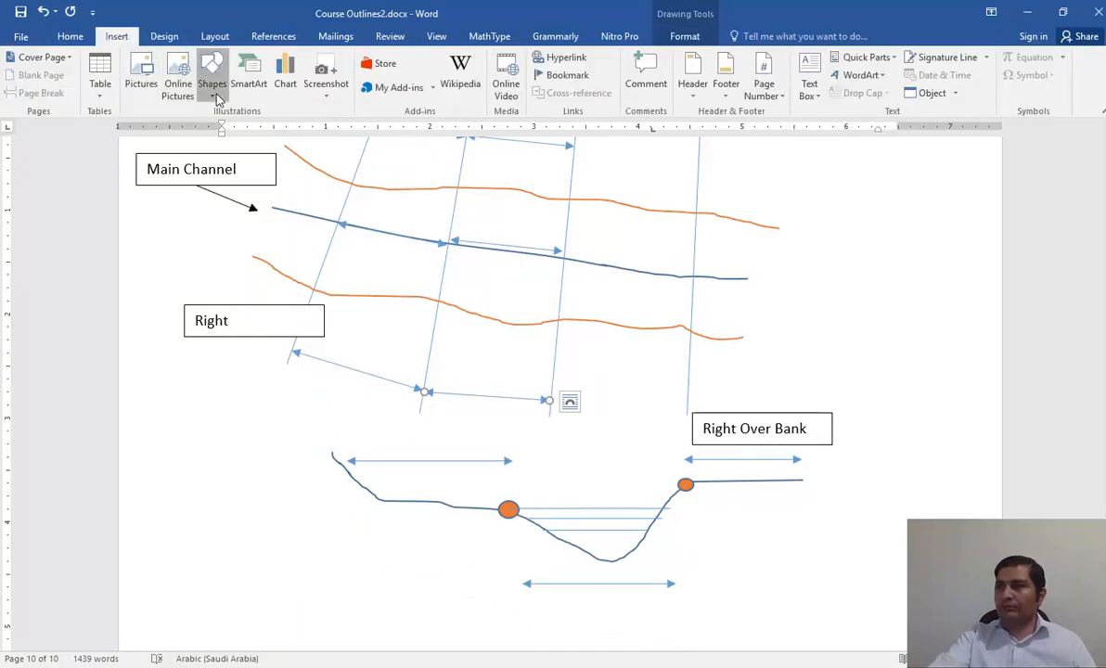
click(232, 127)
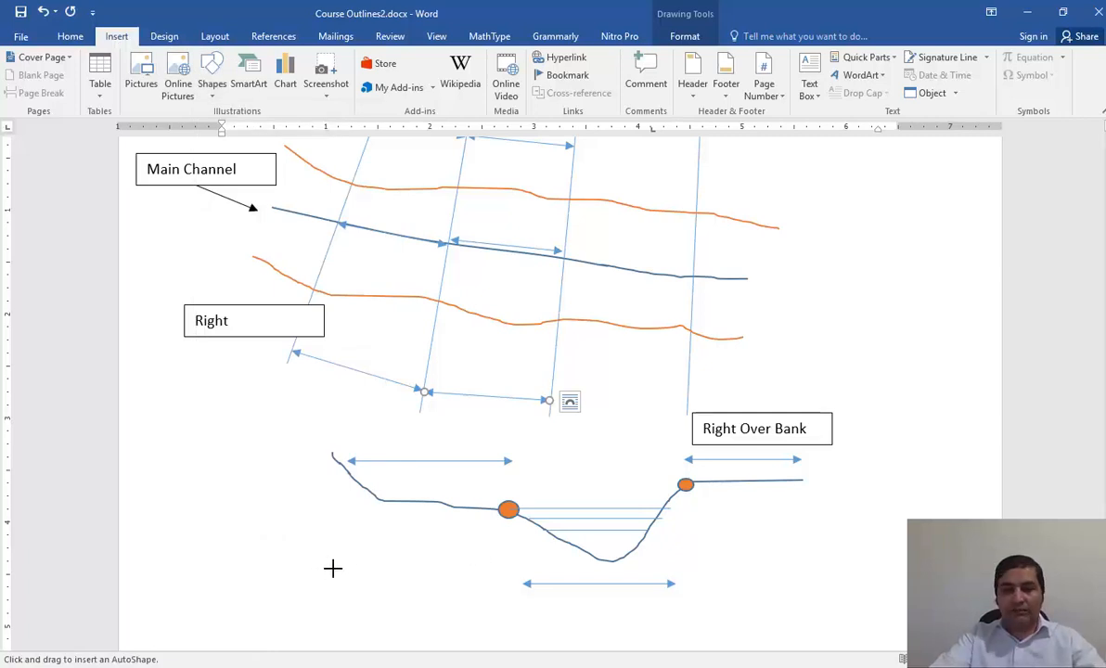
drag(333, 568, 333, 411)
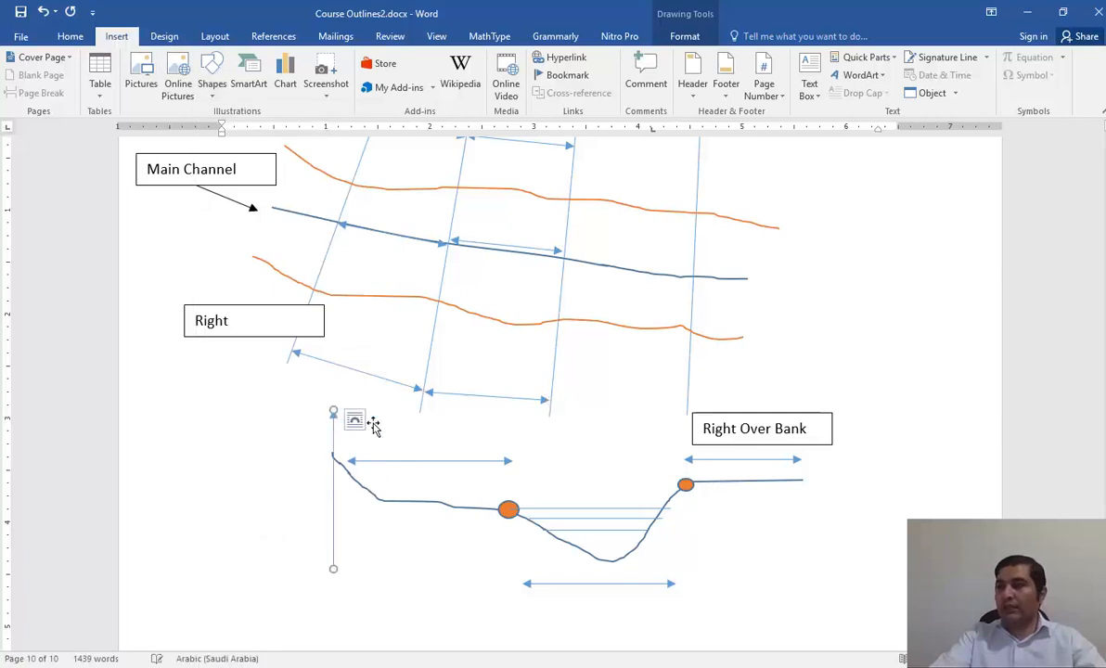
click(56, 57)
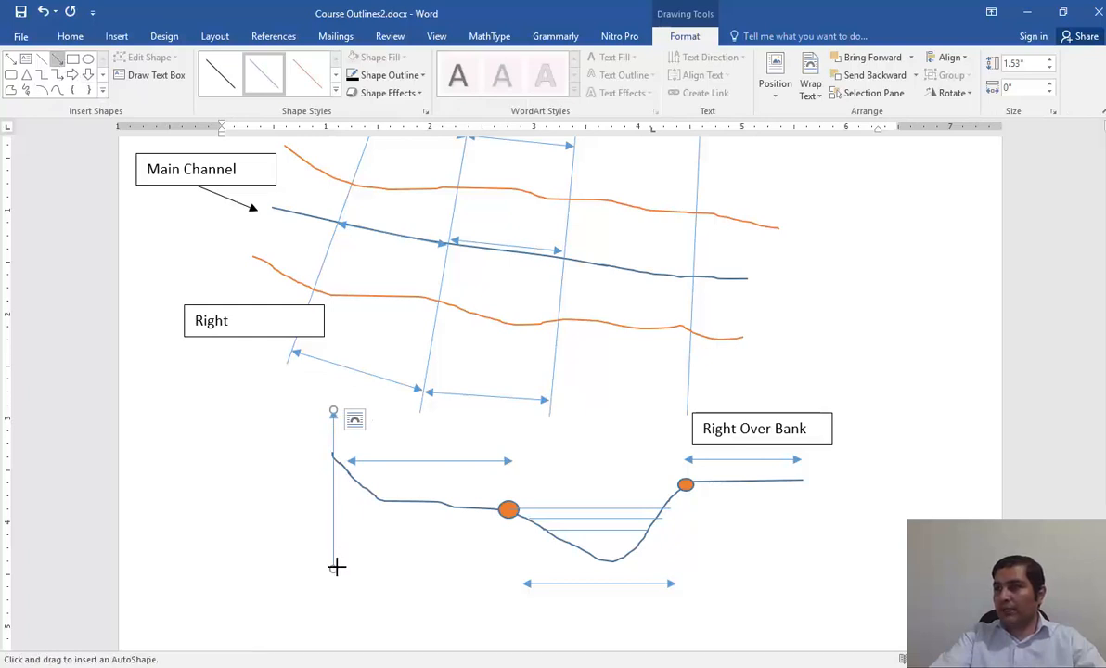
drag(333, 567, 872, 568)
Move the main channel's width arrow from below the profile to above the water-level lines, and select the vertical and horizontal axes in turn.
click(666, 583)
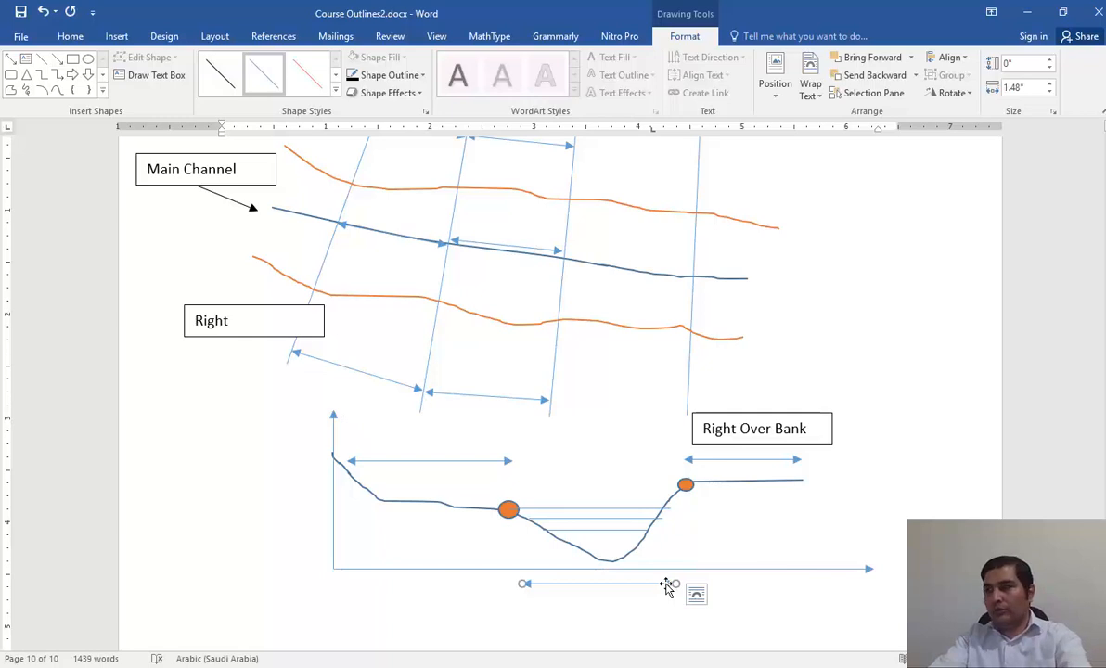
drag(667, 583, 662, 471)
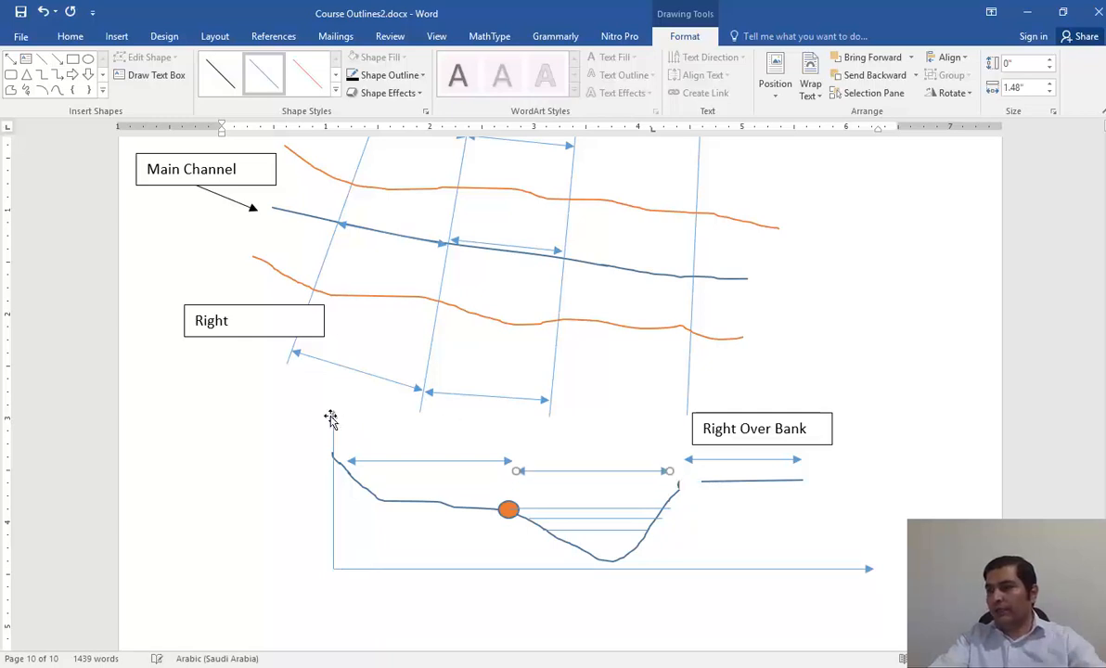
click(297, 513)
scroll(315, 466, down, 1)
click(334, 421)
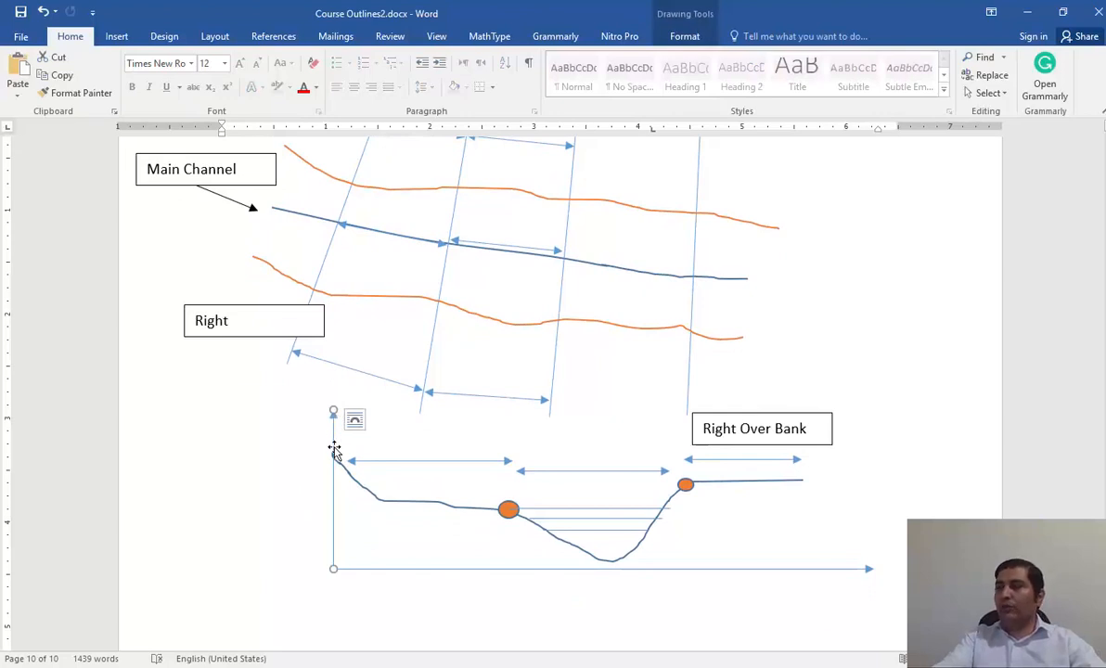
click(867, 570)
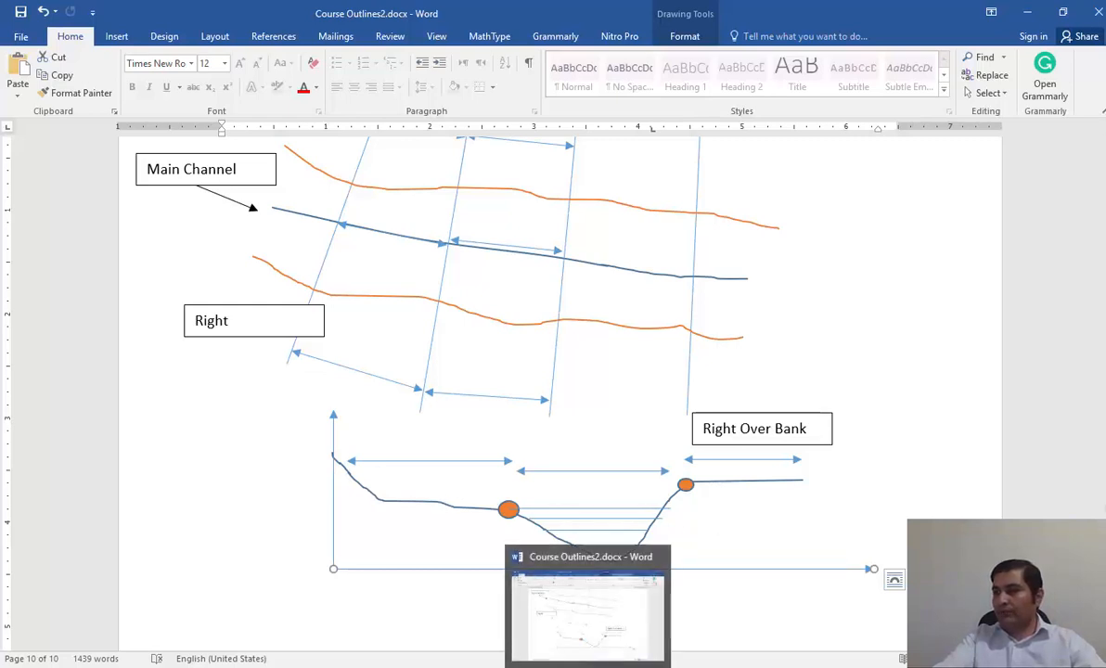
Switch to PDF-XChange Editor and examine the compound channel's details table and numbered cross-section figure.
click(625, 665)
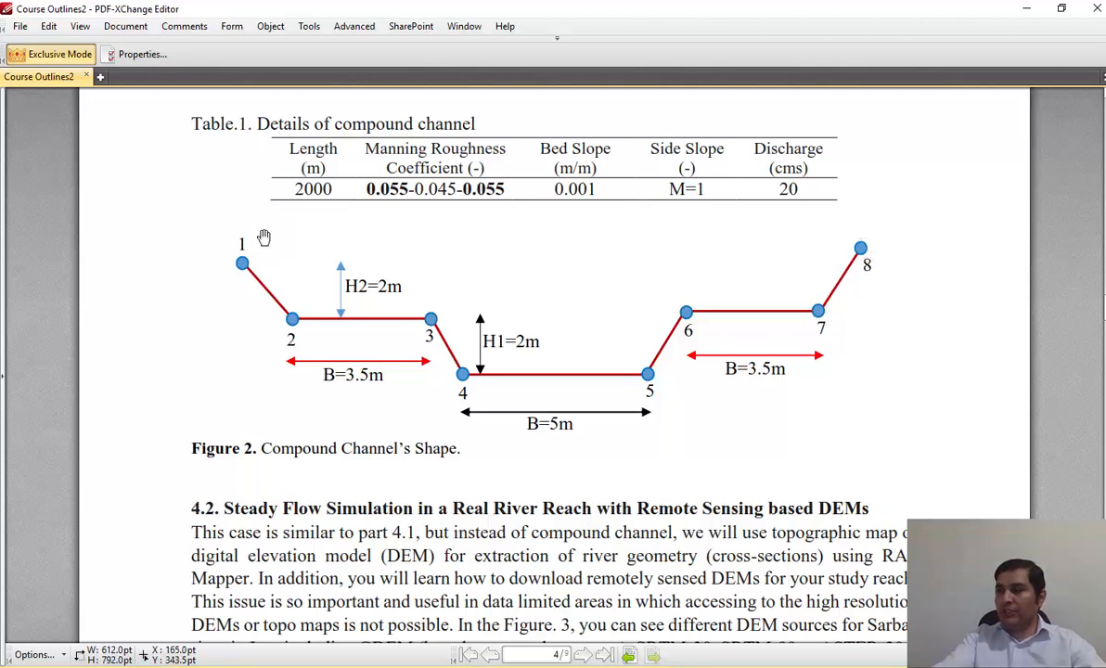
click(1026, 11)
click(559, 666)
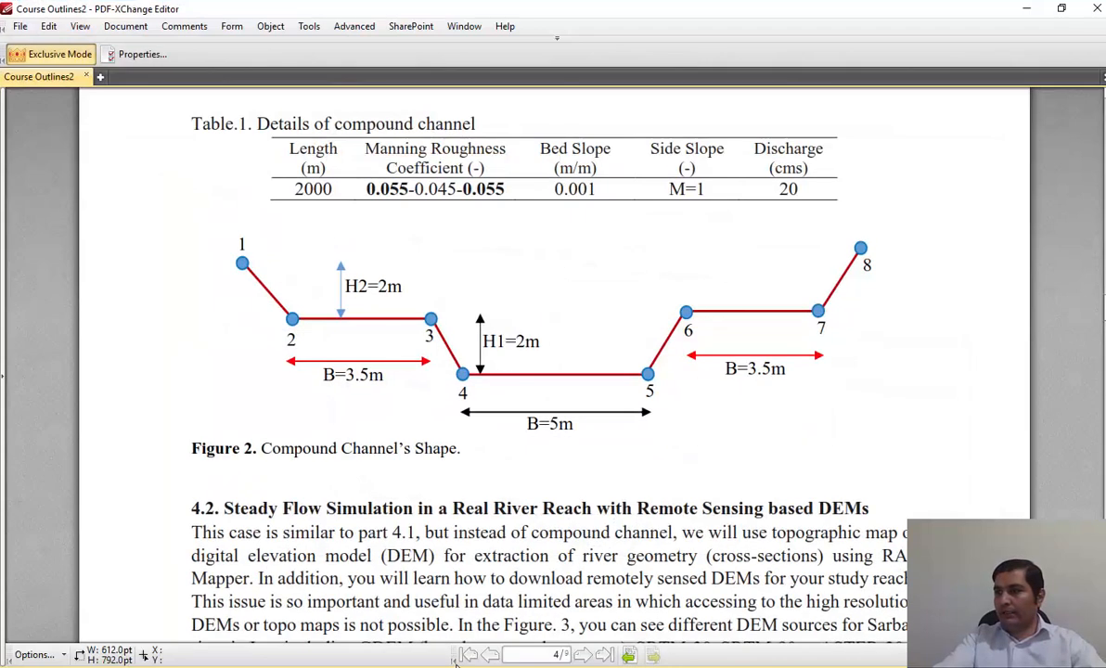
mouse_move(456, 662)
Switch to the HEC-RAS cross section editor and try to enter a station in the empty coordinates table.
click(640, 566)
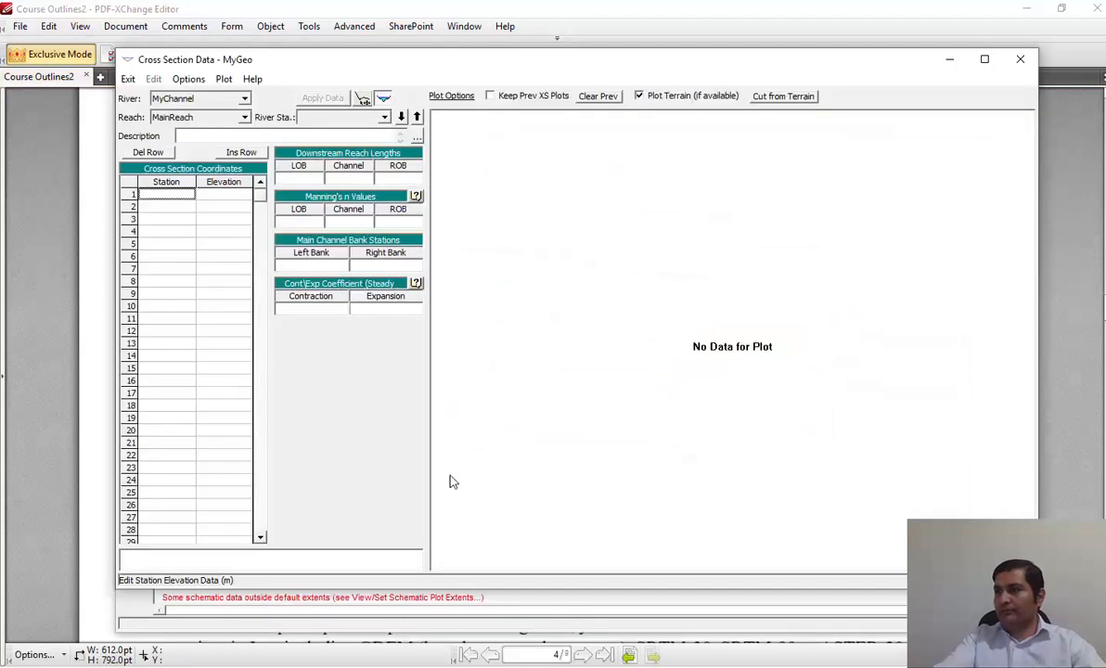
click(163, 205)
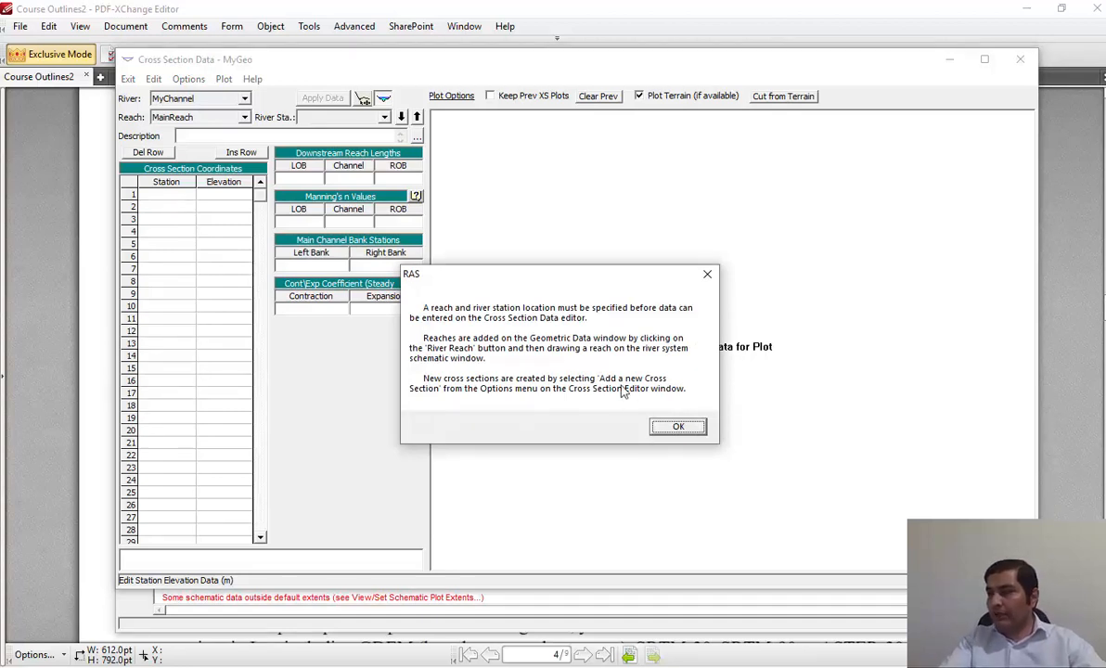
click(677, 428)
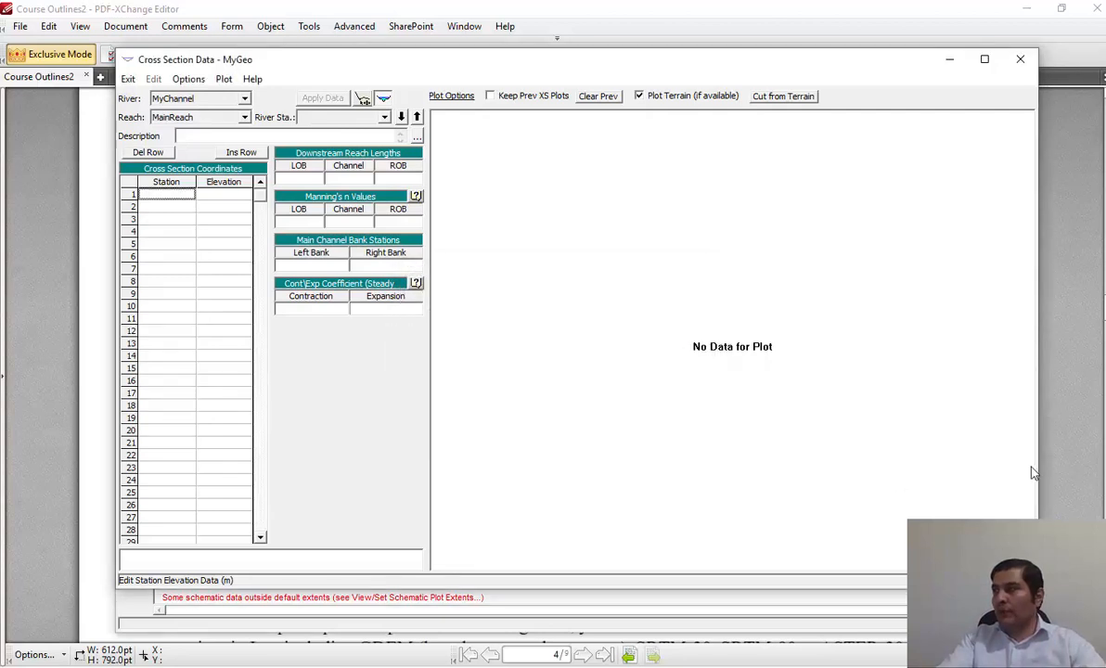
Return to the Word sketch and move the "Left" text box clear of the first cross section's upper end.
click(653, 665)
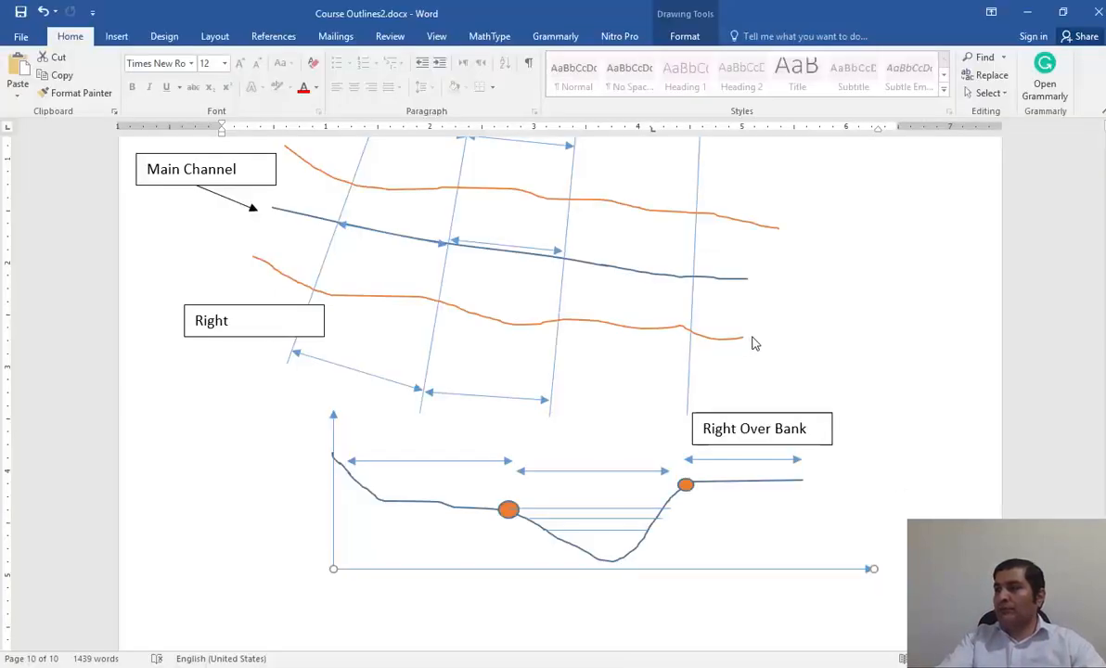
scroll(753, 343, up, 4)
drag(383, 236, 361, 238)
click(405, 233)
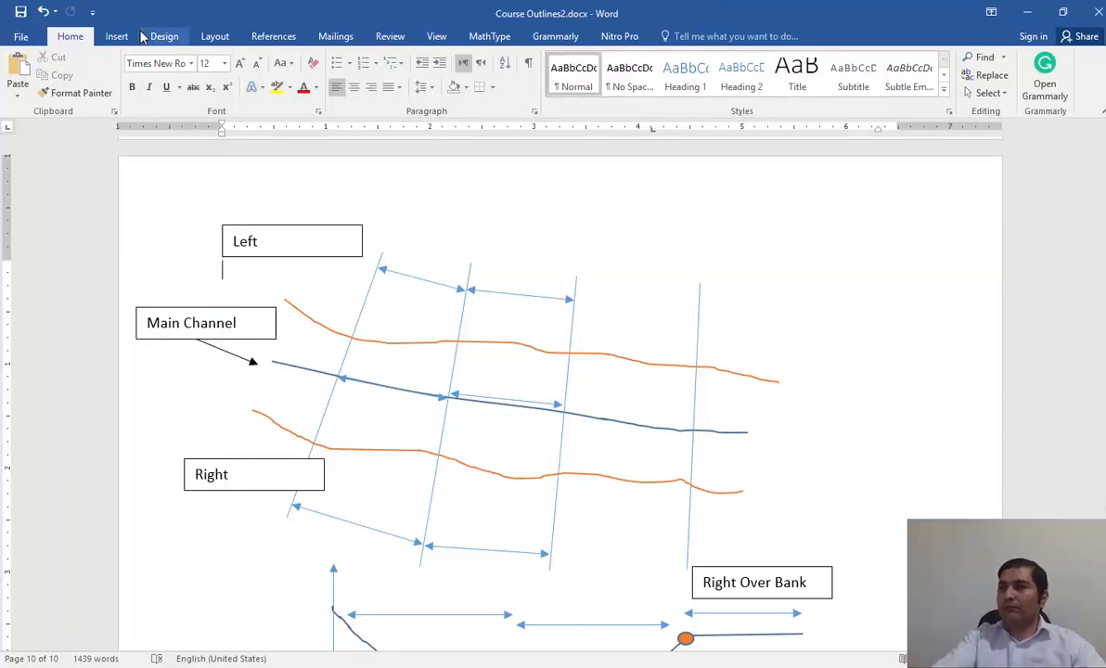
click(362, 239)
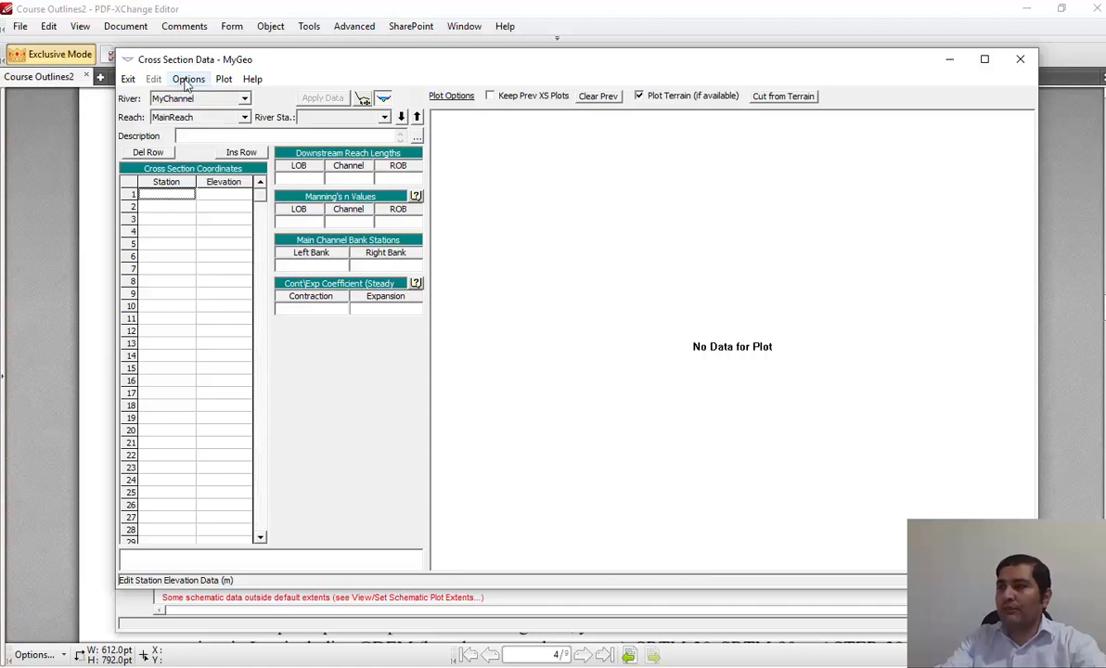
In the HEC-RAS cross section editor, add a new cross section at river station 20 in MainReach.
click(189, 80)
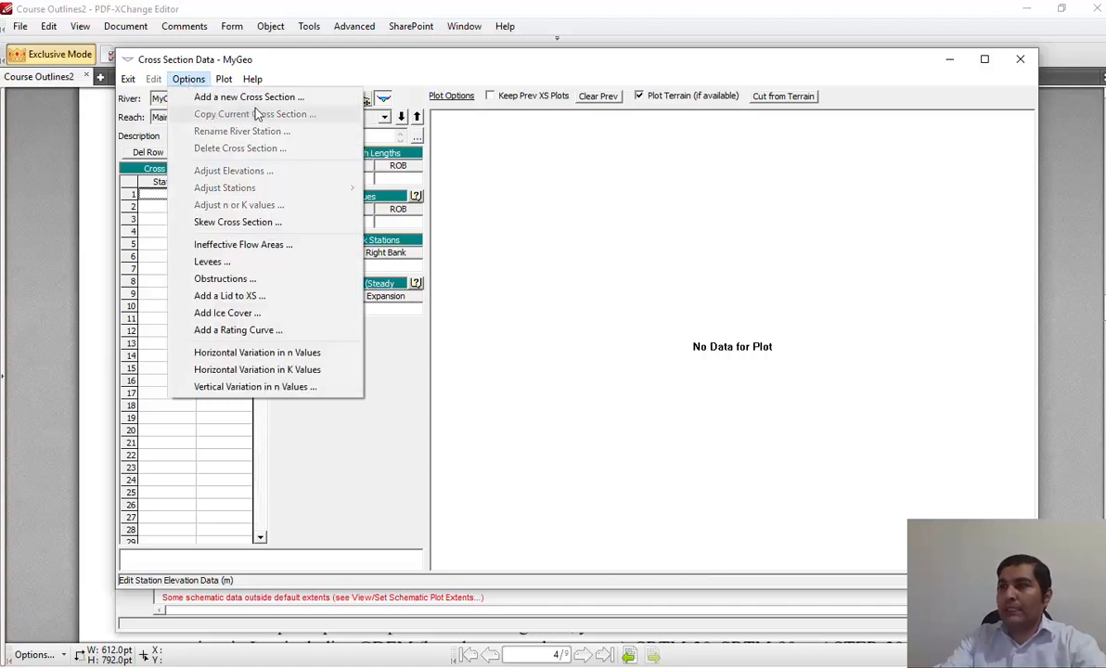
click(317, 100)
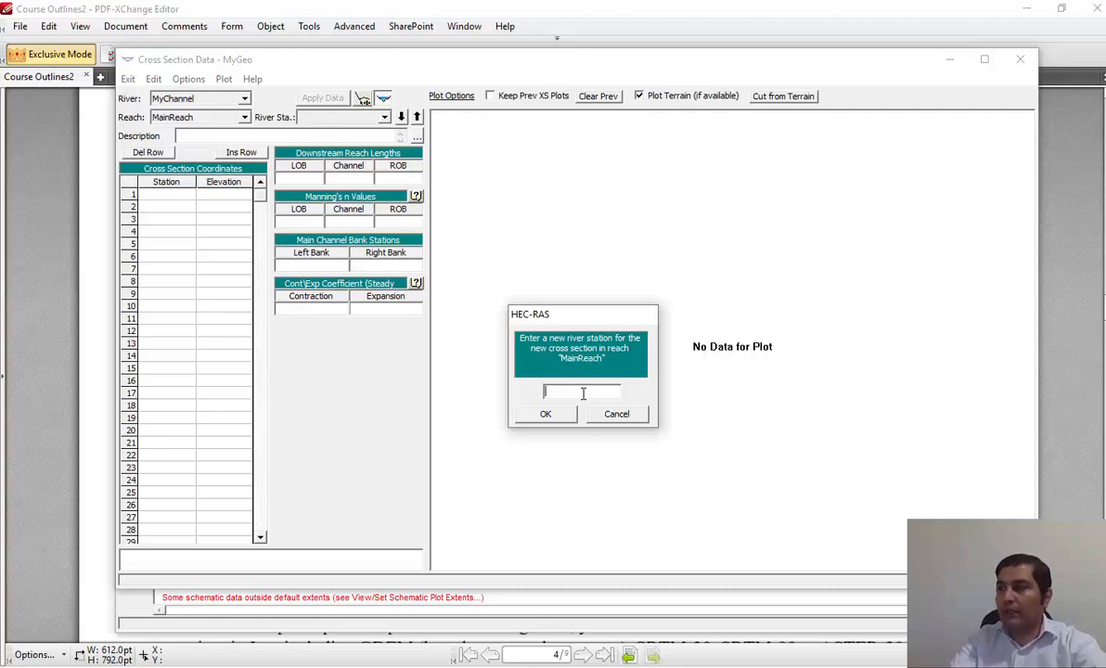
text(20)
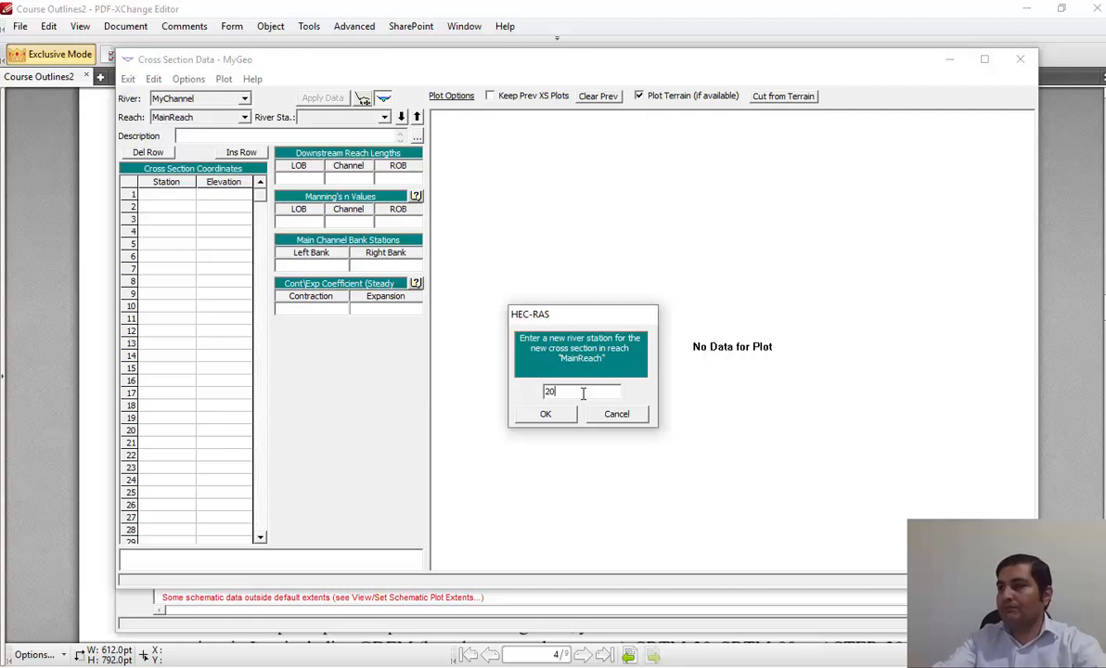
click(546, 413)
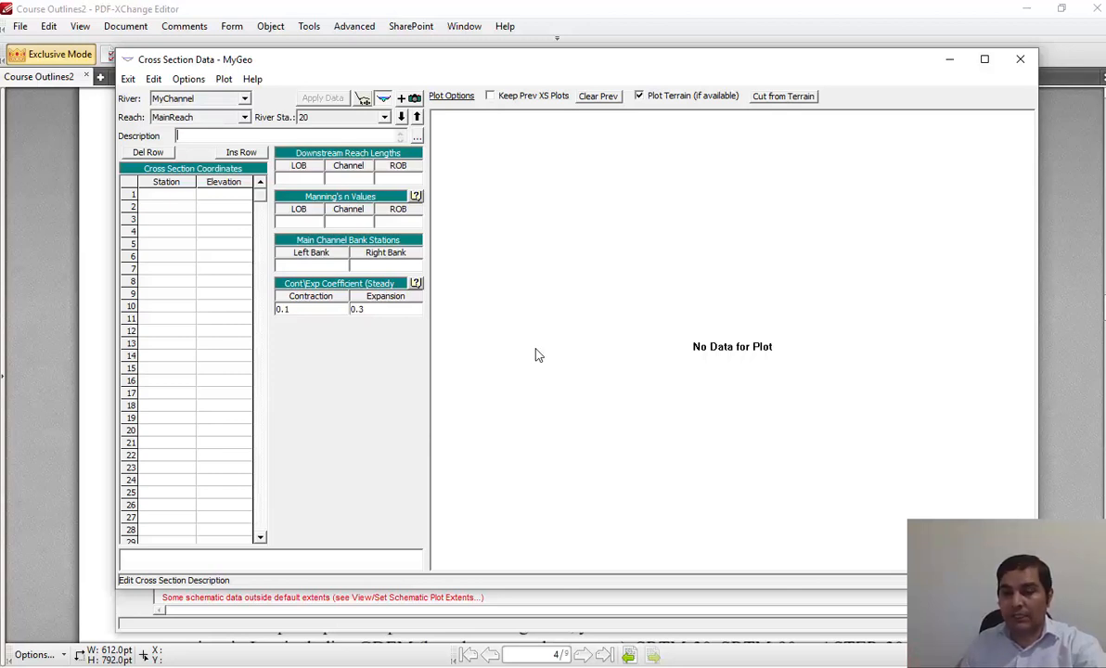
Enter station 0 and elevation 10 as the first cross section coordinate, consulting the compound channel figure in the PDF.
click(171, 197)
text(0)
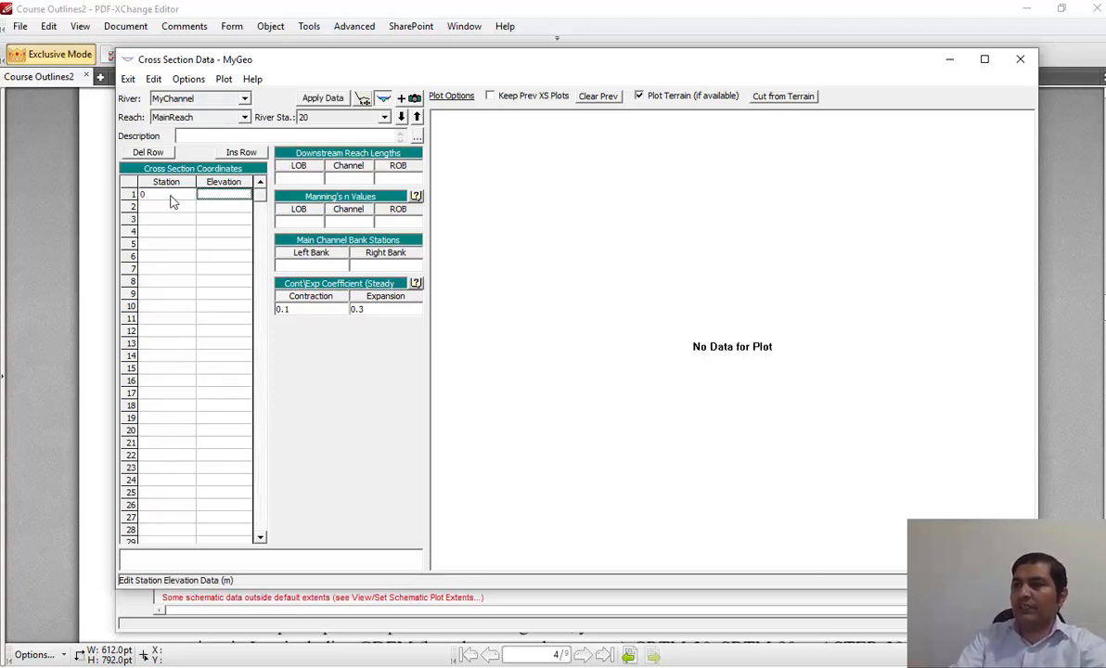
key(Tab)
key(alt+Tab)
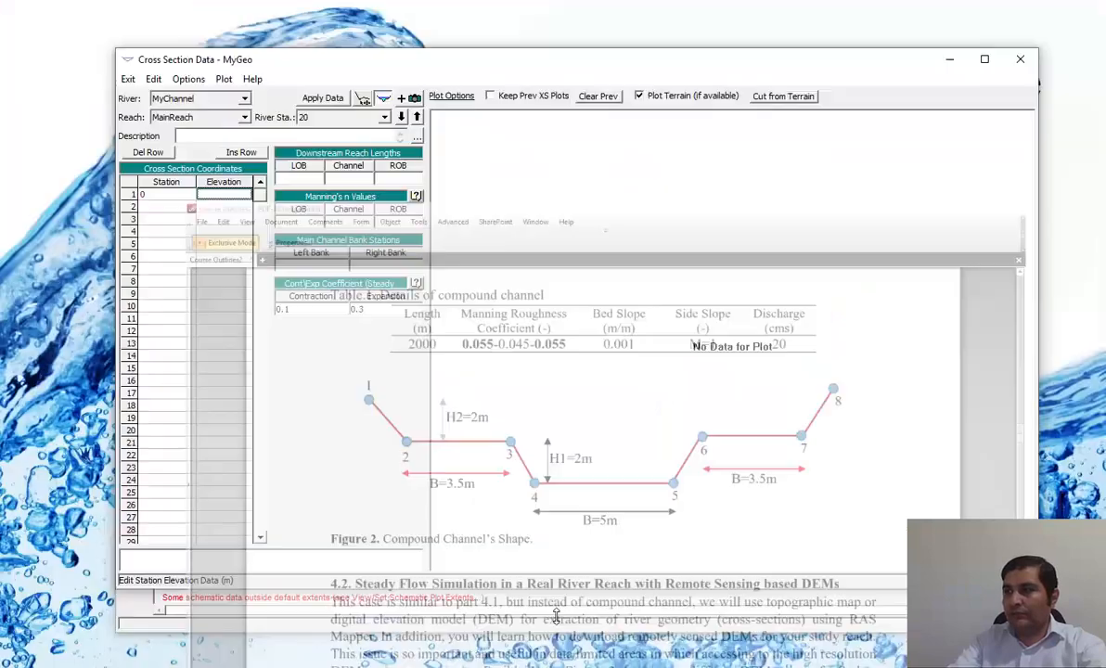
key(alt+Tab)
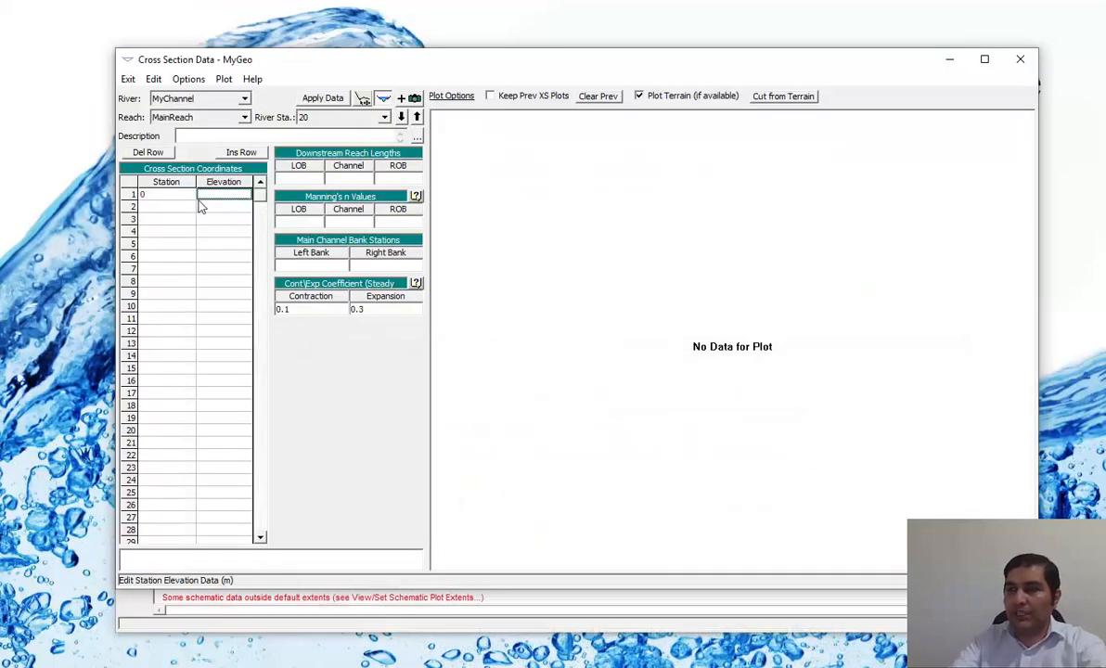
key(Tab)
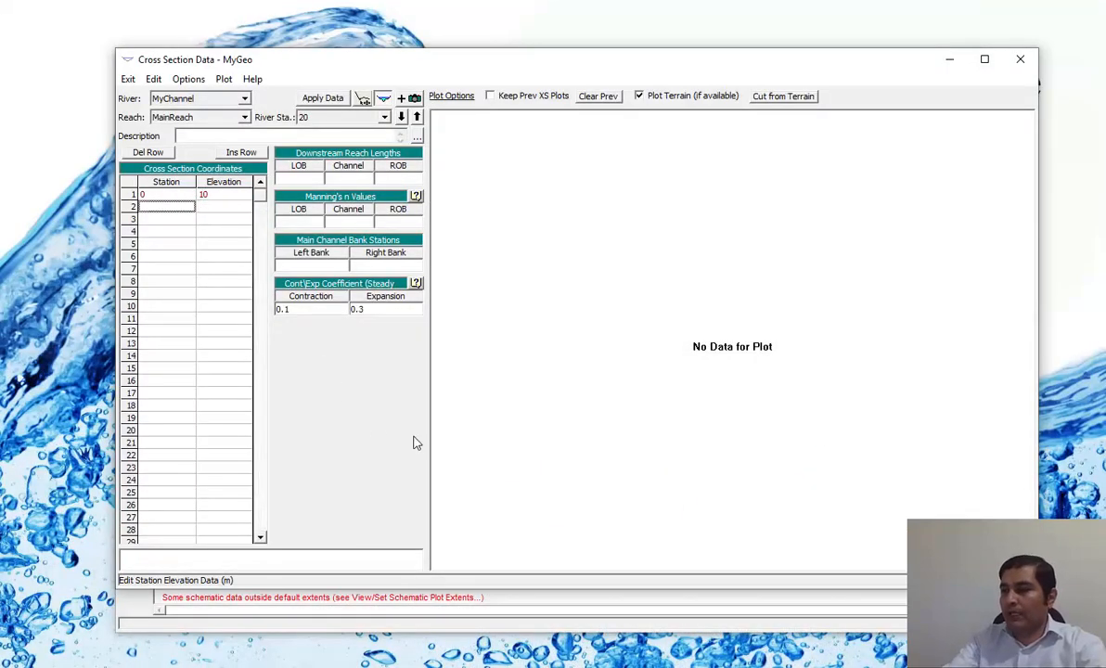
Enter station 2 and elevation 8 as the second cross section coordinate, consulting the compound channel figure in the PDF.
key(alt+Tab)
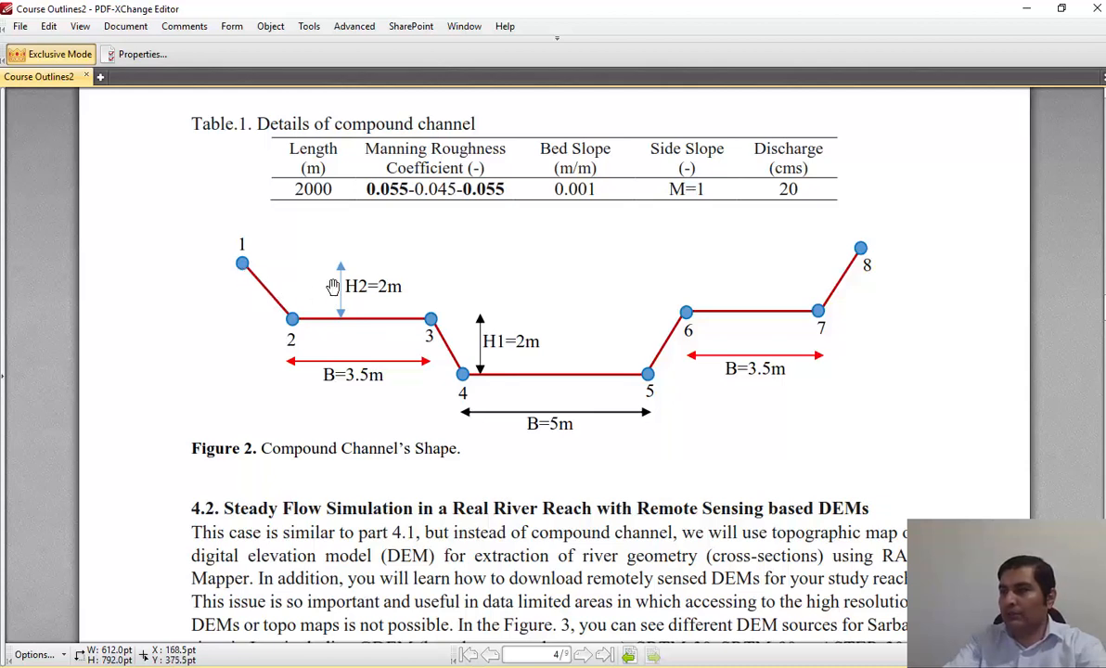
click(649, 666)
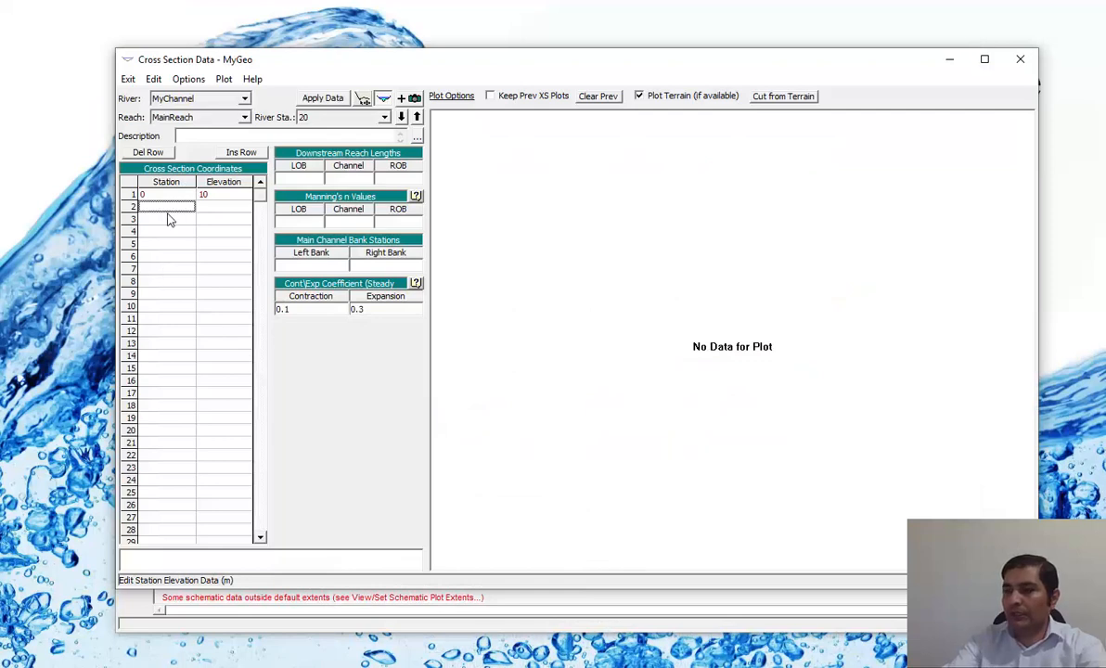
text(2)
key(Tab)
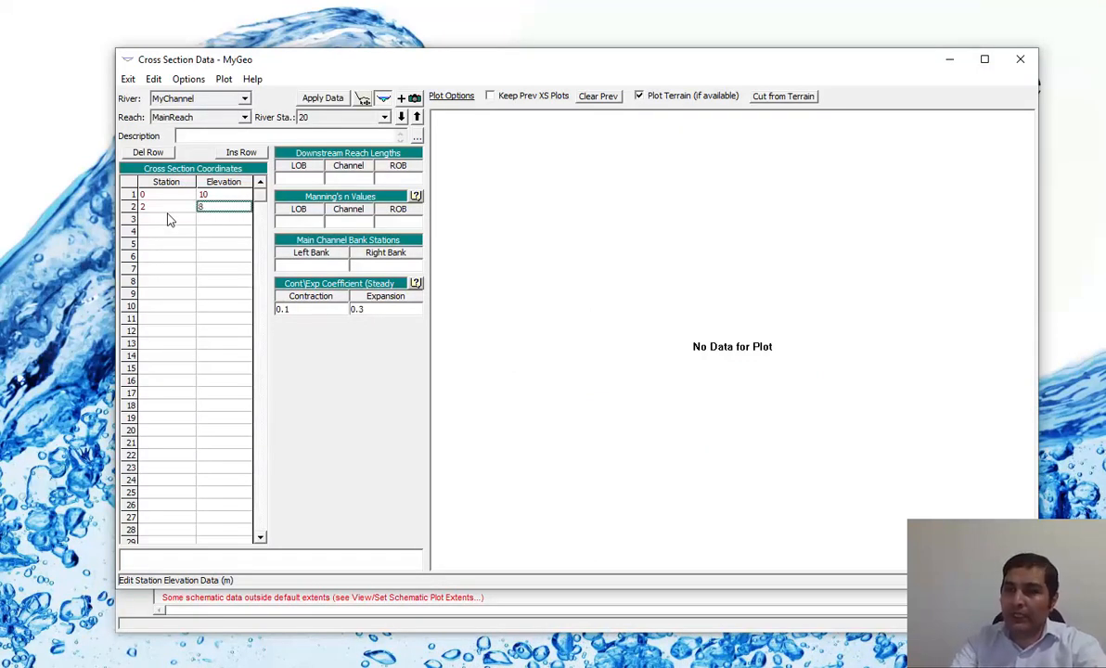
key(Return)
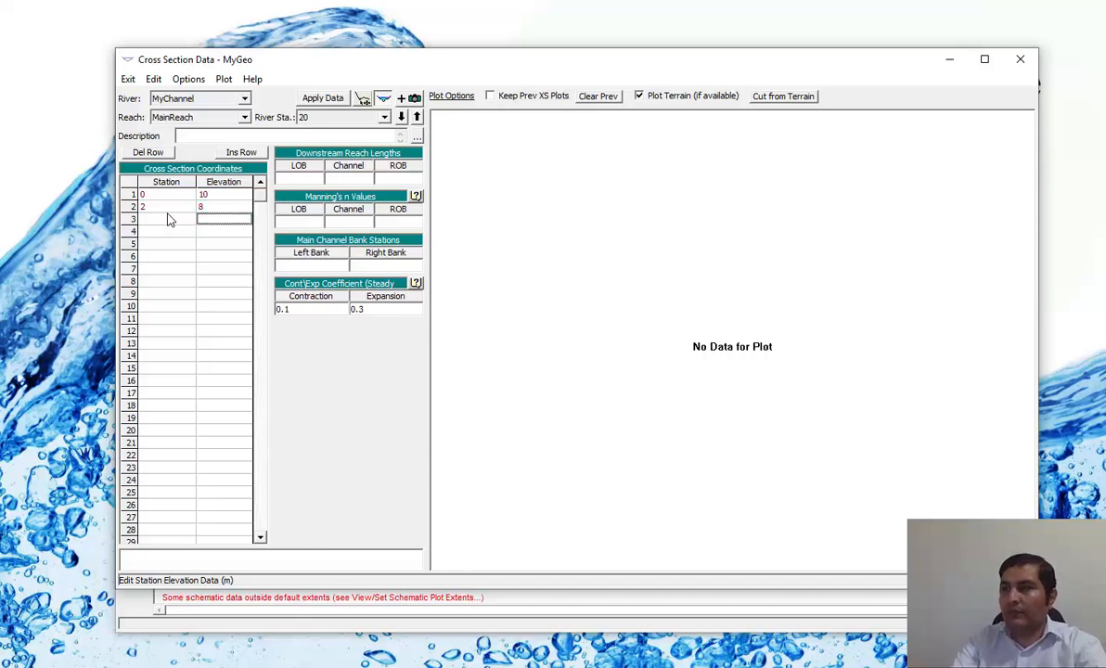
Enter station 5.5 and elevation 8 as the third cross section coordinate, checking the figure in the PDF.
click(167, 220)
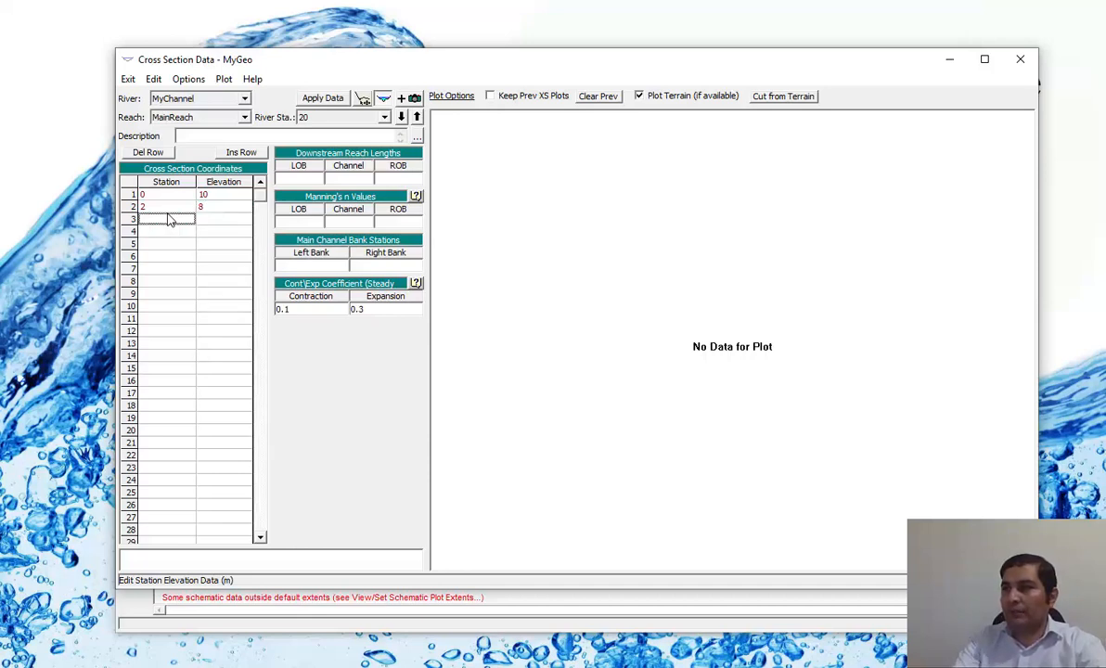
click(593, 666)
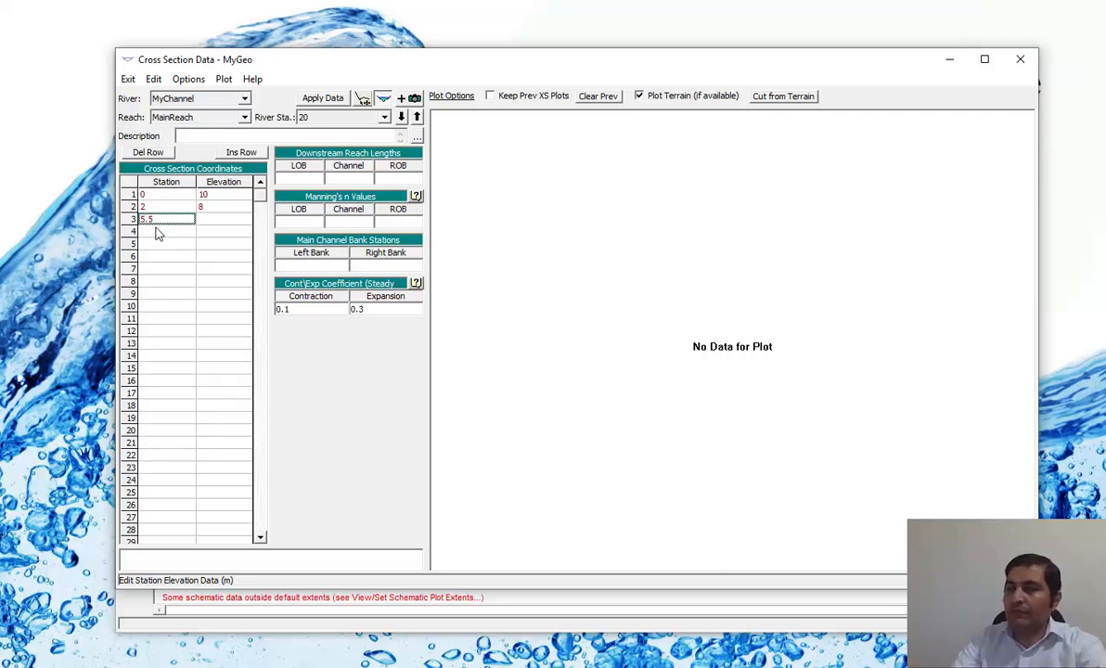
key(Tab)
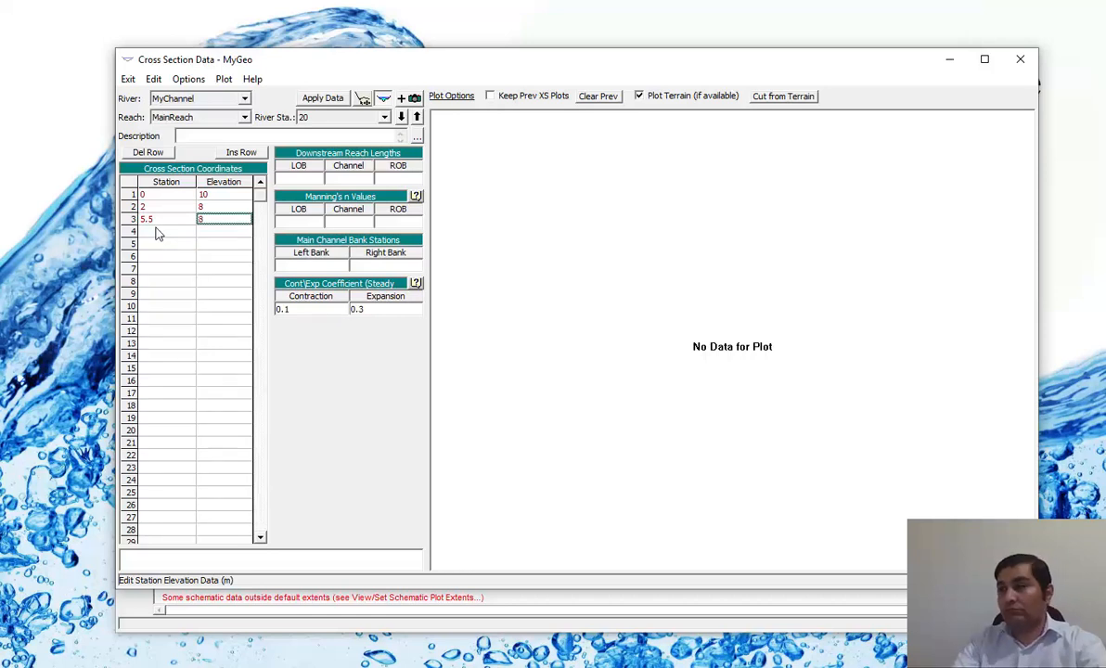
key(Tab)
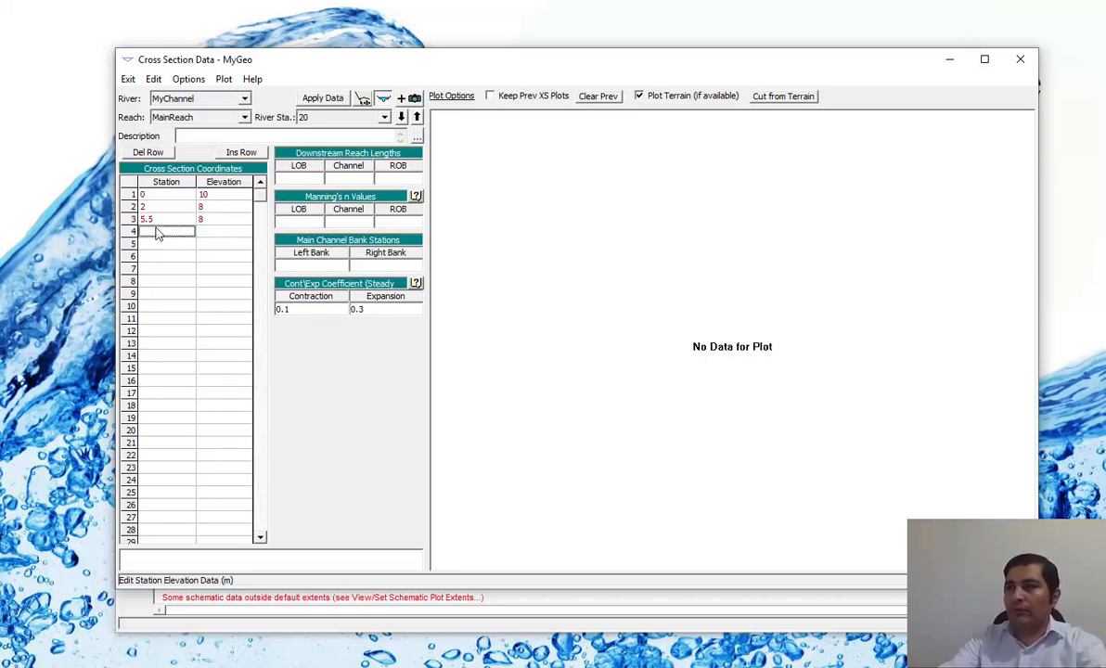
Check the channel figure in the PDF and enter station 7.5 and elevation 6 as the fourth coordinate.
key(alt+Tab)
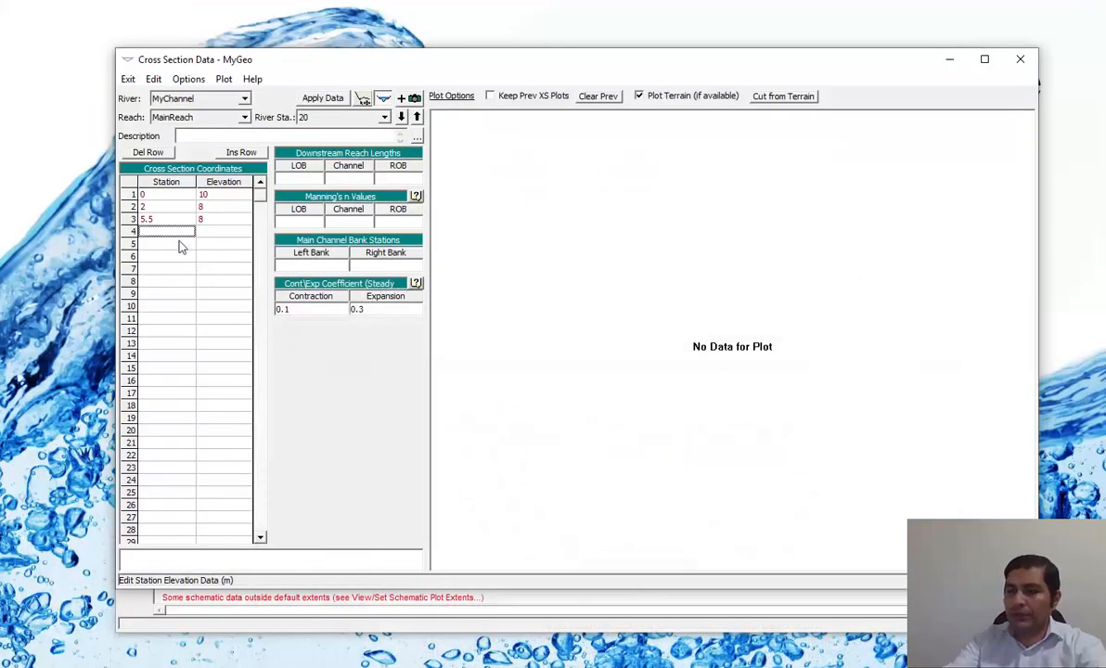
text(7)
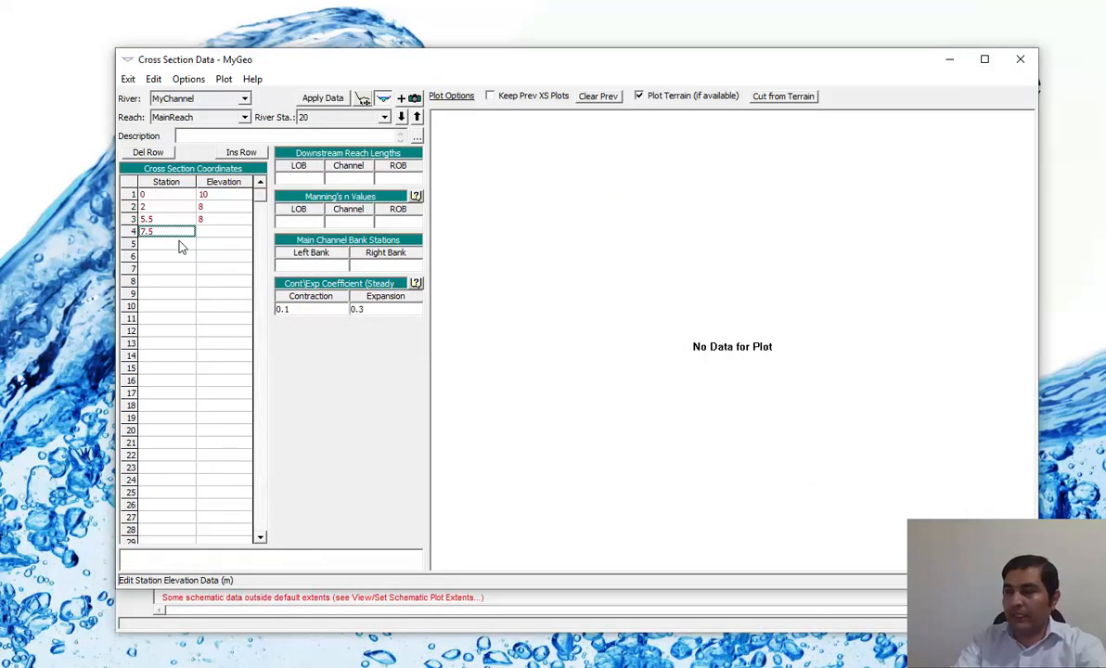
text(.5)
key(Tab)
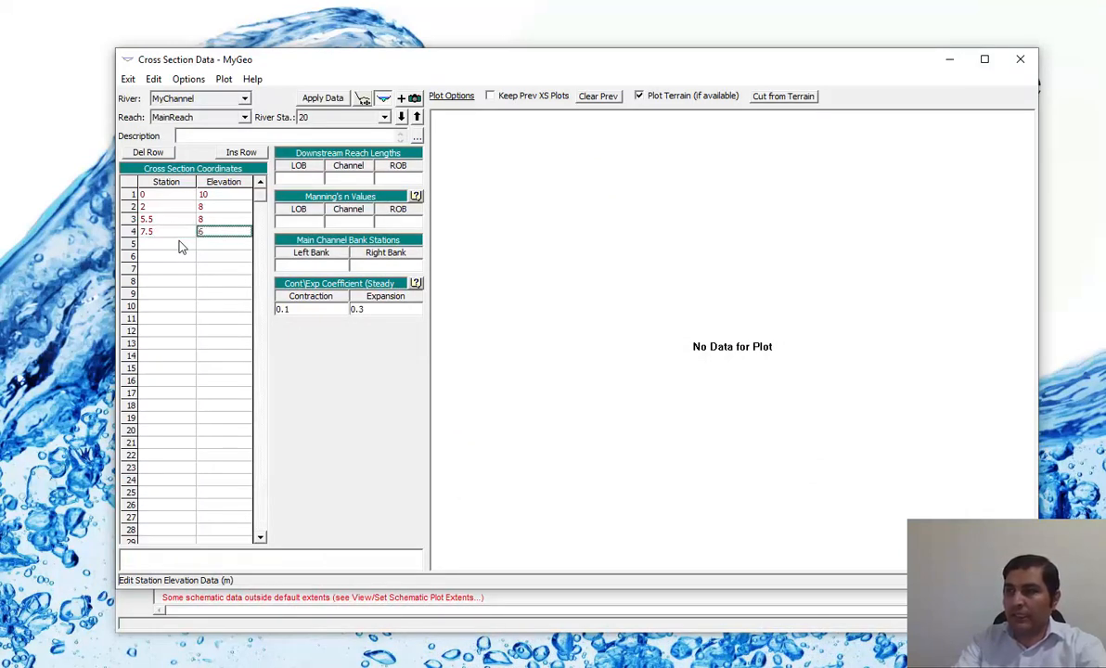
key(Tab)
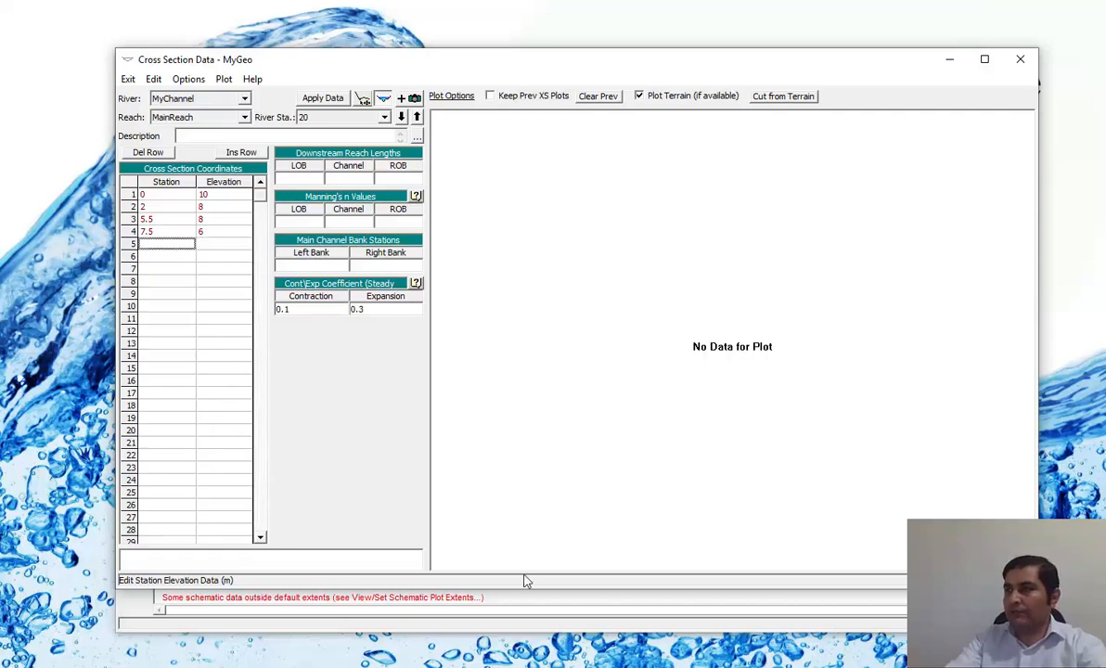
Consult the compound channel figure in the PDF and enter station 12.5 and elevation 6 as the fifth coordinate.
click(575, 666)
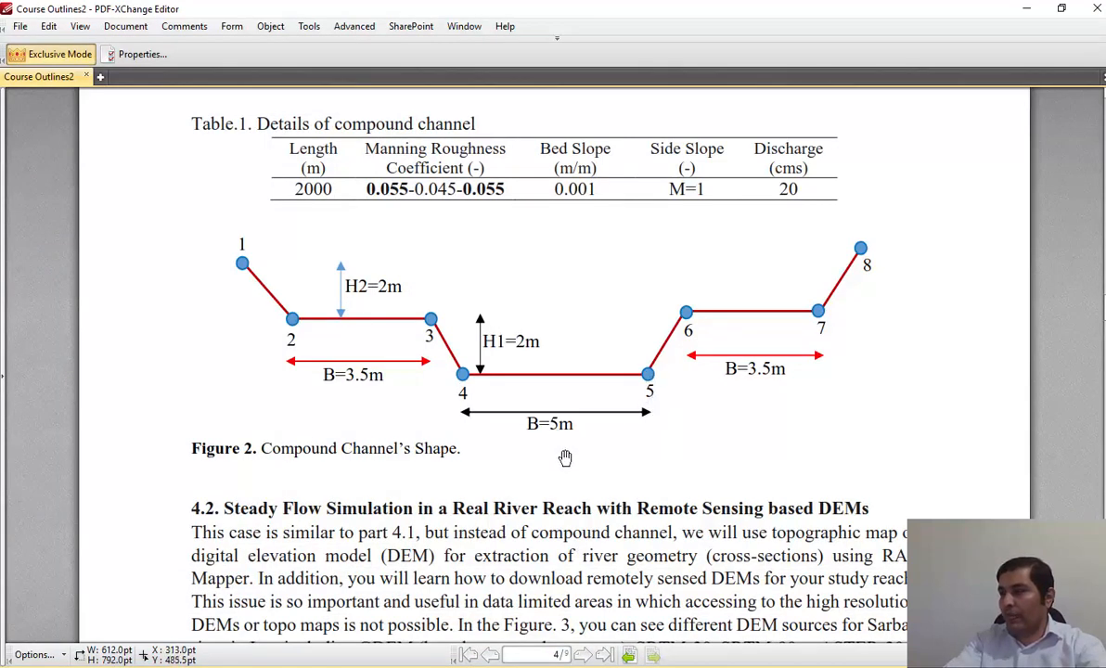
click(632, 666)
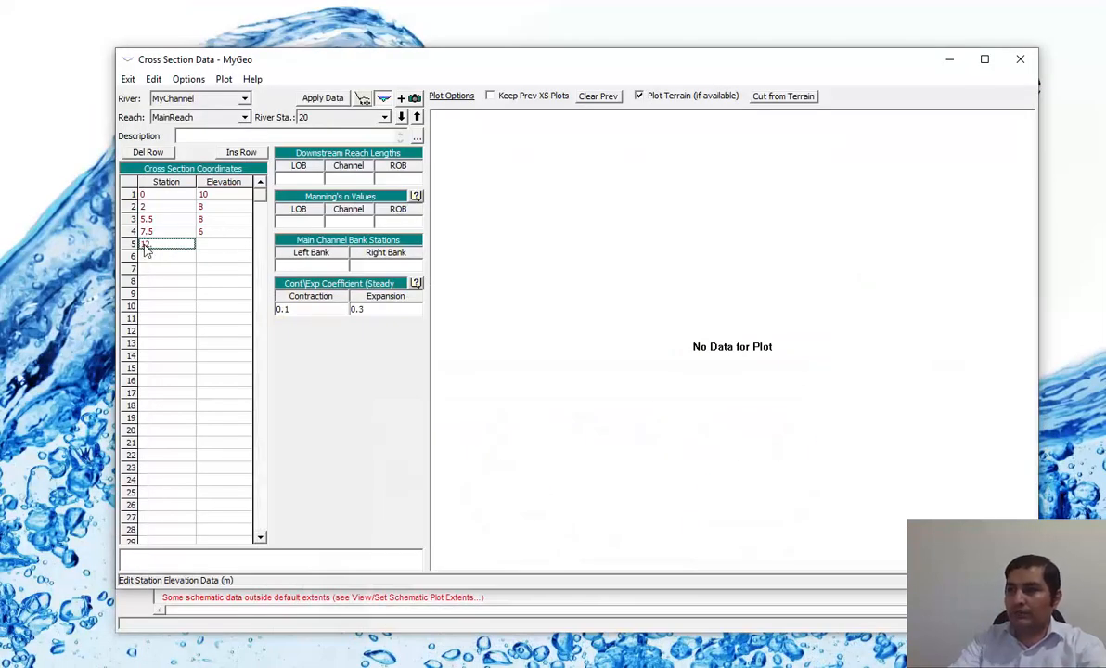
click(145, 245)
text(12.5)
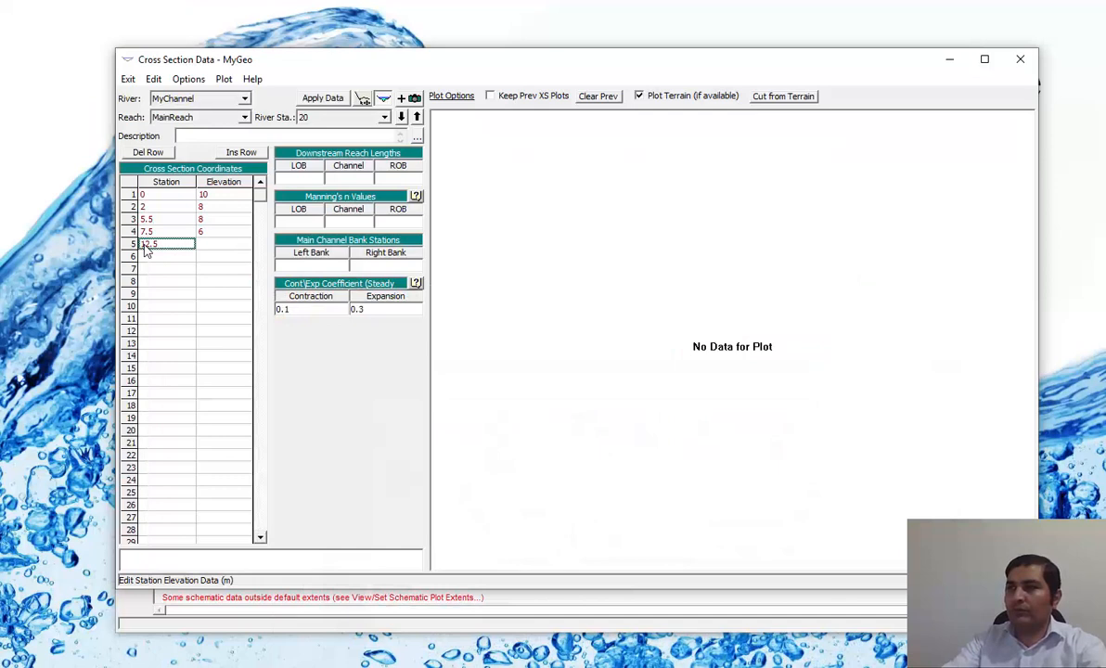
click(223, 247)
text(6)
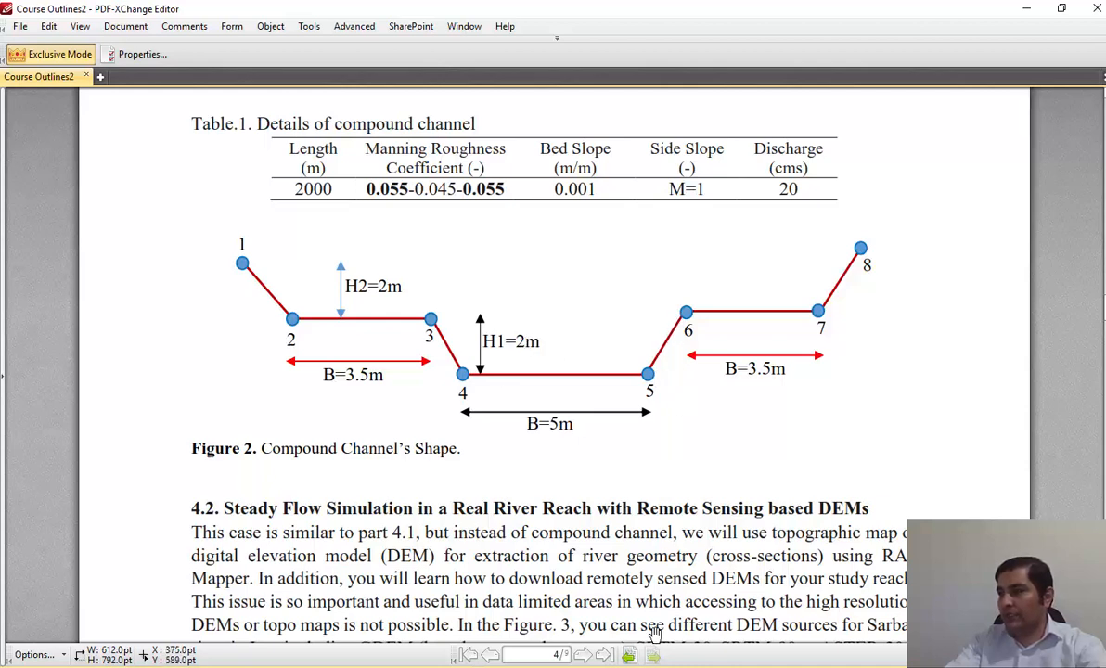
Return from the PDF figure to the cross section editor and enter station 14.5 and elevation 8 as the sixth coordinate.
key(alt+Tab)
text(14.5)
key(Tab)
text(8)
key(Tab)
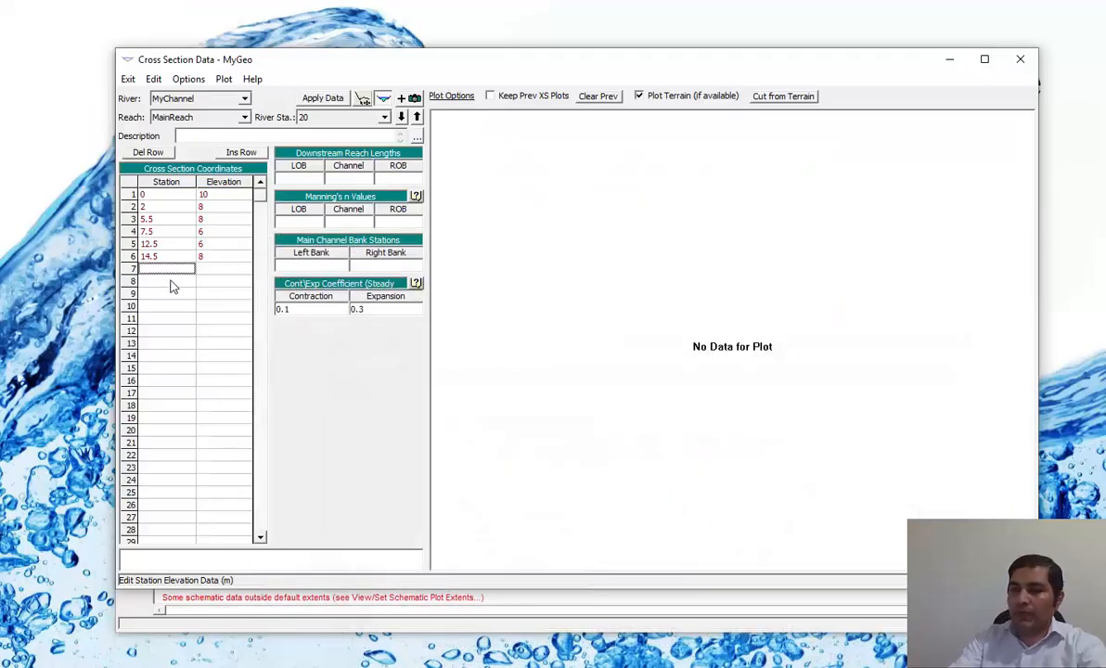
Enter station 18 and elevation 8 as the seventh cross section coordinate.
text(18)
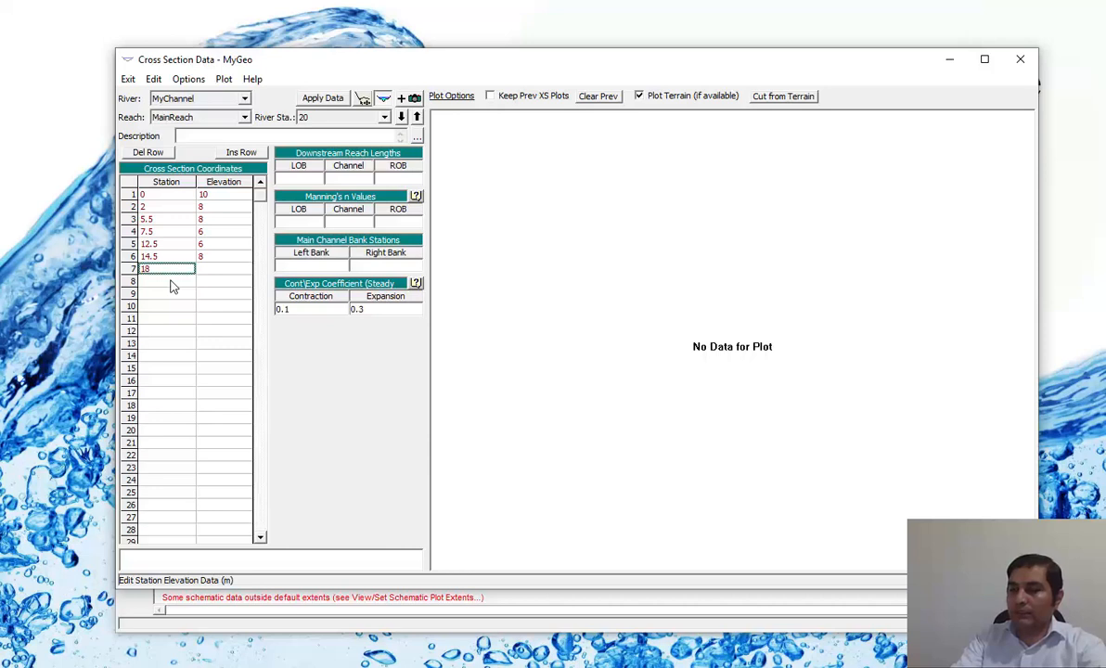
key(Tab)
text(8)
key(Tab)
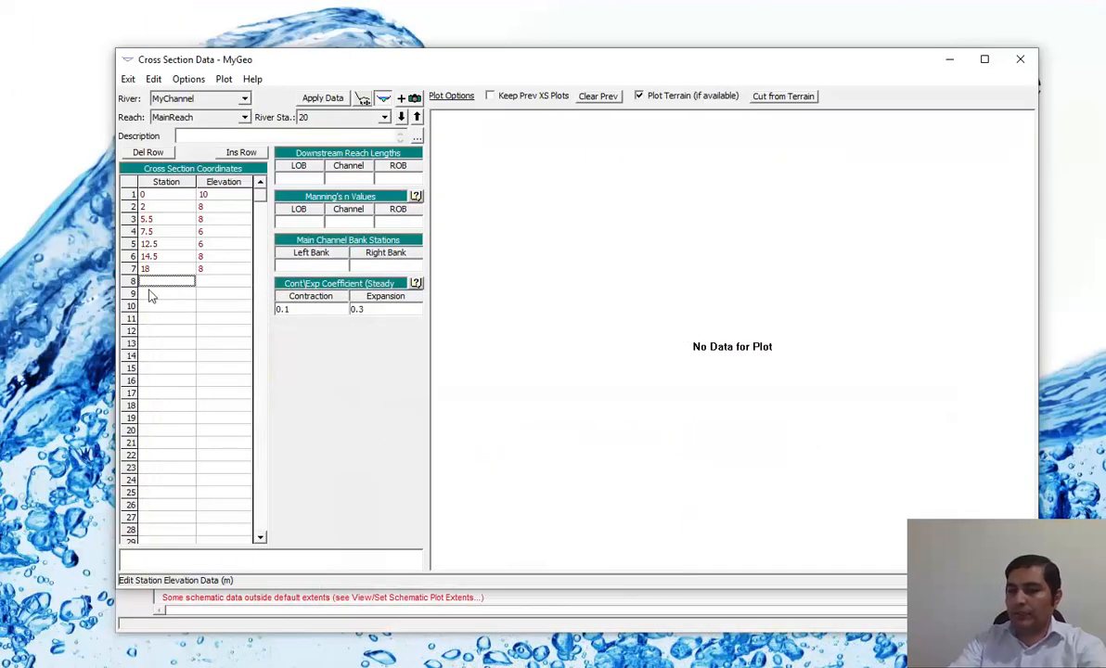
Enter station 20 and elevation 10 as the eighth coordinate and apply the data to plot the cross section.
text(20)
key(Tab)
text(10)
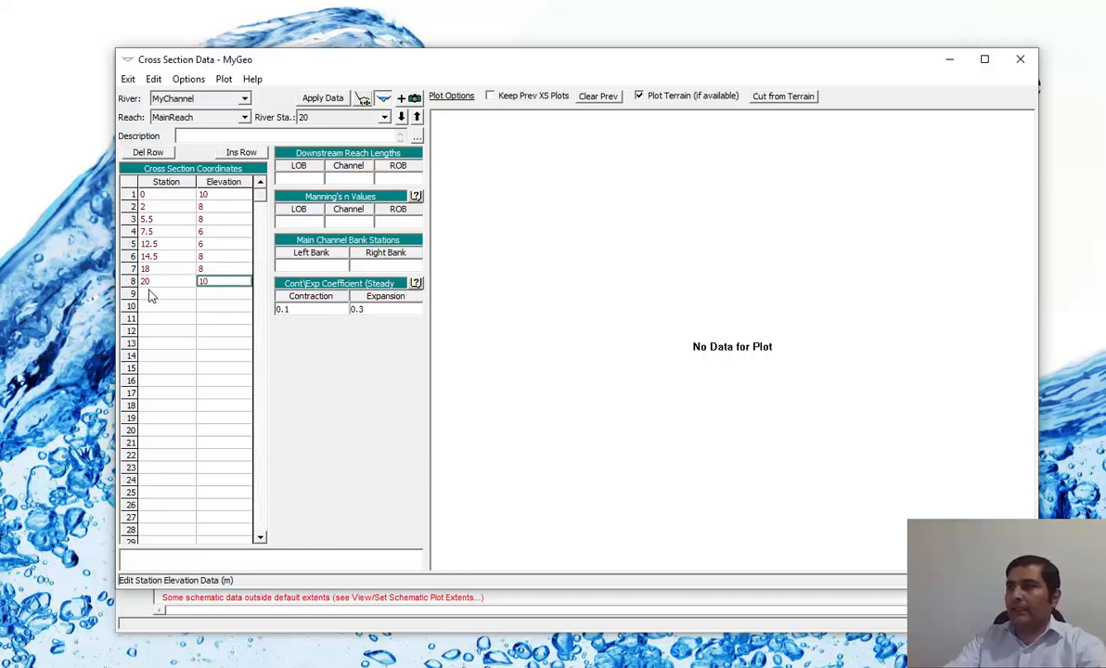
click(167, 195)
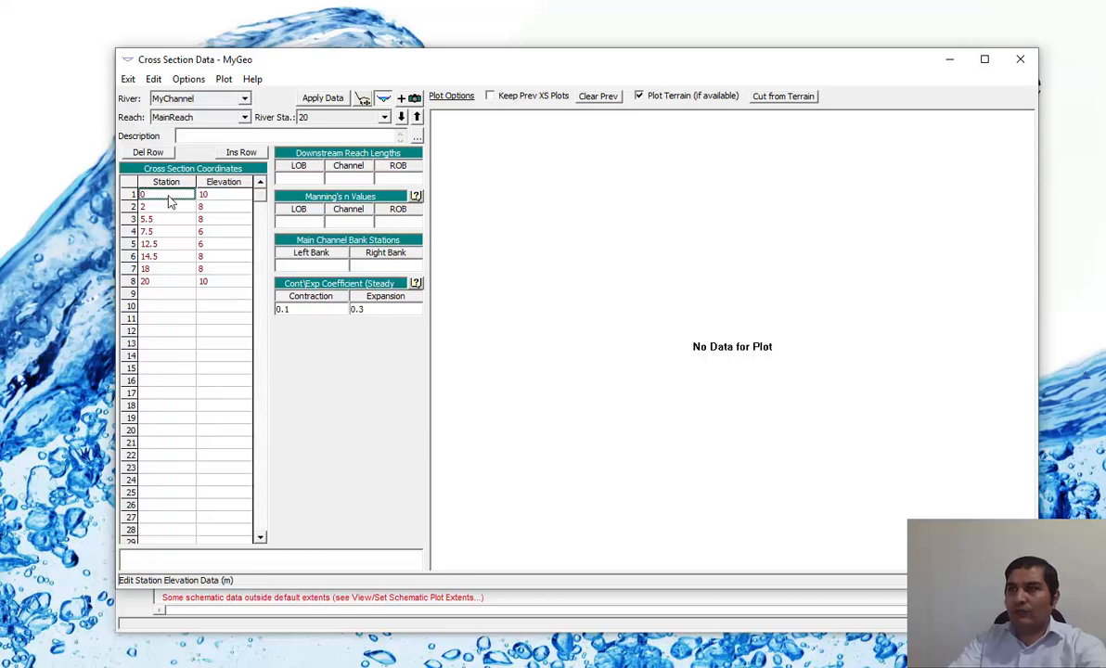
click(324, 100)
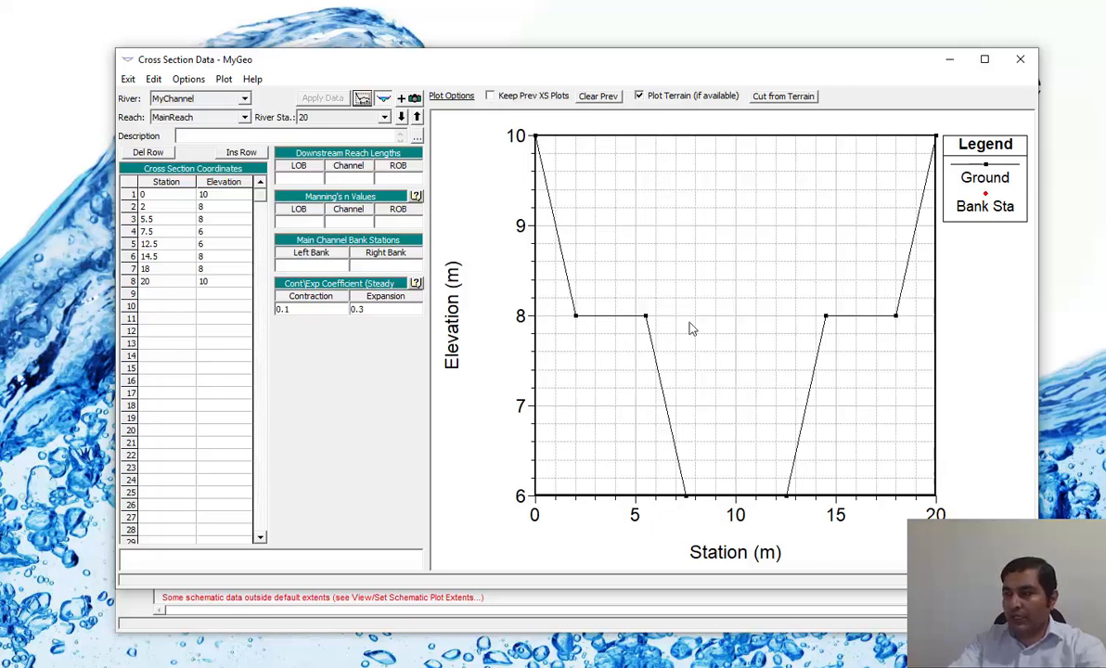
Set the downstream reach lengths of the left overbank, channel and right overbank to 2000 m each.
click(306, 182)
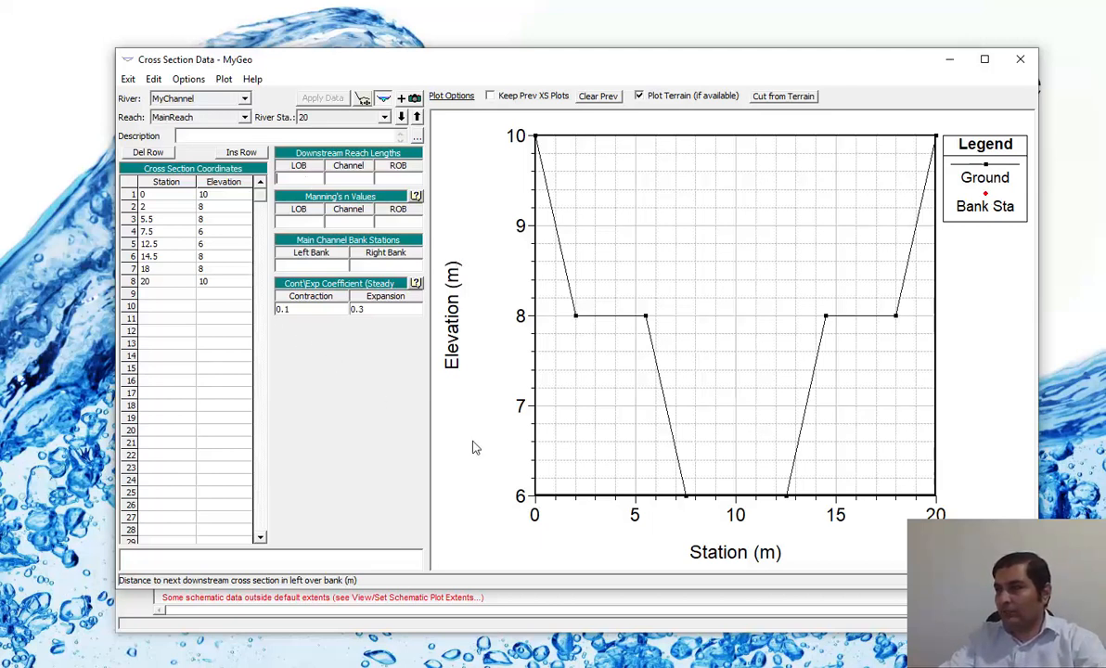
key(alt+Tab)
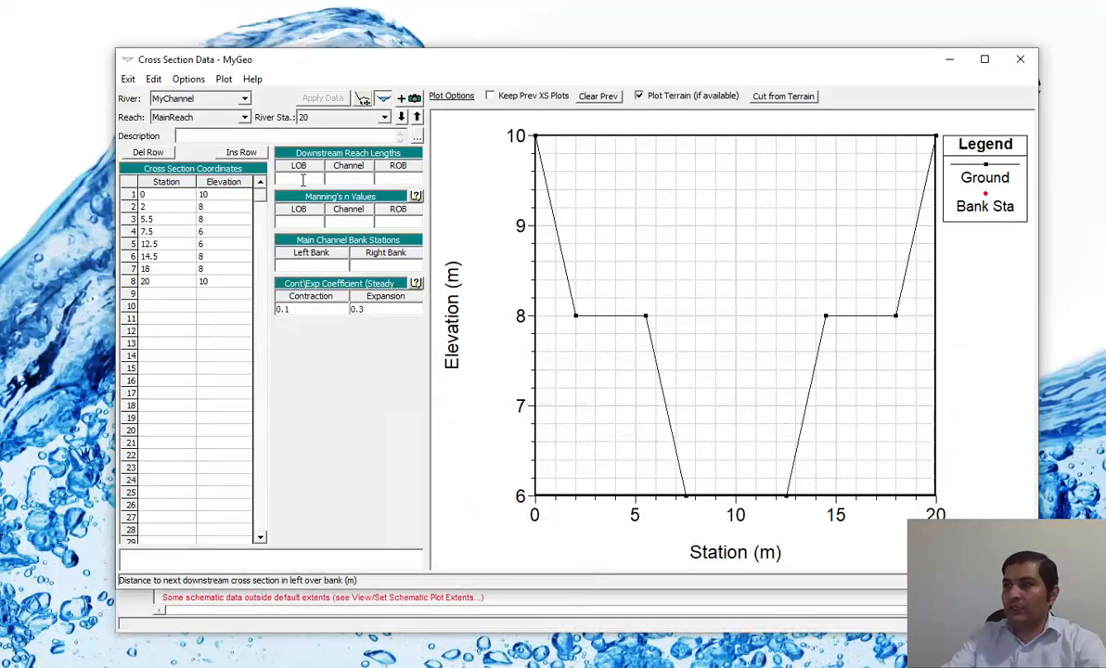
text(2000)
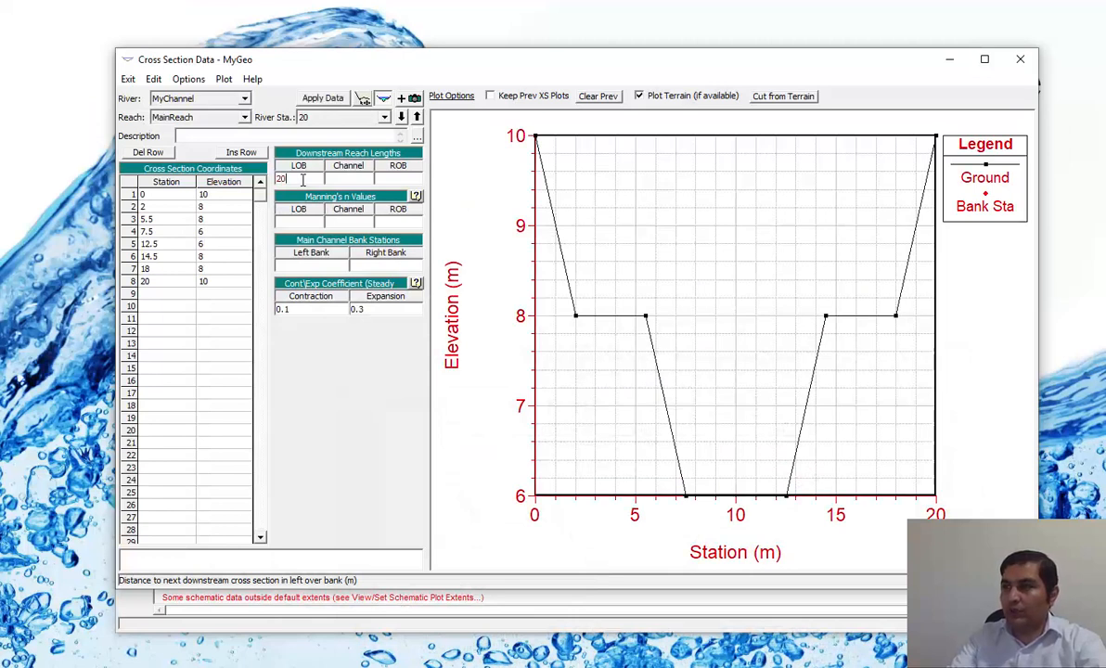
click(346, 181)
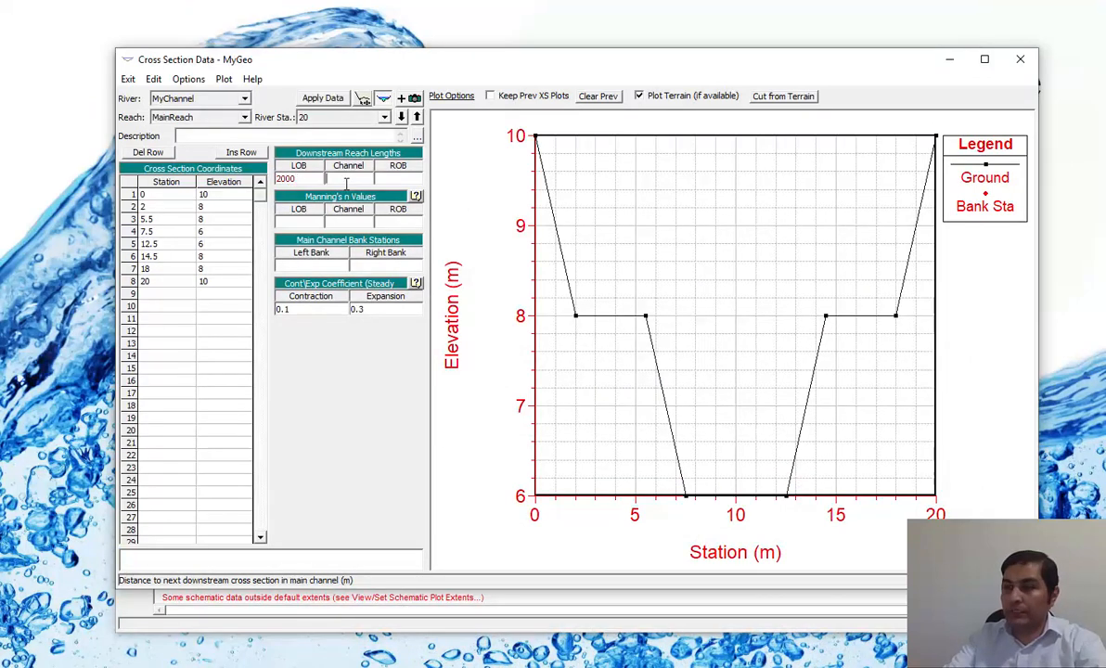
text(2000)
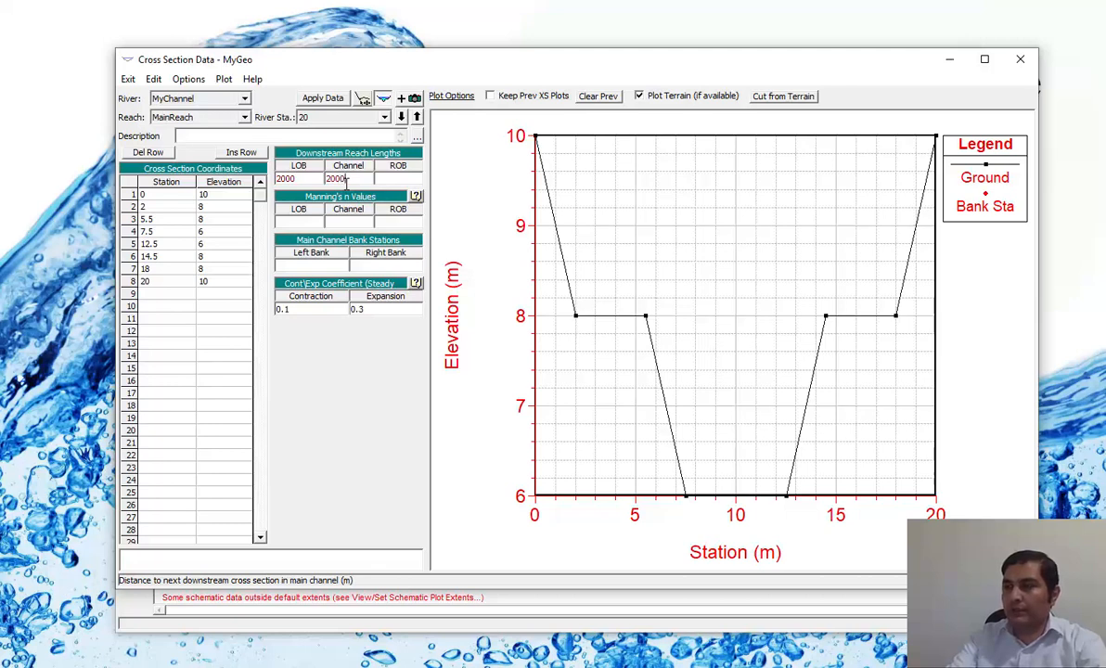
key(Tab)
text(2)
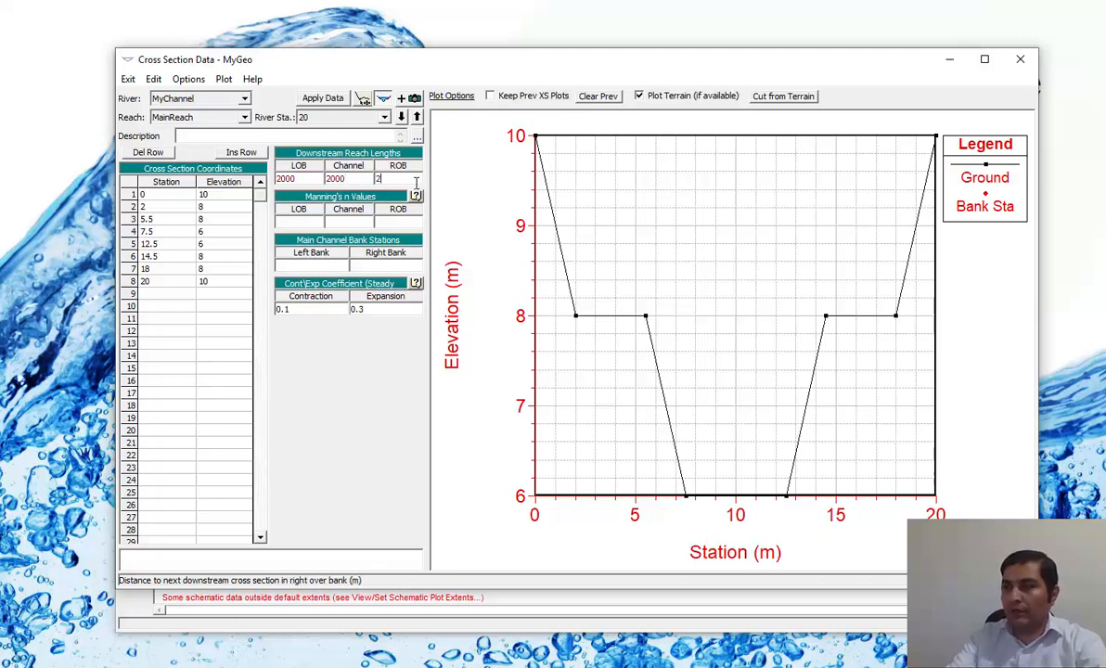
text(000)
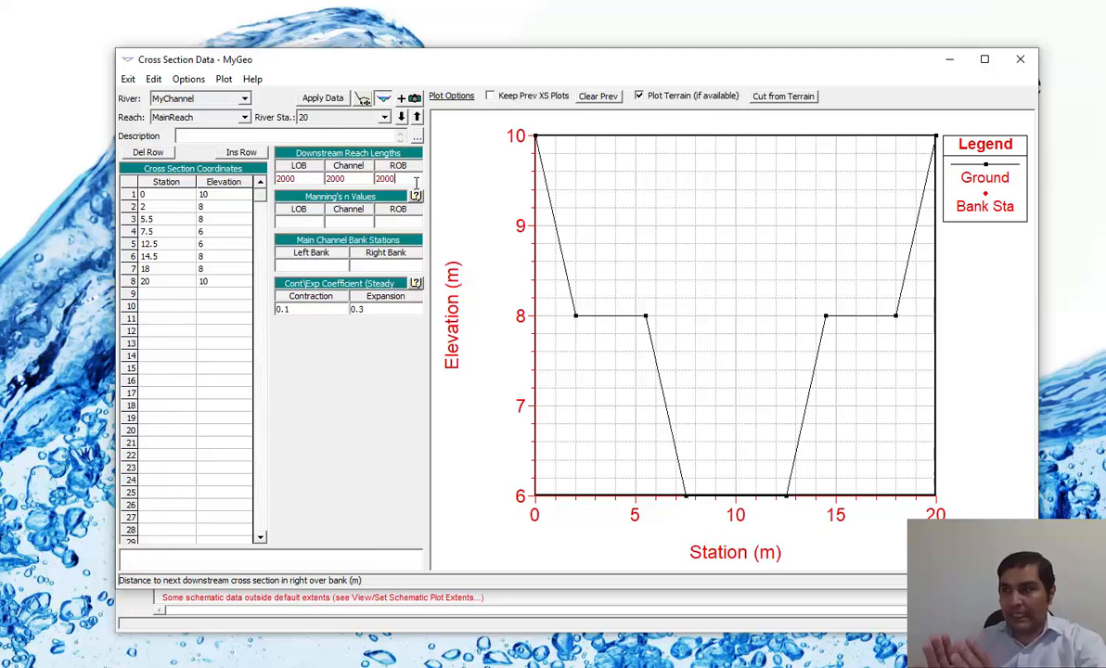
Set Manning's n to 0.02 for the left overbank, channel and right overbank.
click(308, 221)
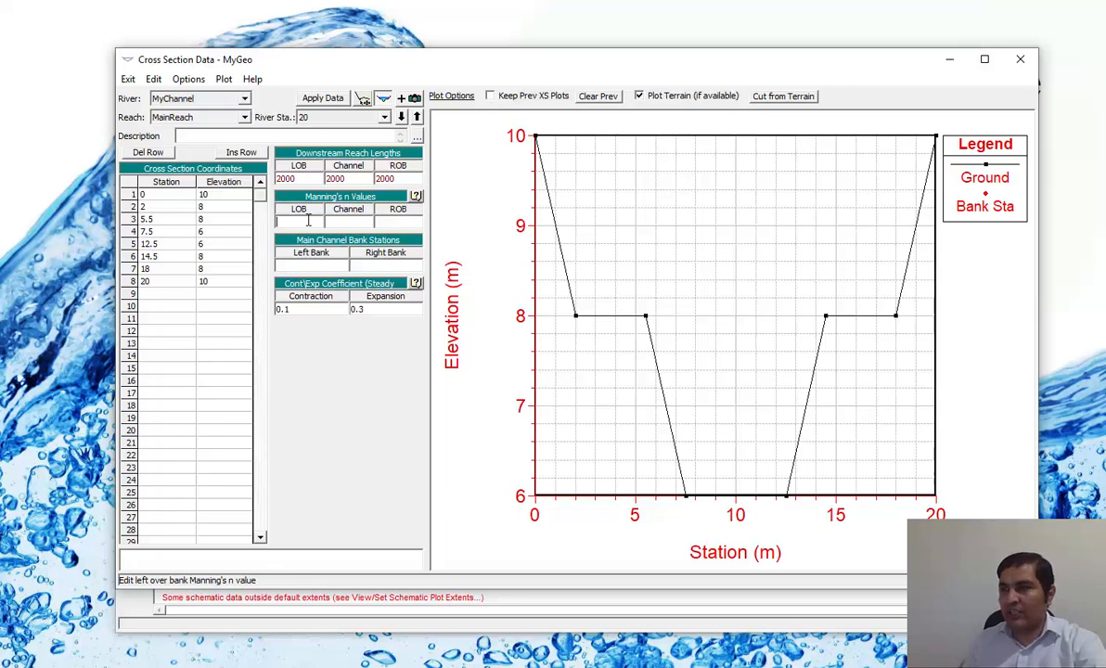
text(0.02)
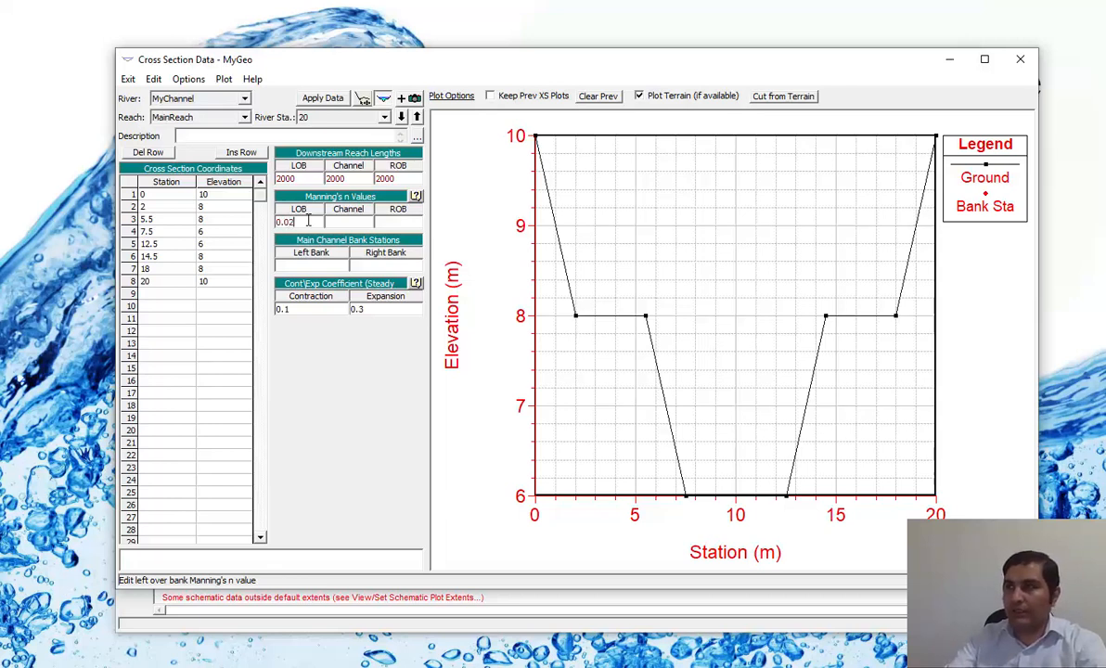
click(345, 221)
text(0.02)
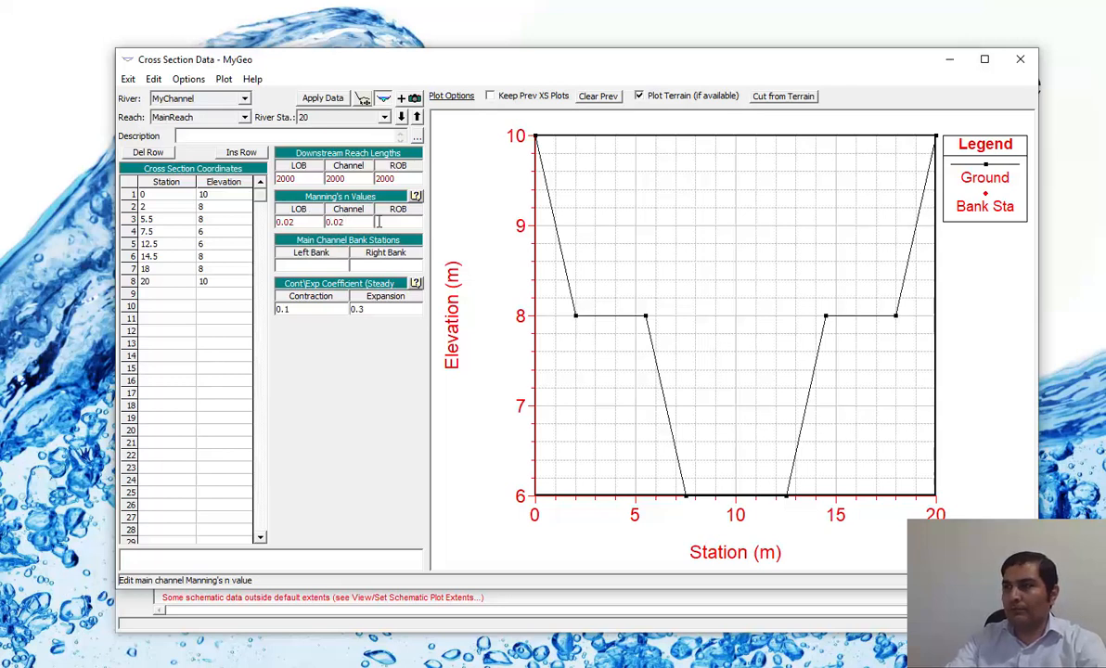
click(405, 222)
text(0.02)
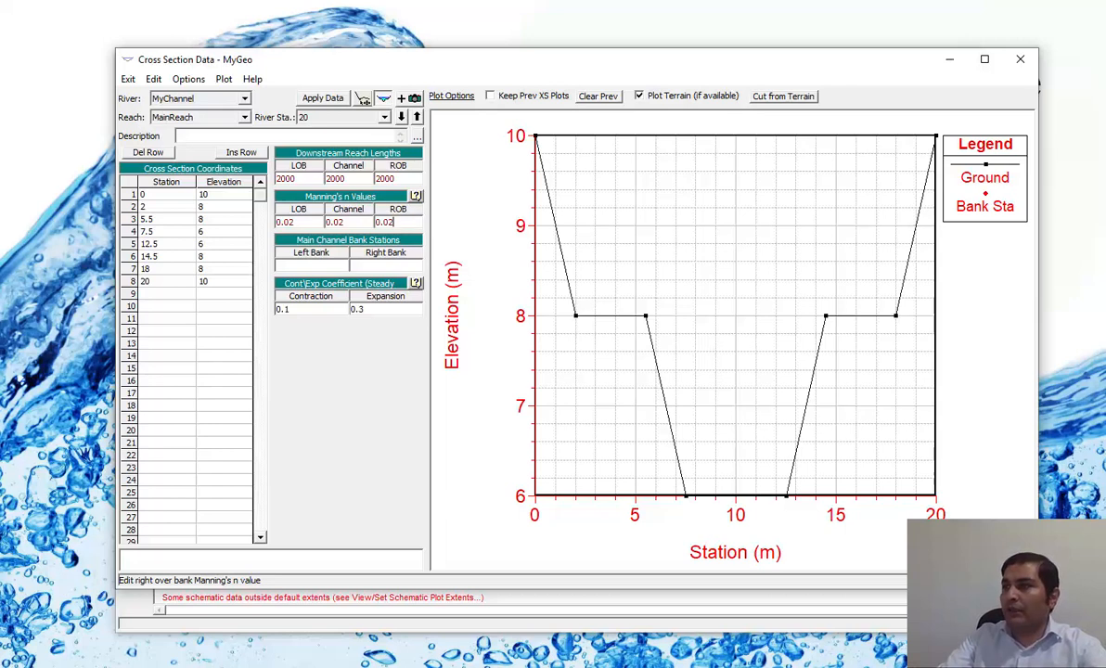
Set the main channel bank stations to 5.5 for the left bank and 14.5 for the right bank.
click(330, 264)
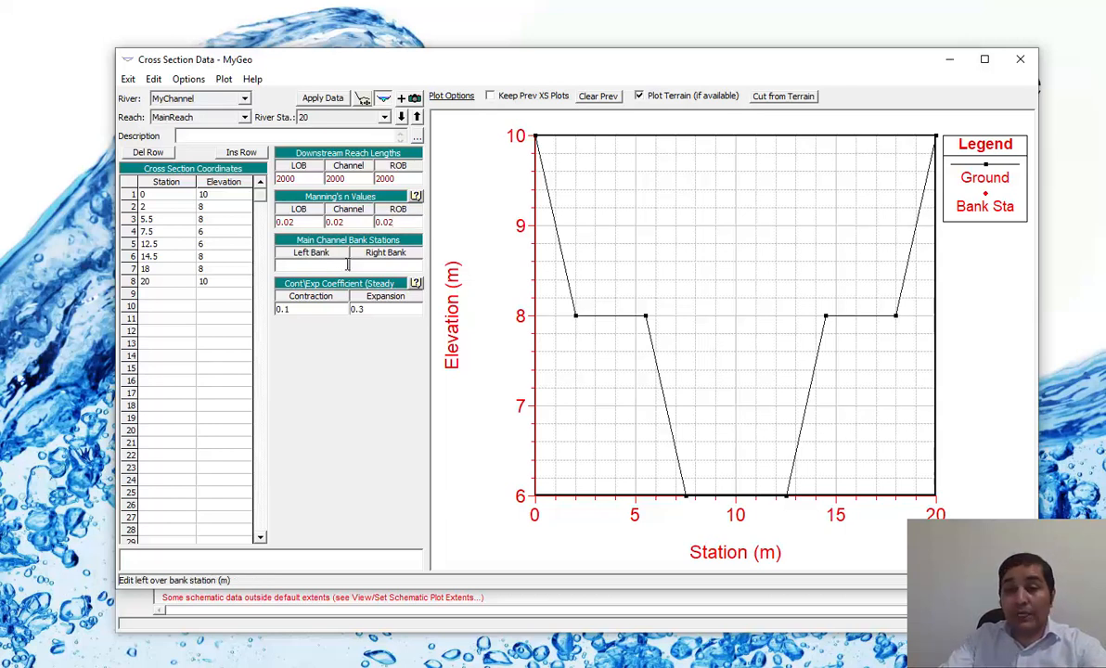
click(369, 261)
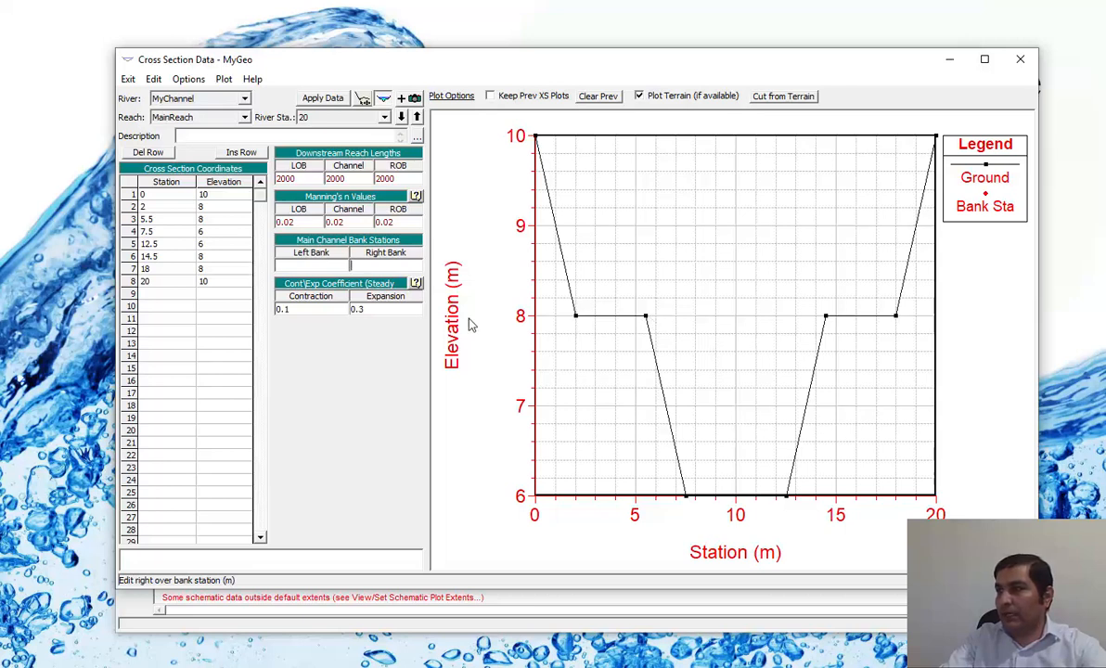
click(331, 265)
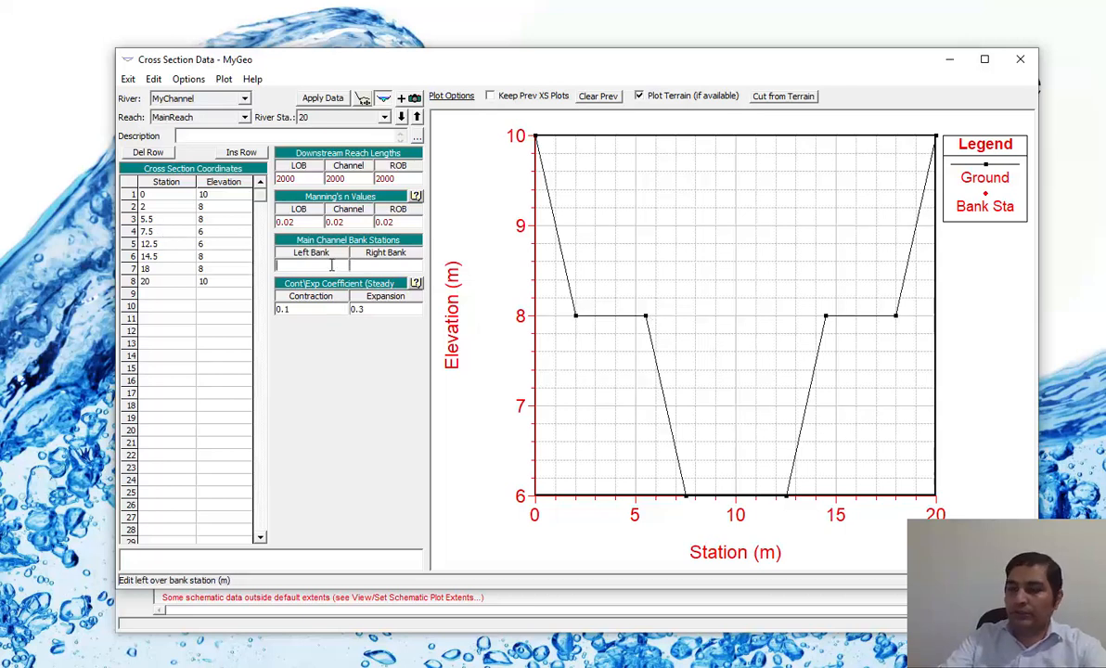
text(5.5)
key(Tab)
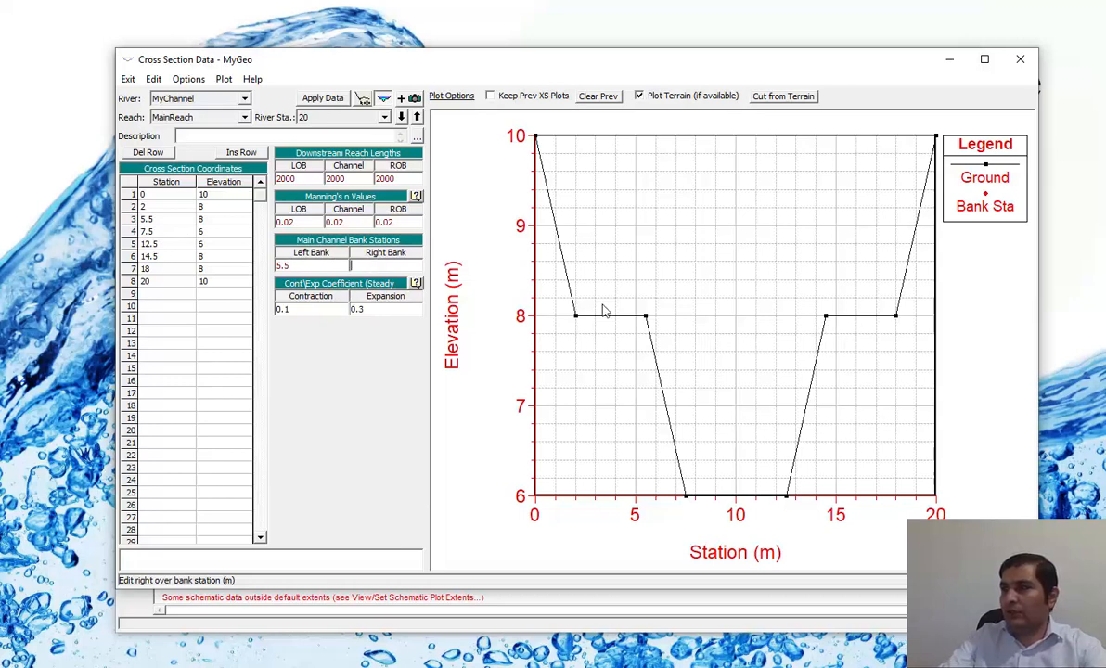
text(14.5)
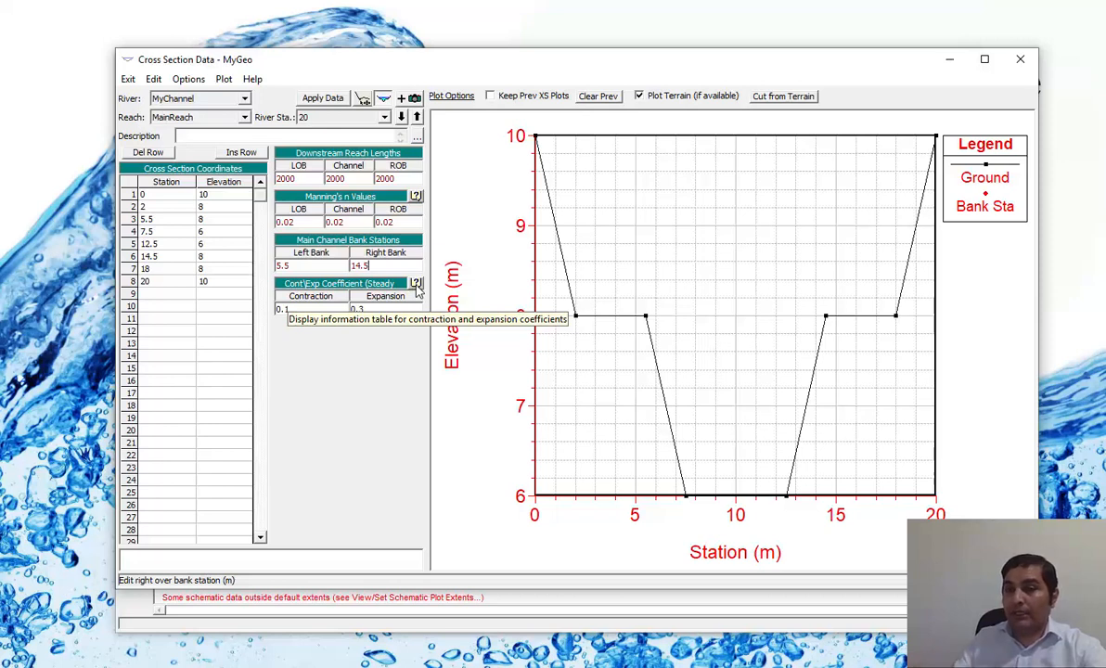
Consult Table 3-3 of the HEC-RAS 5.0 Reference Manual for typical subcritical contraction and expansion coefficients, and return to the cross section data.
click(323, 309)
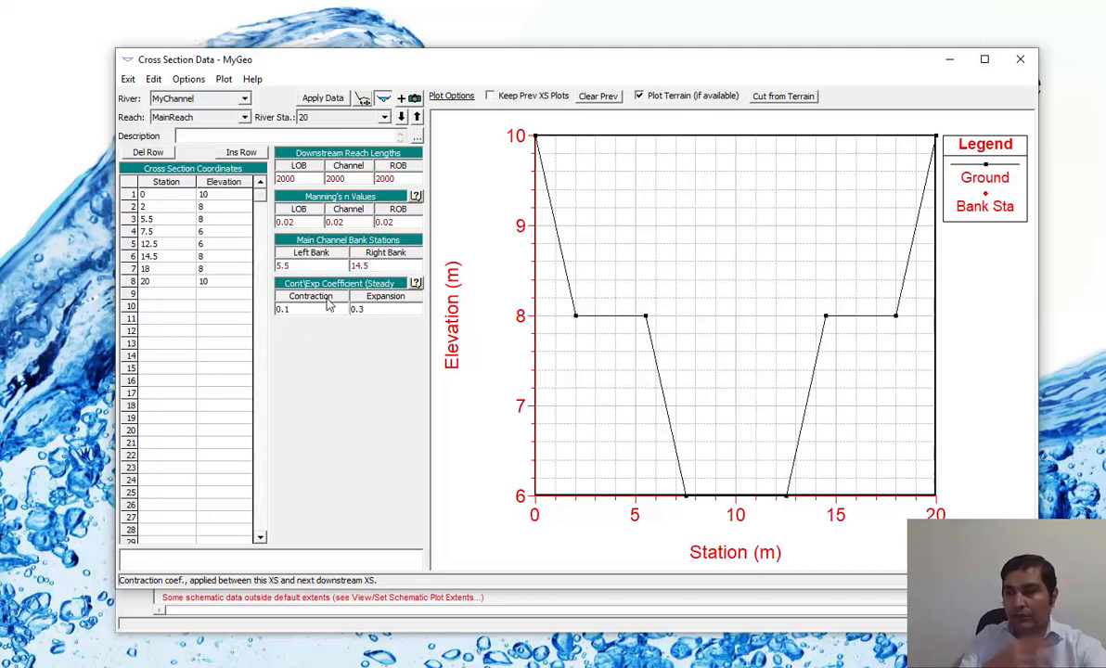
click(417, 284)
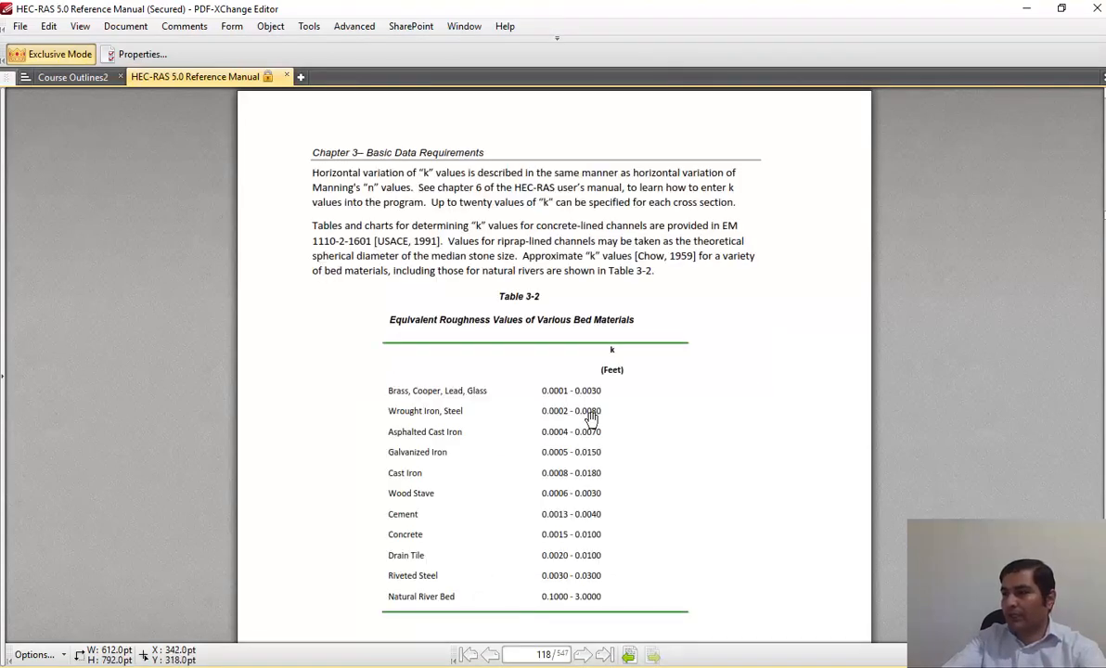
scroll(687, 411, down, 5)
scroll(686, 411, down, 10)
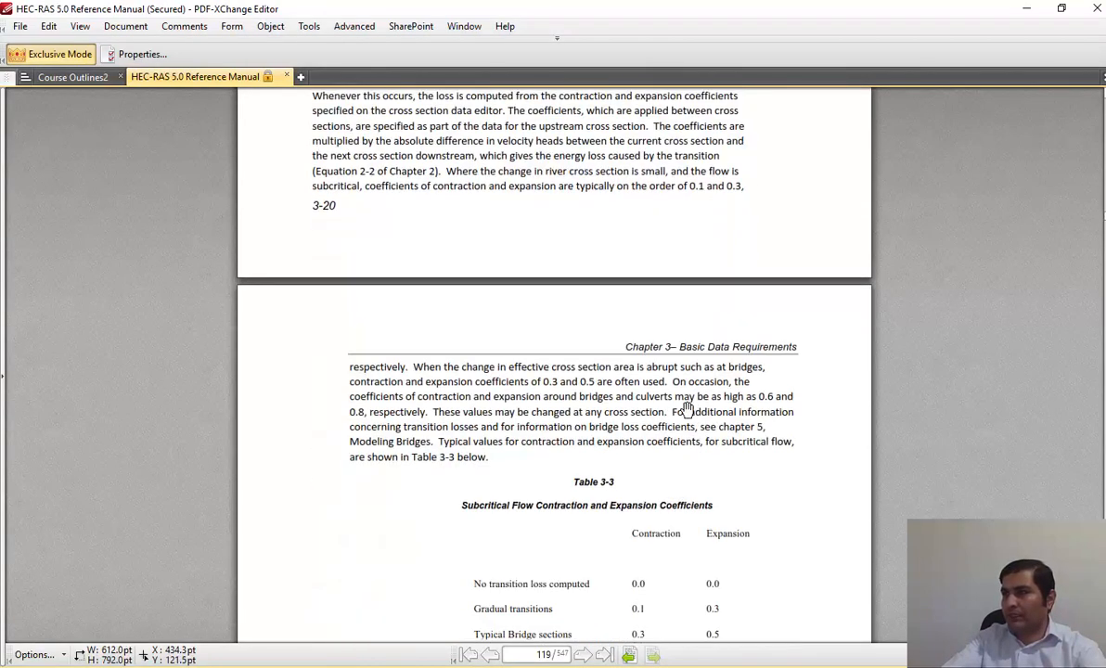
scroll(724, 311, up, 1)
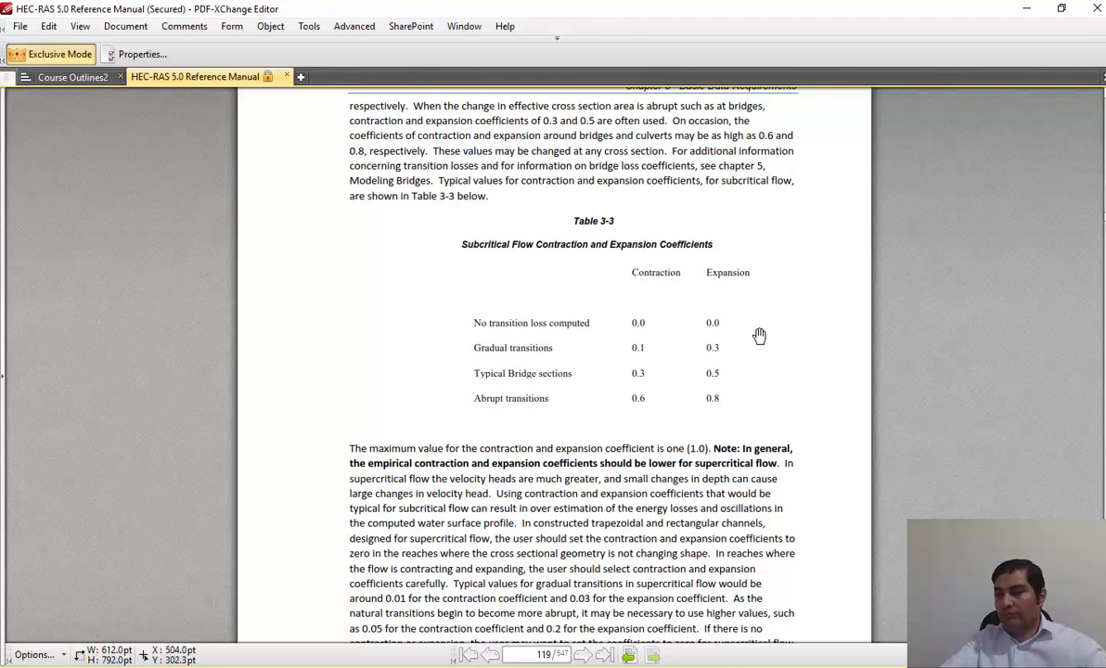
ctrl+scroll(830, 336, up, 3)
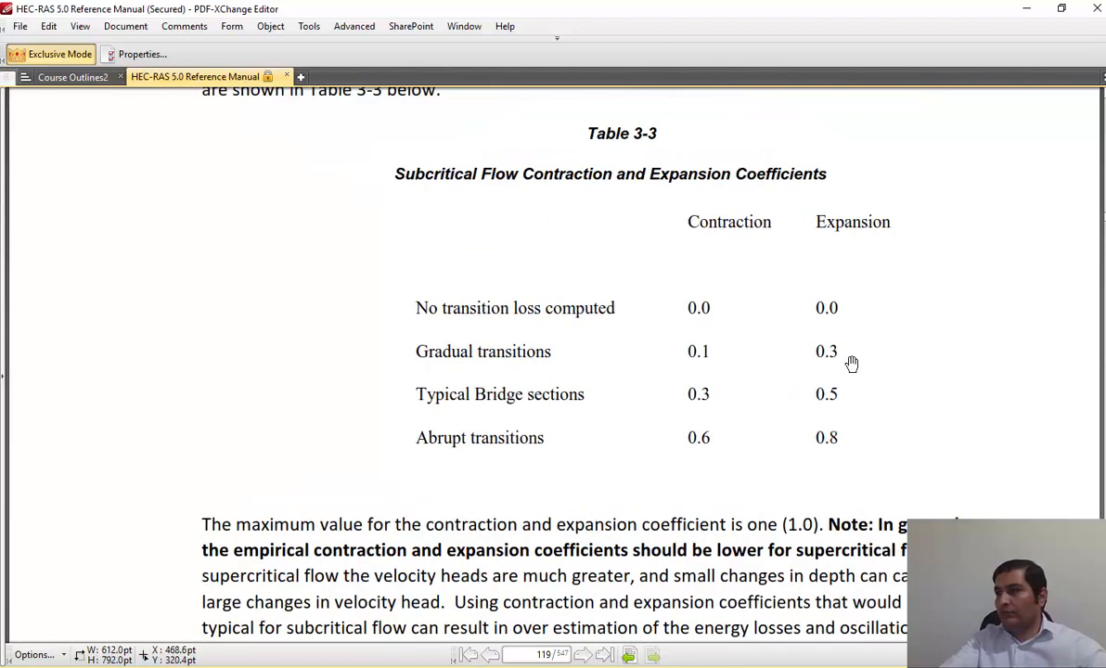
scroll(792, 382, up, 1)
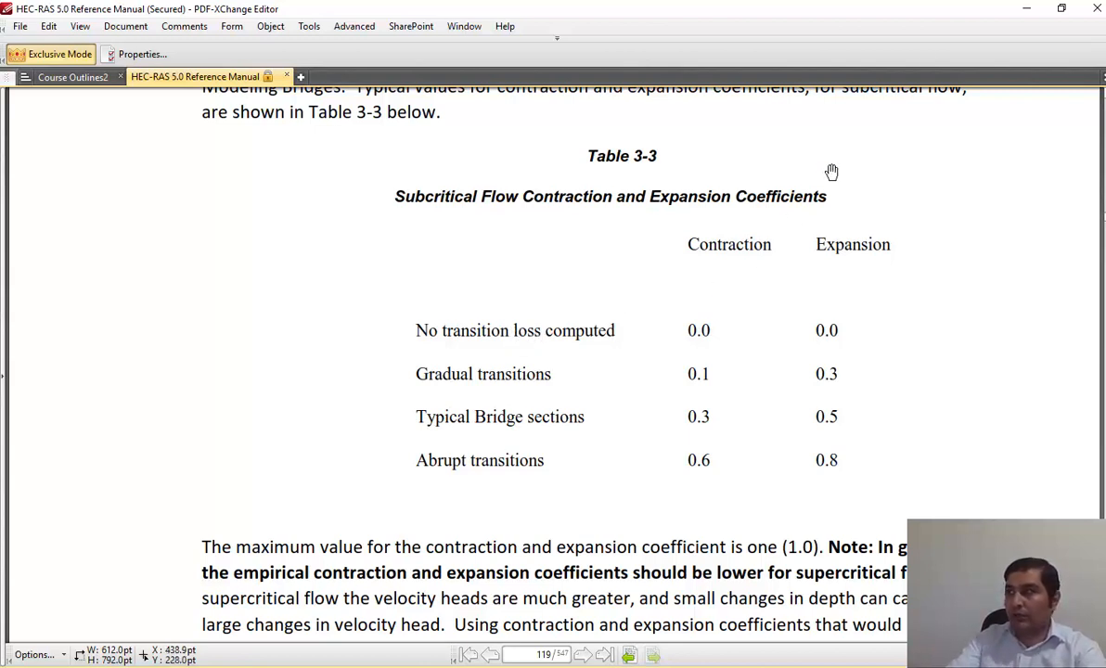
click(1024, 11)
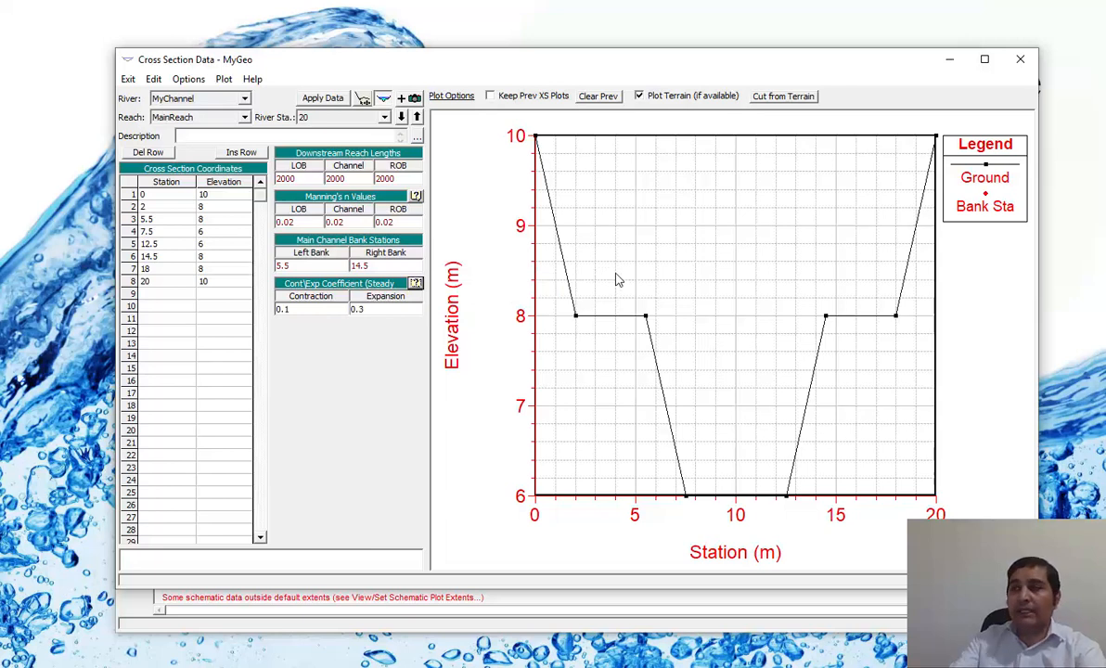
Apply the data of river station 20 and close the cross section editor.
click(323, 98)
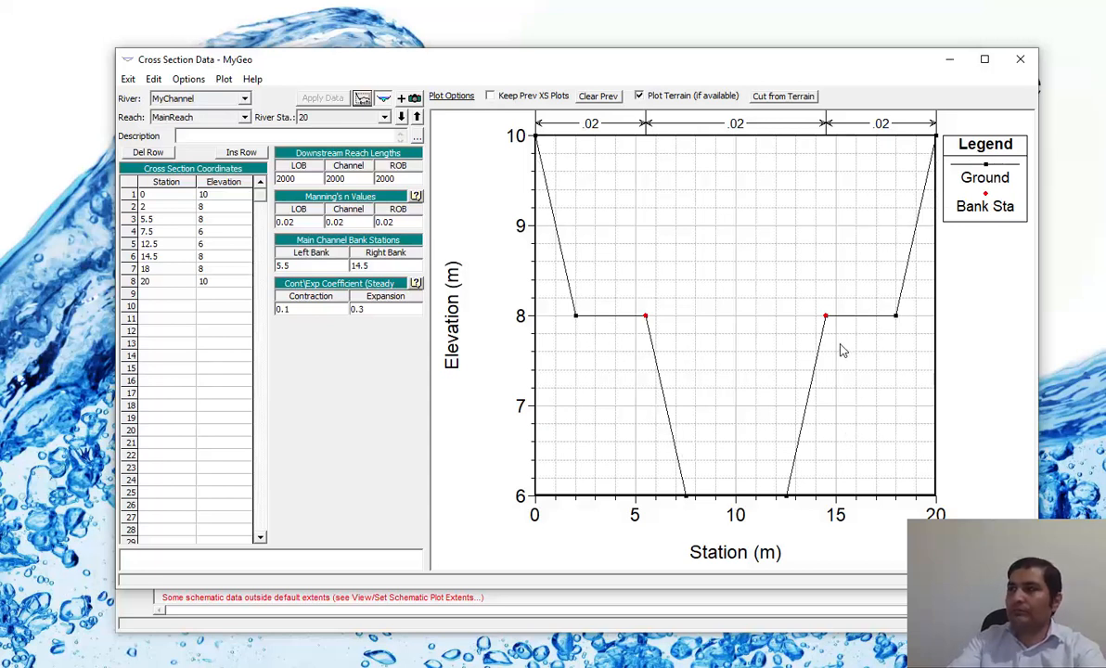
click(1020, 61)
Inspect river station 20 up close on the river schematic, and restore the full plot.
right_click(307, 215)
click(343, 226)
drag(345, 214, 248, 285)
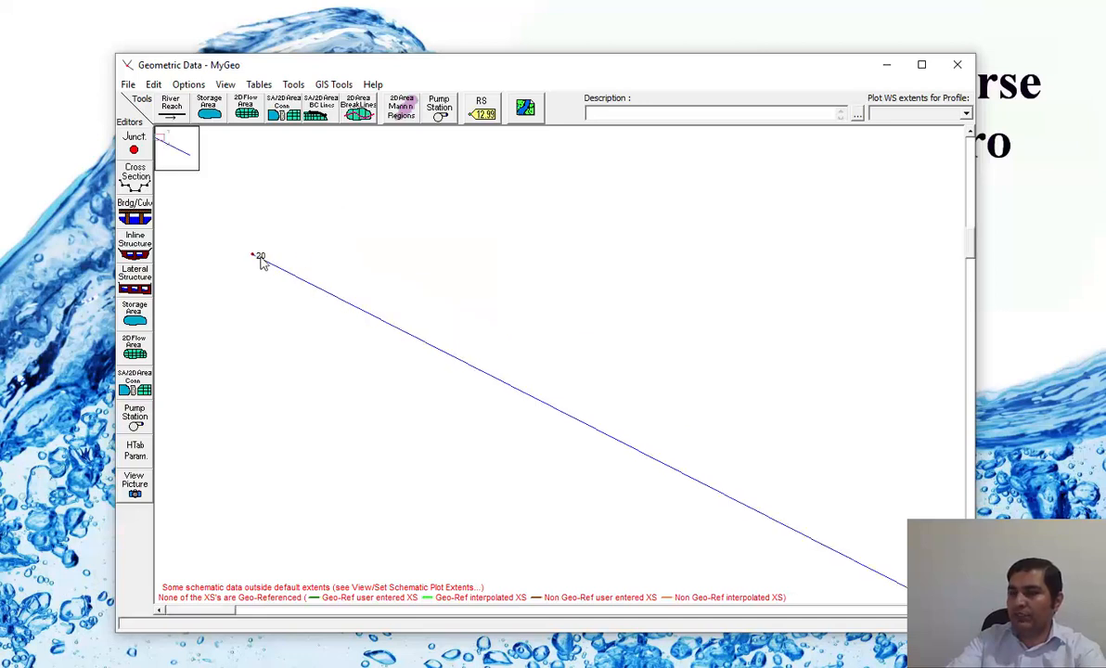
right_click(410, 215)
click(465, 277)
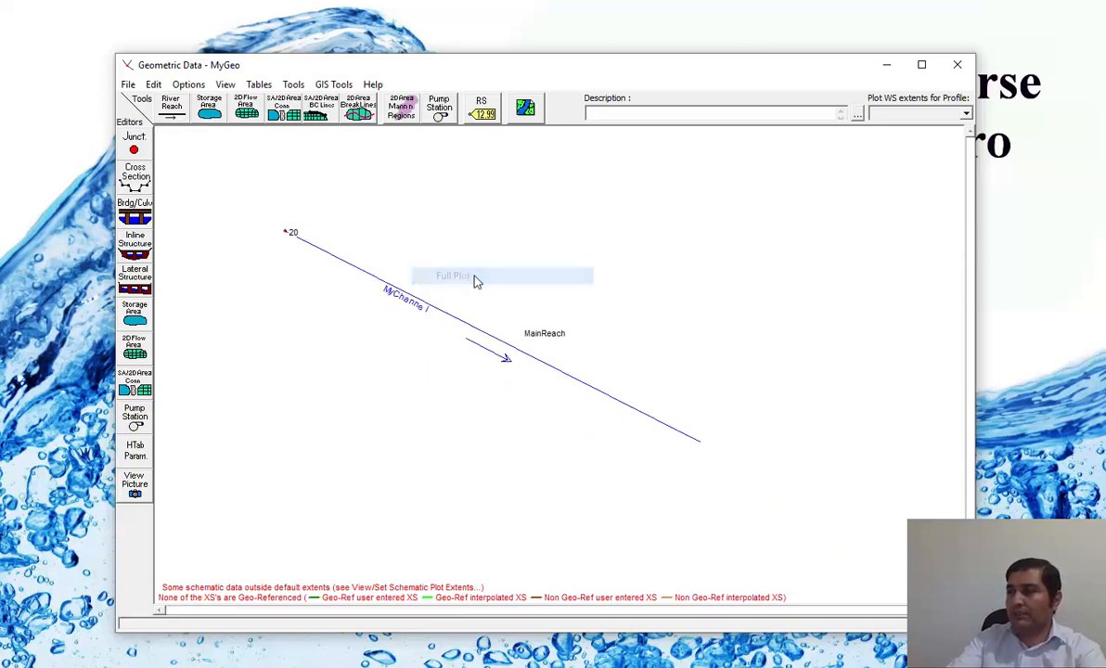
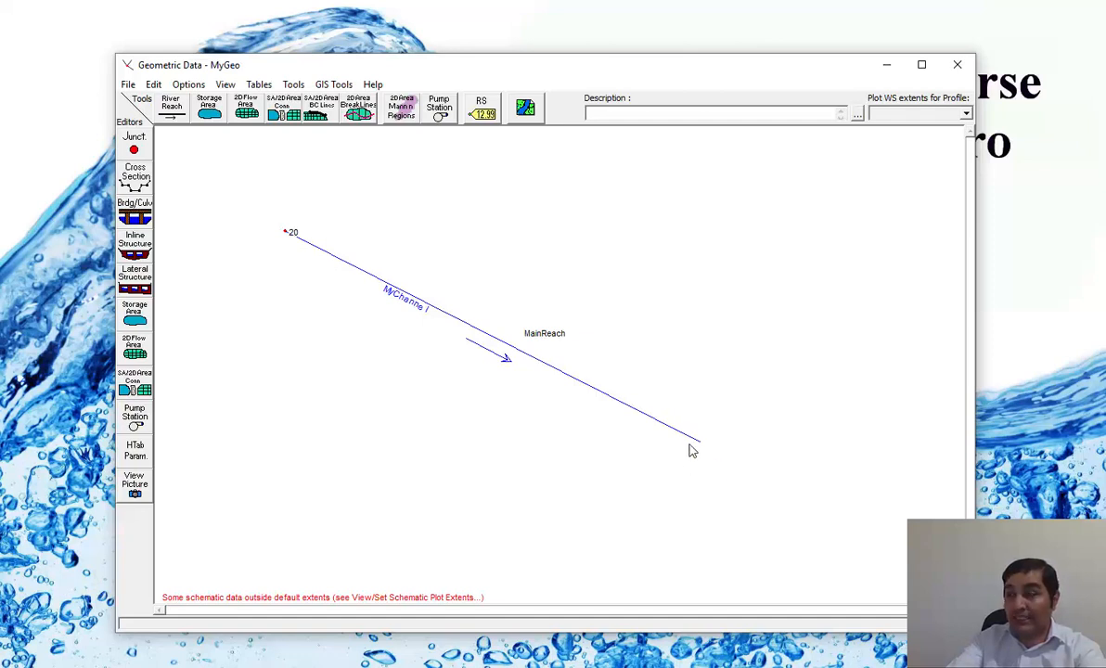
Copy the cross section at river station 20 to a new river station 1 on MyChannel, MainReach, and keep station 1 selected.
click(139, 181)
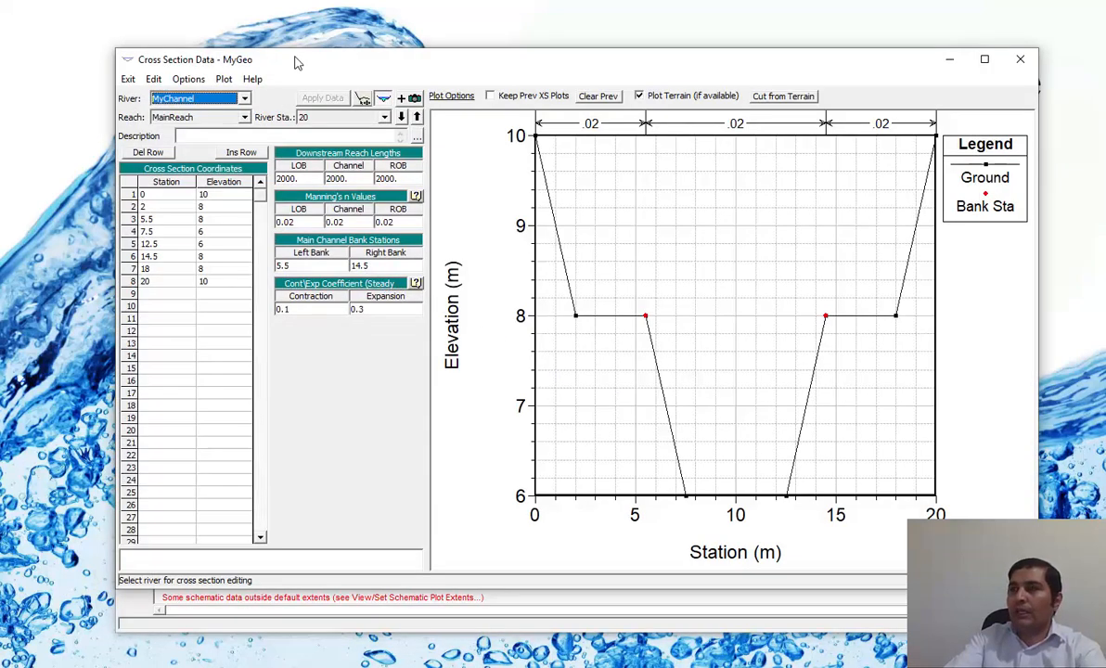
click(189, 79)
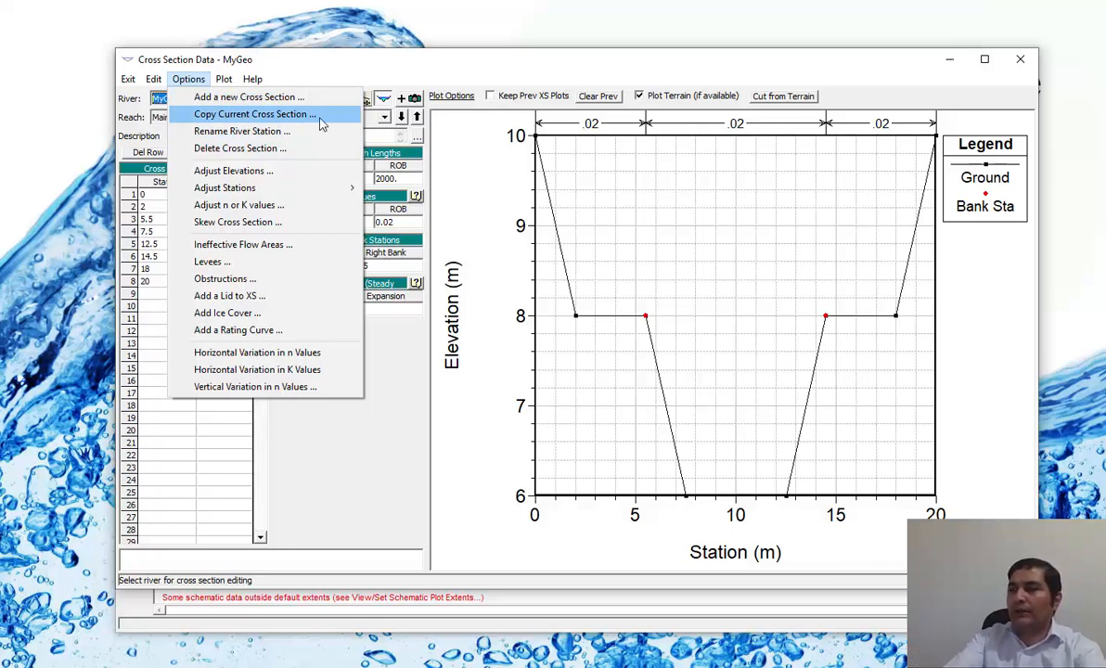
click(320, 120)
drag(366, 171, 607, 174)
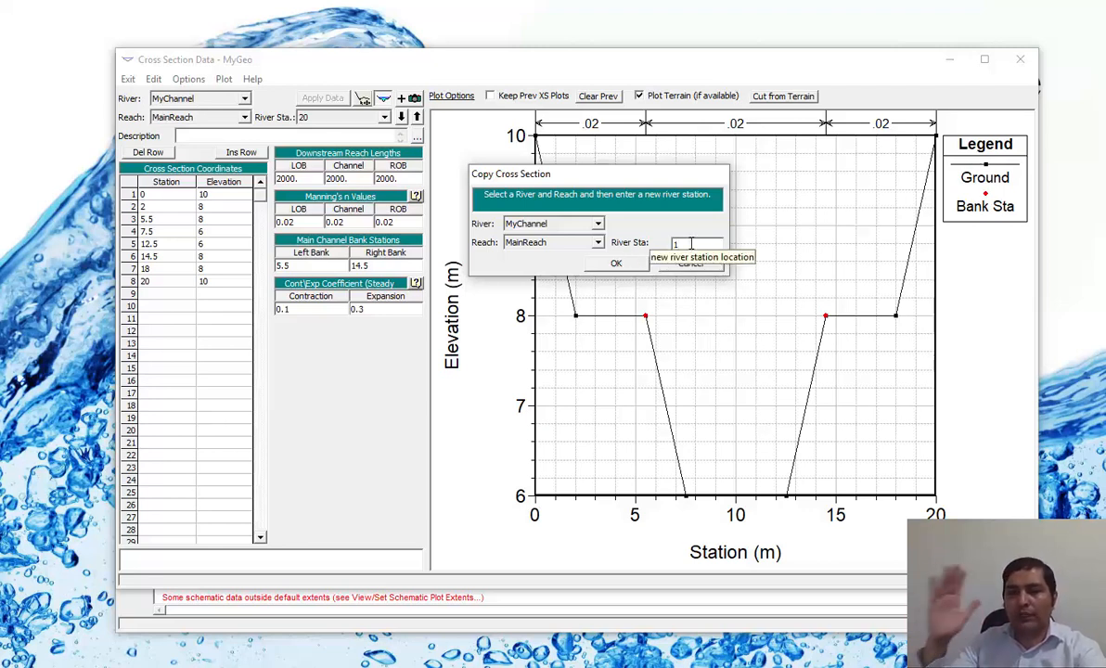
click(616, 264)
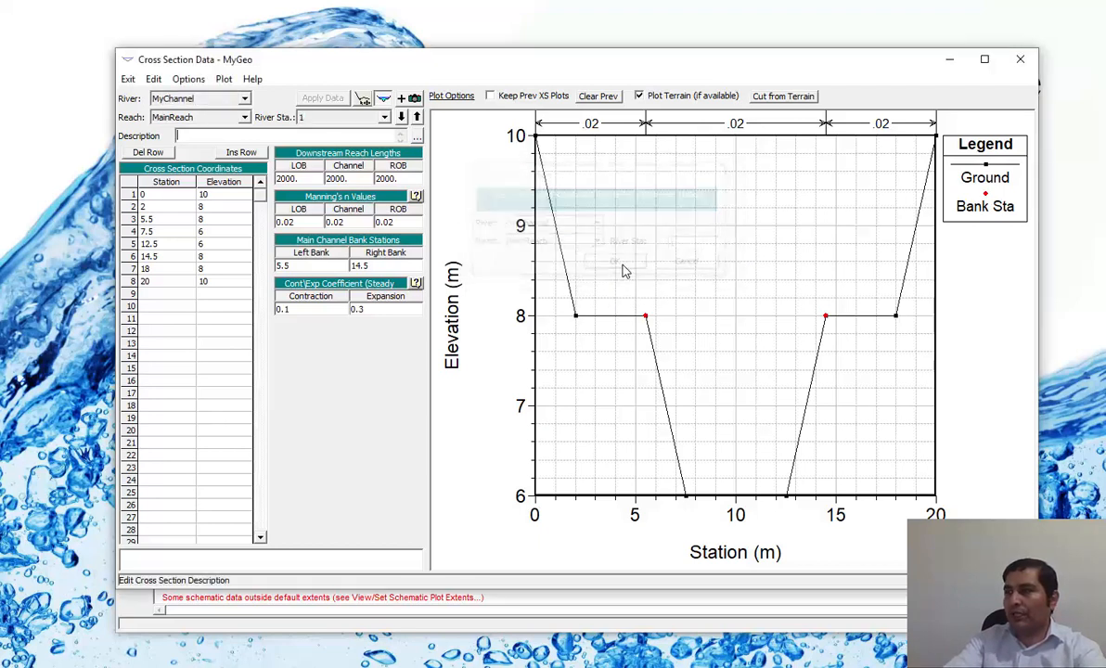
click(377, 121)
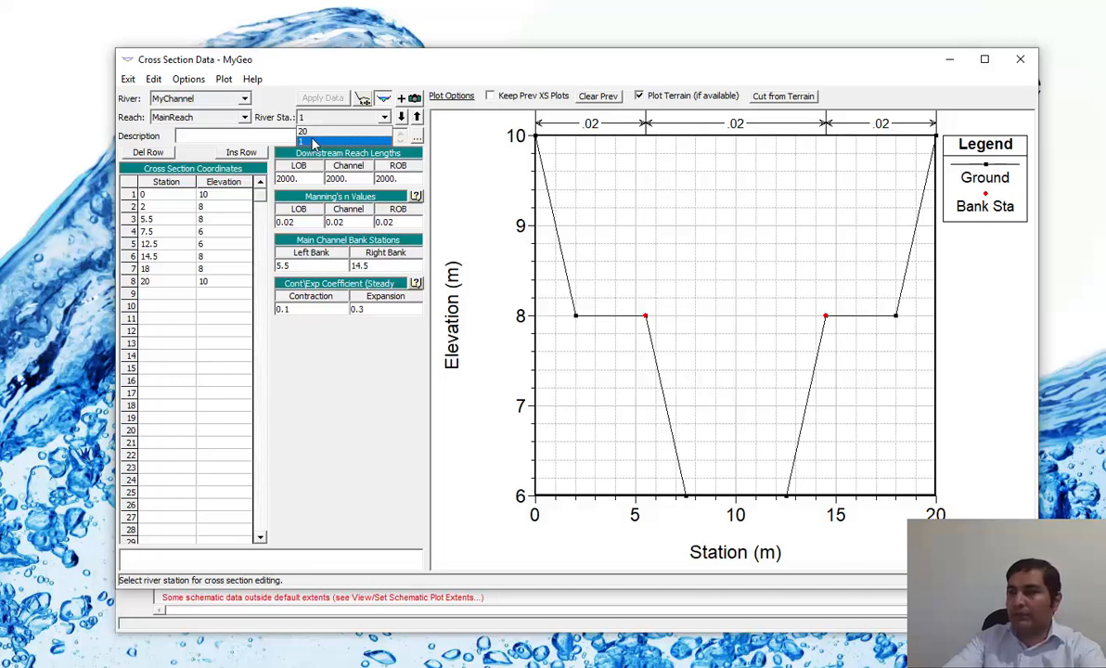
click(355, 184)
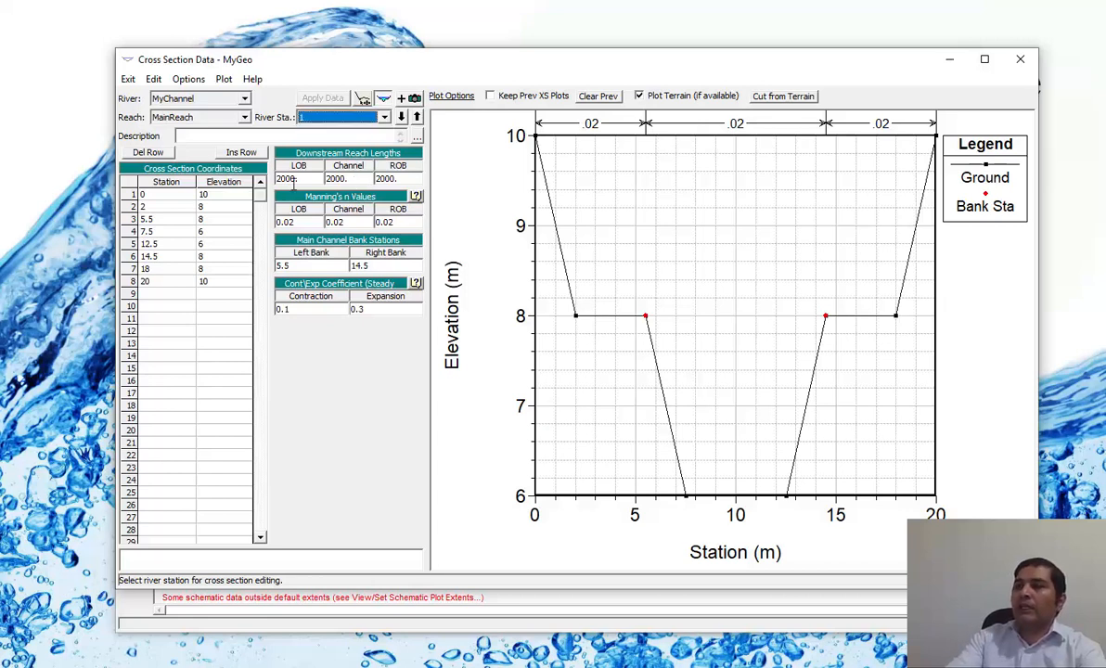
Clear the left overbank, channel and right overbank downstream reach lengths of river station 1.
click(311, 181)
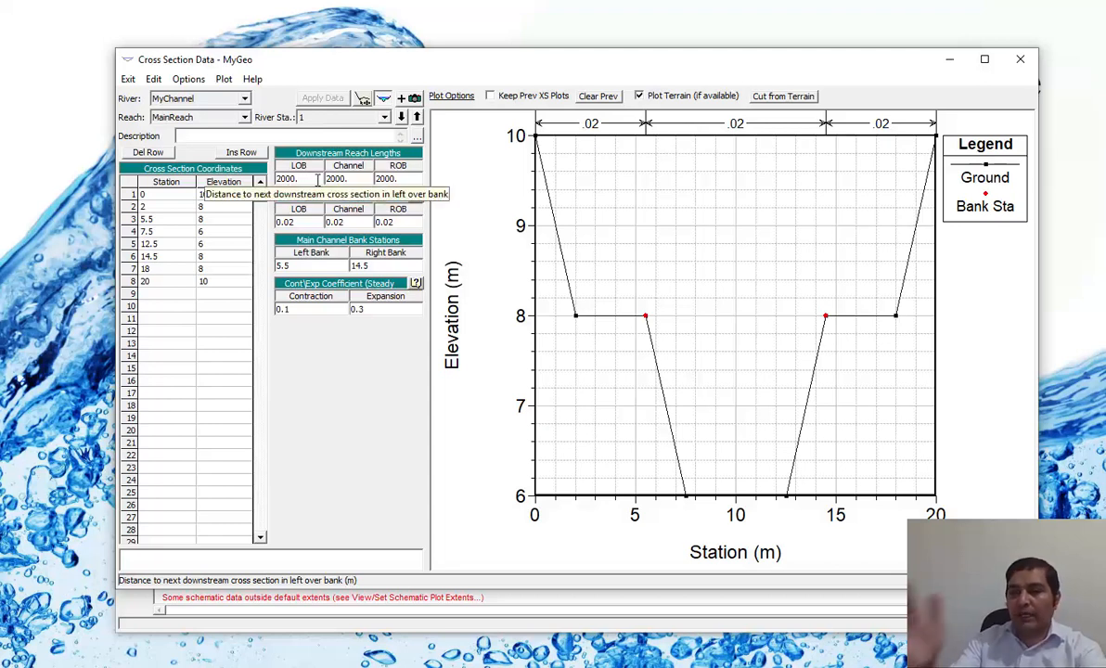
double_click(289, 179)
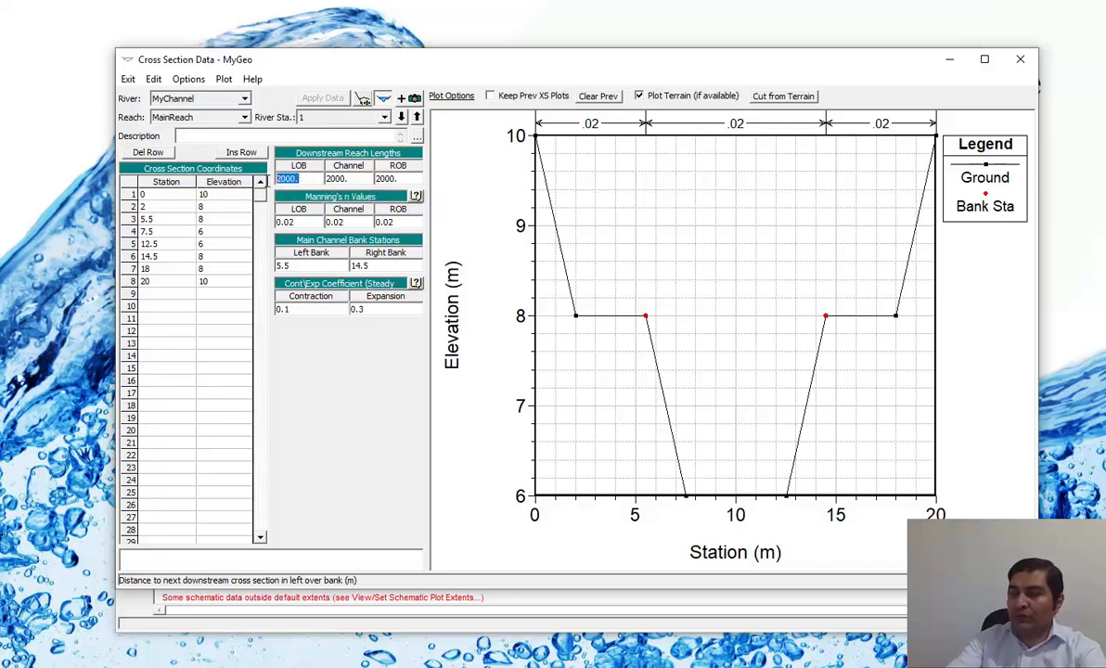
key(BackSpace)
double_click(321, 179)
key(BackSpace)
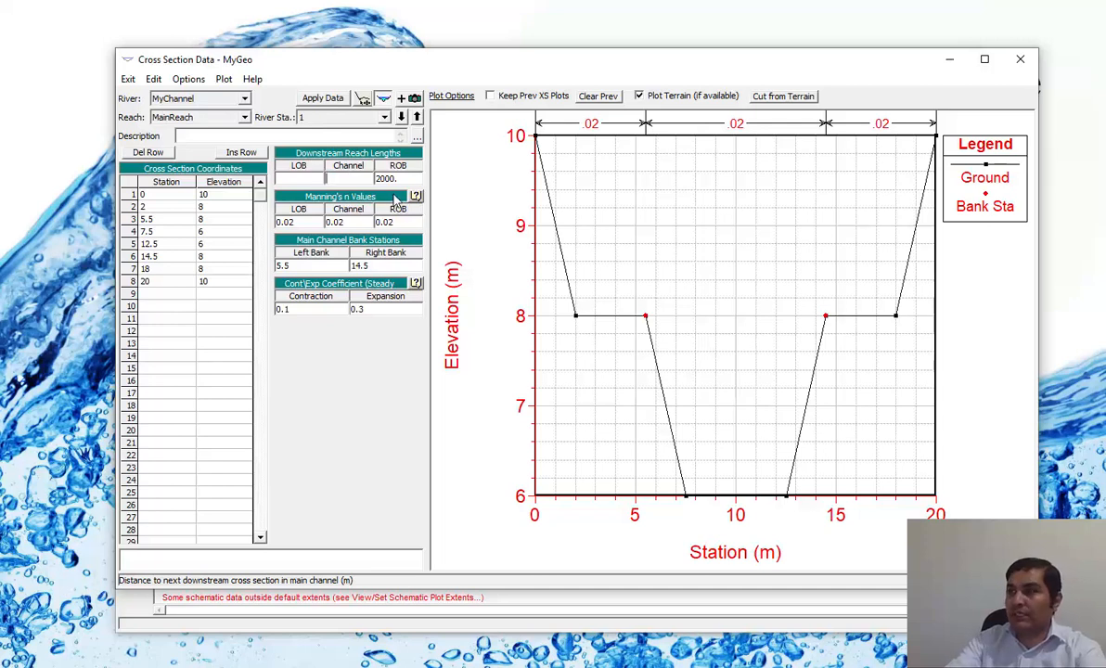
double_click(376, 178)
key(BackSpace)
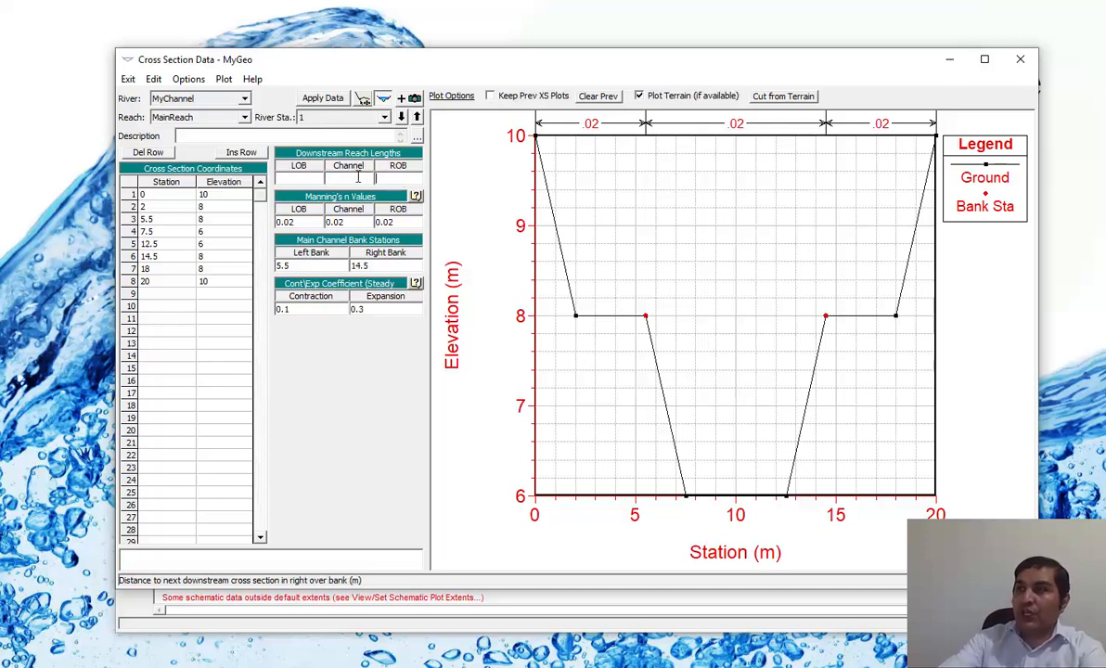
click(287, 179)
click(322, 178)
click(375, 178)
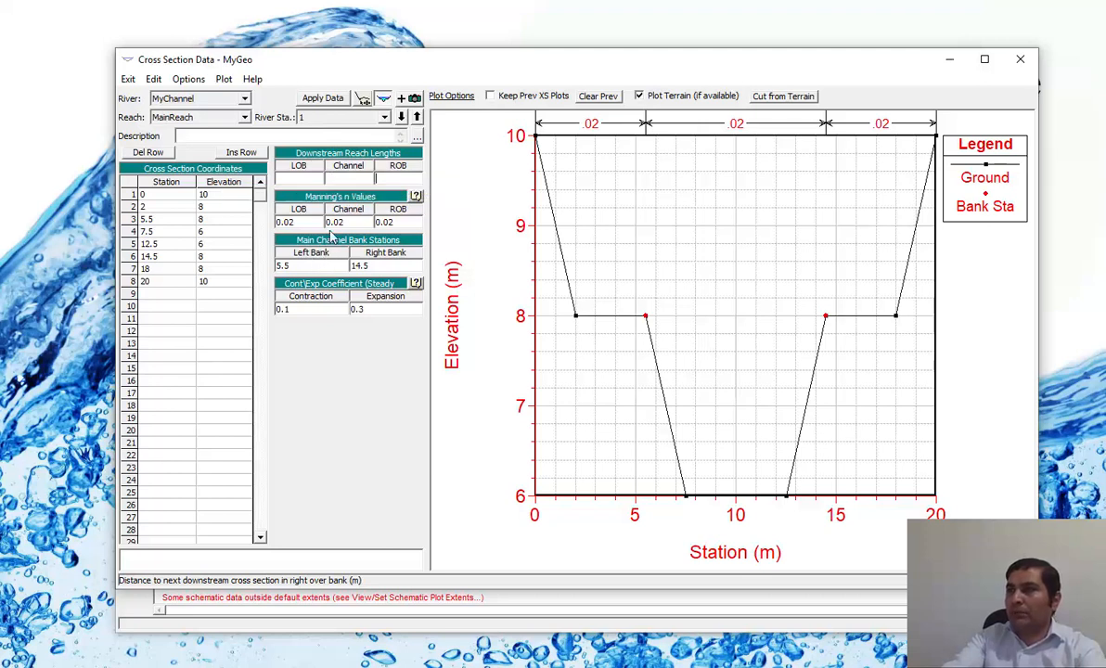
Set both the contraction and expansion coefficients of river station 1 to 0.
click(376, 223)
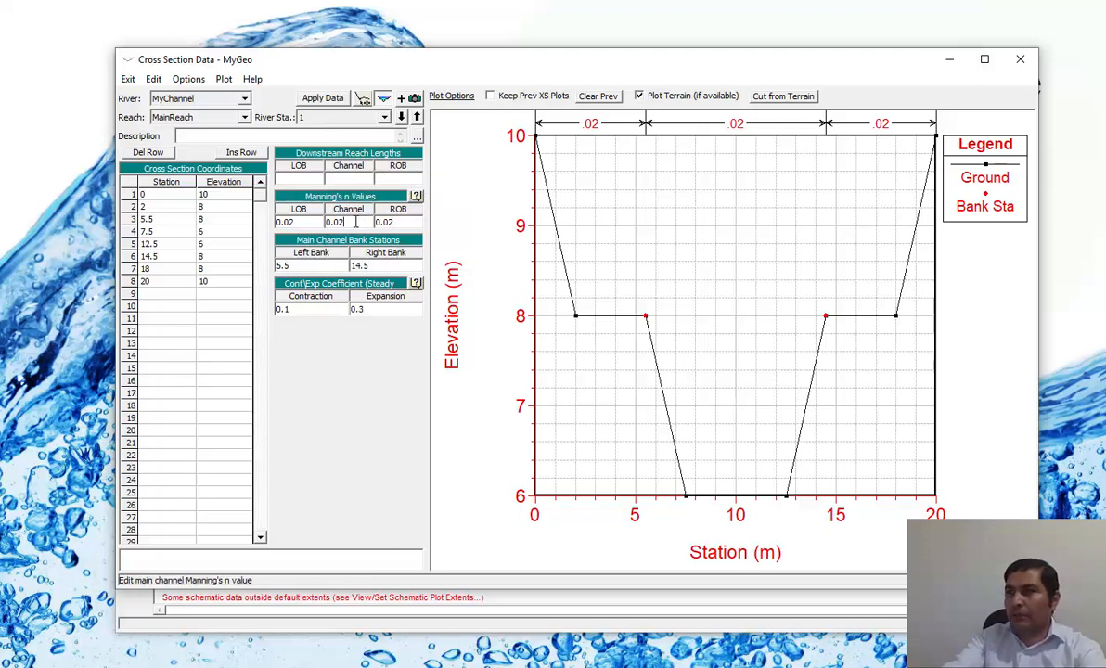
click(311, 222)
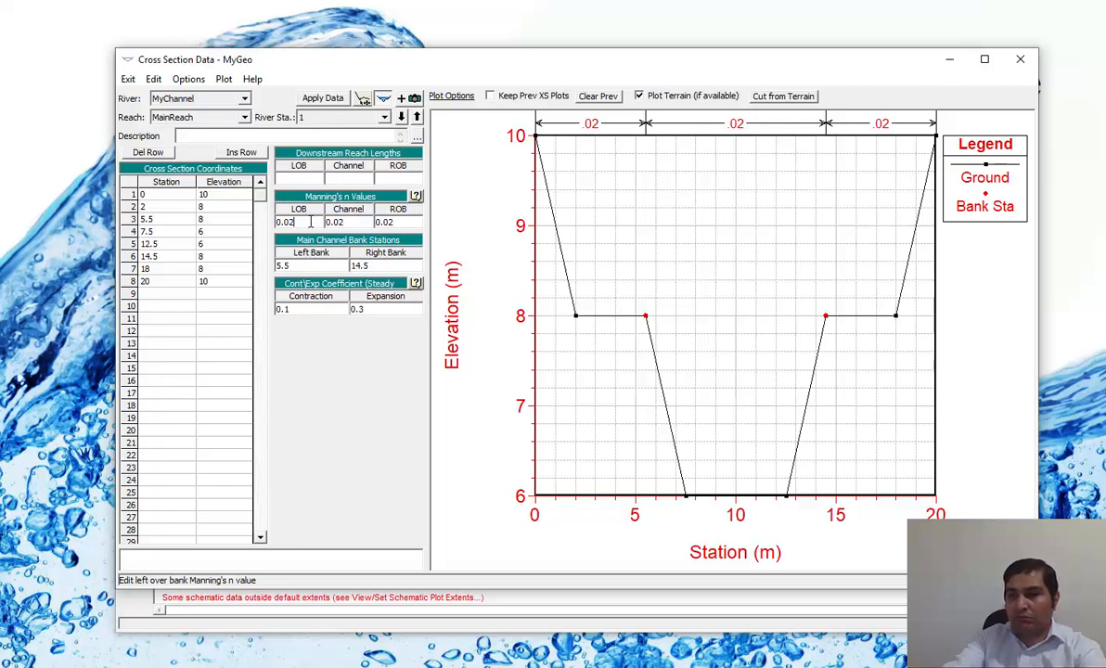
click(366, 310)
text(0)
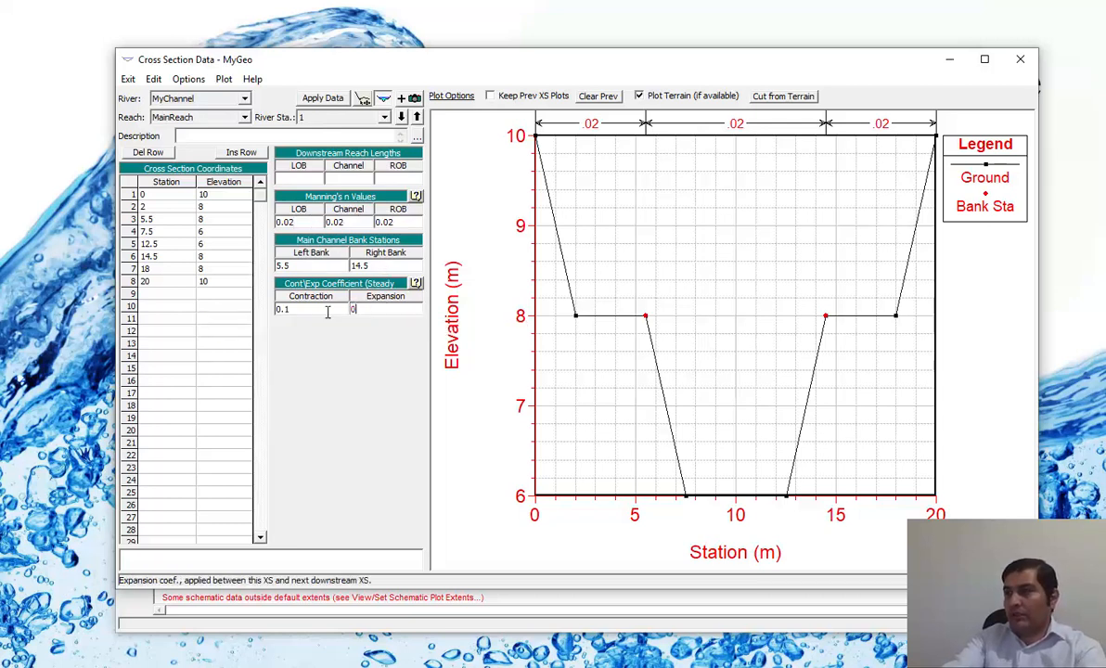
click(279, 309)
text(0)
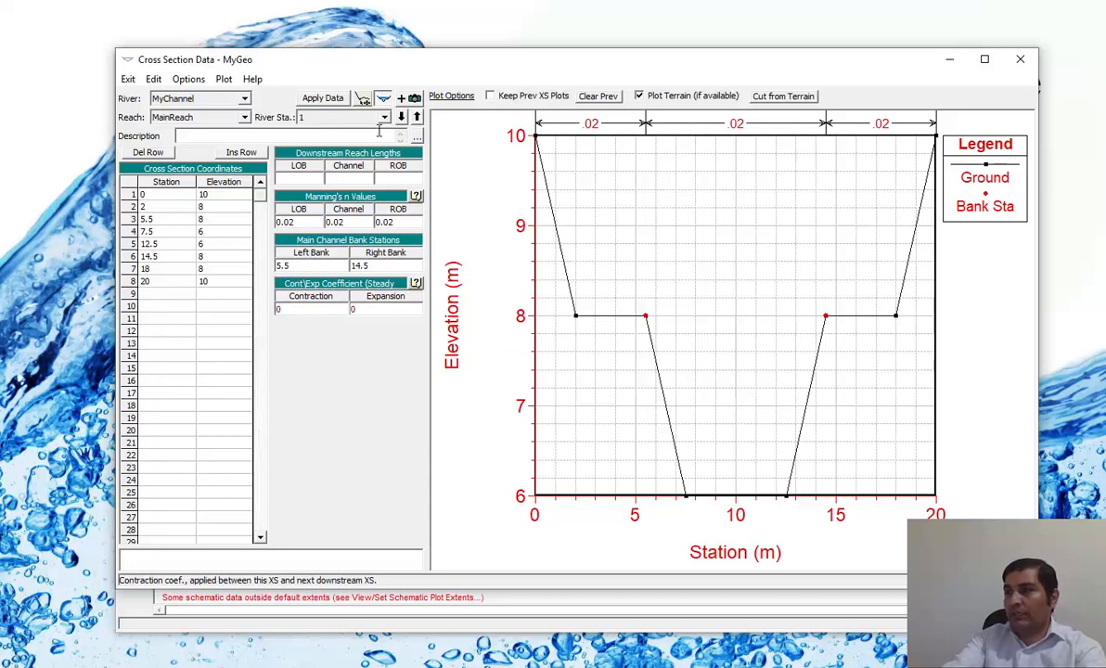
Set the contraction and expansion coefficients of river station 20 to 0, return to station 1 and close the cross section editor.
click(401, 118)
click(370, 309)
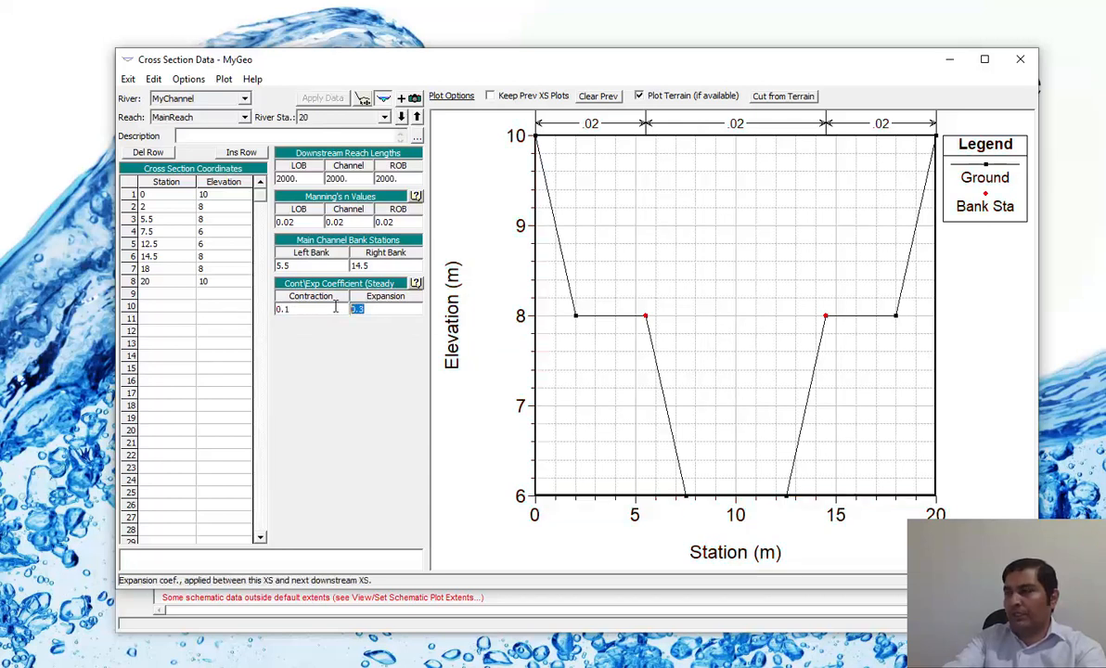
text(0)
click(278, 310)
text(0)
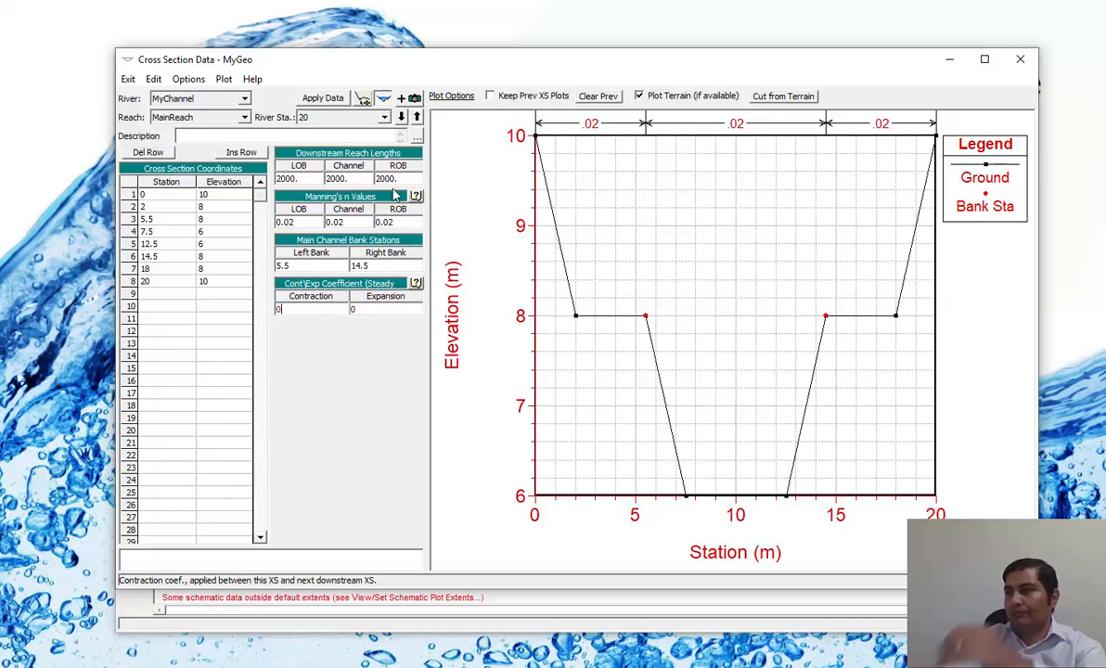
click(401, 117)
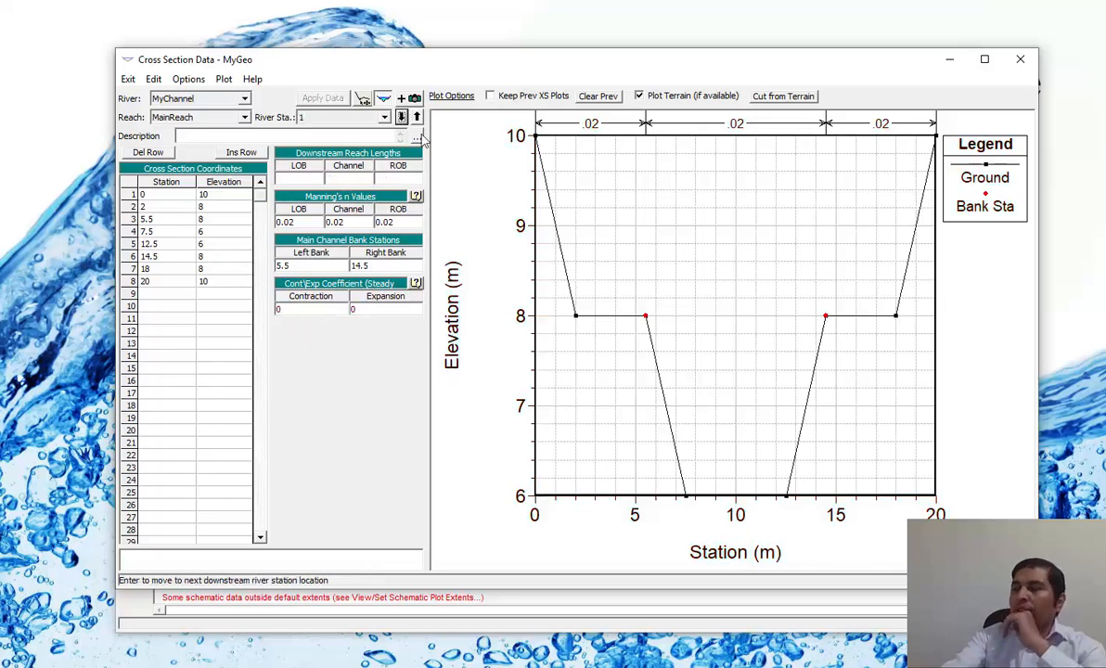
click(1019, 58)
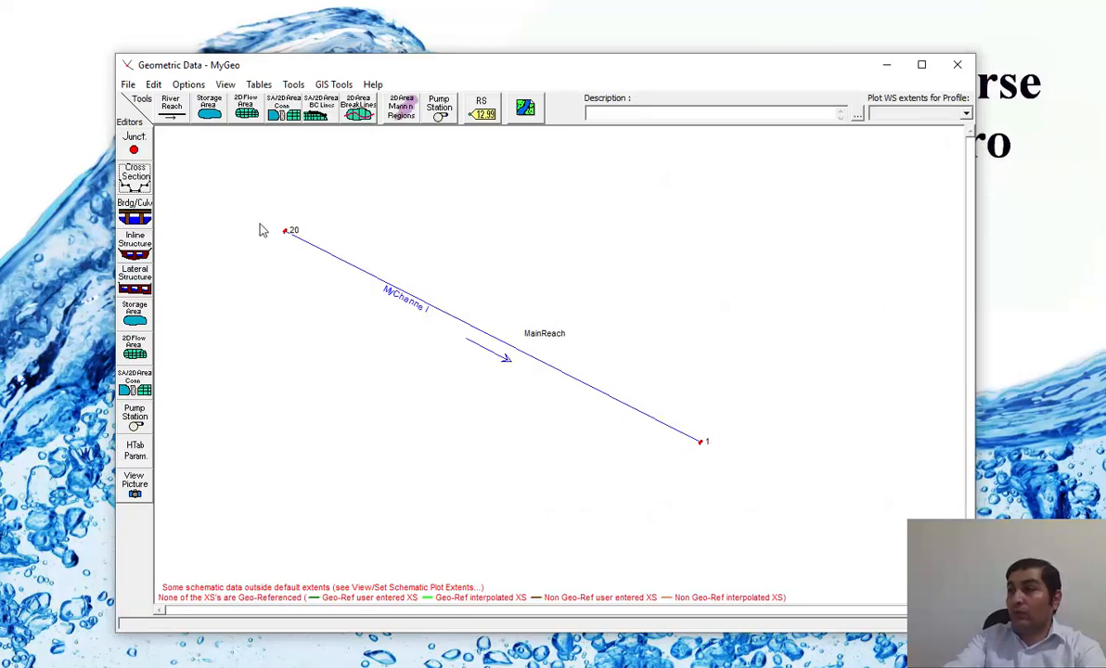
Reopen the cross section data of river station 1 and consult Table 1 in Course Outlines2 for the channel length and bed slope.
click(134, 176)
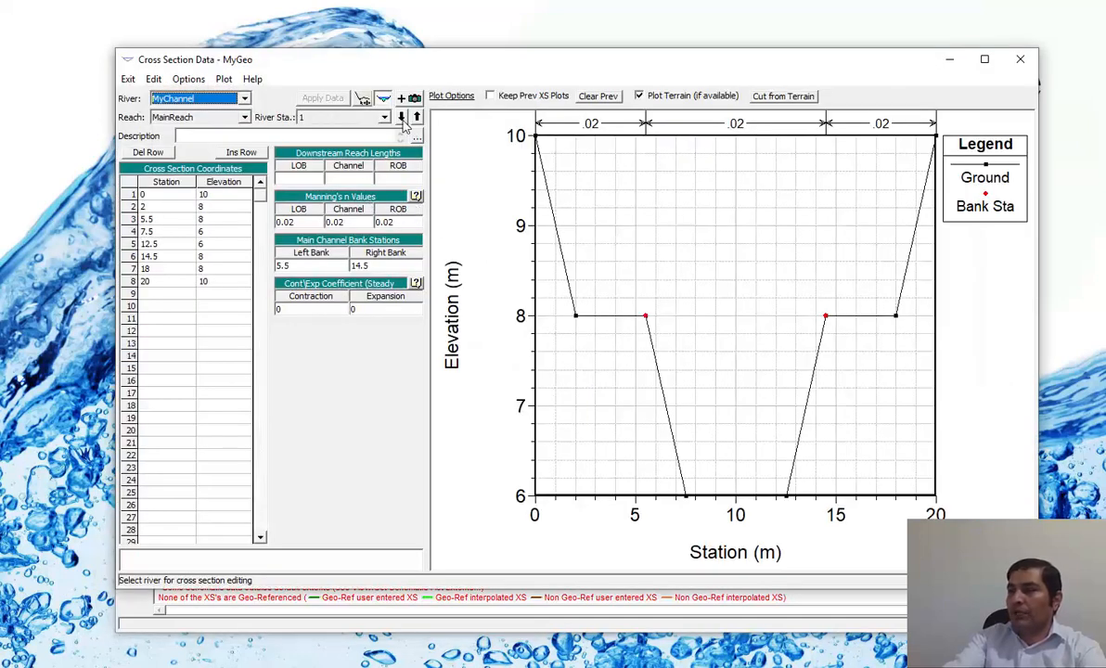
click(214, 185)
drag(215, 195, 221, 286)
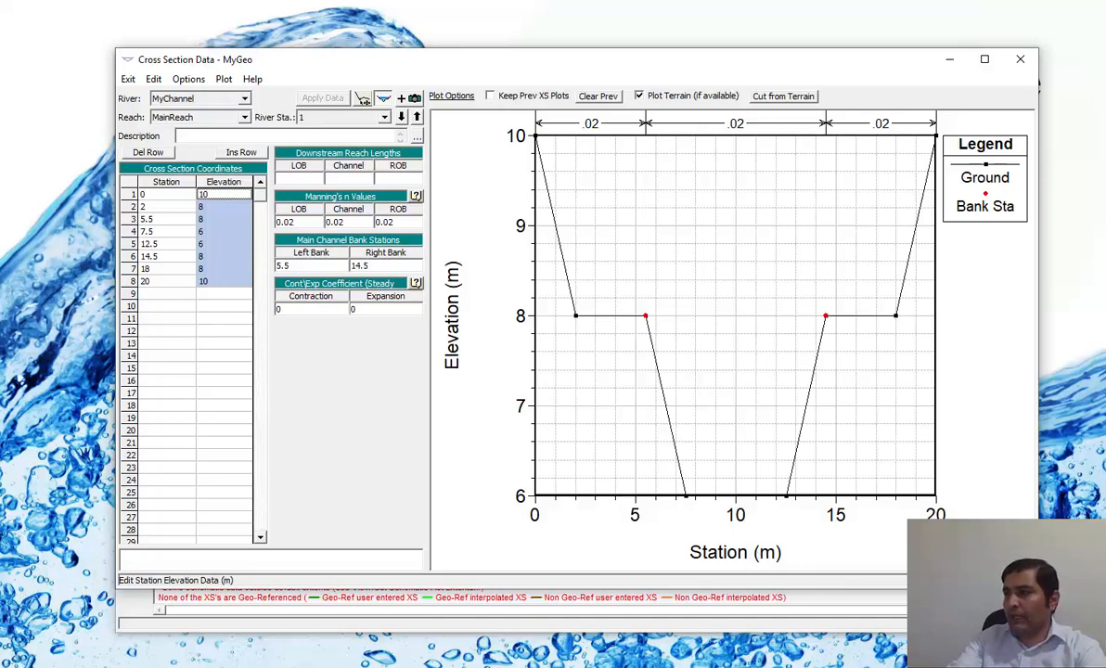
key(alt+Tab)
scroll(639, 330, up, 1)
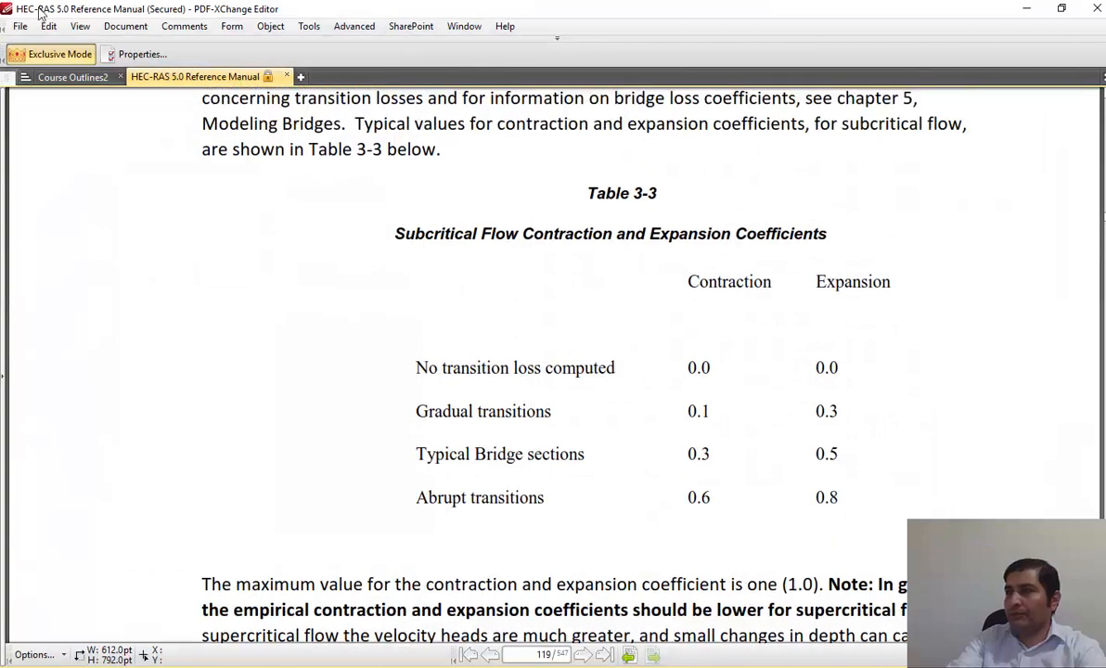
click(65, 77)
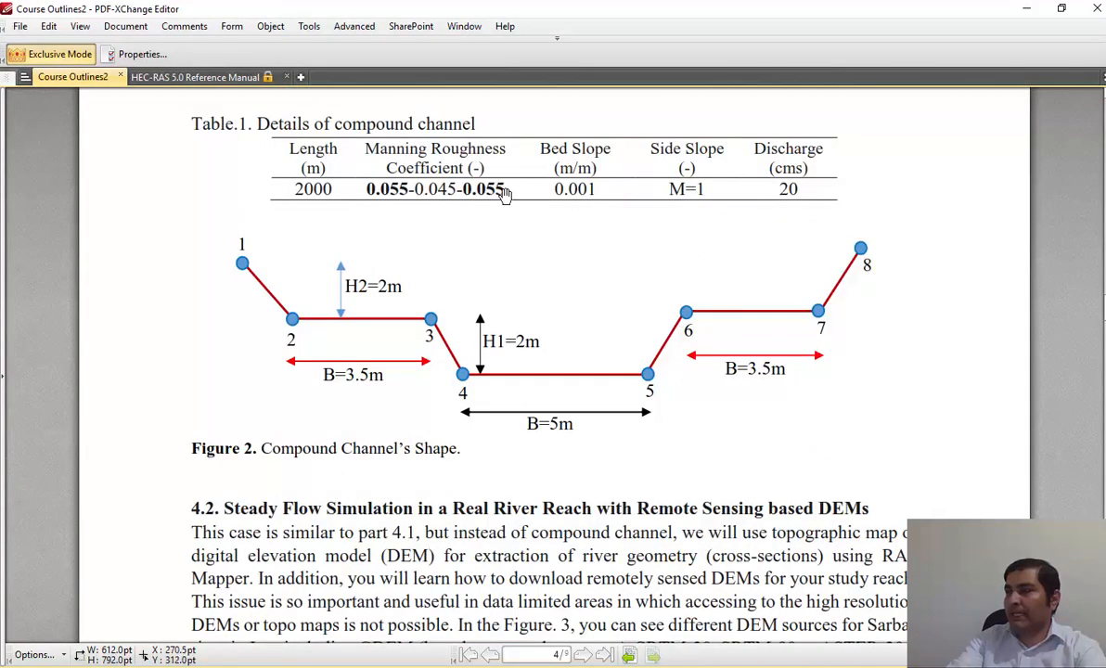
key(alt+Tab)
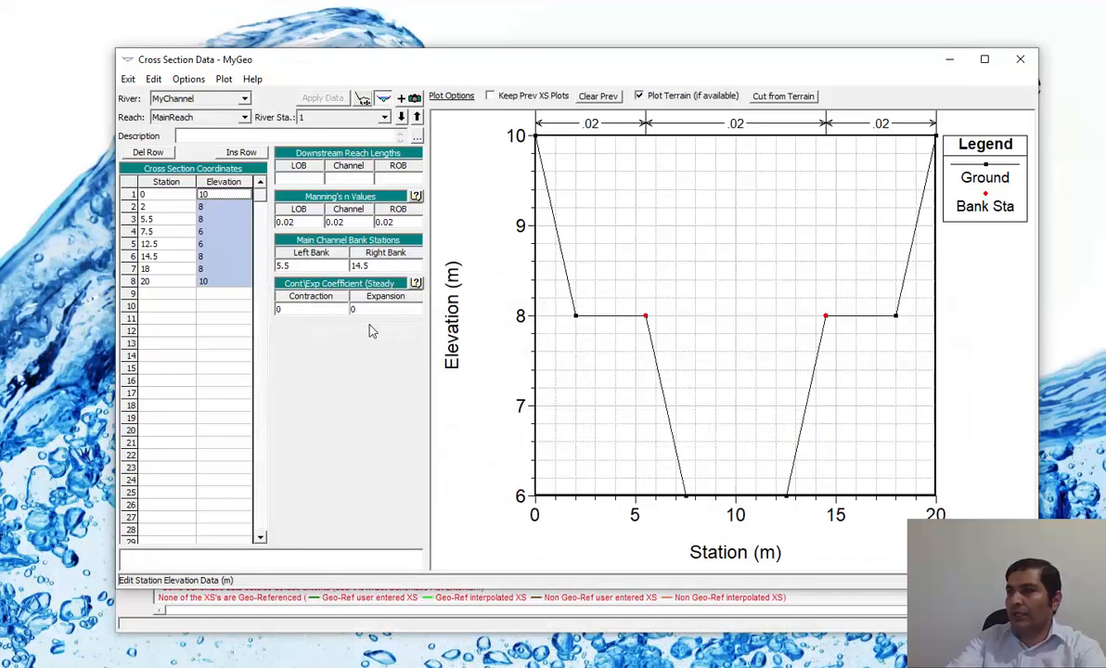
click(220, 230)
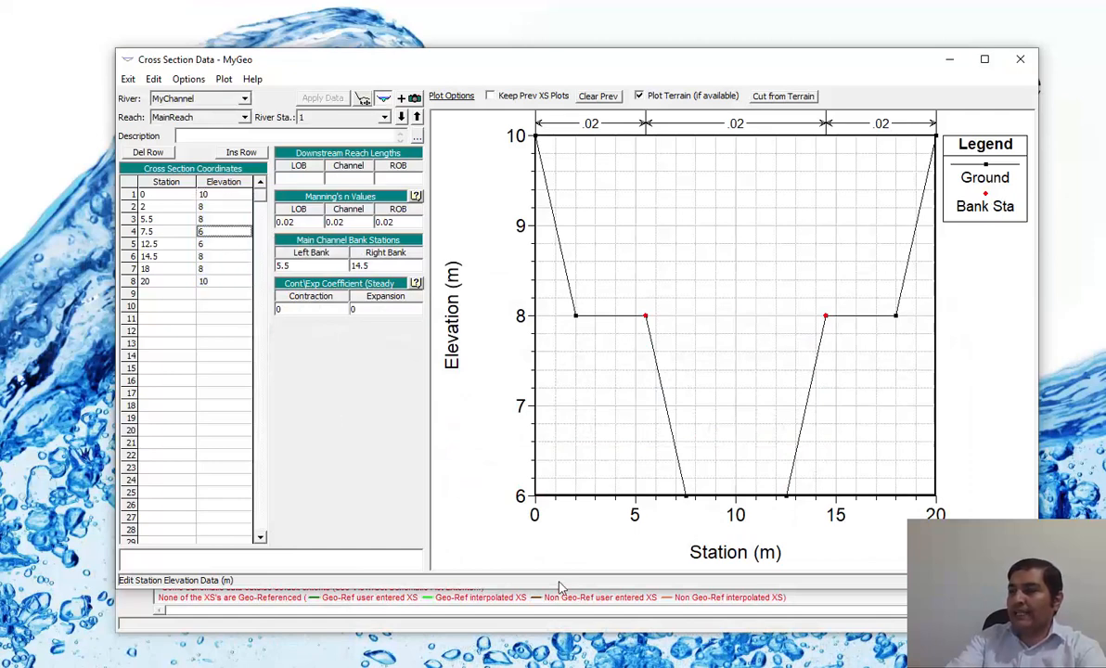
key(alt+Tab)
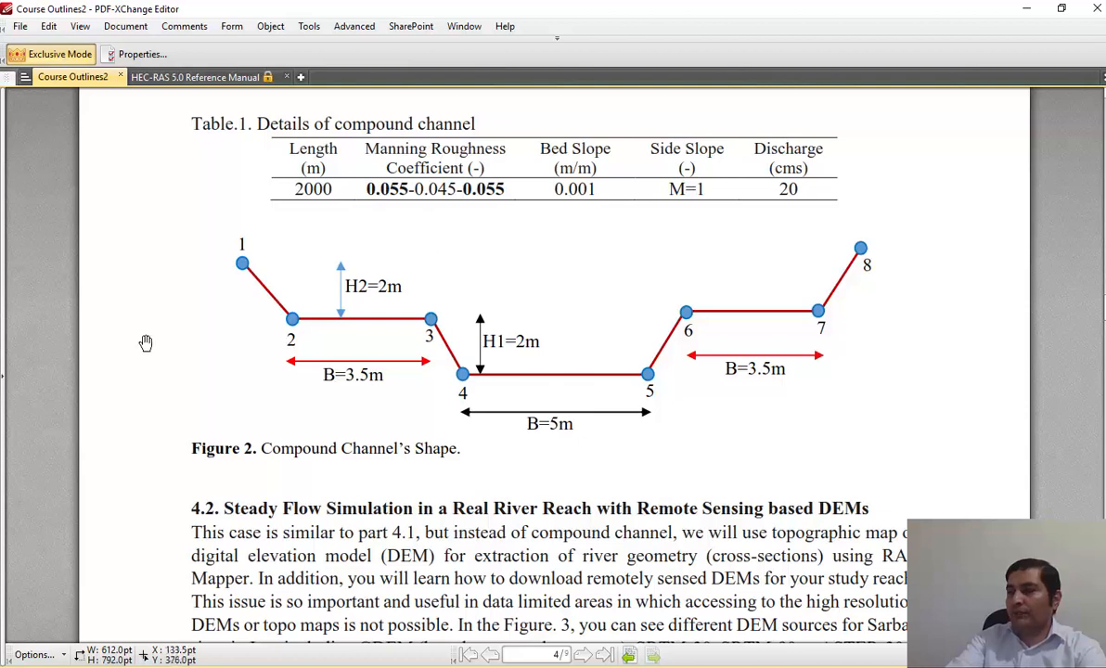
key(alt+Tab)
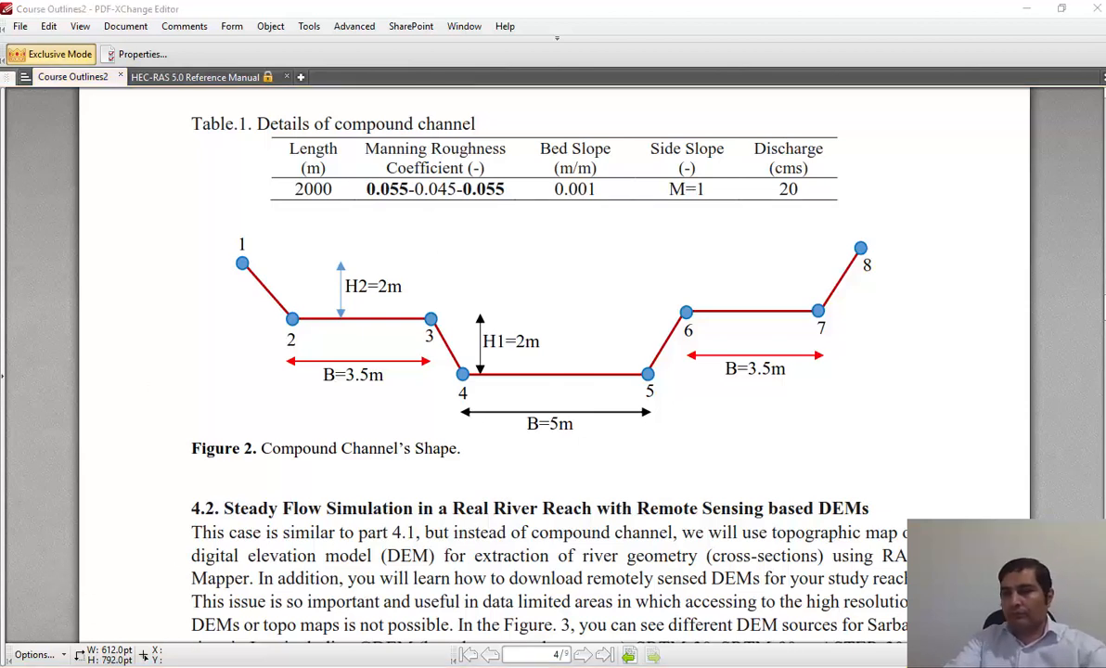
Calculate the bed drop along the channel as 2000 × 0.001 in Calculator, and return to the cross section data in HEC-RAS.
click(17, 666)
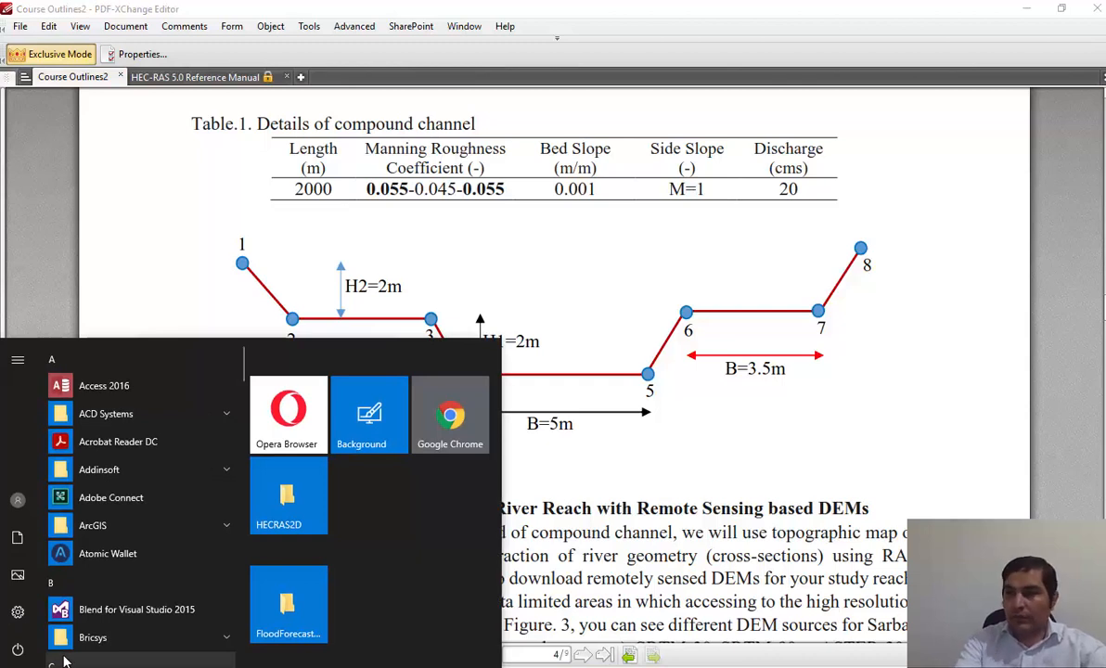
text(cal)
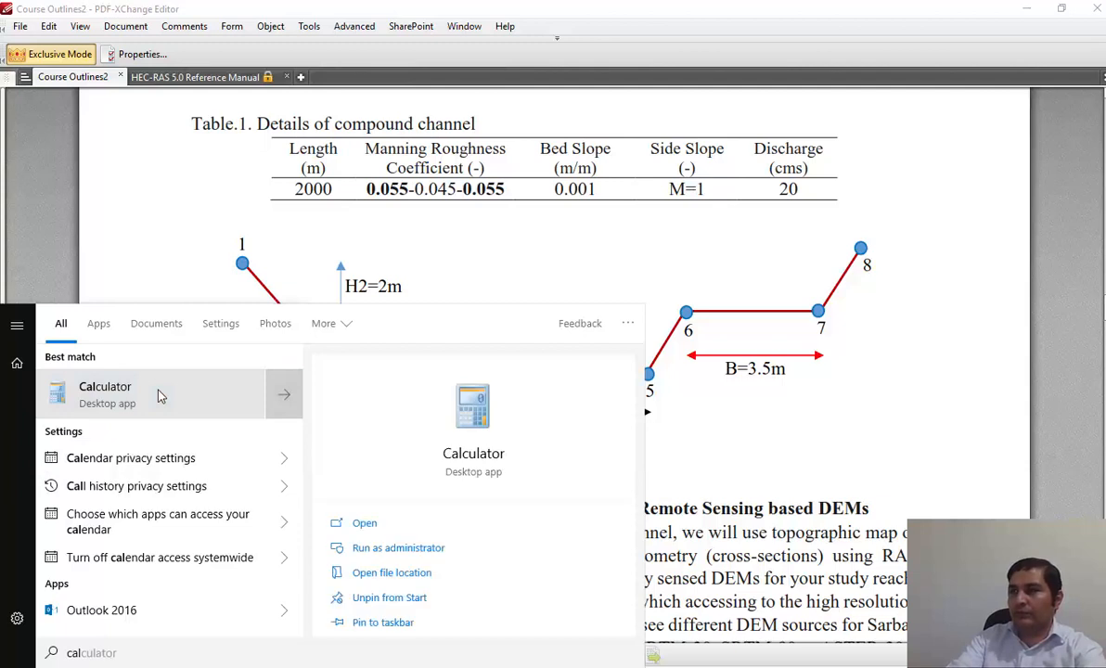
click(159, 396)
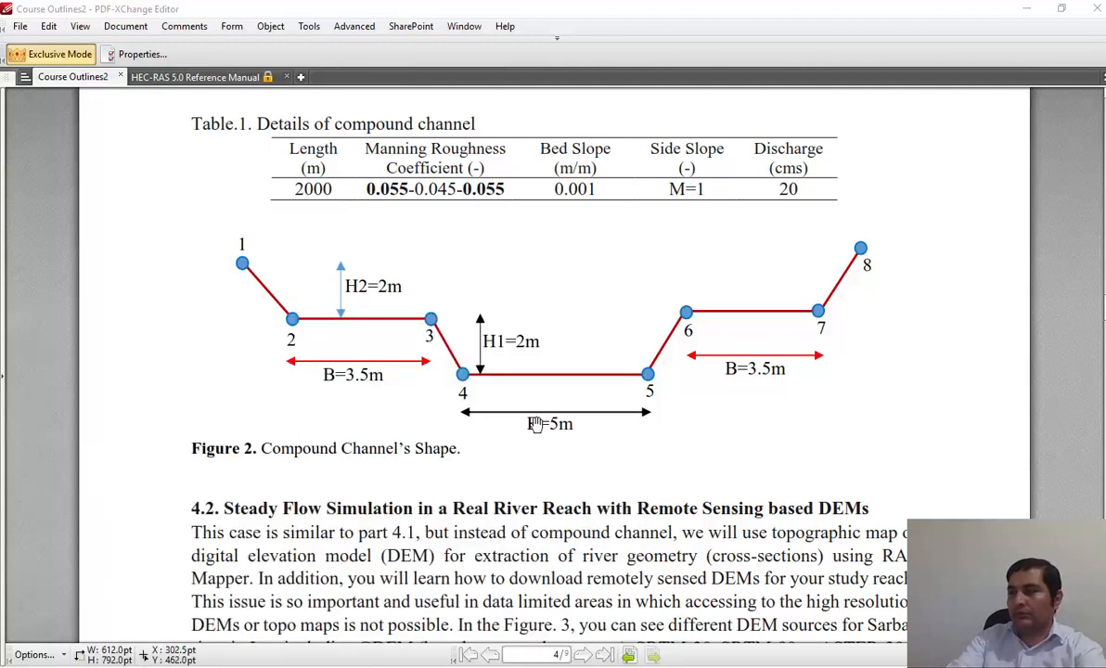
drag(499, 194, 616, 235)
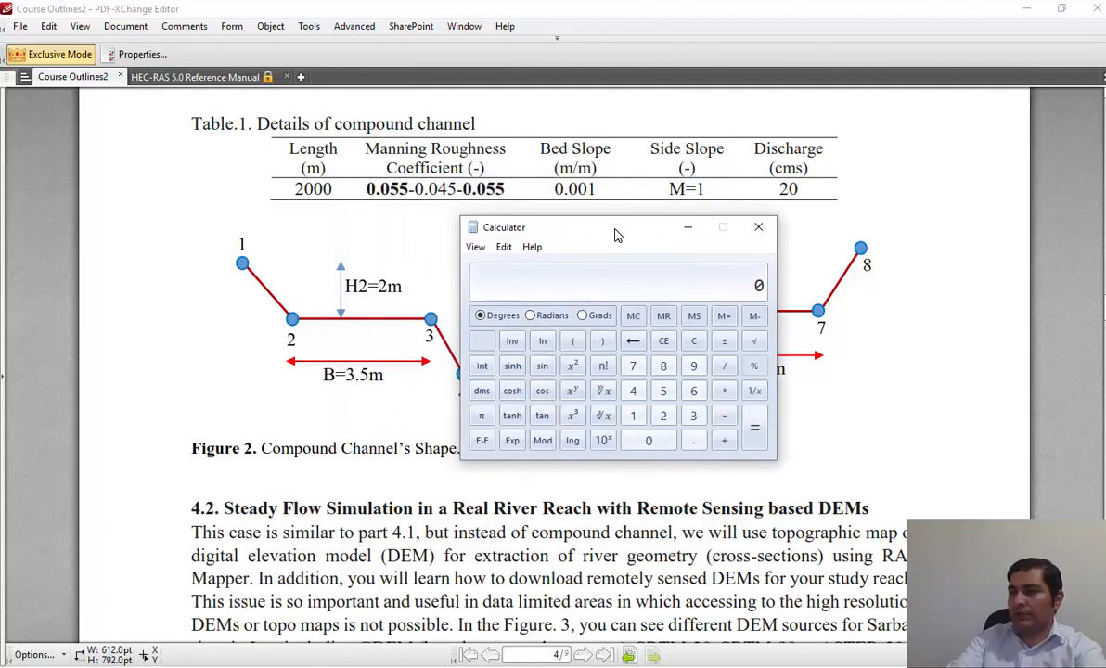
text(2000*)
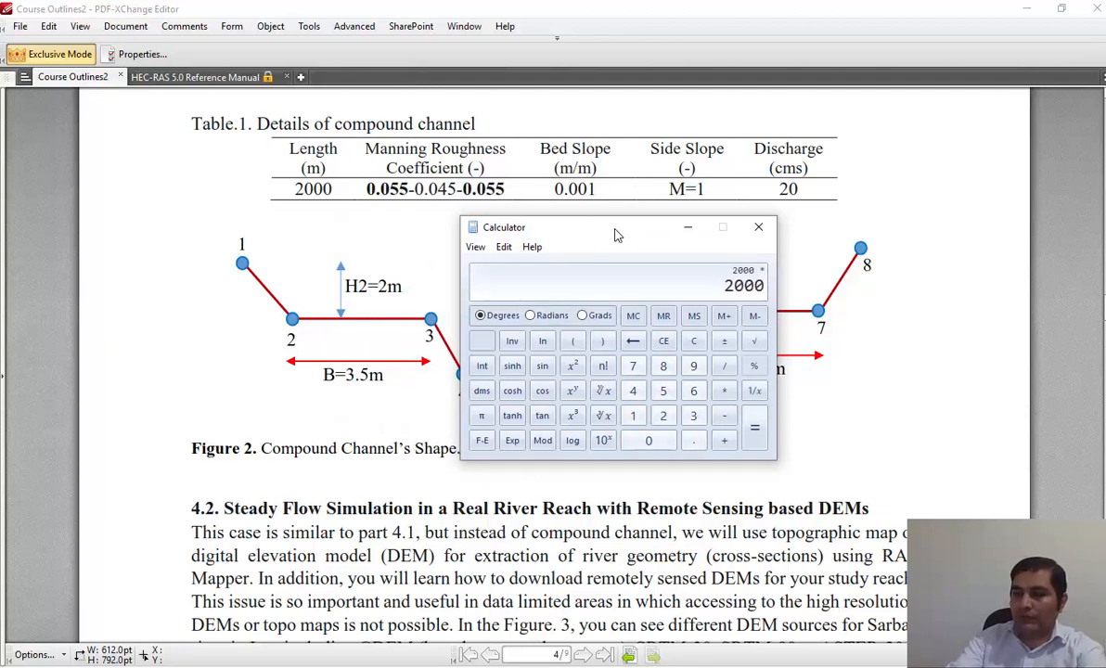
text(0.001)
key(Return)
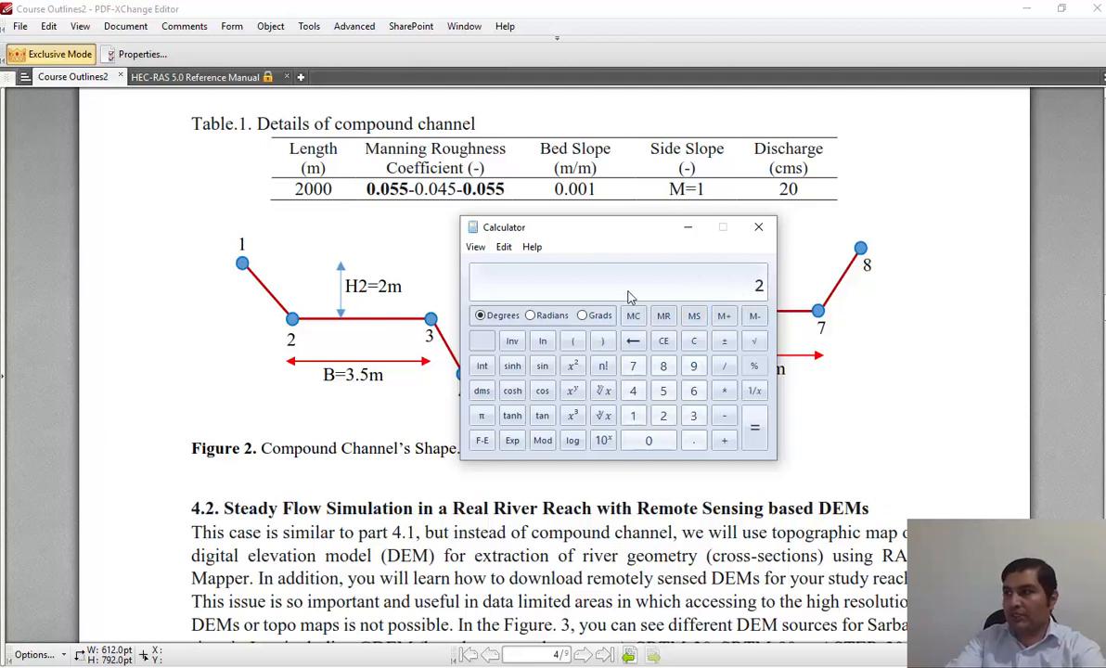
click(691, 230)
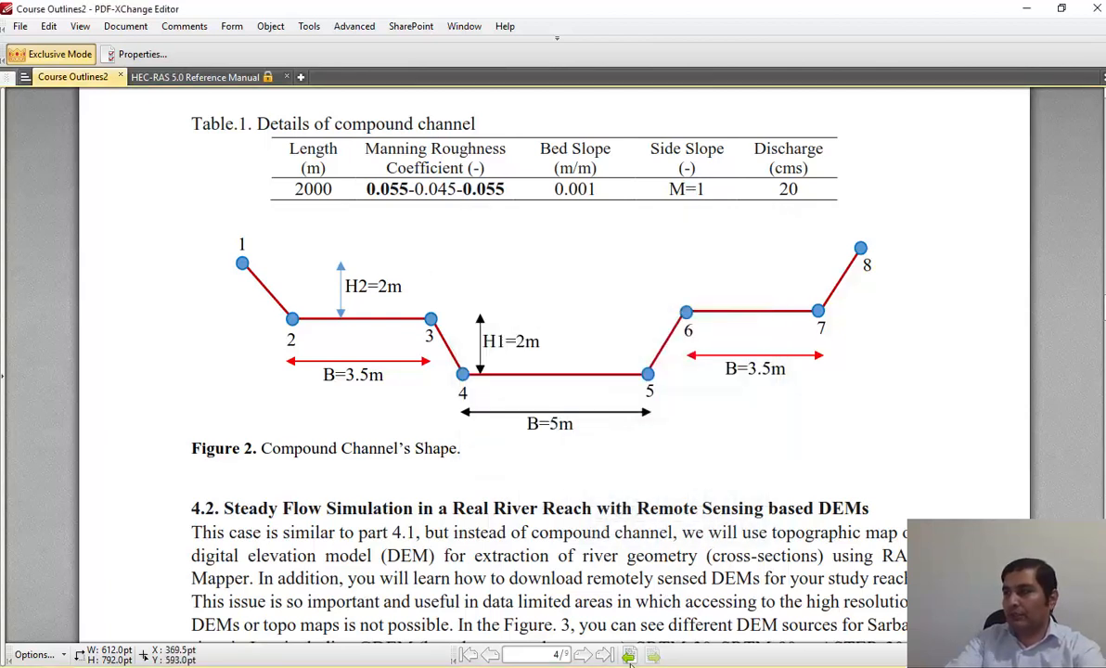
click(616, 666)
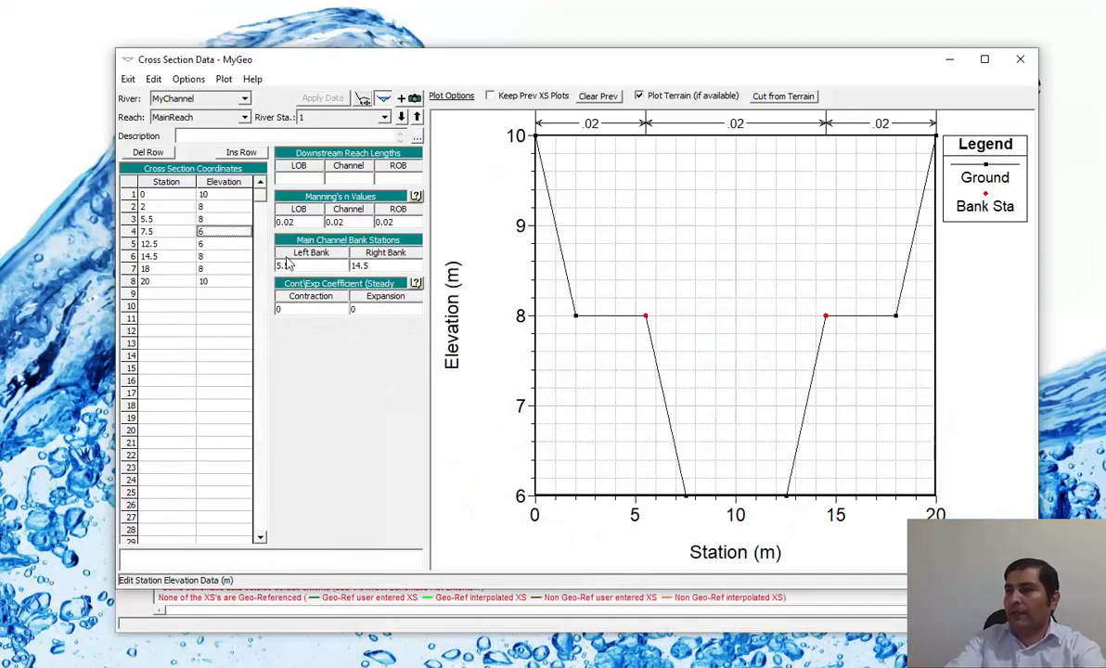
click(212, 205)
drag(209, 195, 213, 289)
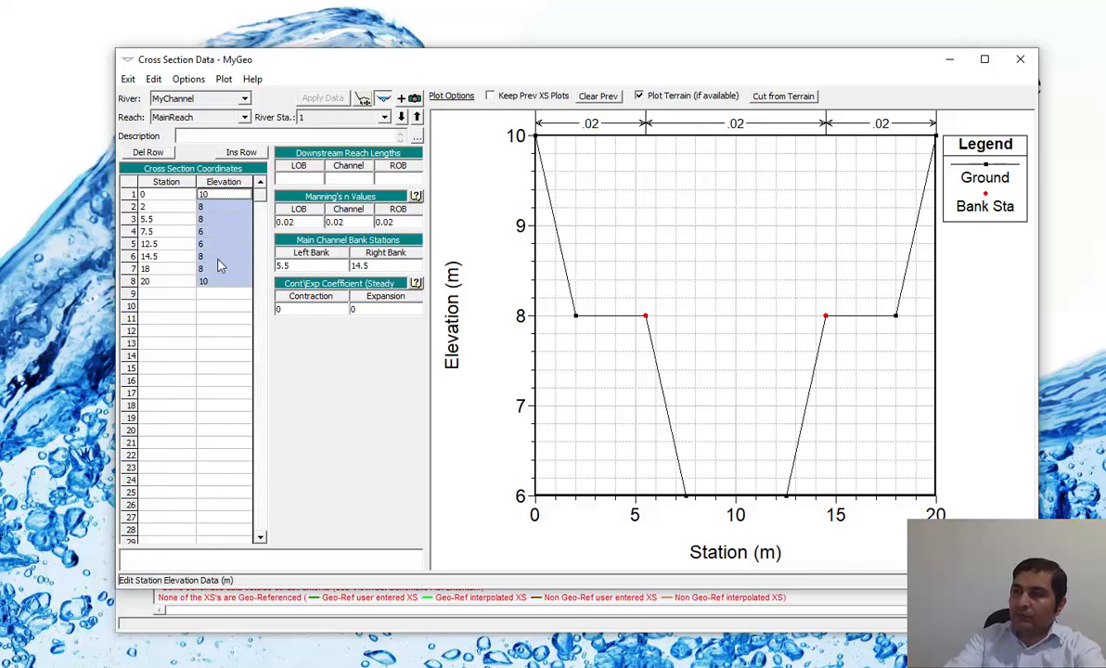
click(227, 210)
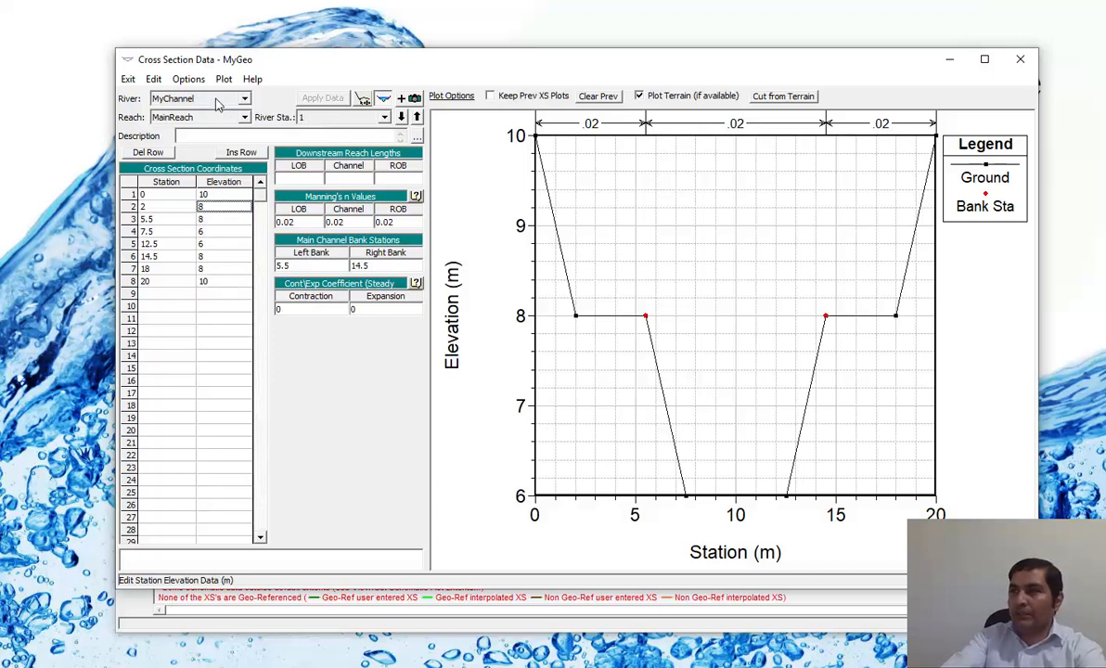
click(214, 195)
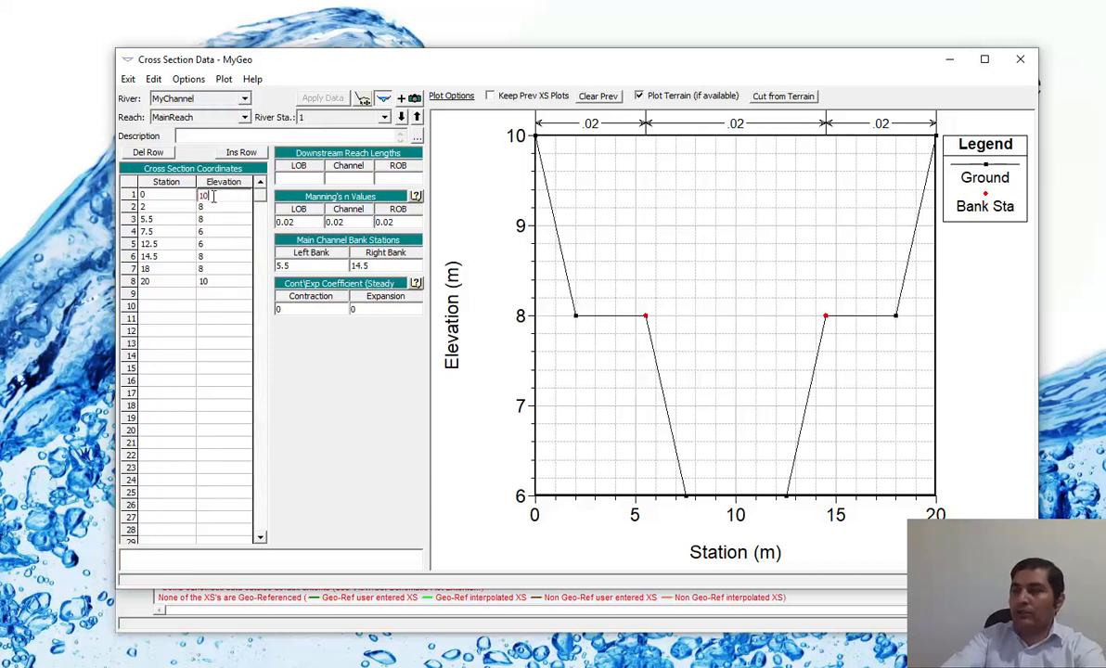
drag(215, 195, 191, 194)
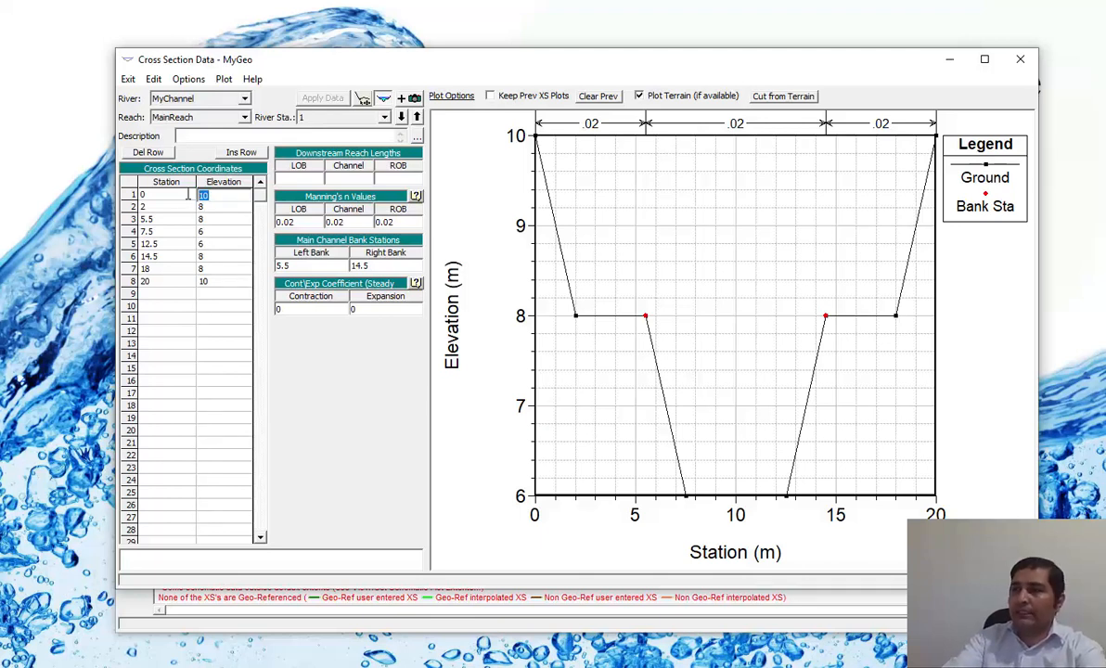
click(224, 231)
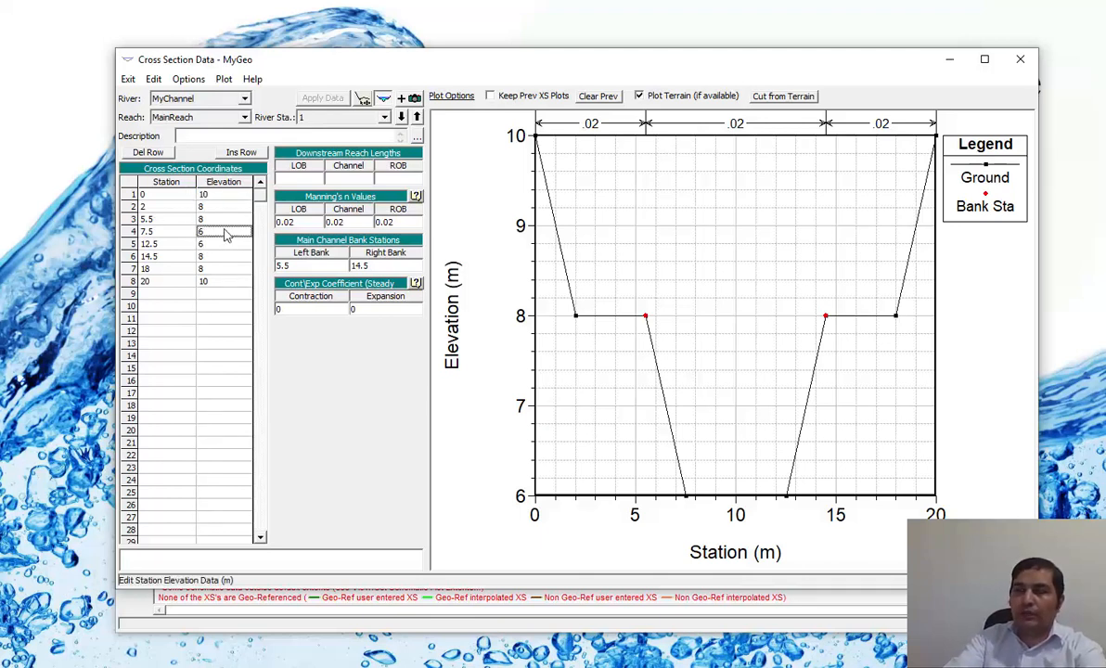
Lower all elevations of river station 1 with an adjustment of -2, apply the data and close the cross section editor.
click(189, 80)
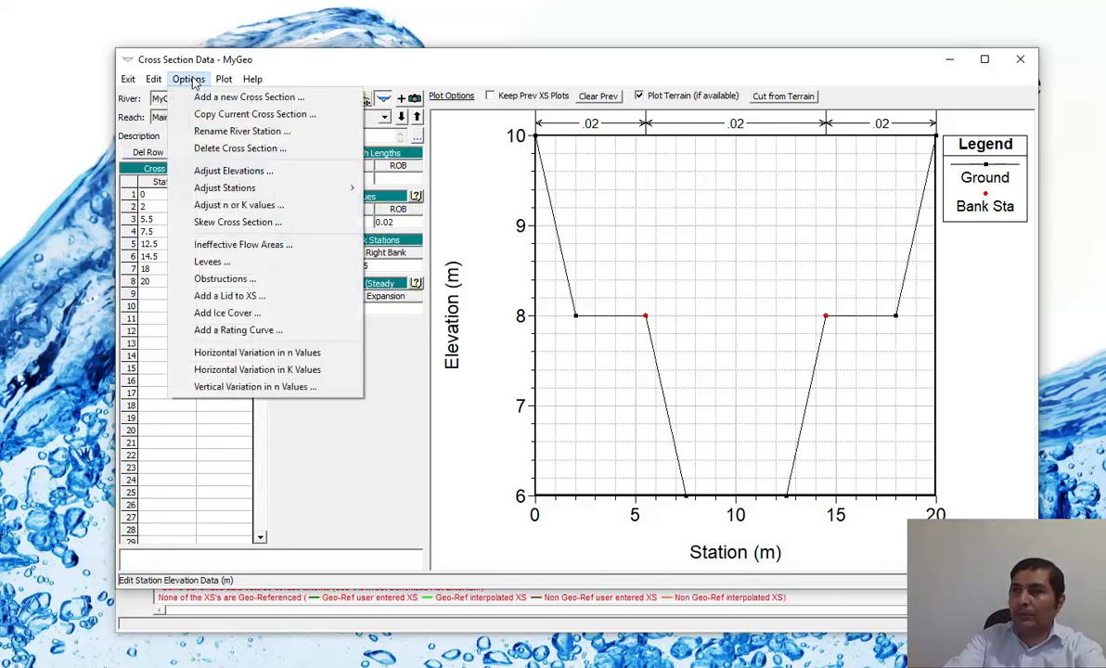
click(258, 173)
drag(557, 342, 384, 229)
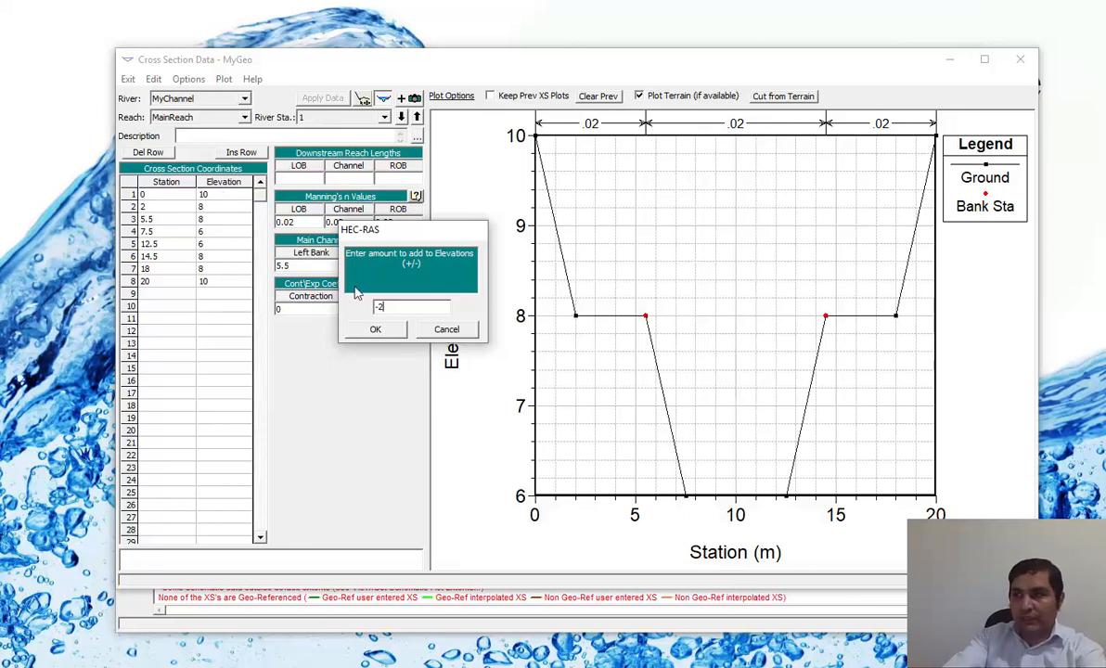
click(376, 330)
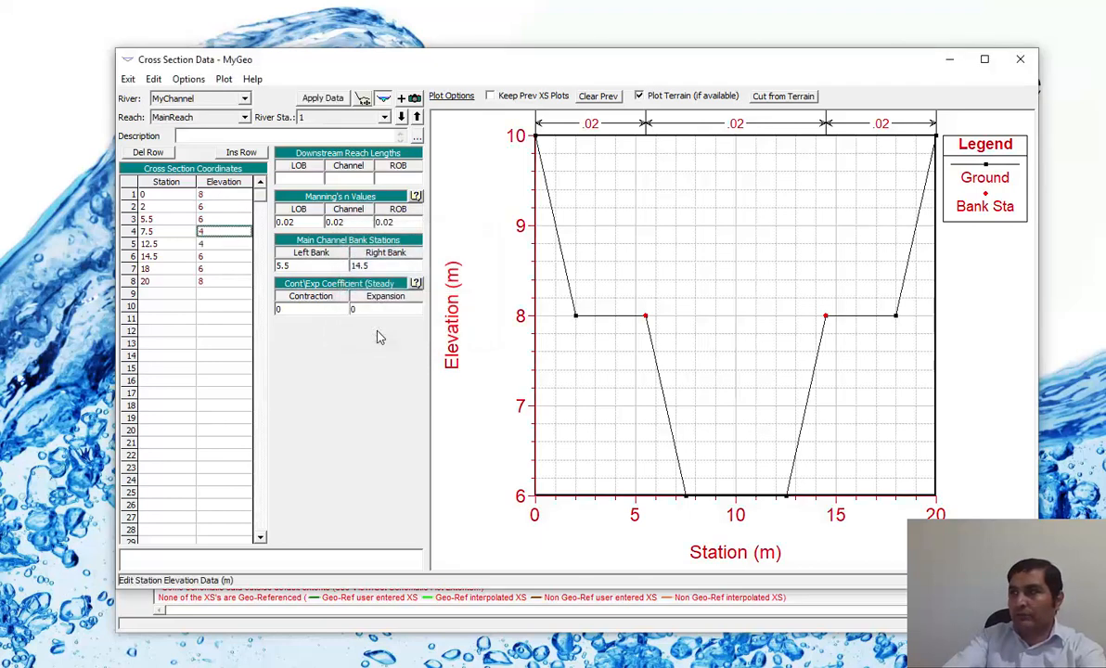
click(325, 99)
right_click(658, 246)
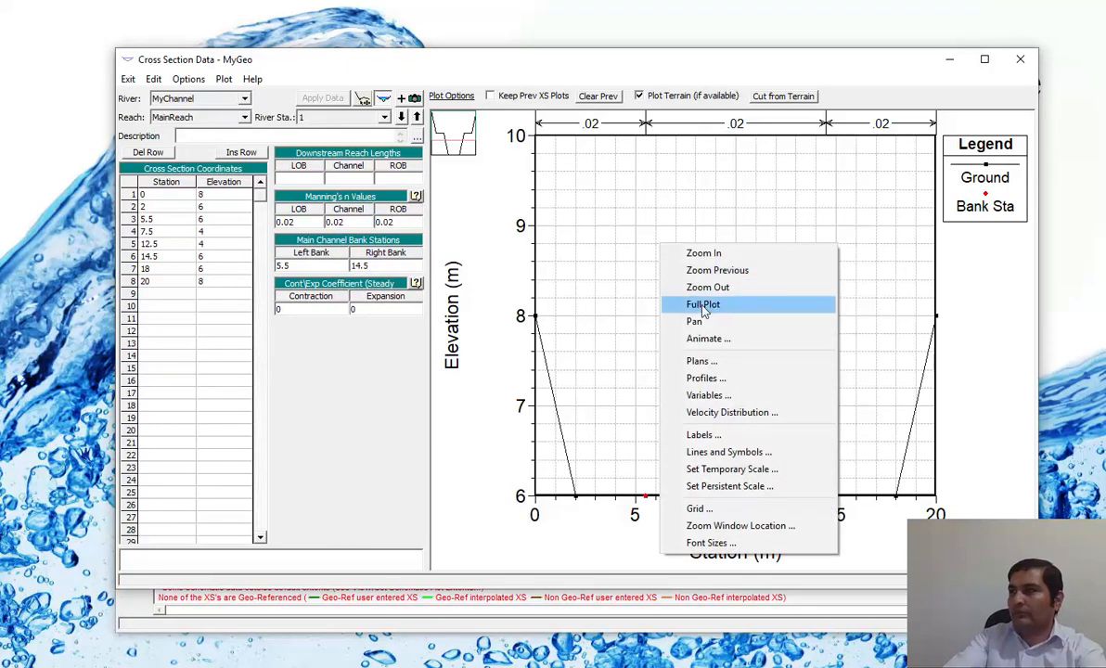
click(664, 304)
click(1019, 60)
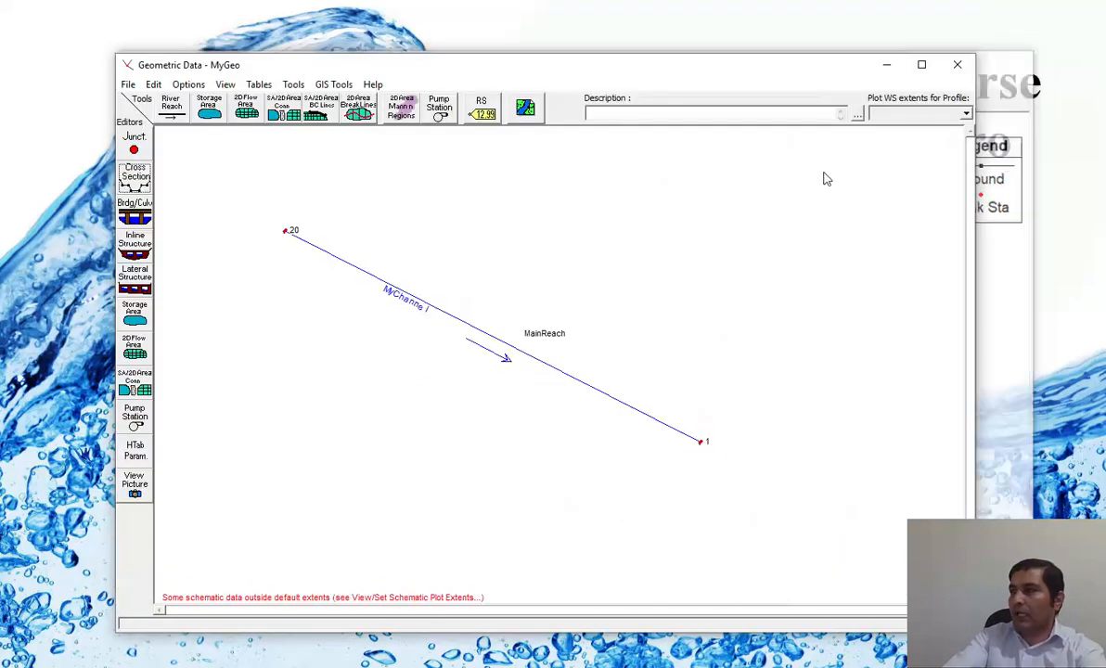
View the profile plot of MyChannel MainReach to check the bed slope, and close the plot.
right_click(307, 247)
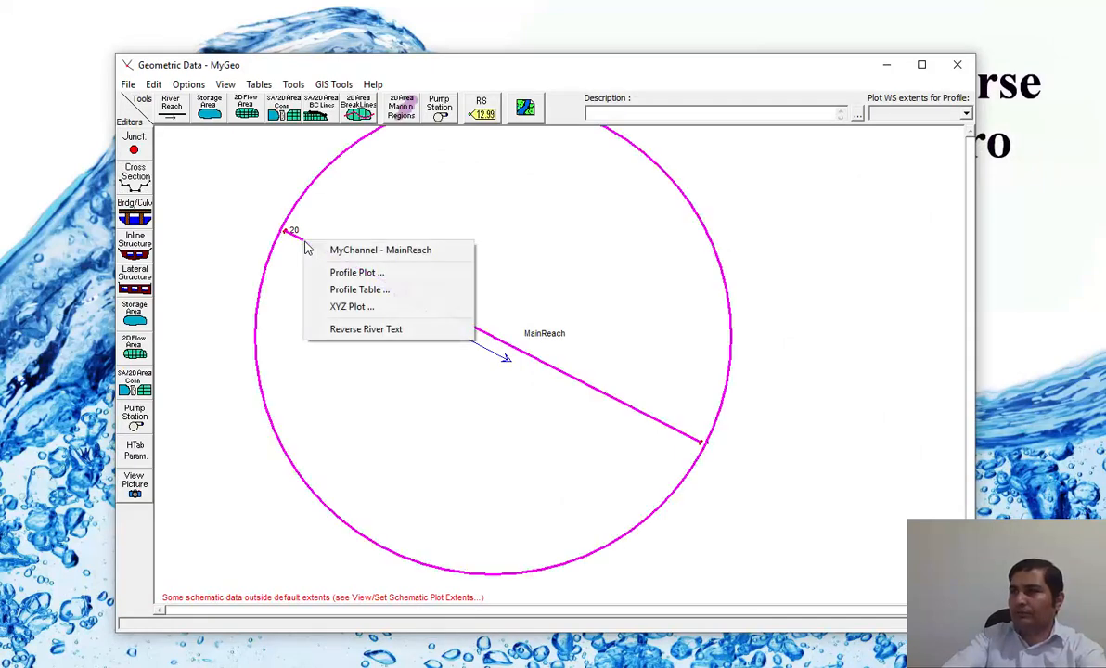
click(377, 278)
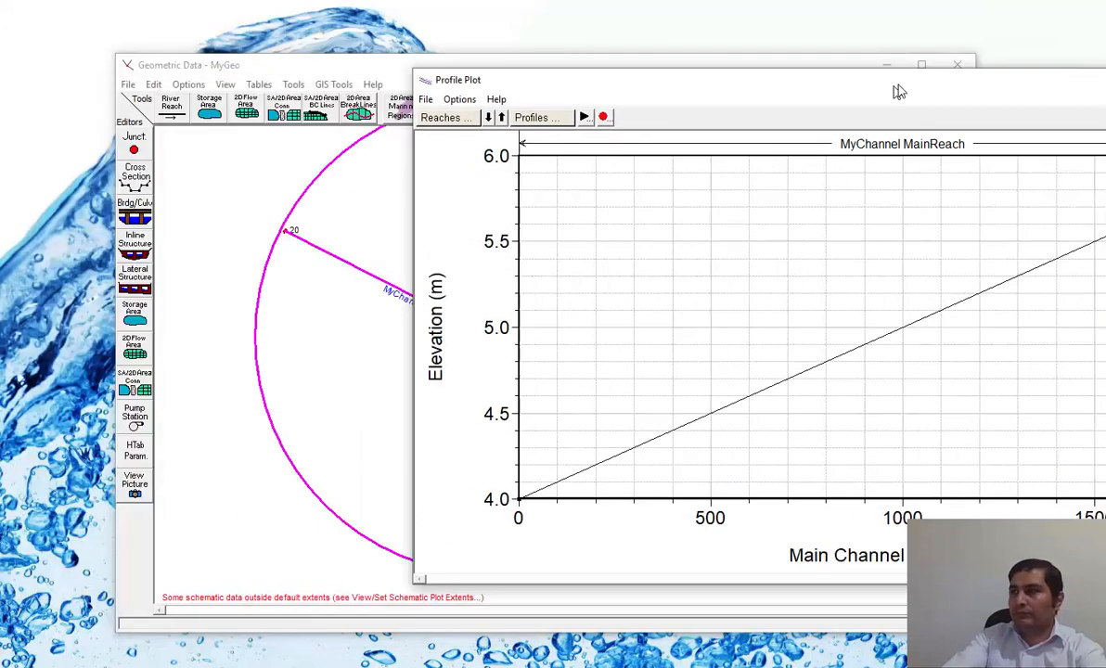
drag(836, 79, 550, 76)
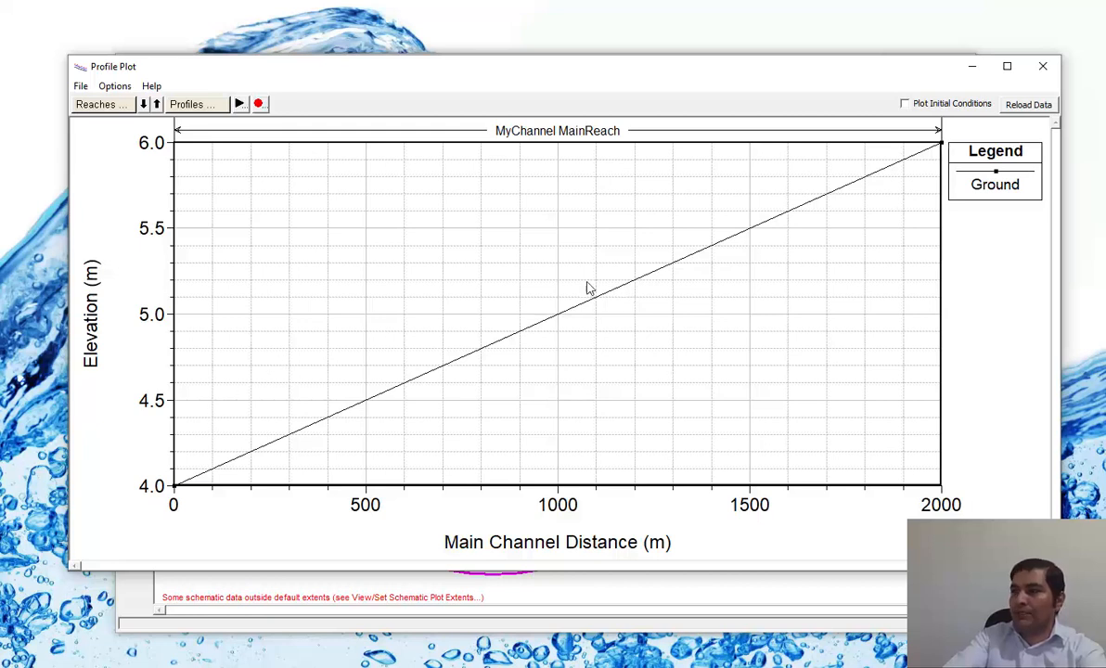
click(1042, 66)
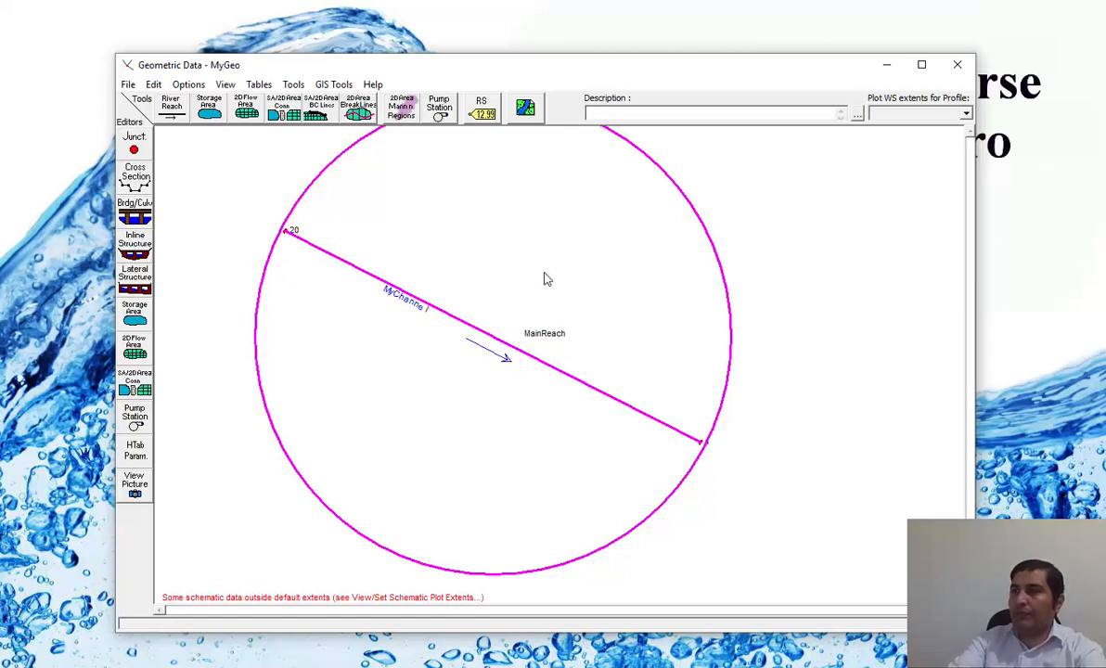
Interpolate new cross sections between river stations 20 and 1 with a maximum distance of 100 m, and close the interpolation dialog.
click(293, 85)
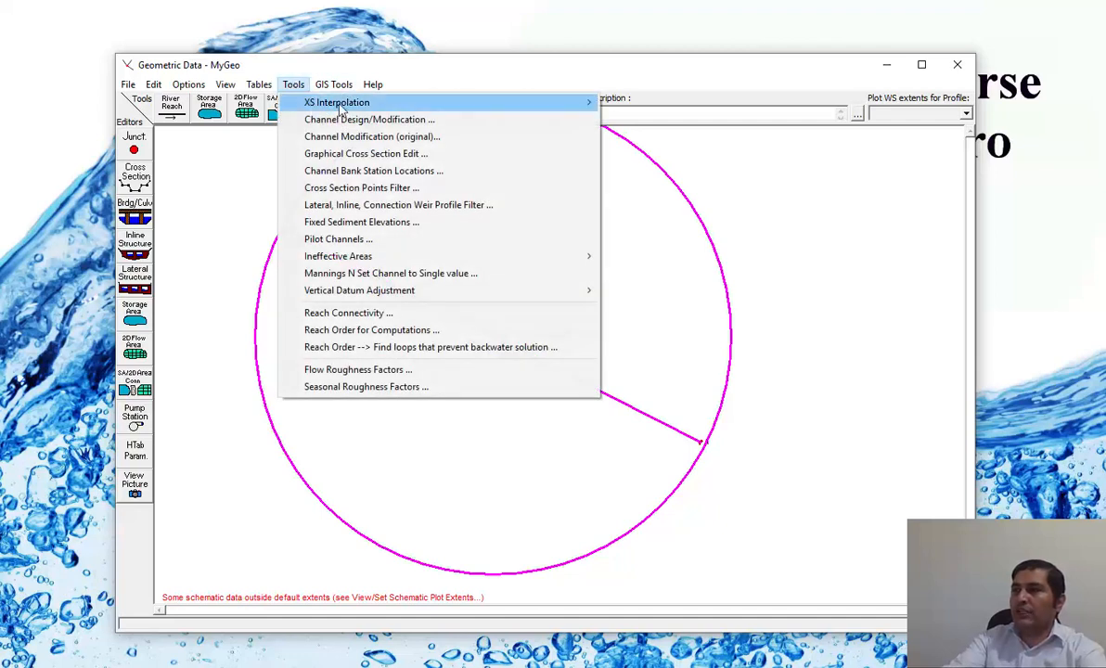
mouse_move(323, 102)
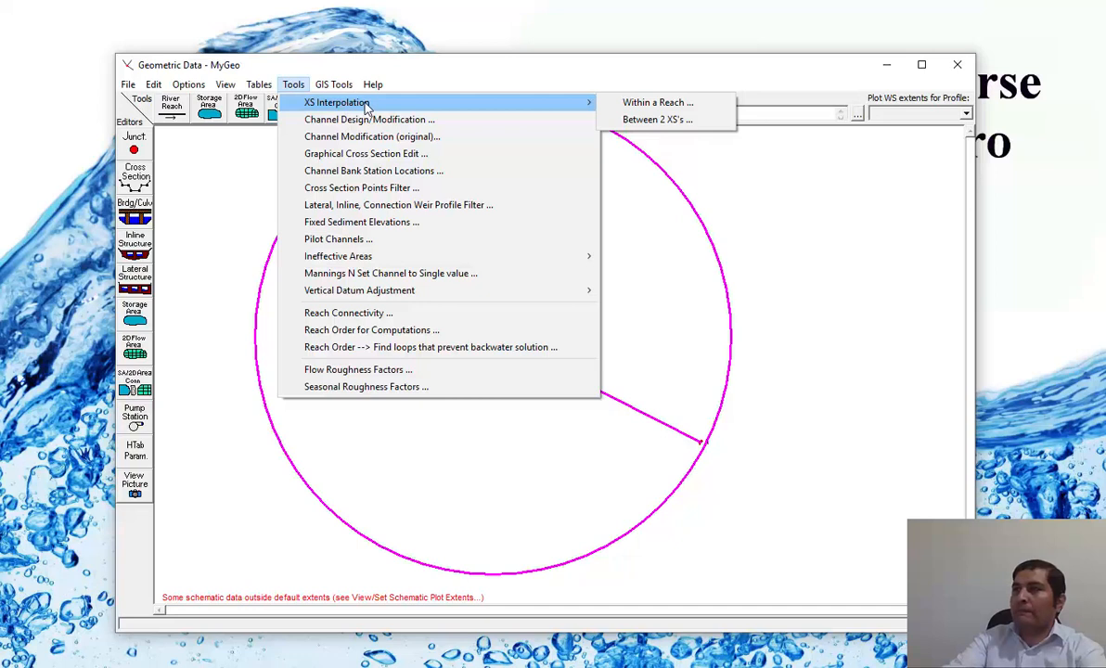
click(680, 120)
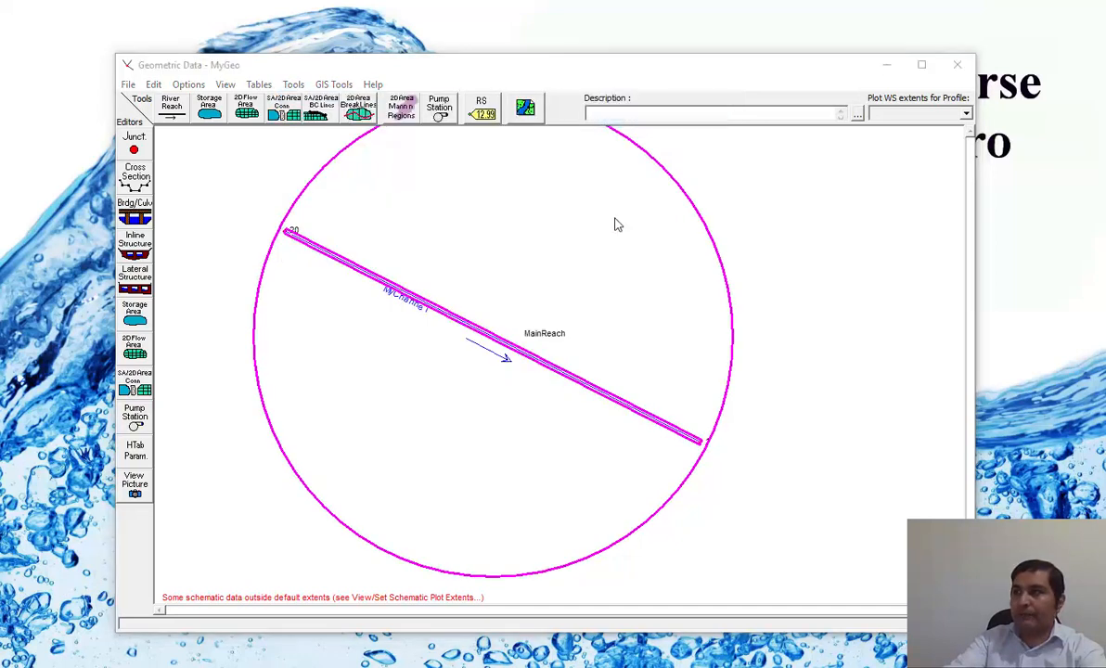
drag(2, 91, 554, 93)
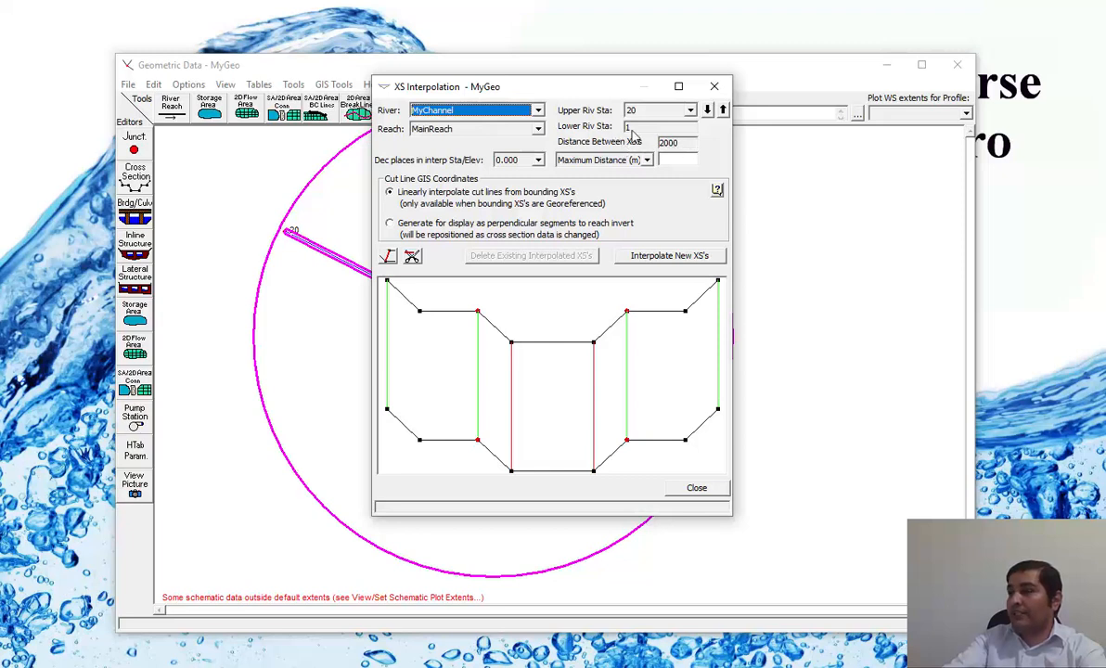
click(679, 160)
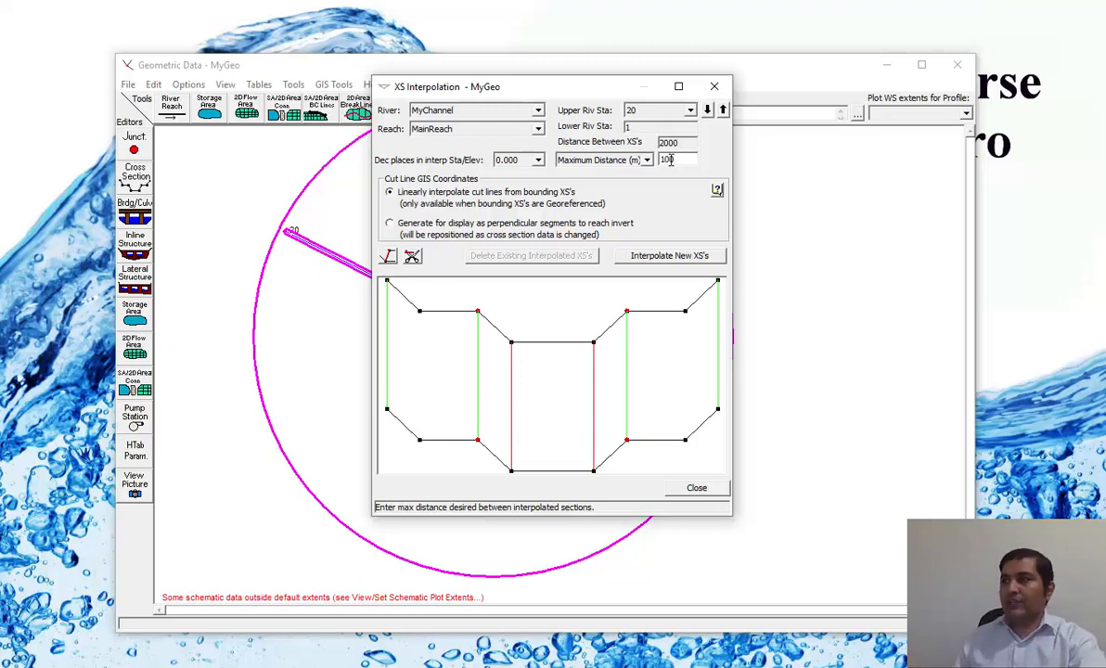
click(661, 256)
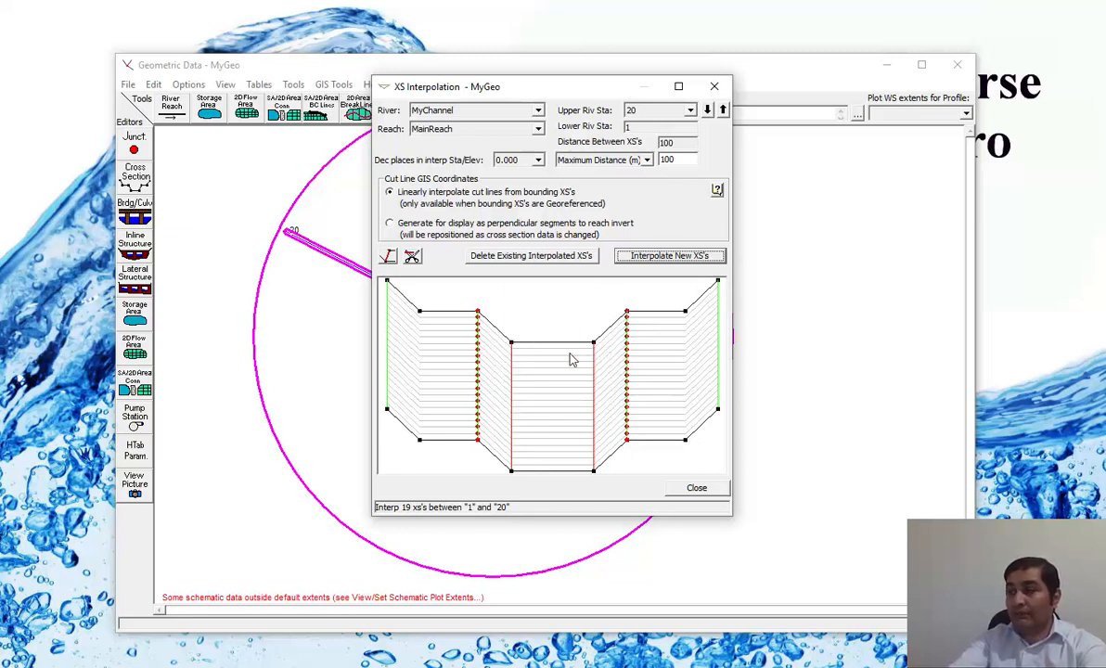
click(695, 489)
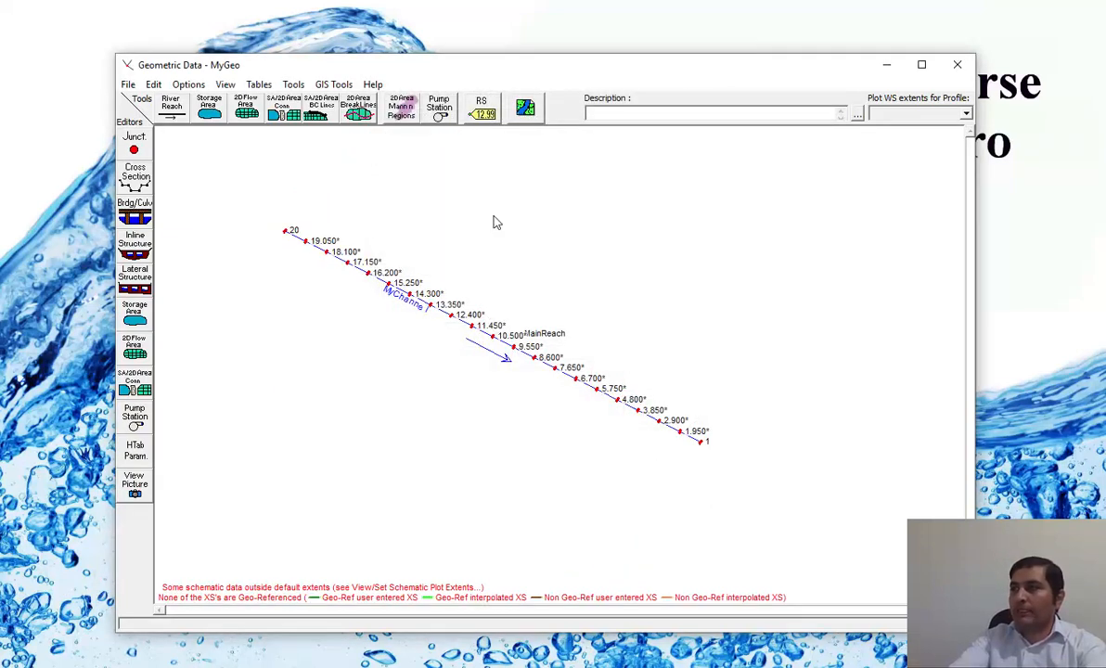
Maximize the geometric data window and examine the interpolated cross sections along the upstream part of the reach.
click(921, 64)
right_click(361, 147)
click(440, 155)
drag(361, 157, 208, 290)
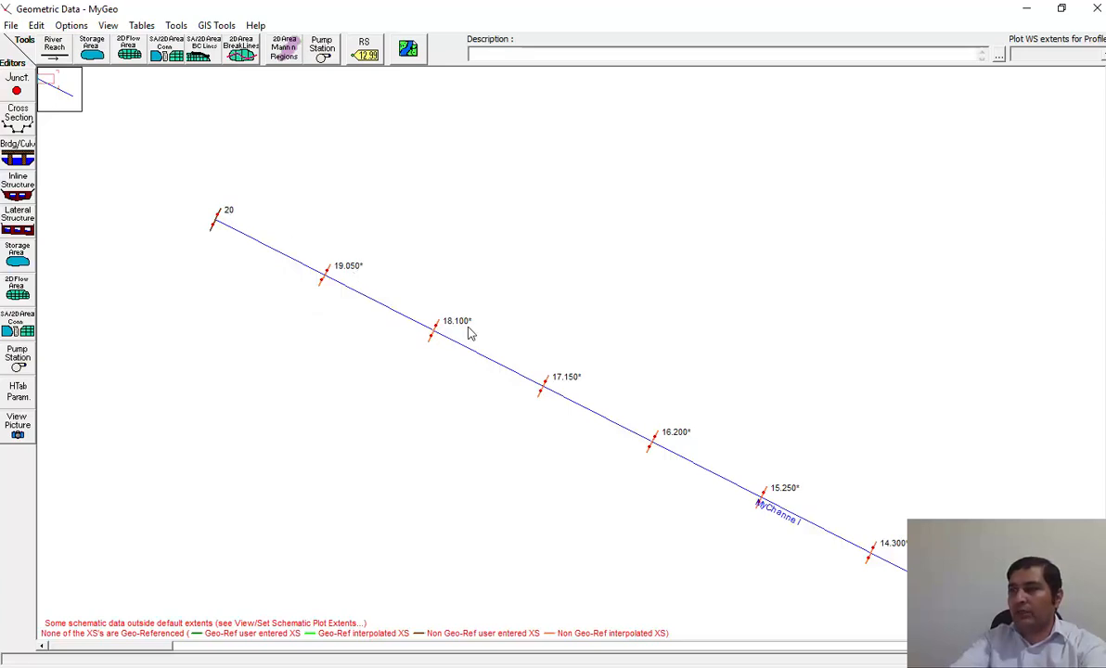
scroll(508, 311, down, 1)
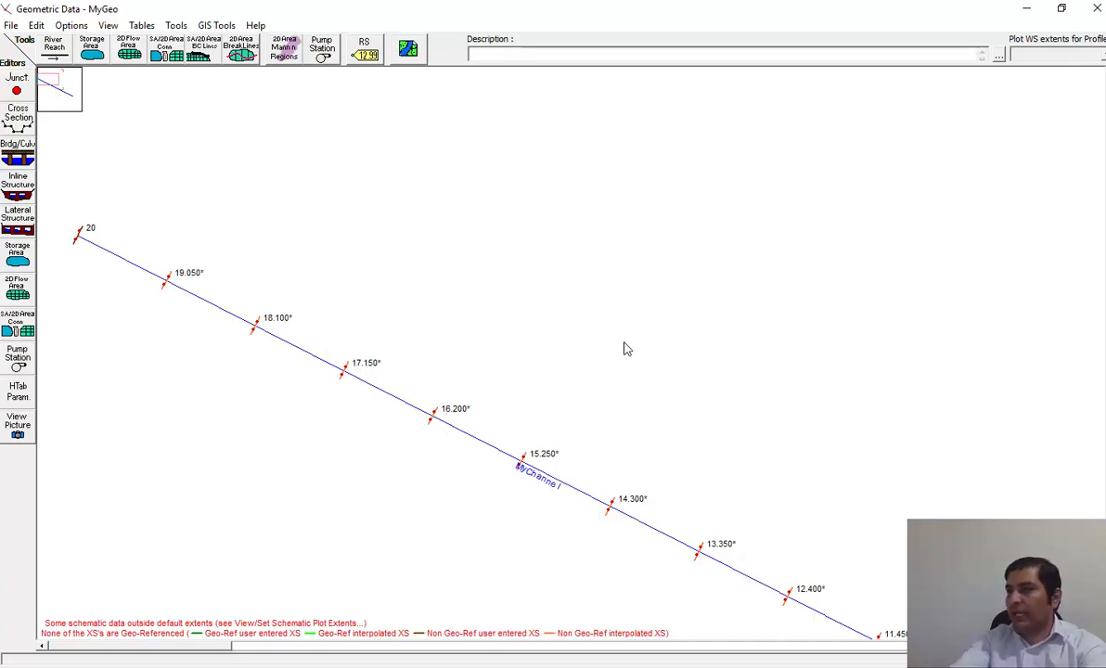
Check the interpolated sections in the profile plot of MyChannel MainReach, and minimize the plot.
right_click(118, 260)
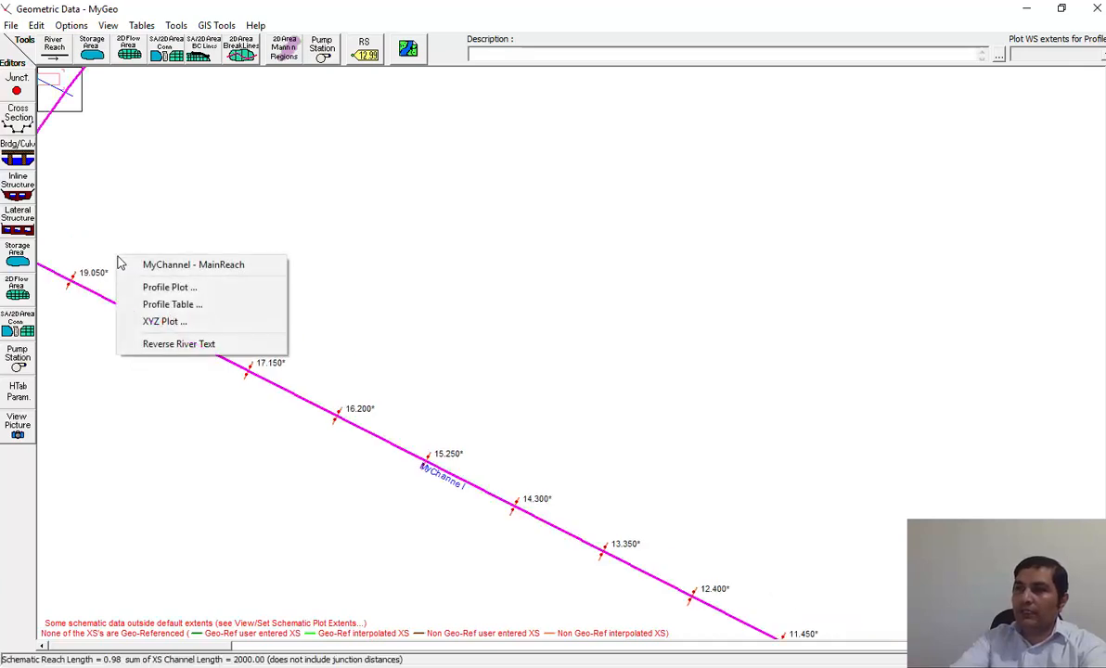
click(169, 288)
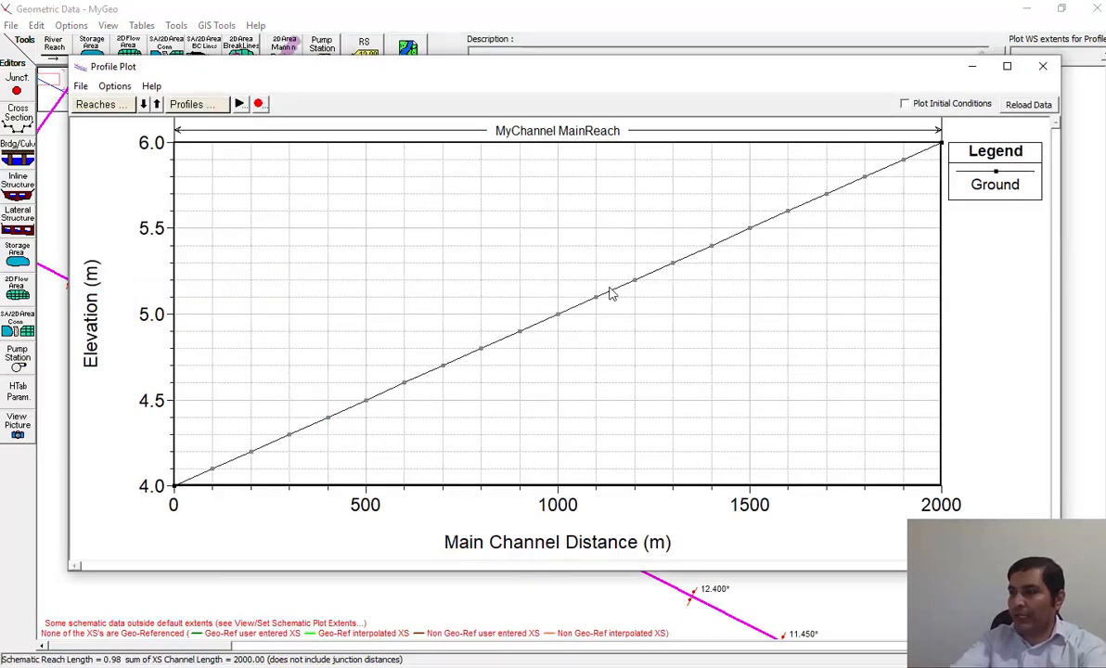
click(971, 65)
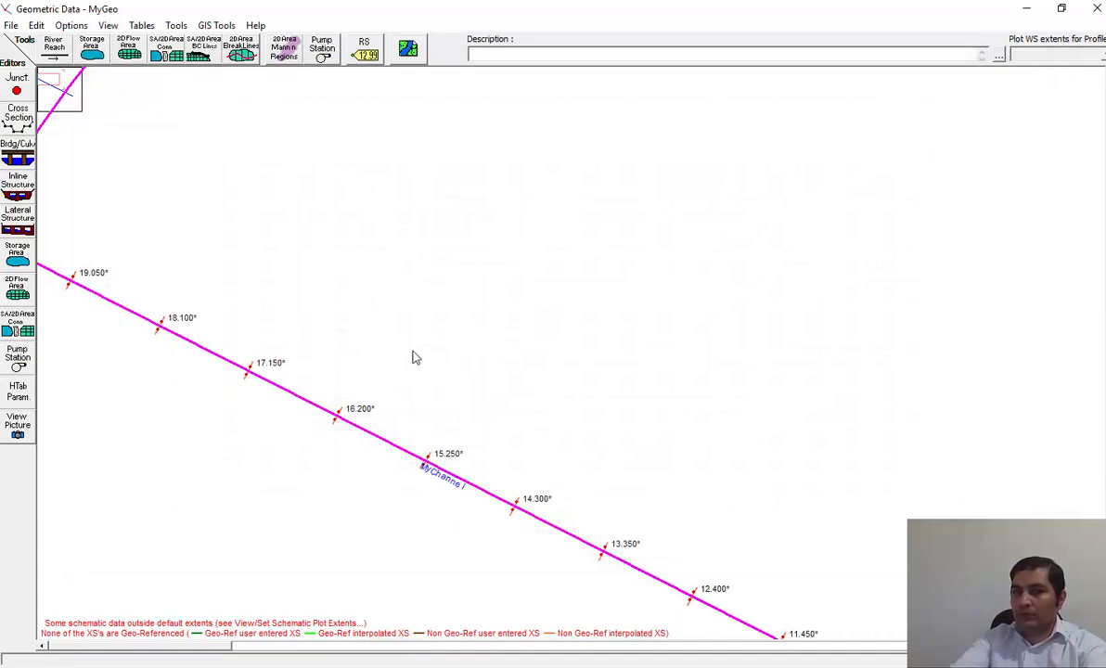
Show the whole channel schematic again and save the geometry data.
right_click(445, 232)
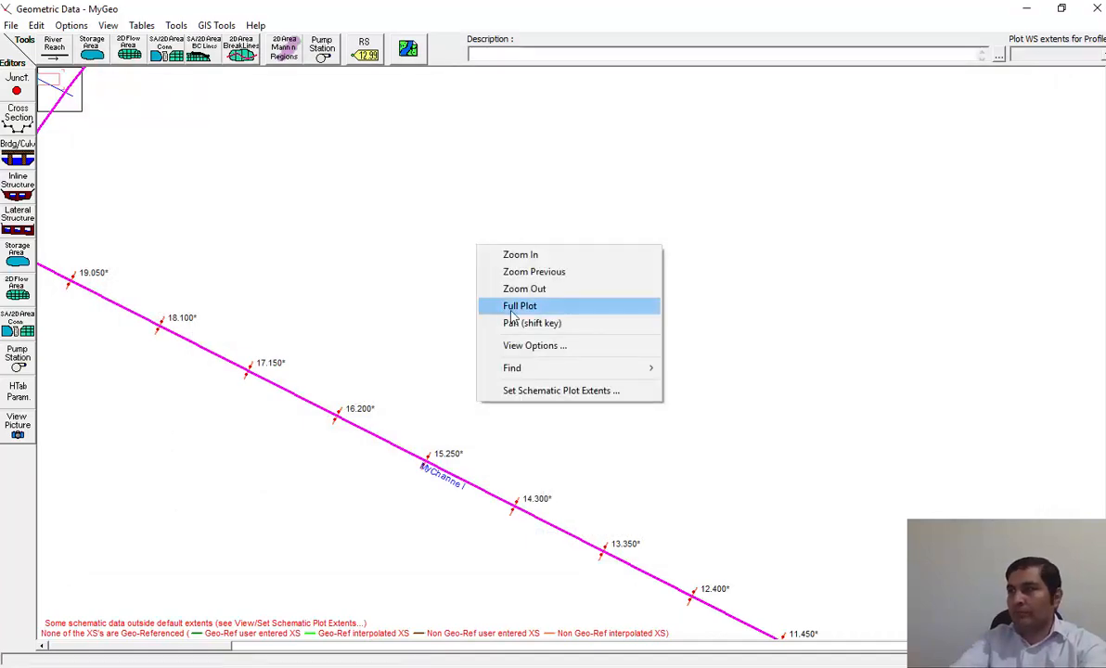
click(475, 298)
click(11, 25)
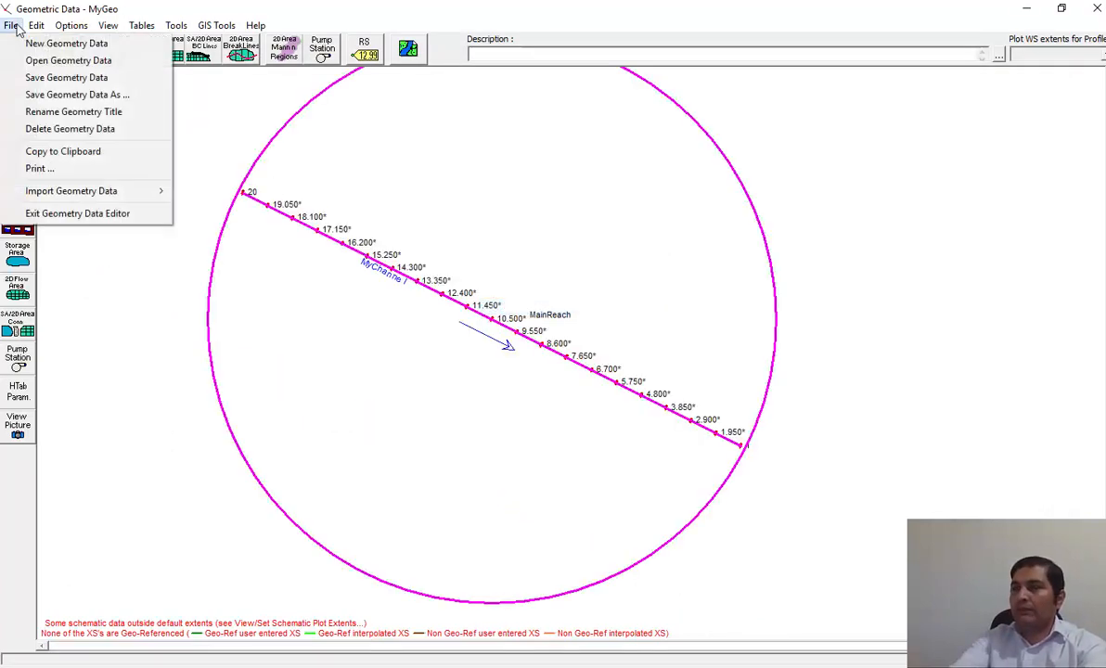
click(93, 78)
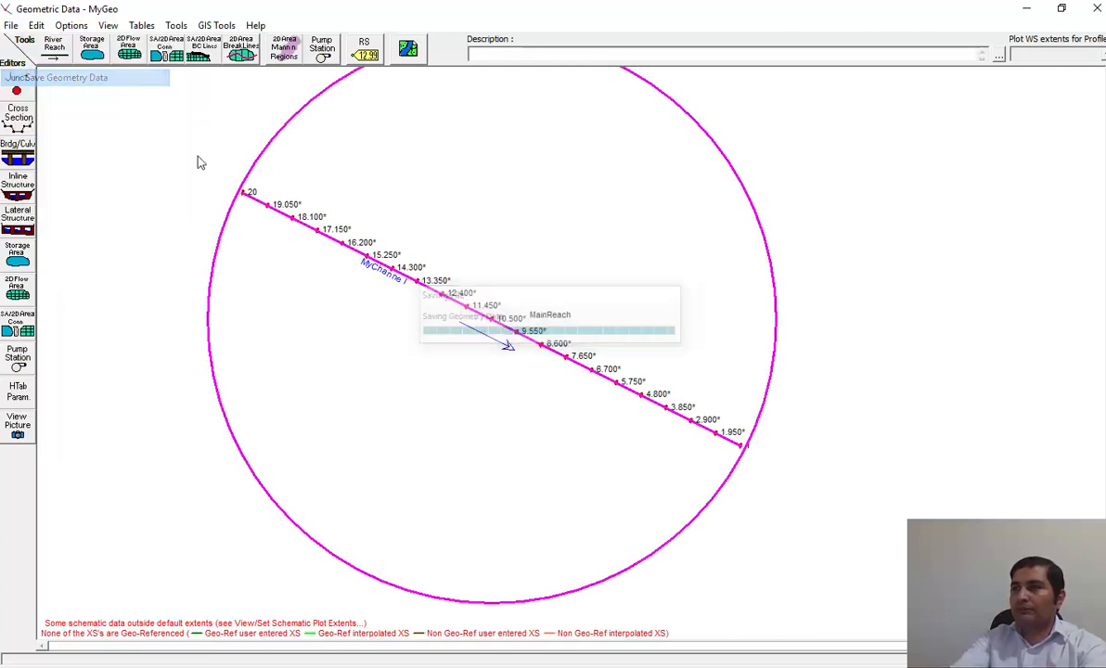